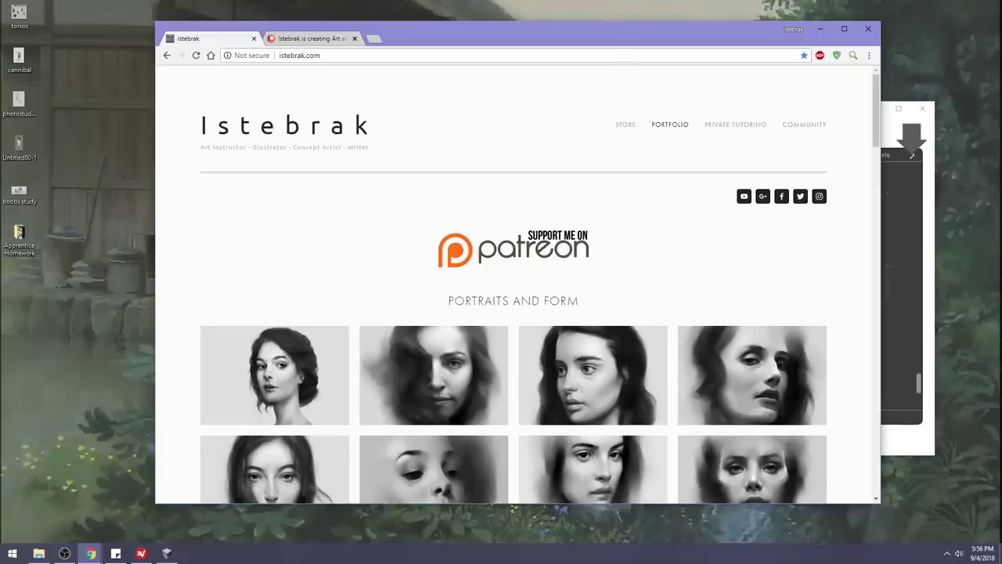
Open the Apprentice Homework folder on the desktop.
{"action": "left_click", "coordinate": [22, 238]}
{"action": "double_click", "coordinate": [20, 239]}
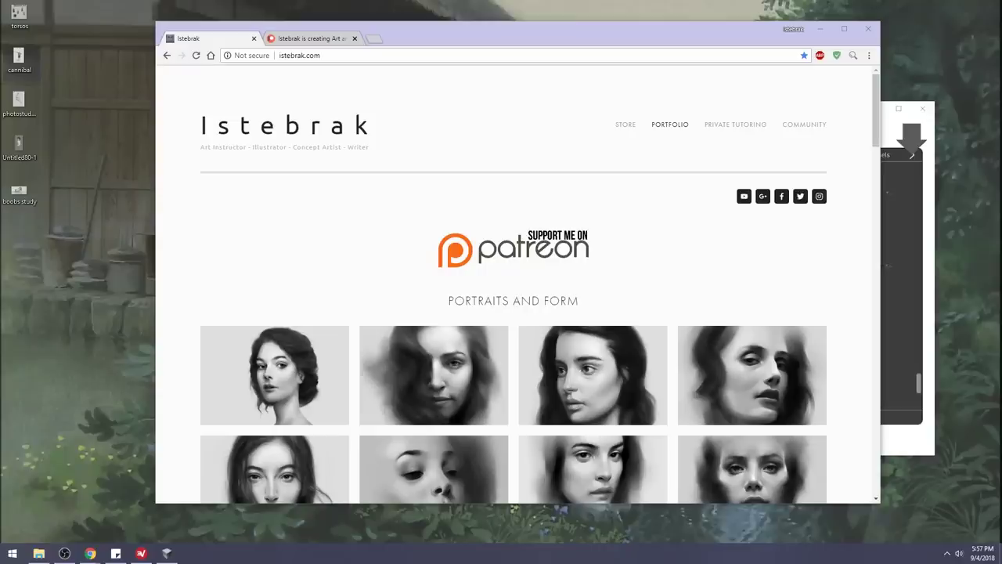
Open the site's Google+ community in a new tab, expand the pinned design challenge announcement and maximize the browser window.
{"action": "right_click", "coordinate": [762, 198]}
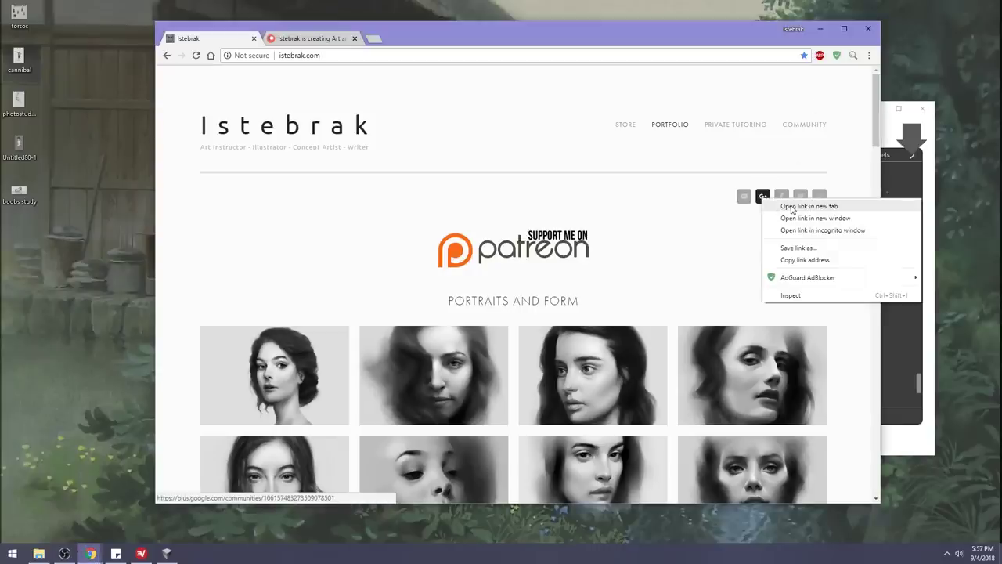
{"action": "left_click", "coordinate": [791, 207]}
{"action": "left_click", "coordinate": [317, 38]}
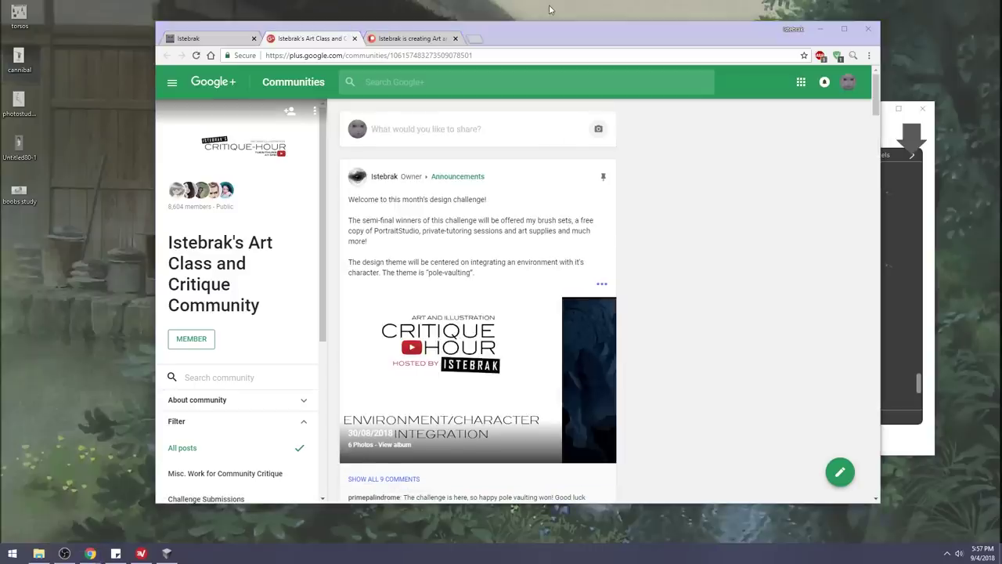
{"action": "left_click", "coordinate": [603, 285]}
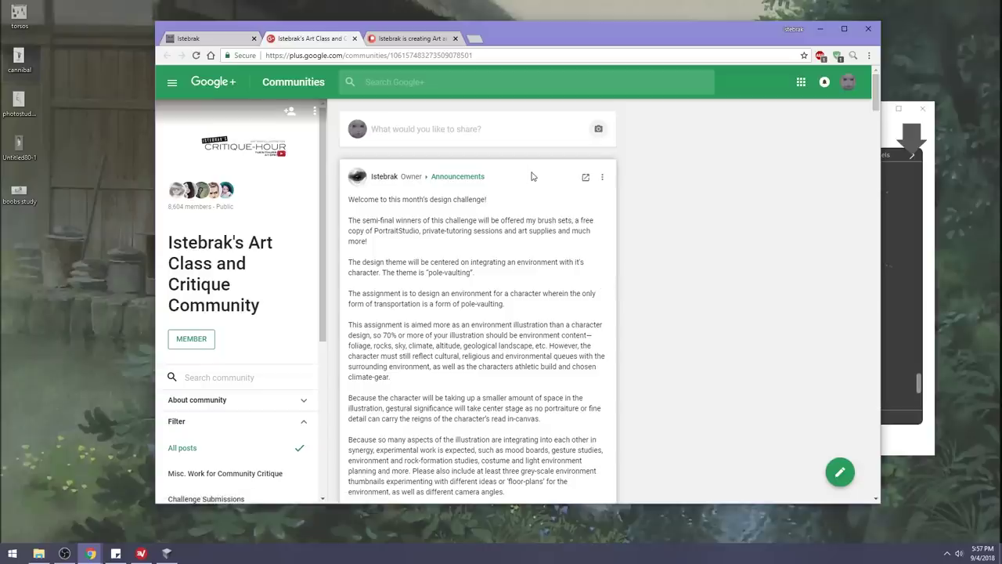
{"action": "double_click", "coordinate": [576, 29]}
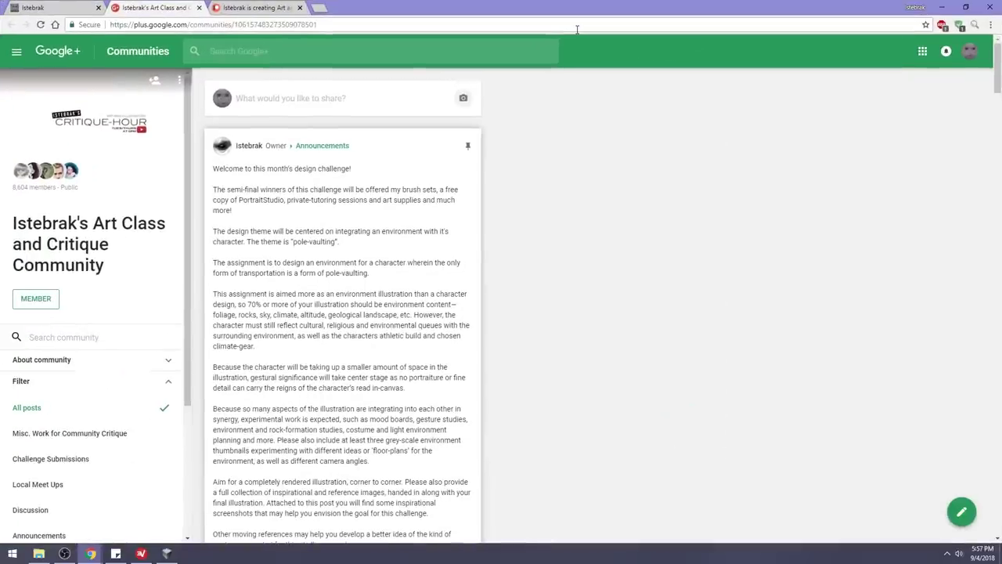
Read through the pole-vaulting design challenge announcement, including the due date and the "Creepy Creature" follow-up challenge.
{"action": "left_click", "coordinate": [989, 550]}
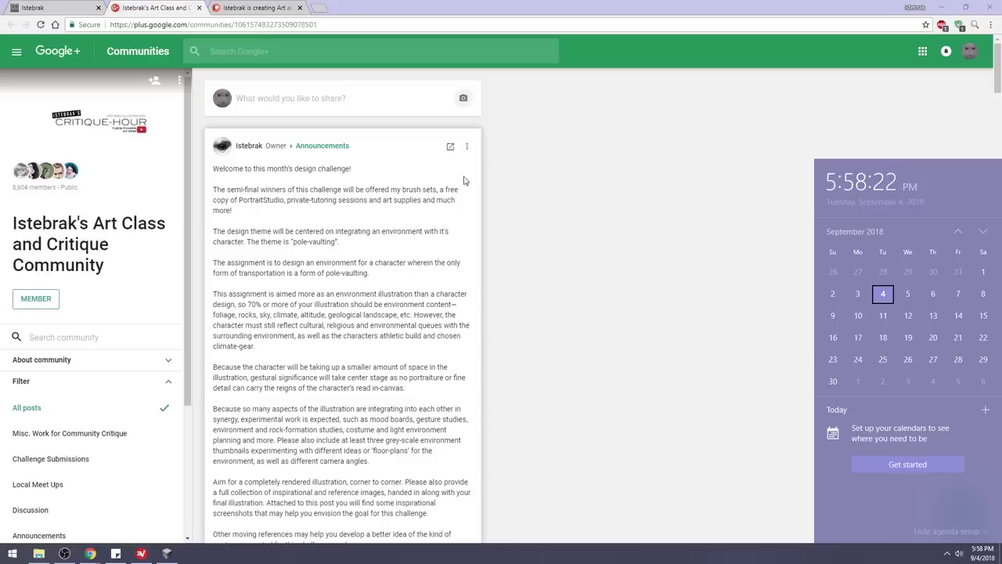
{"action": "scroll", "coordinate": [380, 326], "scroll_direction": "down", "scroll_amount": 4}
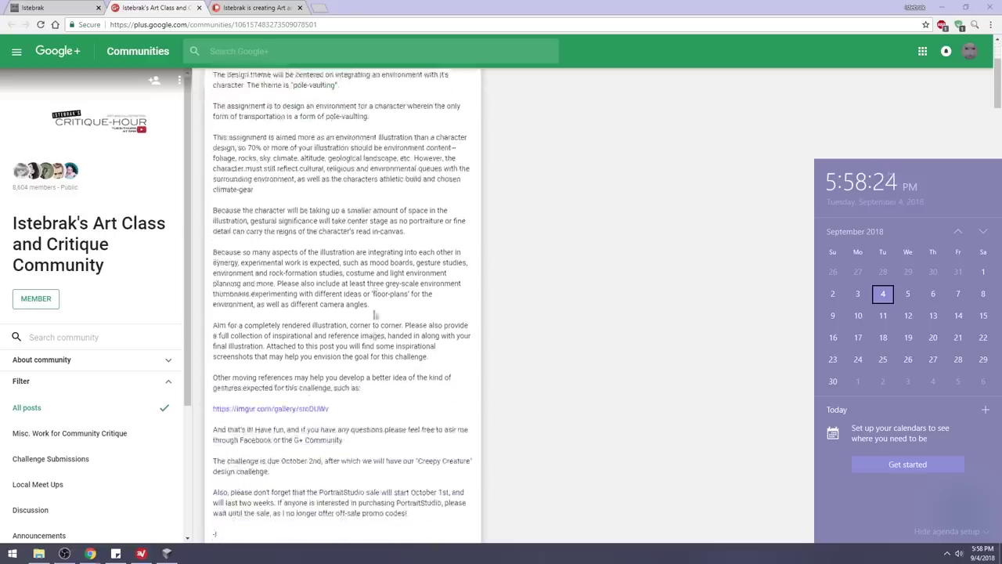
{"action": "scroll", "coordinate": [391, 259], "scroll_direction": "up", "scroll_amount": 4}
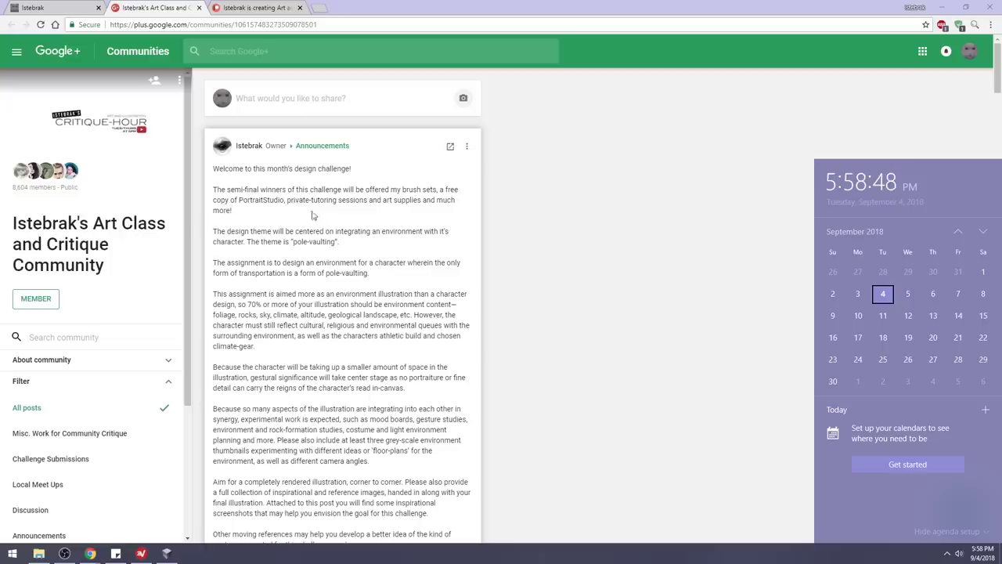
{"action": "scroll", "coordinate": [332, 201], "scroll_direction": "down", "scroll_amount": 3}
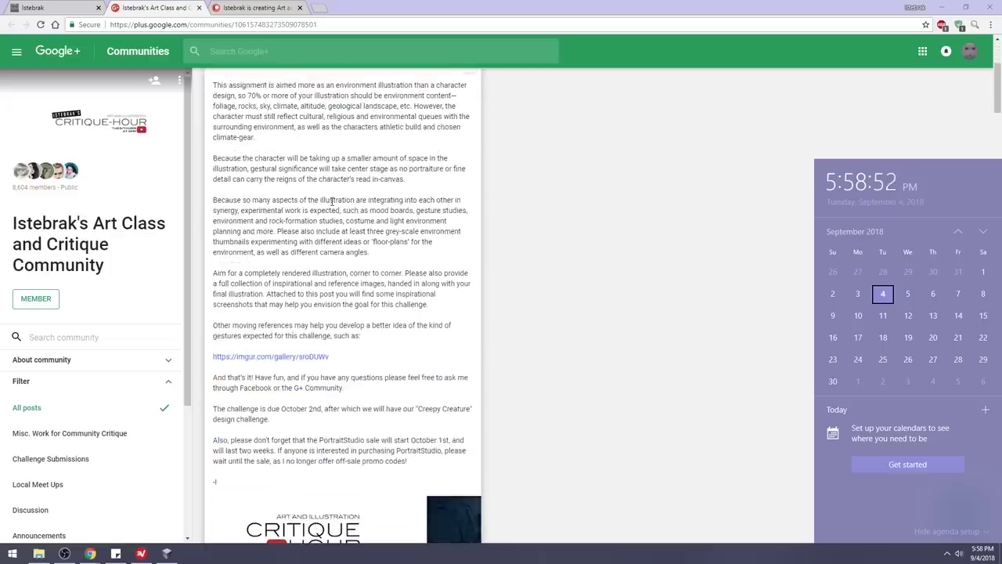
{"action": "scroll", "coordinate": [335, 210], "scroll_direction": "down", "scroll_amount": 2}
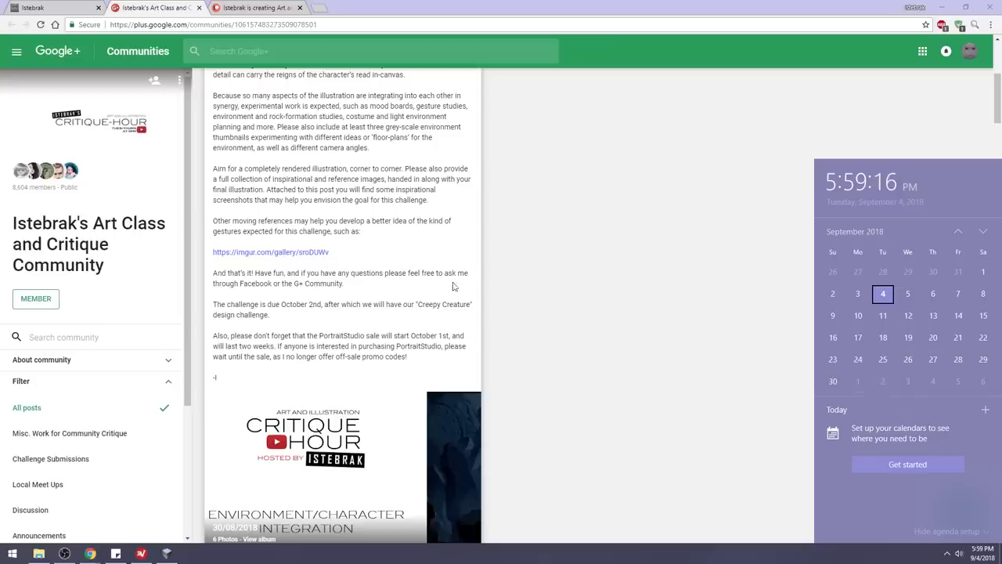
{"action": "left_click_drag", "start_coordinate": [419, 304], "coordinate": [485, 299]}
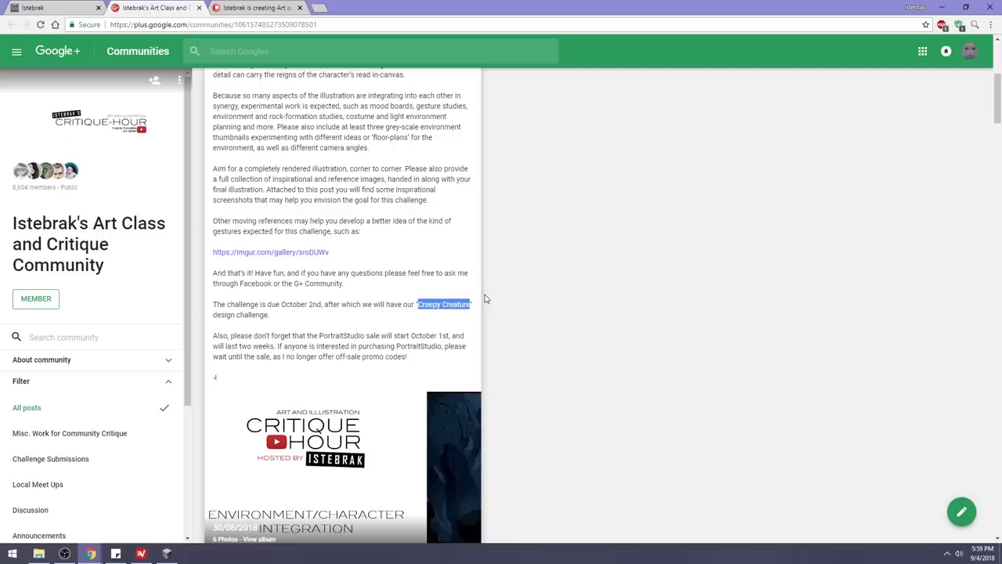
{"action": "scroll", "coordinate": [484, 299], "scroll_direction": "down", "scroll_amount": 4}
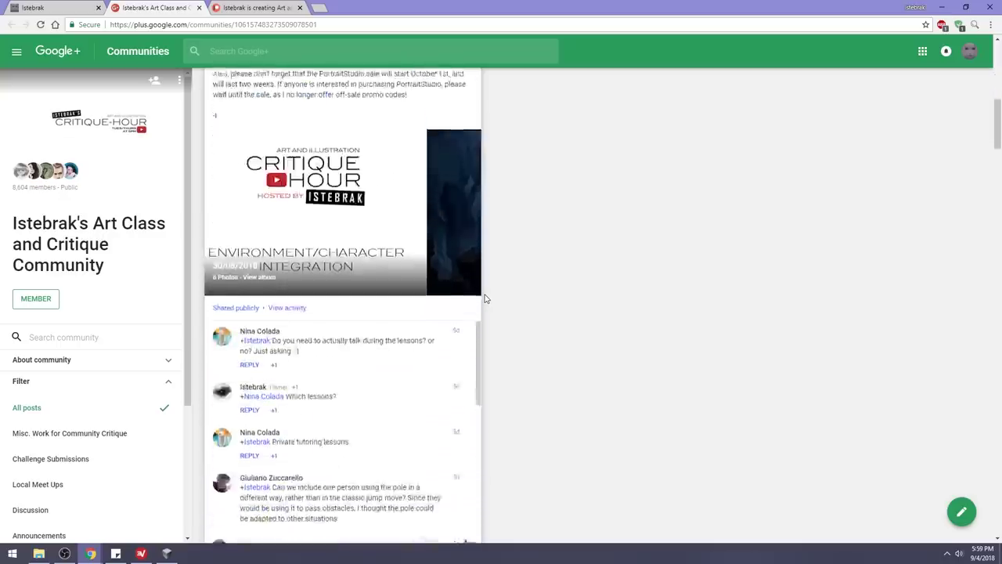
{"action": "scroll", "coordinate": [485, 299], "scroll_direction": "up", "scroll_amount": 9}
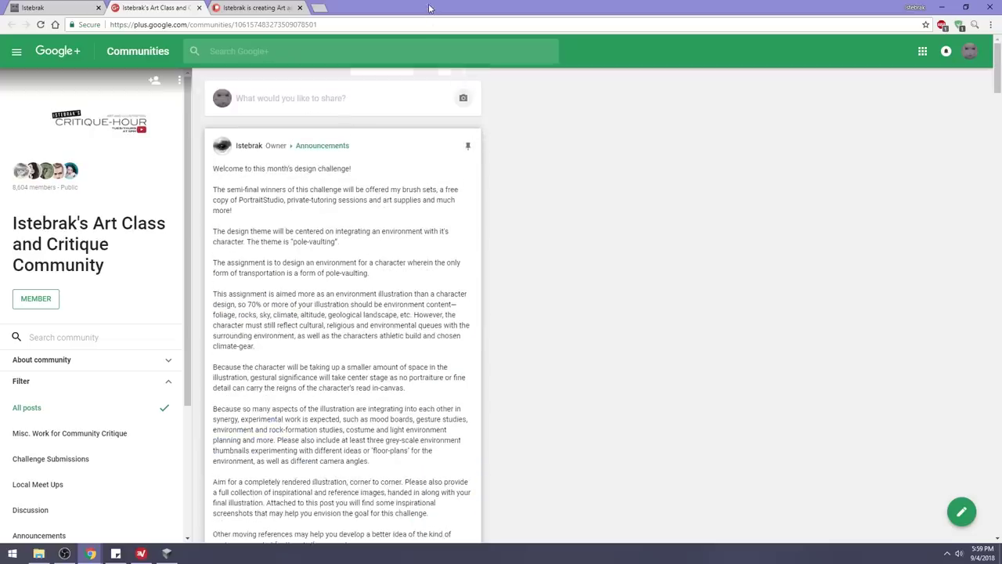
Restore the browser window to its smaller size and check the current time.
{"action": "left_click_drag", "start_coordinate": [430, 7], "coordinate": [568, 32]}
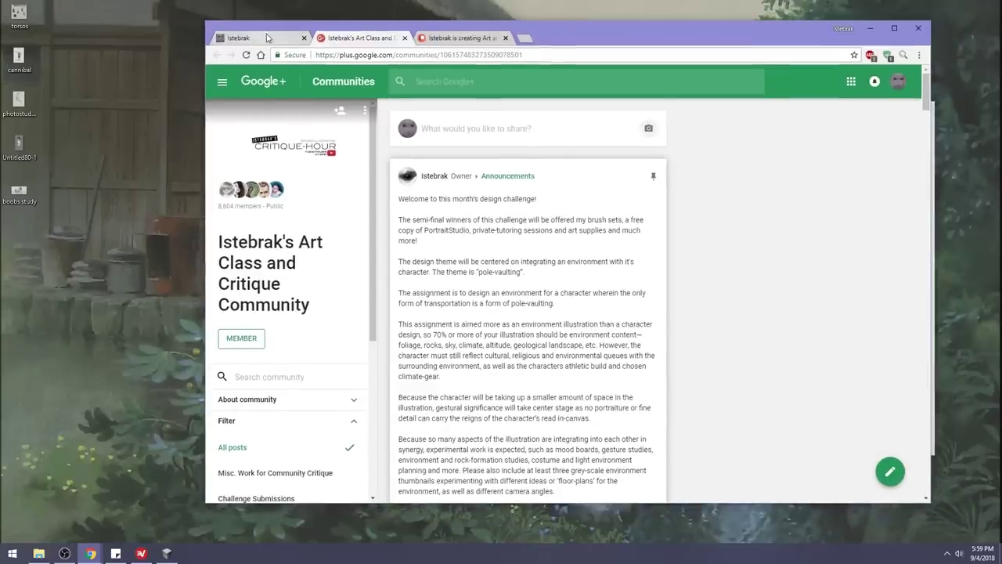
{"action": "left_click", "coordinate": [982, 553]}
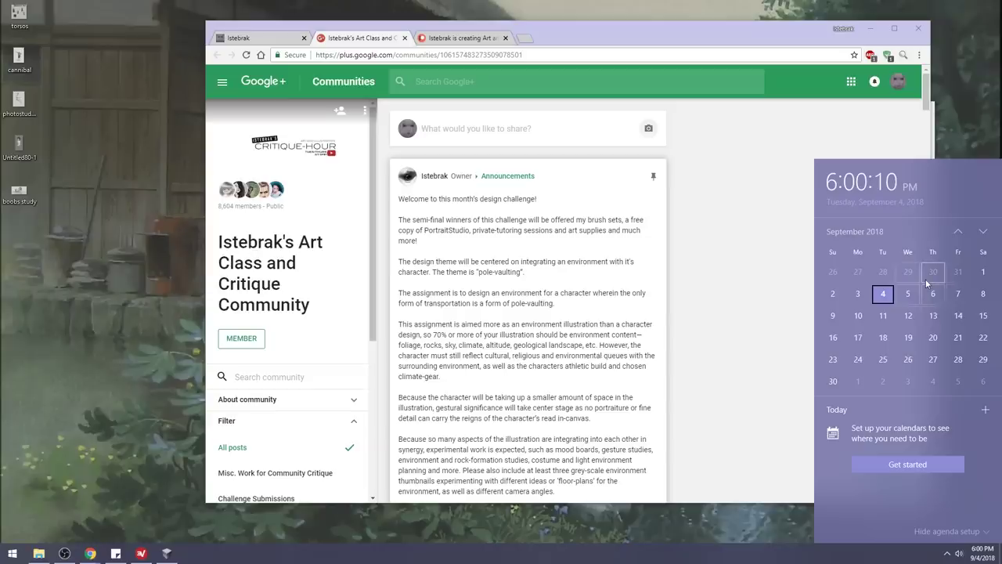
{"action": "left_click", "coordinate": [594, 38]}
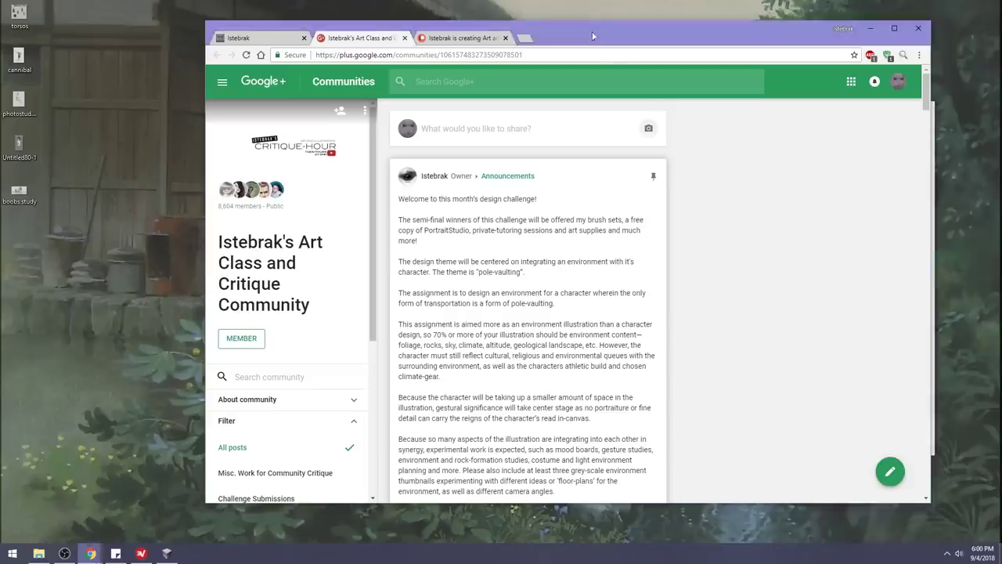
{"action": "left_click_drag", "start_coordinate": [593, 36], "coordinate": [602, 39]}
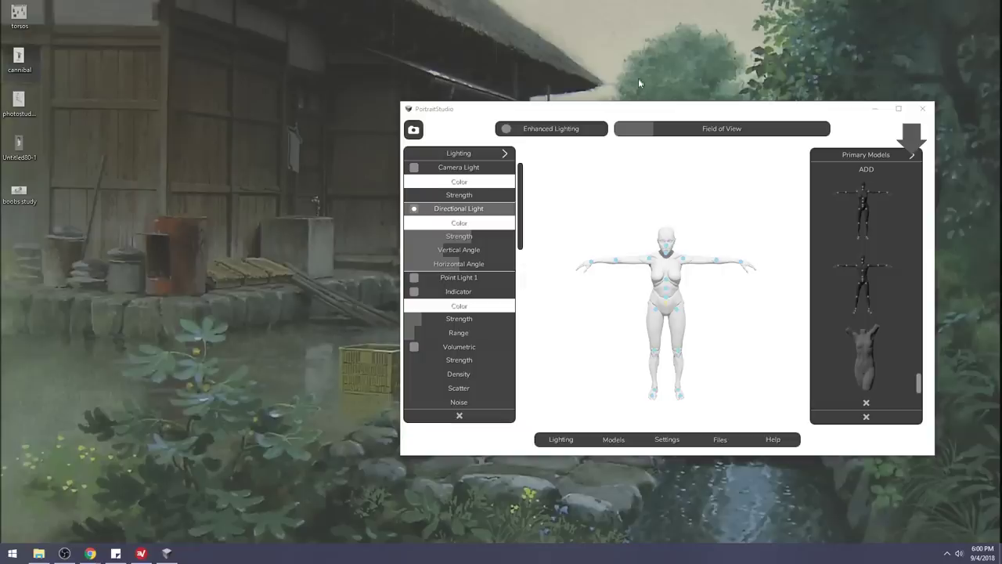
Launch Photoshop and arrange its window so that it partly overlaps the PortraitStudio window.
{"action": "left_click_drag", "start_coordinate": [674, 109], "coordinate": [413, 92]}
{"action": "left_click", "coordinate": [12, 553]}
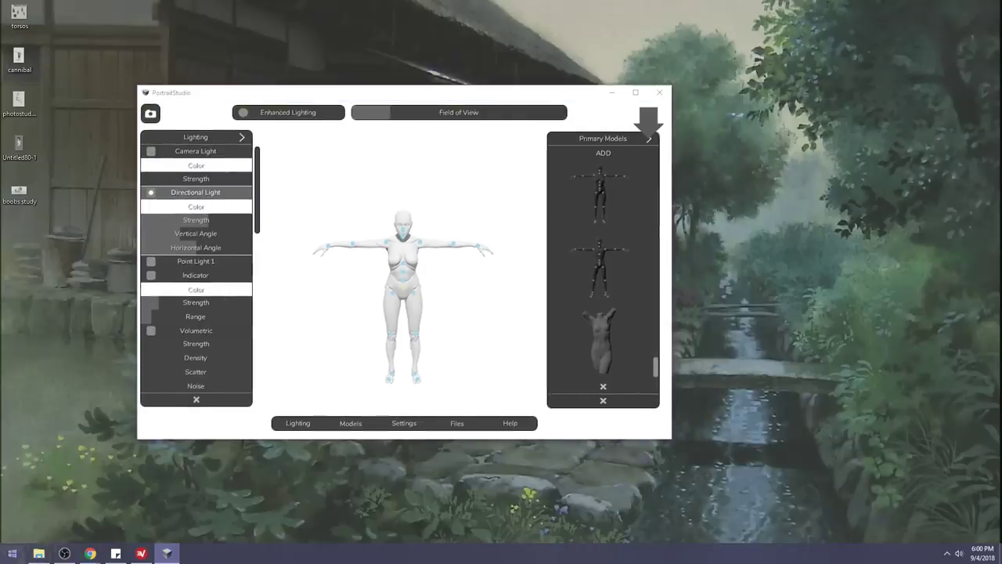
{"action": "left_click", "coordinate": [59, 416]}
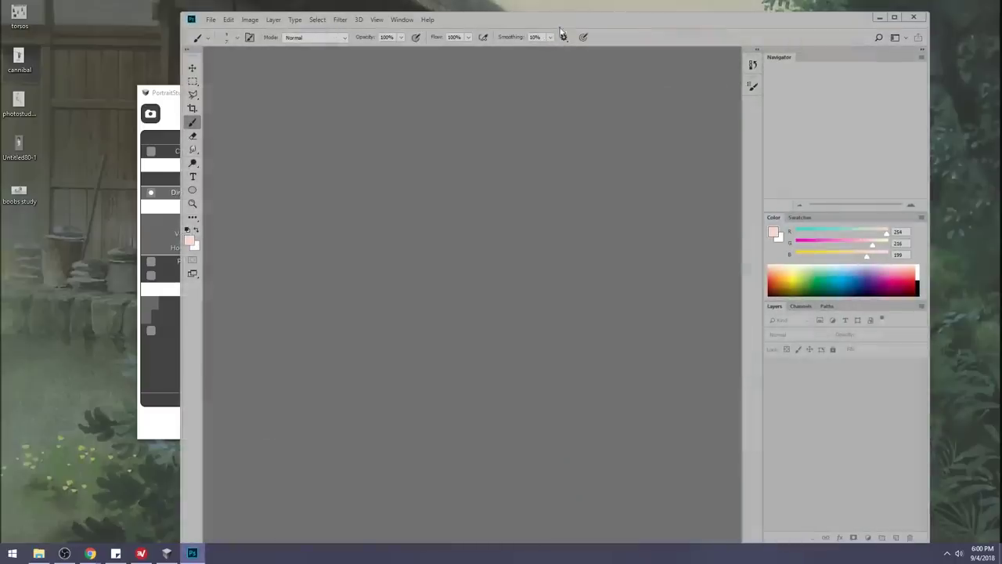
{"action": "left_click_drag", "start_coordinate": [594, 24], "coordinate": [617, 16]}
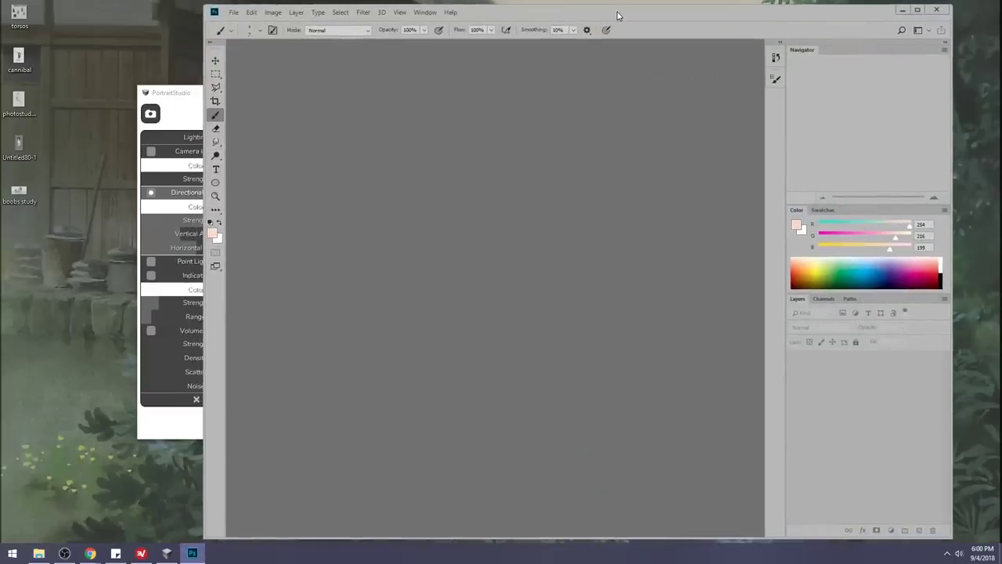
{"action": "left_click", "coordinate": [184, 93]}
{"action": "left_click_drag", "start_coordinate": [275, 97], "coordinate": [232, 106]}
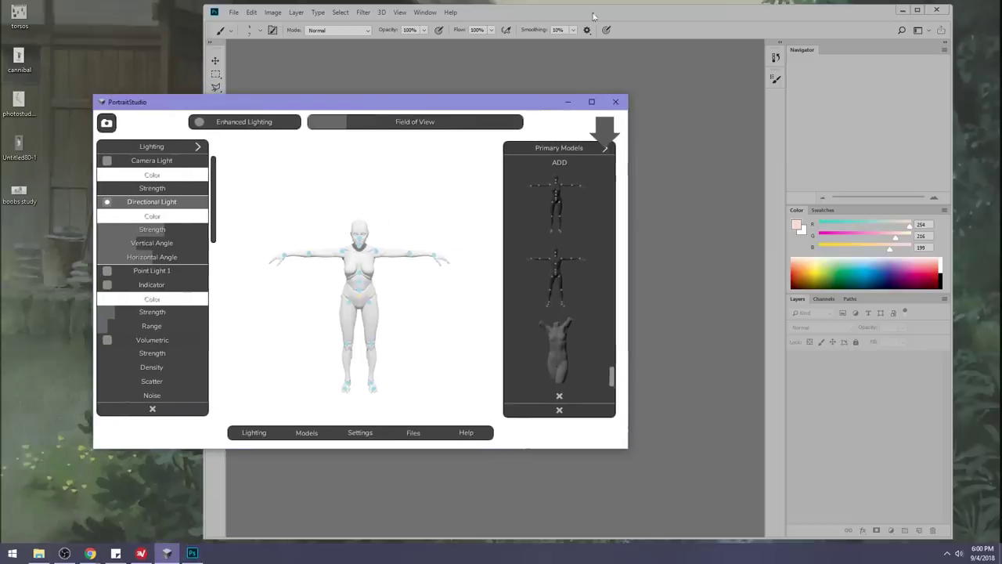
{"action": "left_click", "coordinate": [608, 67]}
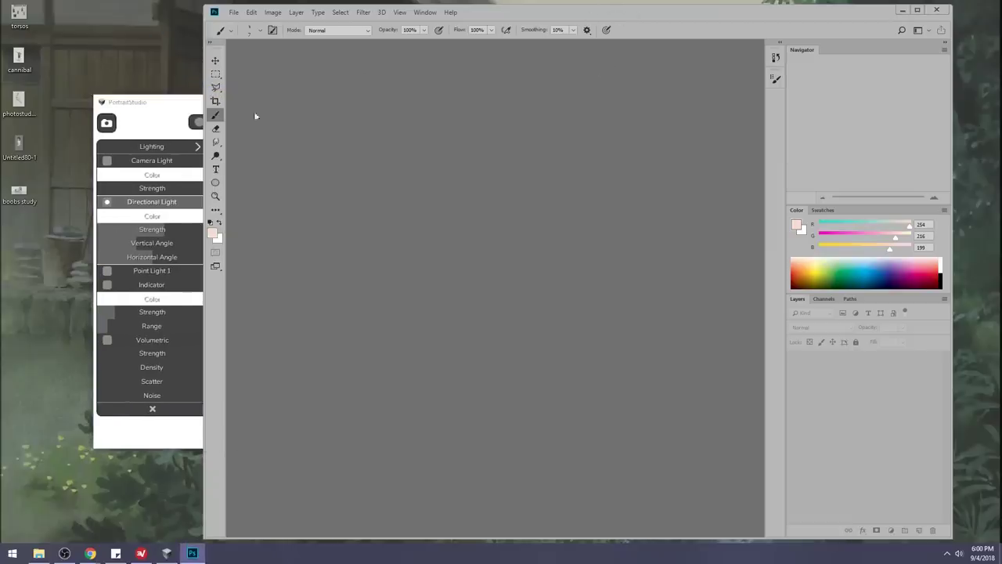
Open the five desktop homework images in Photoshop and look over boobs study.jpg, torsos.png and cannibal.png.
{"action": "left_click_drag", "start_coordinate": [47, 210], "coordinate": [425, 150]}
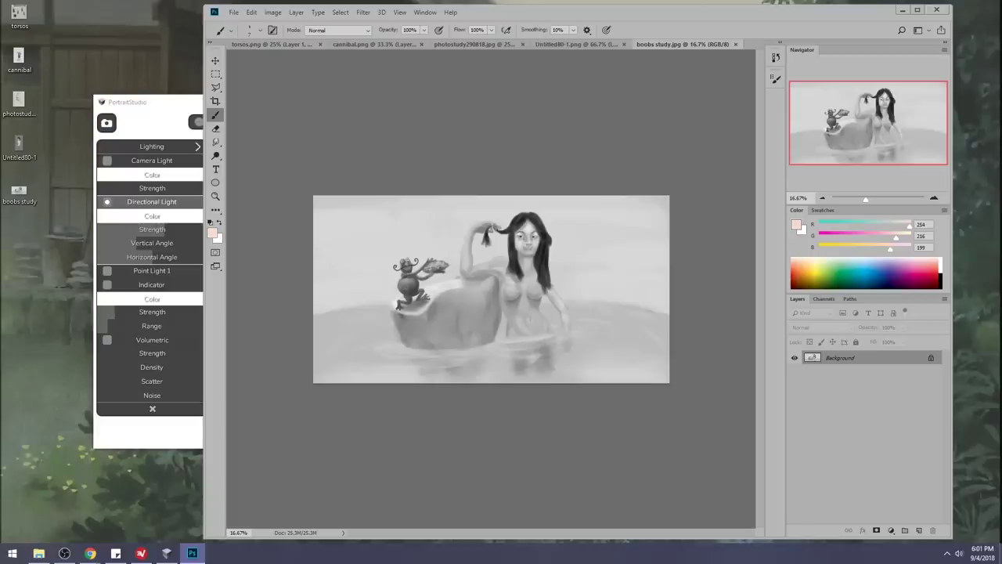
{"action": "left_click", "coordinate": [573, 282]}
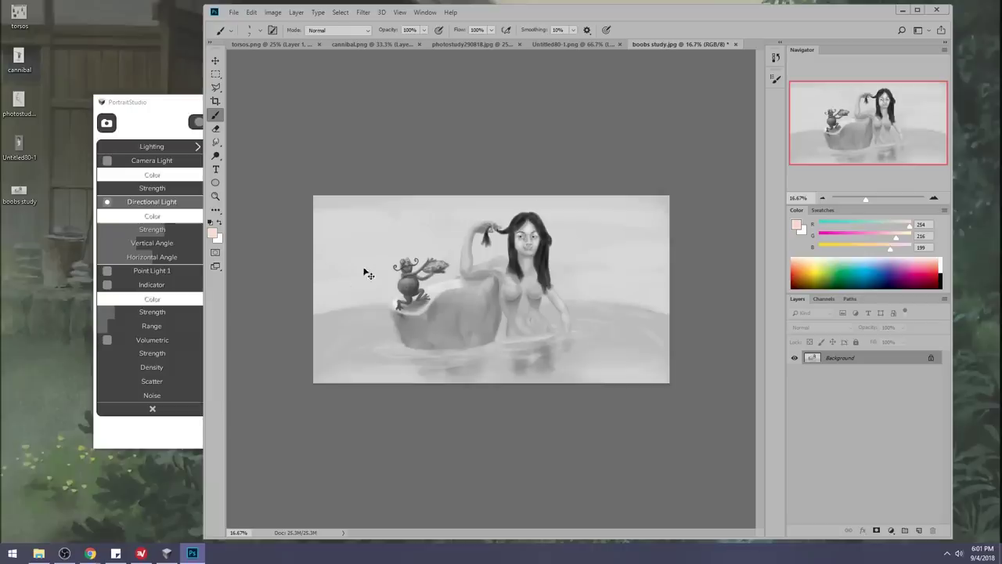
{"action": "key", "text": "ctrl+plus"}
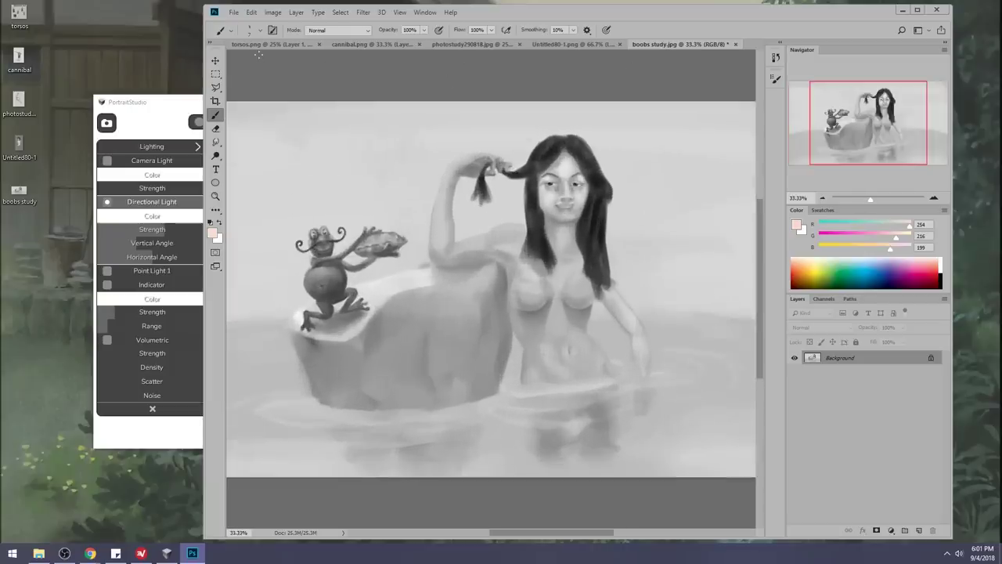
{"action": "left_click", "coordinate": [266, 45]}
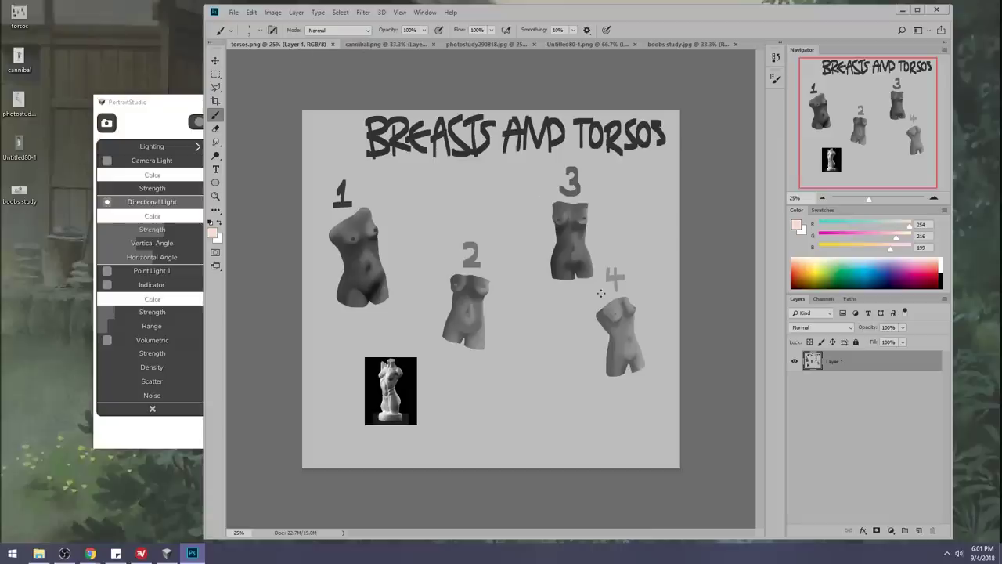
{"action": "left_click", "coordinate": [380, 45]}
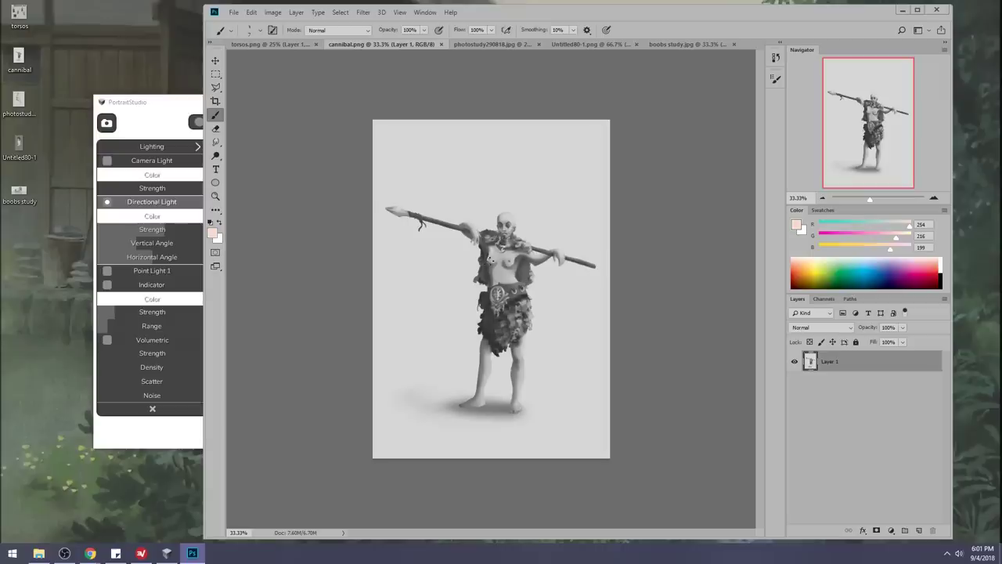
Switch to PortraitStudio, maximize its window and inspect the female mannequin.
{"action": "left_click", "coordinate": [157, 106]}
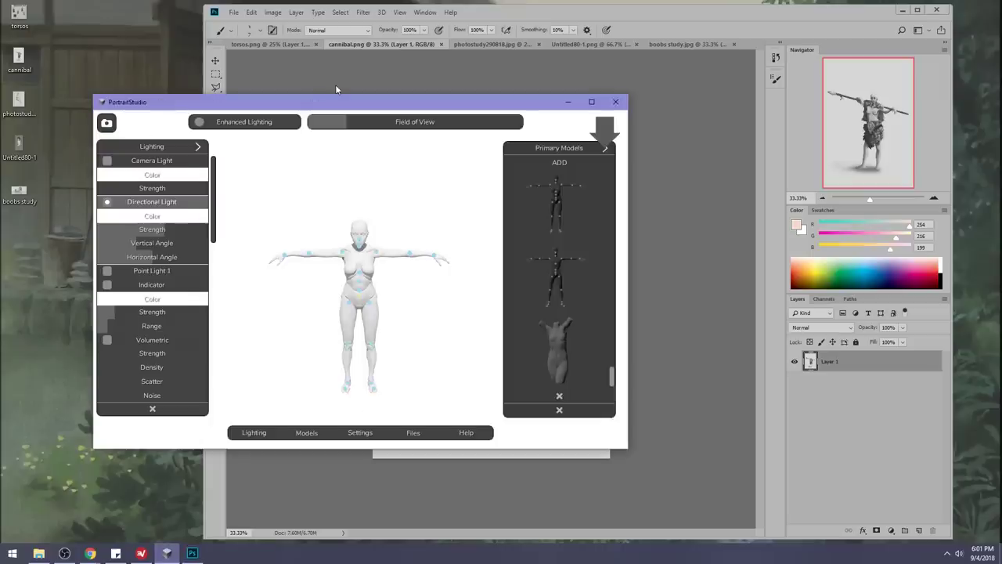
{"action": "left_click", "coordinate": [591, 101]}
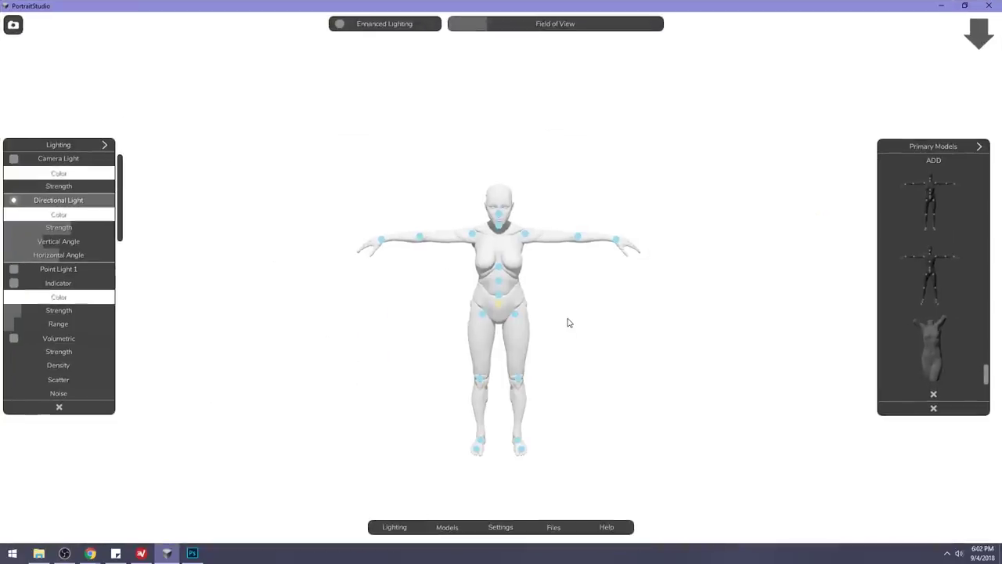
{"action": "left_click_drag", "start_coordinate": [571, 304], "coordinate": [577, 256]}
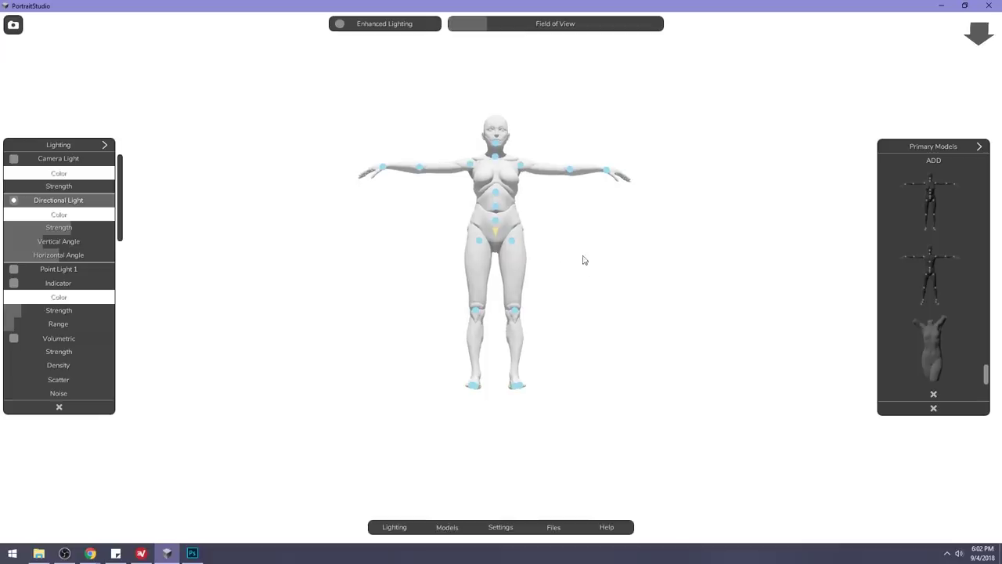
{"action": "left_click_drag", "start_coordinate": [584, 266], "coordinate": [567, 330]}
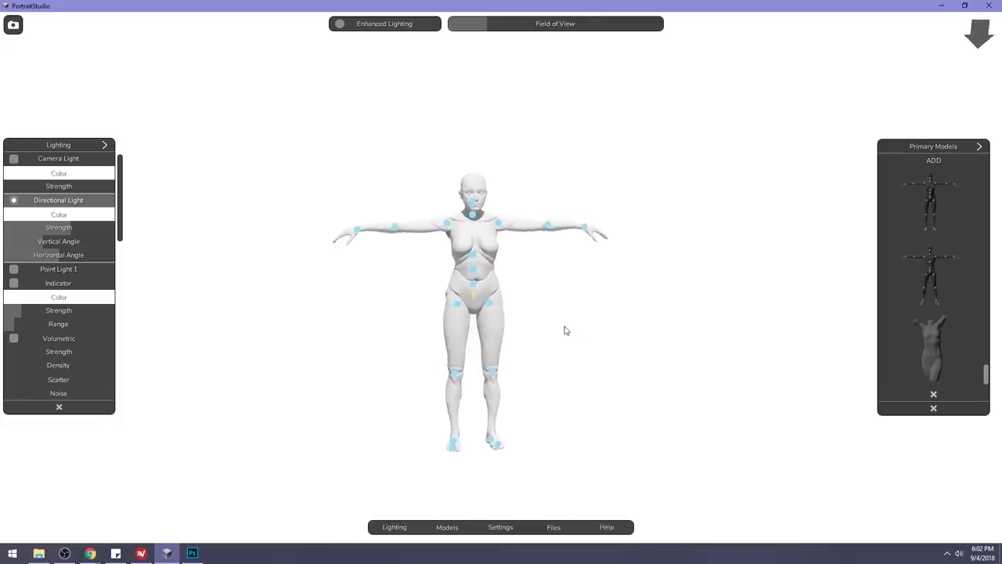
Hide the joints of the Female_mannequin_v2(Clone) primary model.
{"action": "left_click", "coordinate": [972, 149]}
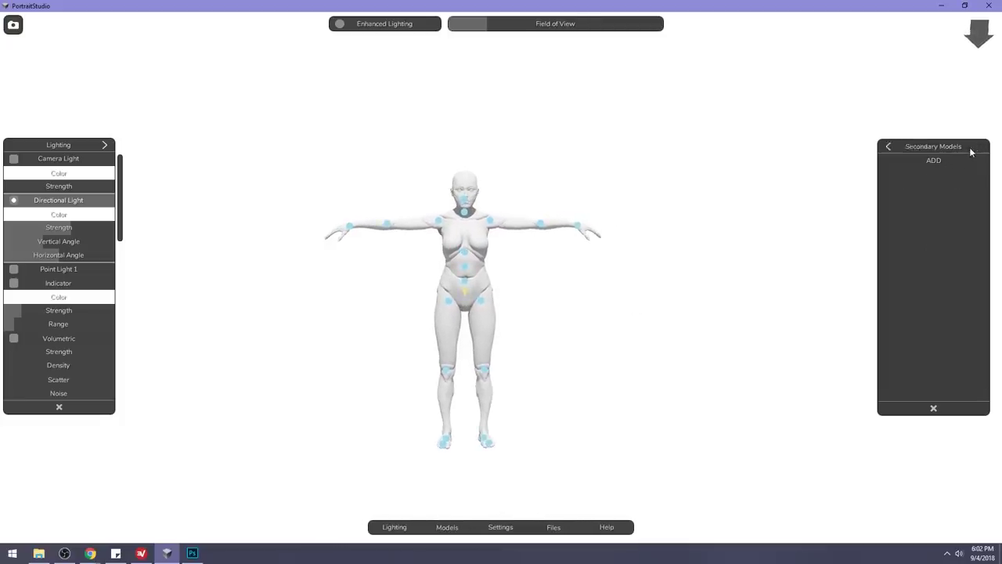
{"action": "left_click", "coordinate": [889, 149]}
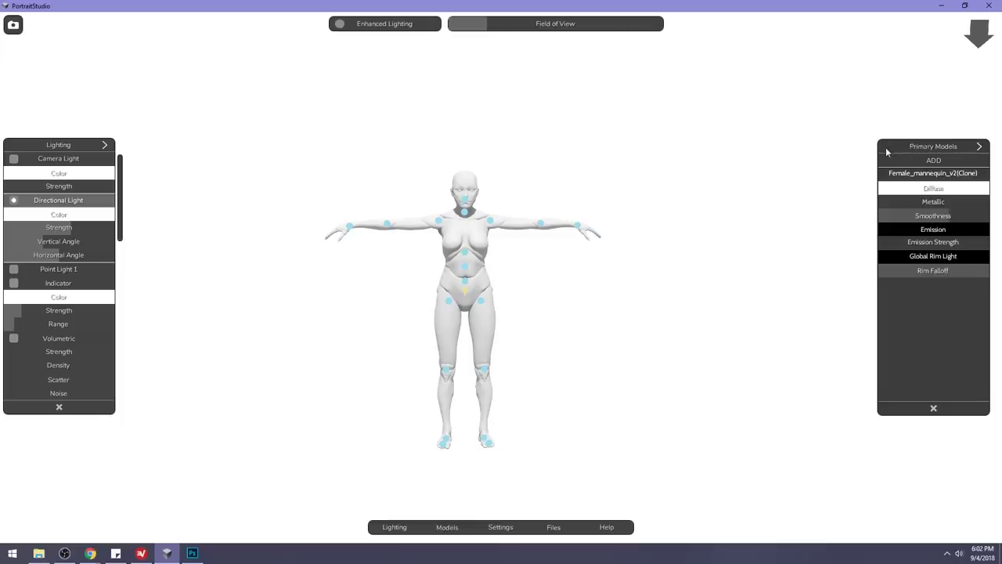
{"action": "right_click", "coordinate": [938, 177]}
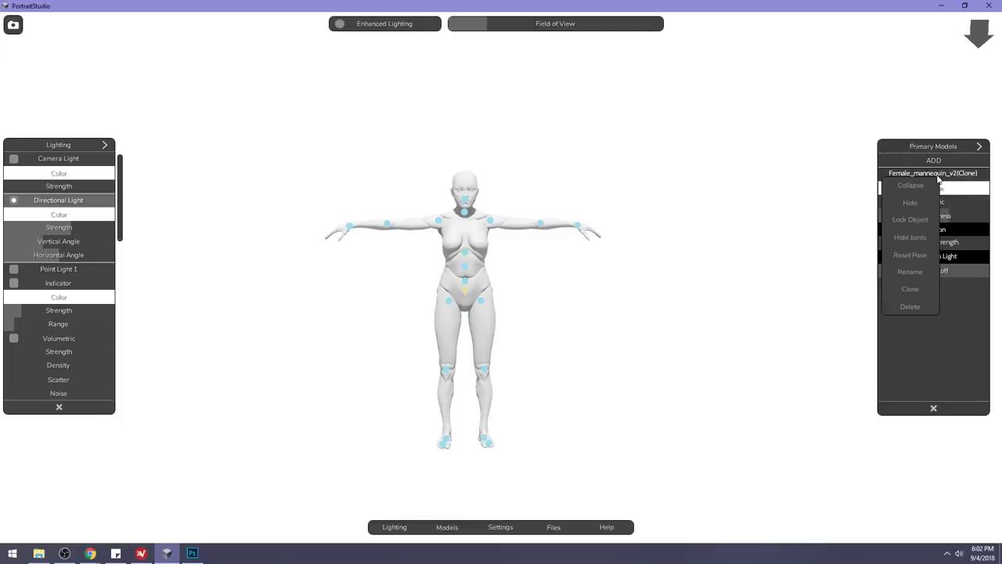
{"action": "left_click", "coordinate": [914, 238]}
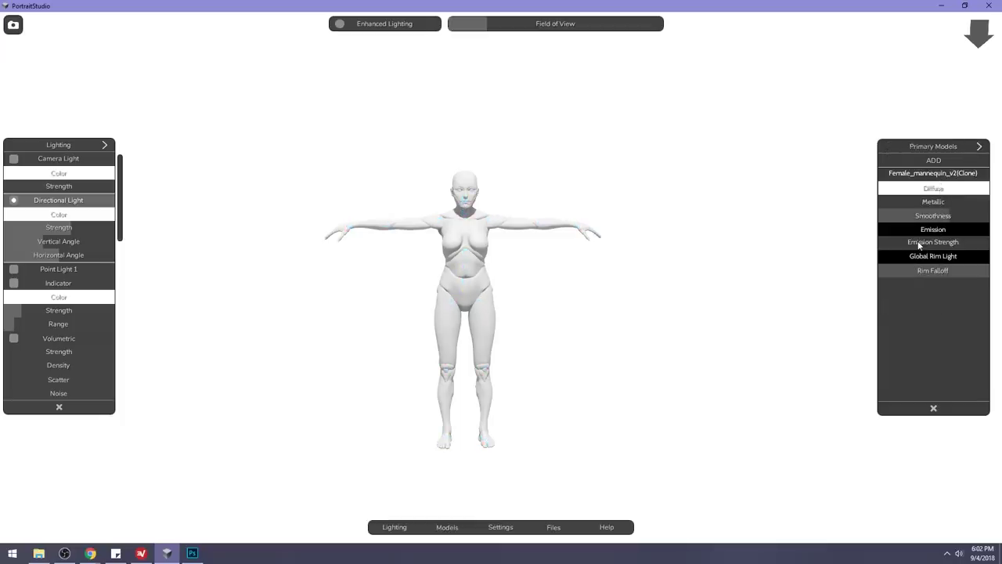
{"action": "right_click", "coordinate": [920, 177]}
{"action": "left_click", "coordinate": [935, 179]}
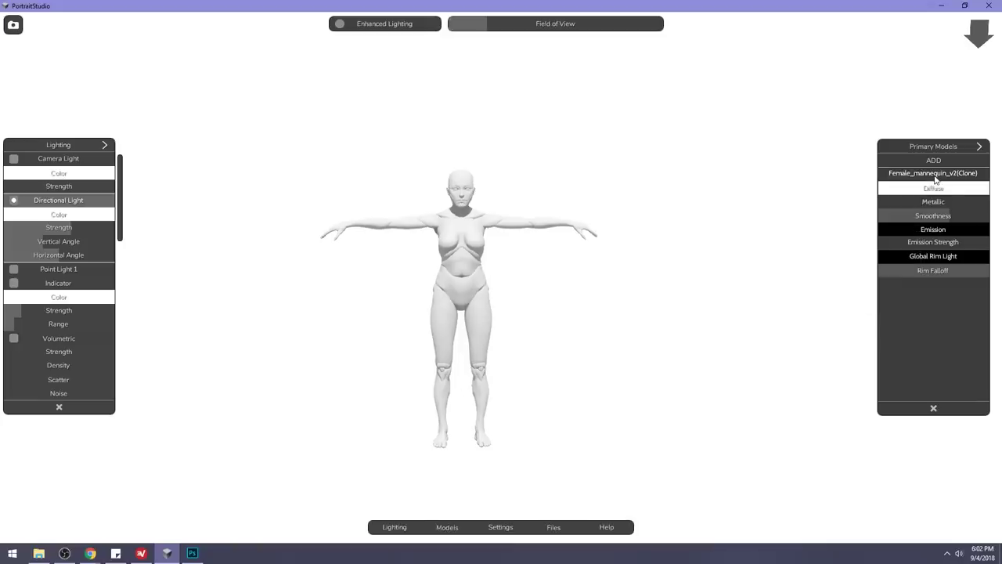
{"action": "right_click", "coordinate": [934, 179]}
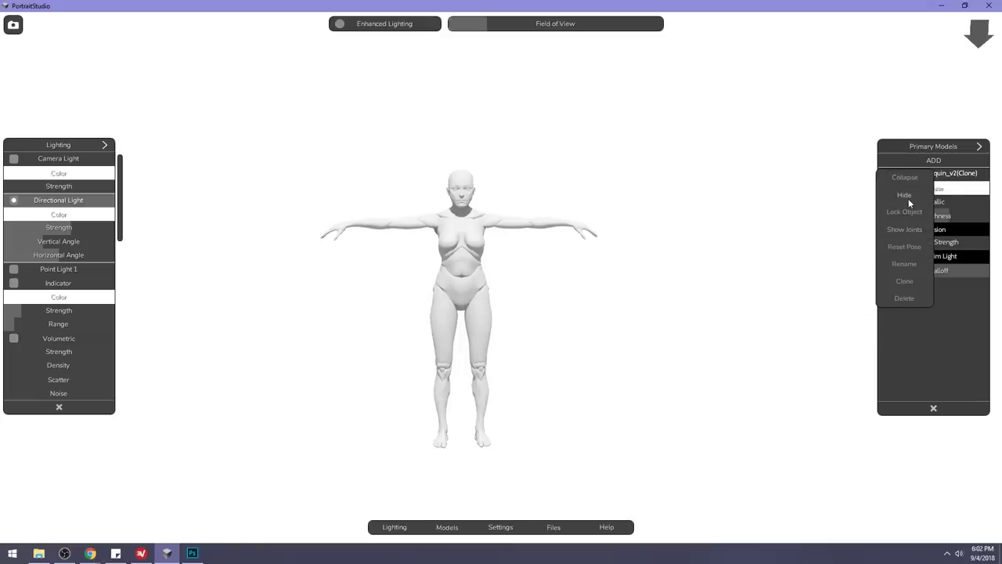
{"action": "left_click", "coordinate": [706, 182]}
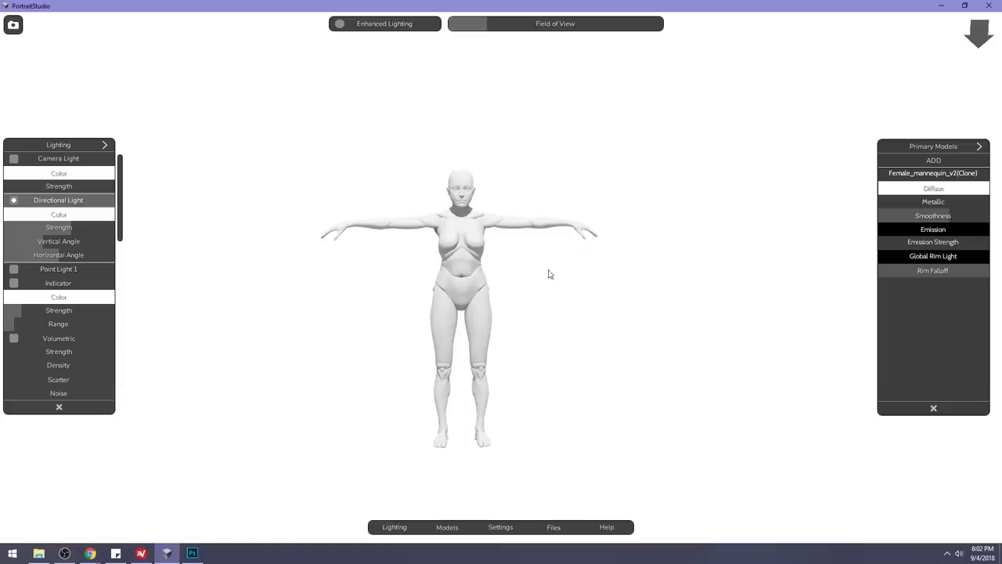
Capture a raised three-quarter view of the mannequin as a screenshot and open that image in Photoshop.
{"action": "left_click_drag", "start_coordinate": [524, 266], "coordinate": [638, 285]}
{"action": "scroll", "coordinate": [638, 285], "scroll_direction": "up", "scroll_amount": 5}
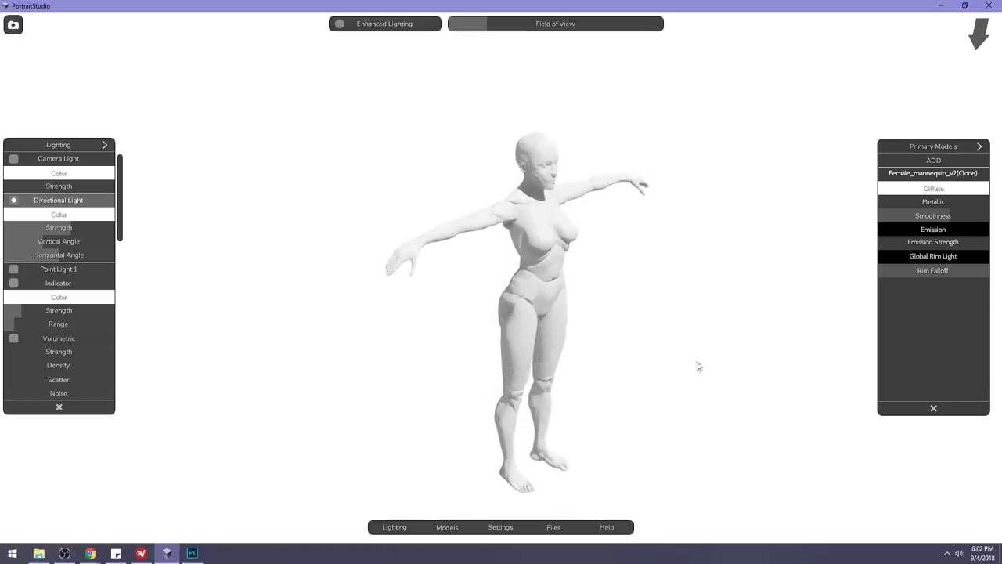
{"action": "mouse_move", "coordinate": [675, 221]}
{"action": "left_mouse_down"}
{"action": "mouse_move", "coordinate": [661, 248]}
{"action": "mouse_move", "coordinate": [679, 227]}
{"action": "left_mouse_up"}
{"action": "left_click_drag", "start_coordinate": [666, 307], "coordinate": [647, 407]}
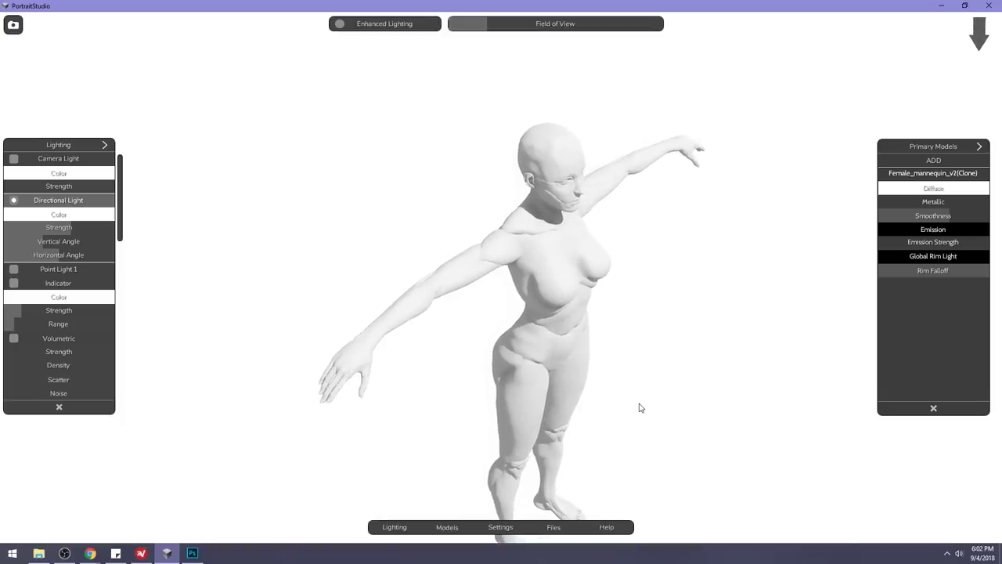
{"action": "key", "text": "Print"}
{"action": "left_click_drag", "start_coordinate": [304, 71], "coordinate": [802, 526]}
{"action": "left_click", "coordinate": [941, 7]}
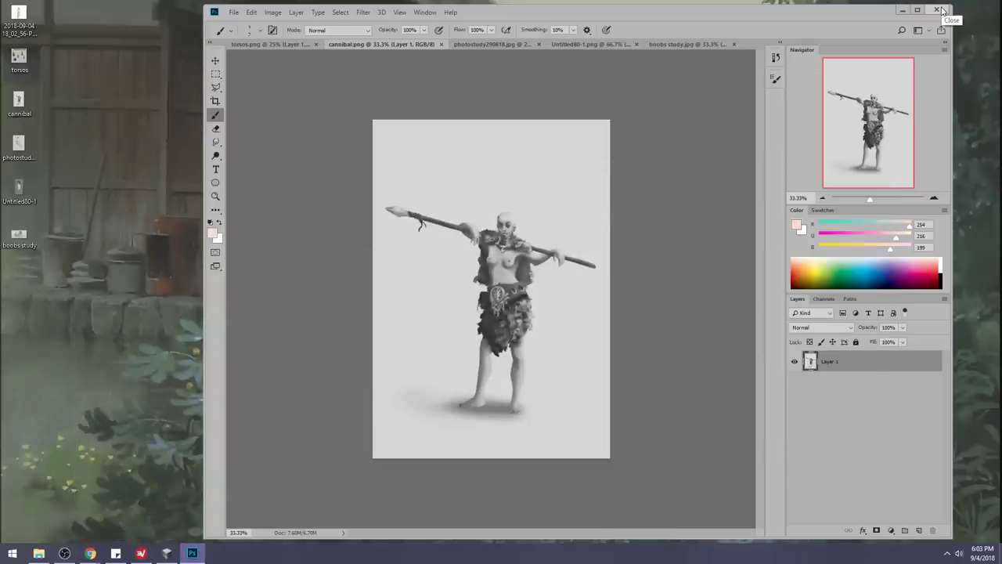
{"action": "left_click_drag", "start_coordinate": [13, 27], "coordinate": [771, 47]}
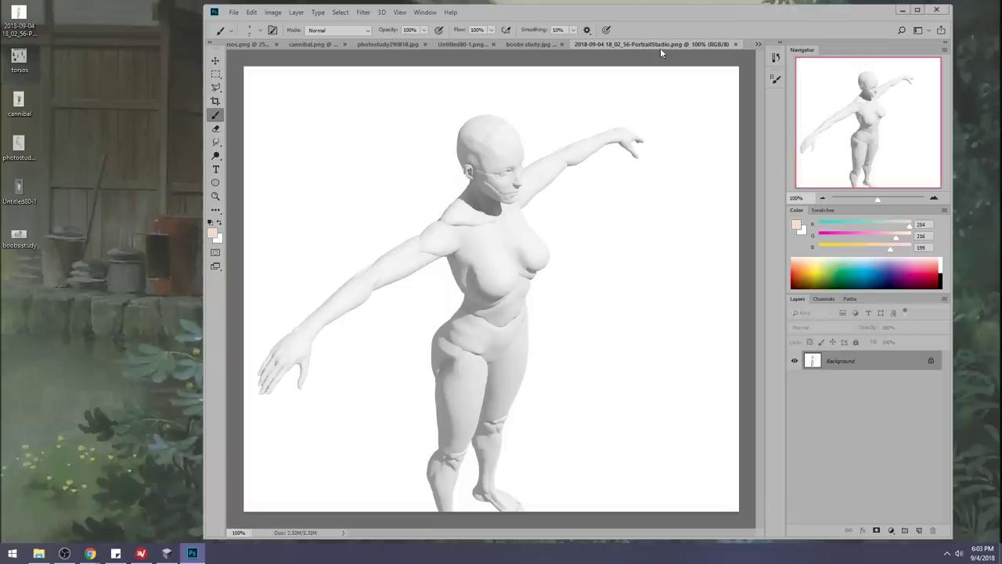
Sketch the side plane of the mannequin's ribcage with horizontal hatching in magenta (RGB 254, 0, 199).
{"action": "left_click_drag", "start_coordinate": [831, 239], "coordinate": [815, 240]}
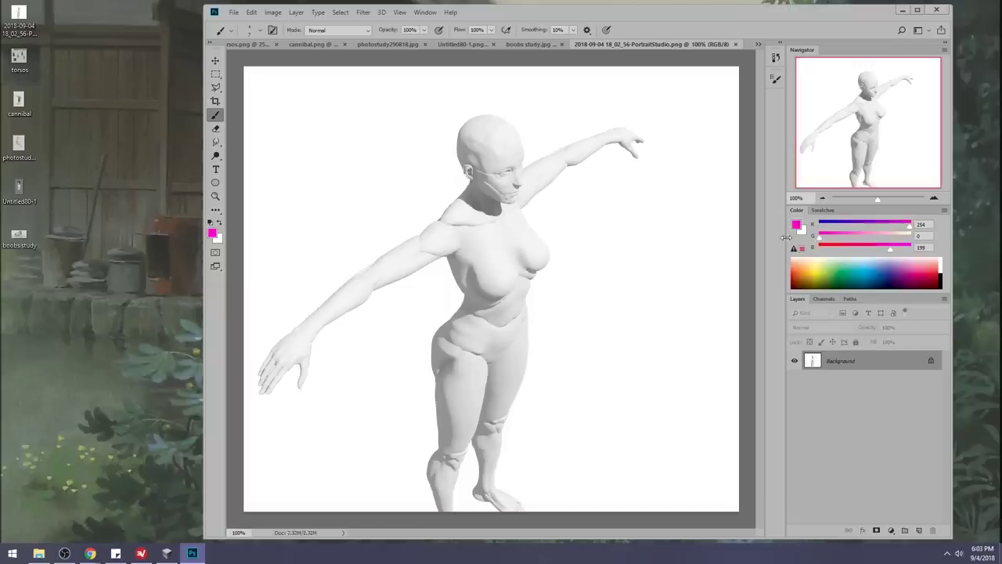
{"action": "left_click_drag", "start_coordinate": [471, 251], "coordinate": [491, 295]}
{"action": "left_click_drag", "start_coordinate": [472, 251], "coordinate": [458, 251]}
{"action": "mouse_move", "coordinate": [496, 305]}
{"action": "left_mouse_down"}
{"action": "mouse_move", "coordinate": [476, 303]}
{"action": "mouse_move", "coordinate": [448, 258]}
{"action": "mouse_move", "coordinate": [475, 262]}
{"action": "mouse_move", "coordinate": [492, 295]}
{"action": "left_mouse_up"}
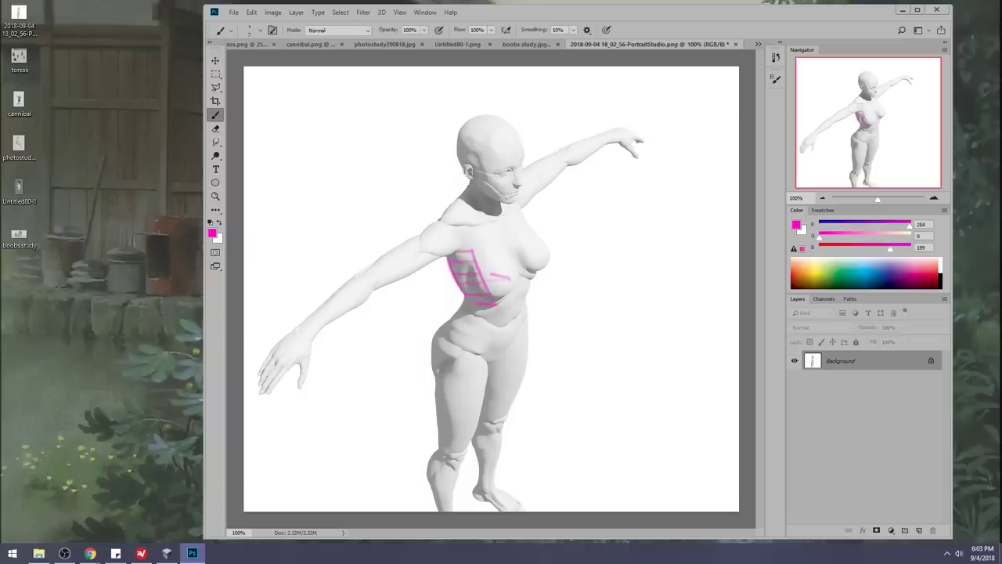
{"action": "key", "text": "ctrl+z"}
Outline the front plane of the chest in magenta and hatch its upper part.
{"action": "mouse_move", "coordinate": [515, 201]}
{"action": "left_mouse_down"}
{"action": "mouse_move", "coordinate": [531, 266]}
{"action": "mouse_move", "coordinate": [555, 249]}
{"action": "left_mouse_up"}
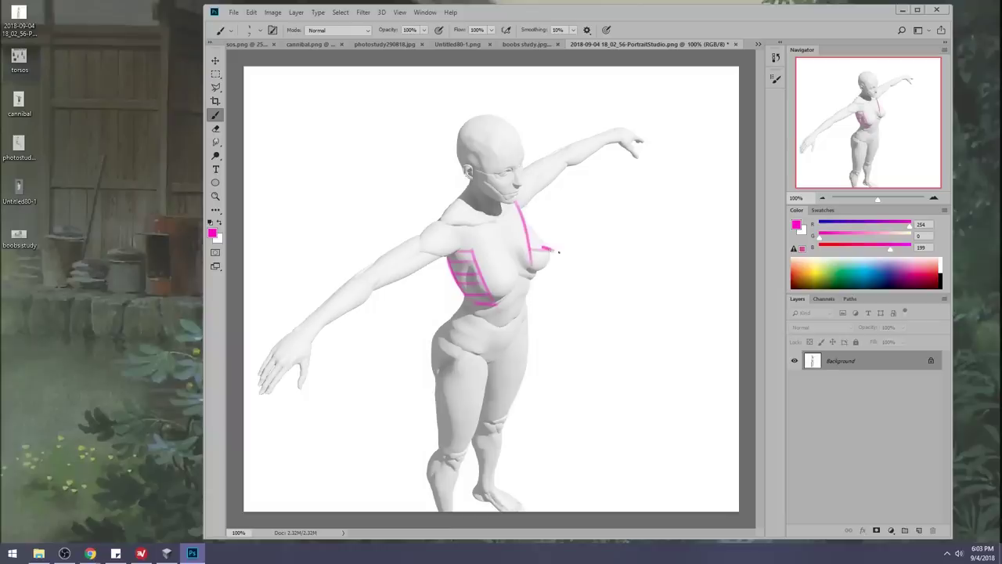
{"action": "key", "text": "ctrl+alt+z"}
{"action": "key", "text": "ctrl+alt+z"}
{"action": "mouse_move", "coordinate": [513, 209]}
{"action": "left_mouse_down"}
{"action": "mouse_move", "coordinate": [538, 267]}
{"action": "mouse_move", "coordinate": [501, 298]}
{"action": "left_mouse_up"}
{"action": "key", "text": "ctrl+alt+z"}
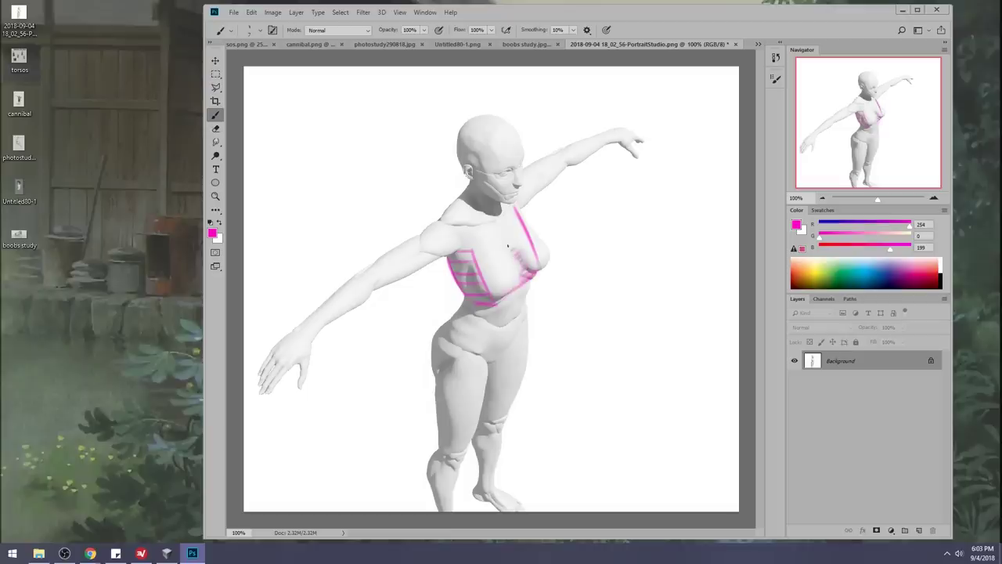
{"action": "mouse_move", "coordinate": [510, 244]}
{"action": "left_mouse_down"}
{"action": "mouse_move", "coordinate": [481, 227]}
{"action": "mouse_move", "coordinate": [469, 240]}
{"action": "left_mouse_up"}
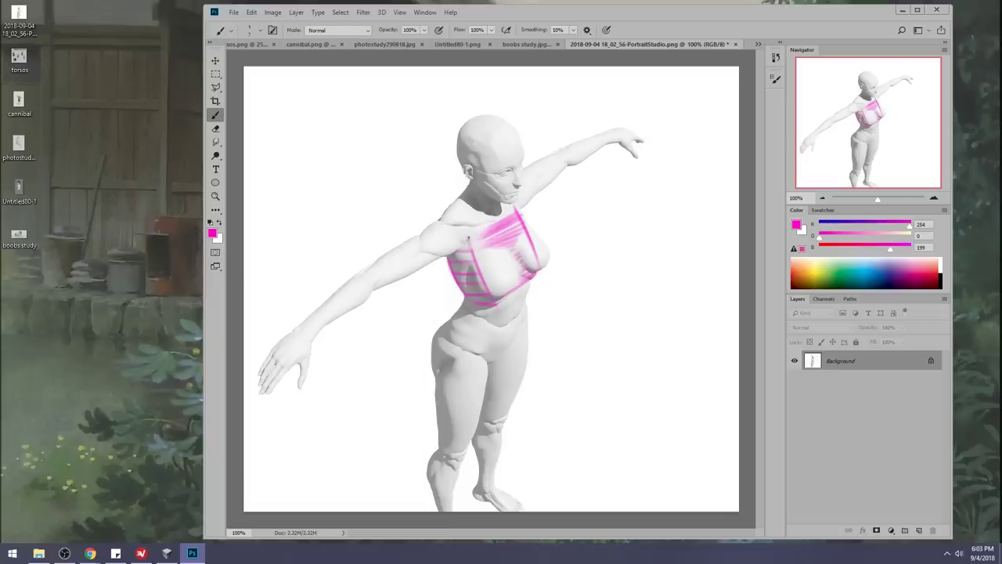
Draw curved contour lines across both breasts in blue (RGB 7, 152, 199).
{"action": "left_click", "coordinate": [910, 235]}
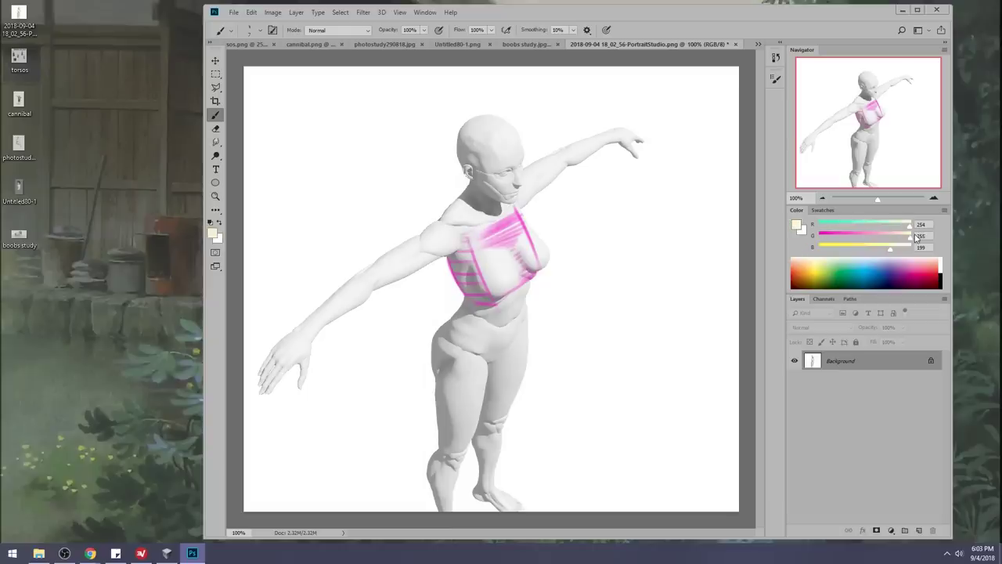
{"action": "left_click_drag", "start_coordinate": [878, 241], "coordinate": [873, 237]}
{"action": "left_click", "coordinate": [825, 227]}
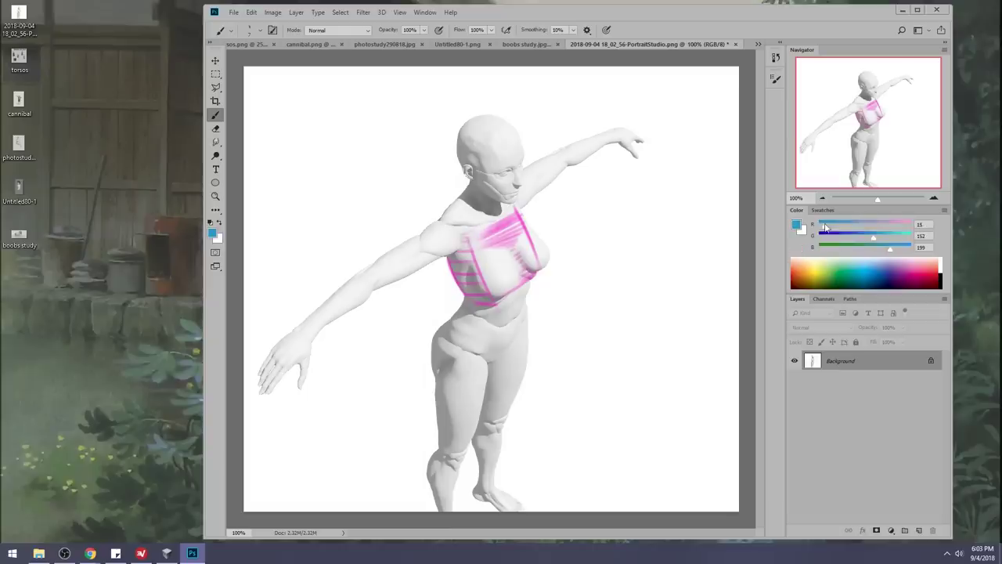
{"action": "mouse_move", "coordinate": [501, 275]}
{"action": "left_mouse_down"}
{"action": "mouse_move", "coordinate": [511, 291]}
{"action": "mouse_move", "coordinate": [504, 262]}
{"action": "mouse_move", "coordinate": [552, 255]}
{"action": "mouse_move", "coordinate": [542, 248]}
{"action": "left_mouse_up"}
{"action": "left_click_drag", "start_coordinate": [534, 254], "coordinate": [538, 242]}
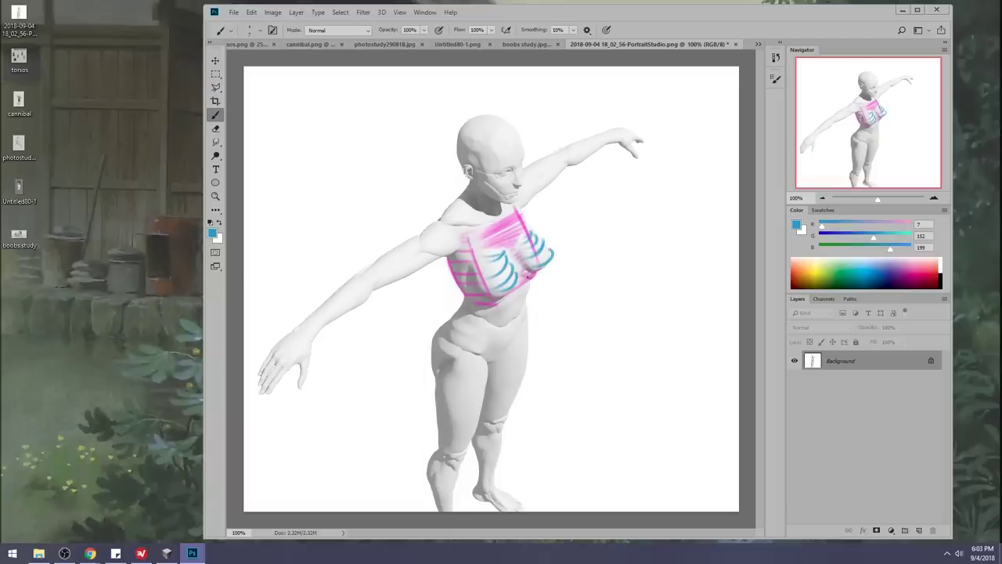
Fill the chest plane above and between the breasts with sampled pink, and blend it with the Smudge tool.
{"action": "left_click", "coordinate": [530, 275], "text": "alt"}
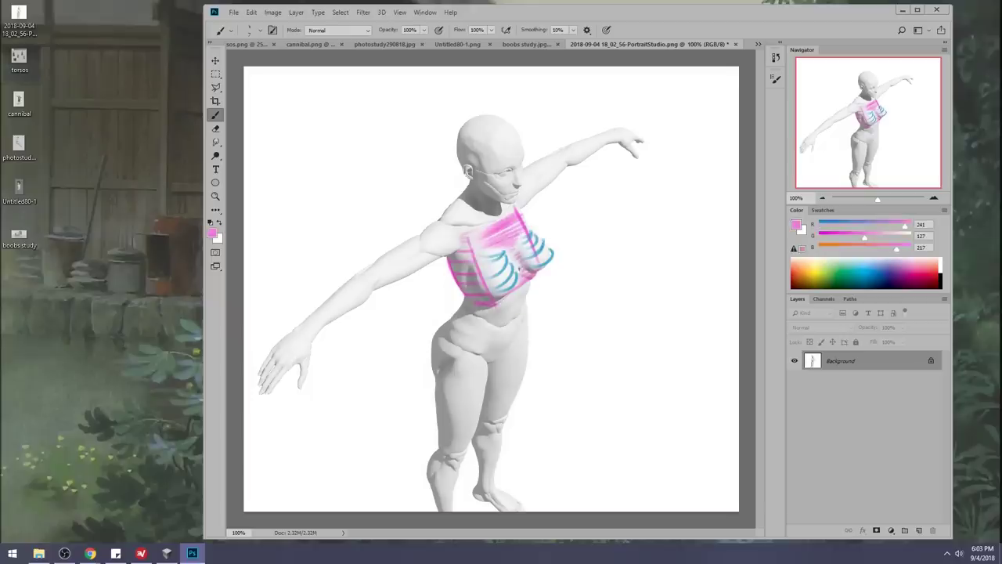
{"action": "left_click_drag", "start_coordinate": [510, 251], "coordinate": [520, 274]}
{"action": "left_click_drag", "start_coordinate": [497, 242], "coordinate": [508, 230]}
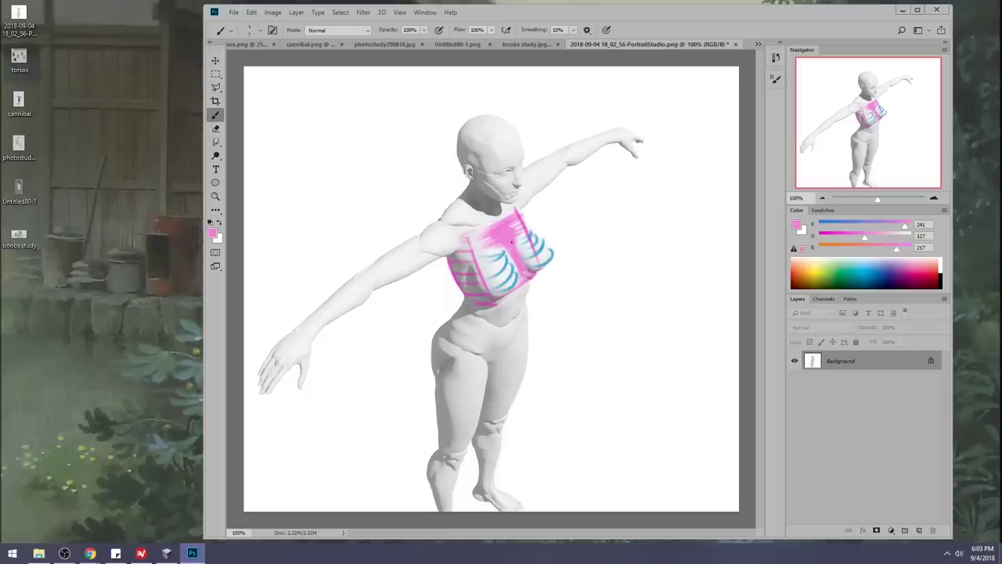
{"action": "left_click", "coordinate": [215, 142]}
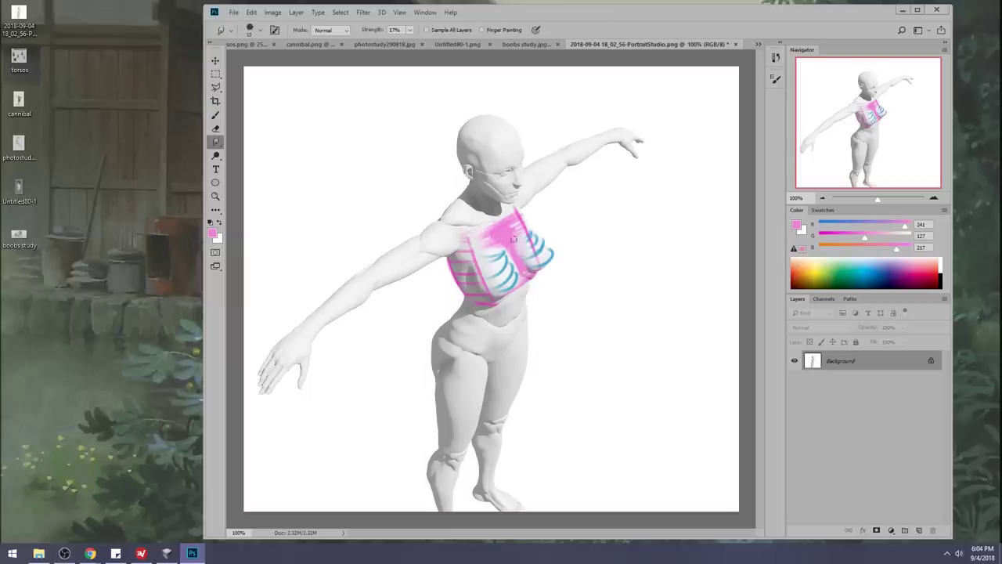
{"action": "mouse_move", "coordinate": [508, 253]}
{"action": "left_mouse_down"}
{"action": "mouse_move", "coordinate": [514, 267]}
{"action": "mouse_move", "coordinate": [499, 241]}
{"action": "left_mouse_up"}
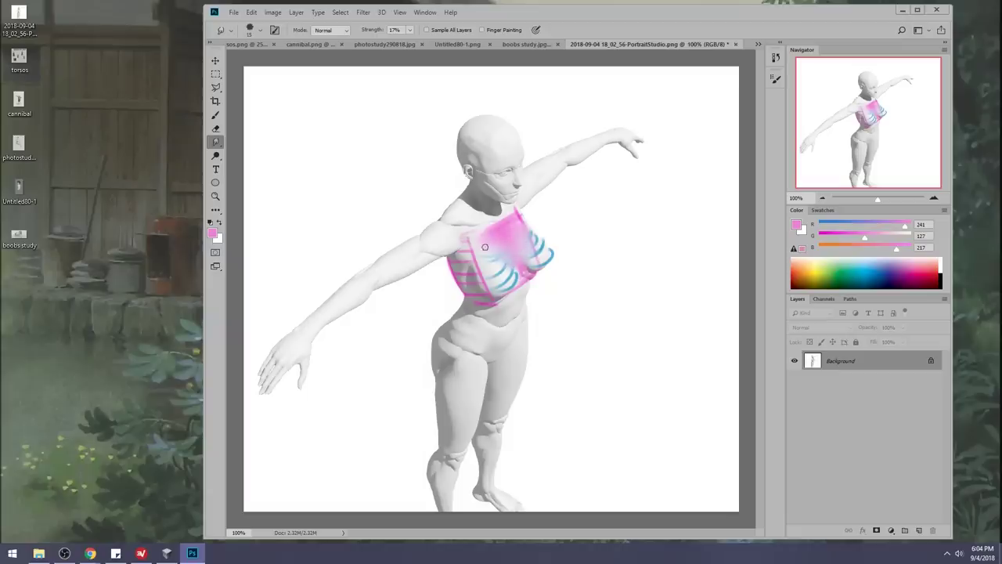
Paint the far breast light blue (RGB 26, 196, 244) with a soft round brush at 26% opacity.
{"action": "left_click", "coordinate": [875, 267]}
{"action": "key", "text": "b"}
{"action": "left_click", "coordinate": [870, 261]}
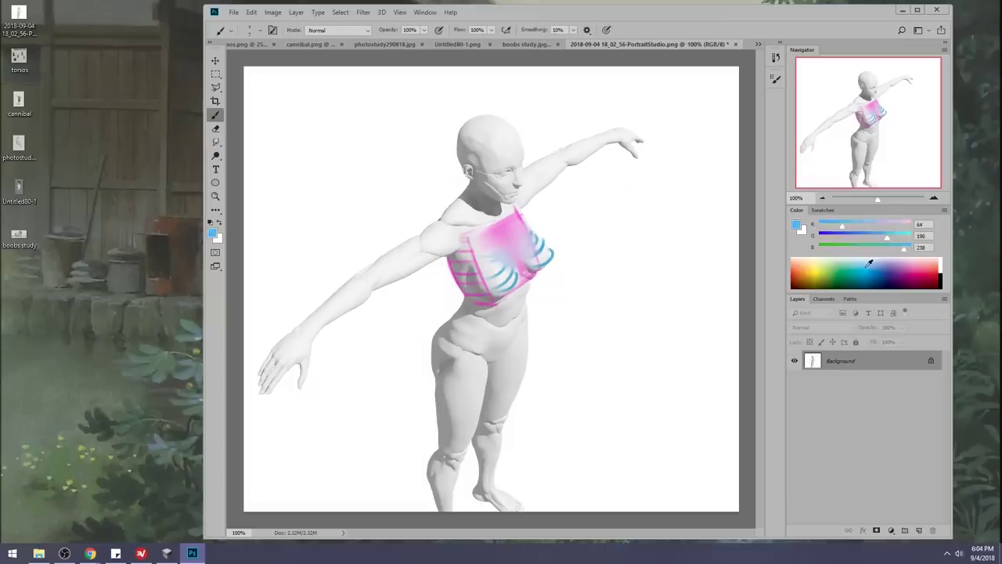
{"action": "right_click", "coordinate": [574, 223]}
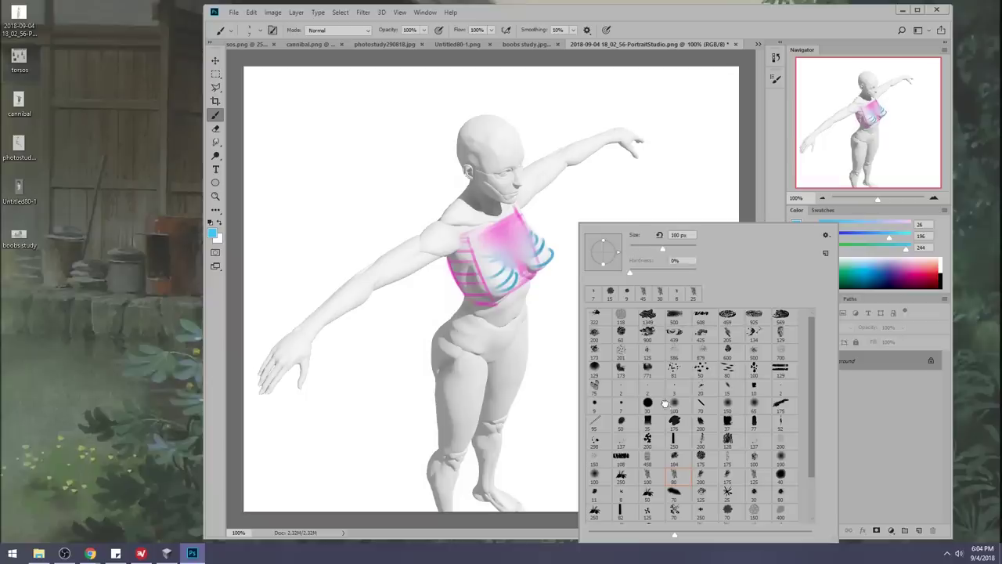
{"action": "left_click", "coordinate": [732, 78]}
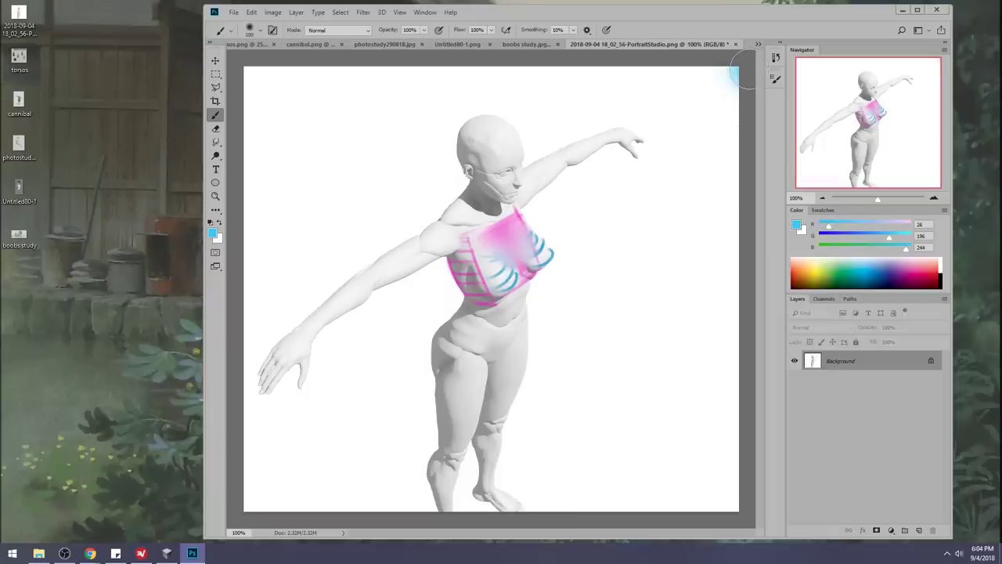
{"action": "left_click", "coordinate": [423, 30]}
{"action": "left_click", "coordinate": [394, 41]}
{"action": "key", "text": "bracketright"}
{"action": "key", "text": "bracketright"}
{"action": "left_click_drag", "start_coordinate": [529, 245], "coordinate": [546, 254]}
Refine the far breast's edge against the chest with varied brush sizes and sampled pink and blue.
{"action": "key", "text": "bracketleft"}
{"action": "key", "text": "bracketleft"}
{"action": "key", "text": "bracketleft"}
{"action": "key", "text": "bracketleft"}
{"action": "key", "text": "bracketleft"}
{"action": "key", "text": "bracketleft"}
{"action": "key", "text": "bracketleft"}
{"action": "key", "text": "bracketleft"}
{"action": "key", "text": "bracketleft"}
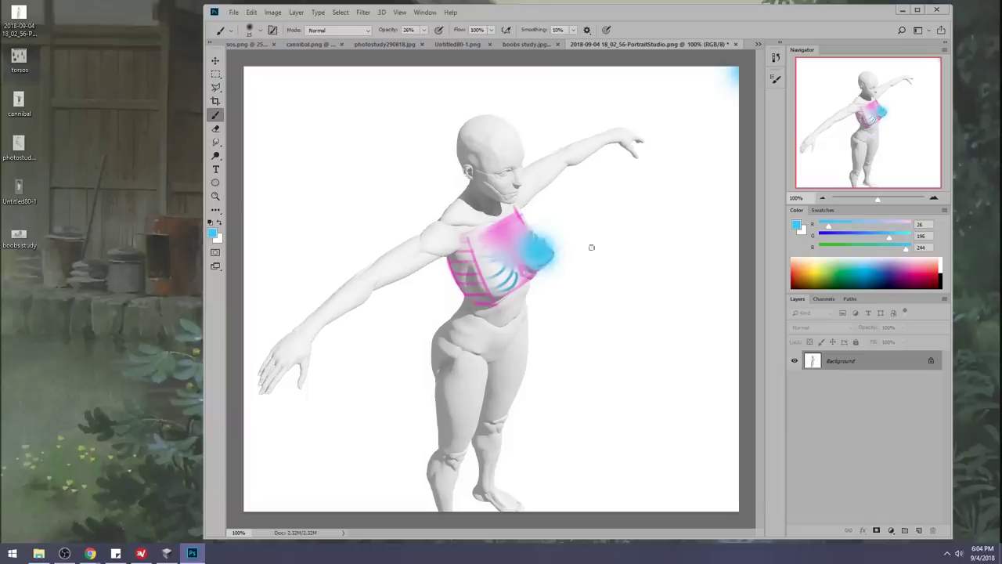
{"action": "key", "text": "bracketright"}
{"action": "key", "text": "bracketright"}
{"action": "key", "text": "bracketright"}
{"action": "key", "text": "bracketright"}
{"action": "left_click", "coordinate": [517, 229], "text": "alt"}
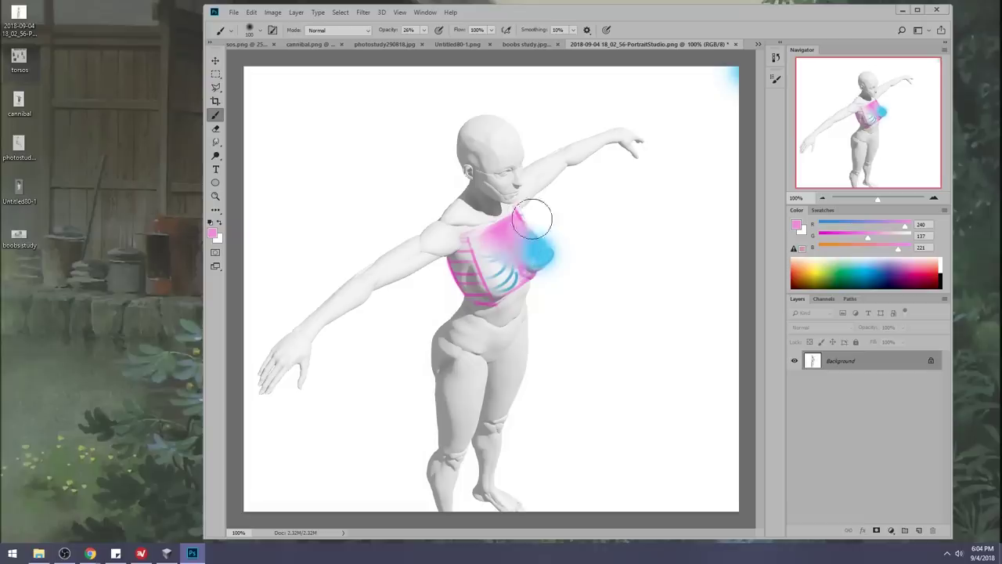
{"action": "left_click", "coordinate": [537, 244], "text": "alt"}
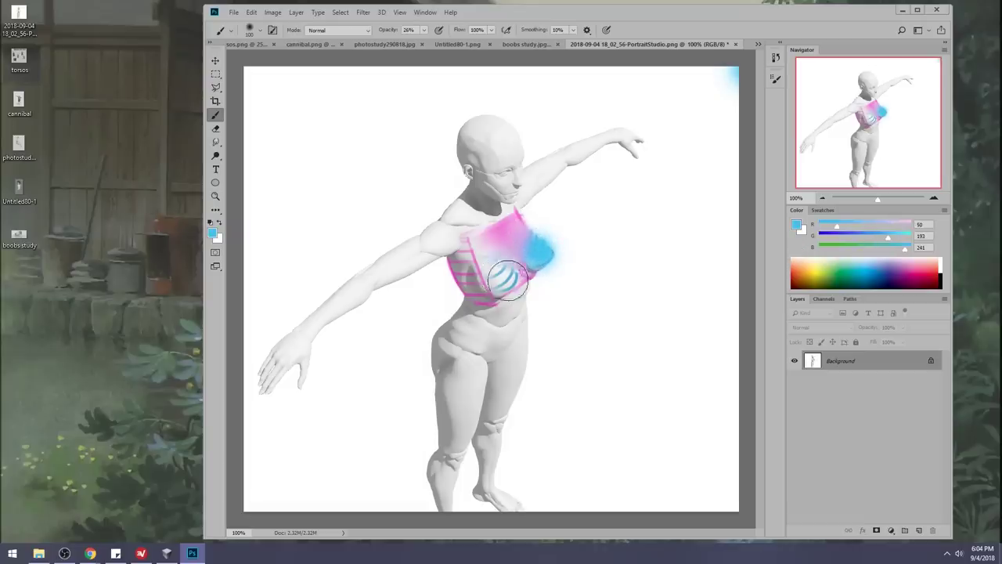
Paint the near breast in a brighter blue (RGB 36, 200, 255) with the soft brush.
{"action": "left_click", "coordinate": [796, 227]}
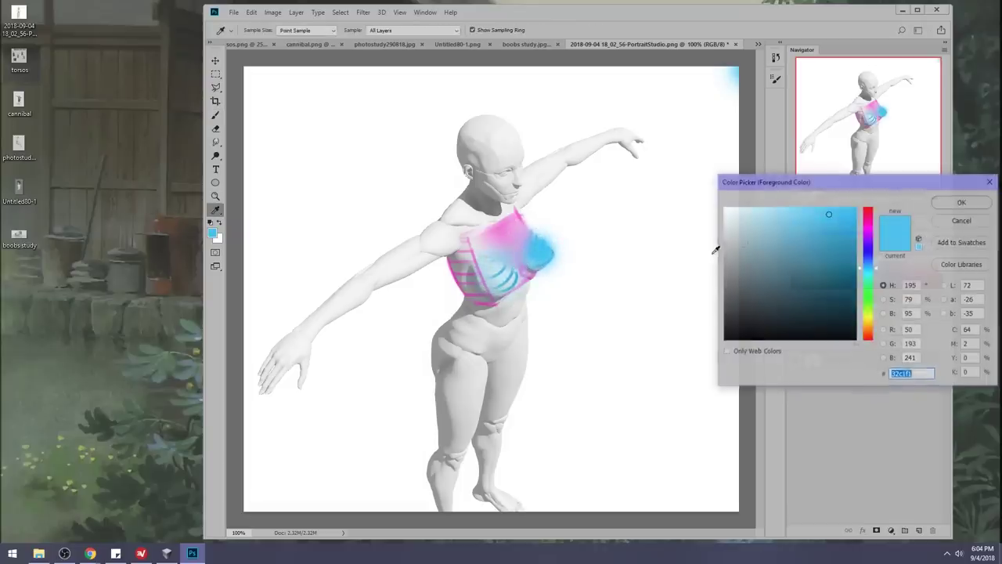
{"action": "left_click", "coordinate": [839, 208]}
{"action": "left_click", "coordinate": [960, 202]}
{"action": "key", "text": "bracketright"}
{"action": "key", "text": "bracketright"}
{"action": "key", "text": "bracketright"}
{"action": "mouse_move", "coordinate": [502, 270]}
{"action": "left_mouse_down"}
{"action": "mouse_move", "coordinate": [553, 276]}
{"action": "mouse_move", "coordinate": [496, 281]}
{"action": "left_mouse_up"}
{"action": "key", "text": "bracketleft"}
{"action": "key", "text": "bracketleft"}
{"action": "key", "text": "bracketleft"}
{"action": "key", "text": "bracketleft"}
{"action": "key", "text": "bracketleft"}
{"action": "key", "text": "bracketleft"}
{"action": "key", "text": "bracketleft"}
{"action": "key", "text": "bracketleft"}
{"action": "key", "text": "bracketleft"}
{"action": "key", "text": "bracketleft"}
{"action": "key", "text": "bracketleft"}
Soften the transitions between the pink chest plane and both blue breasts with alternately sampled pink and blue.
{"action": "key", "text": "bracketright"}
{"action": "key", "text": "bracketright"}
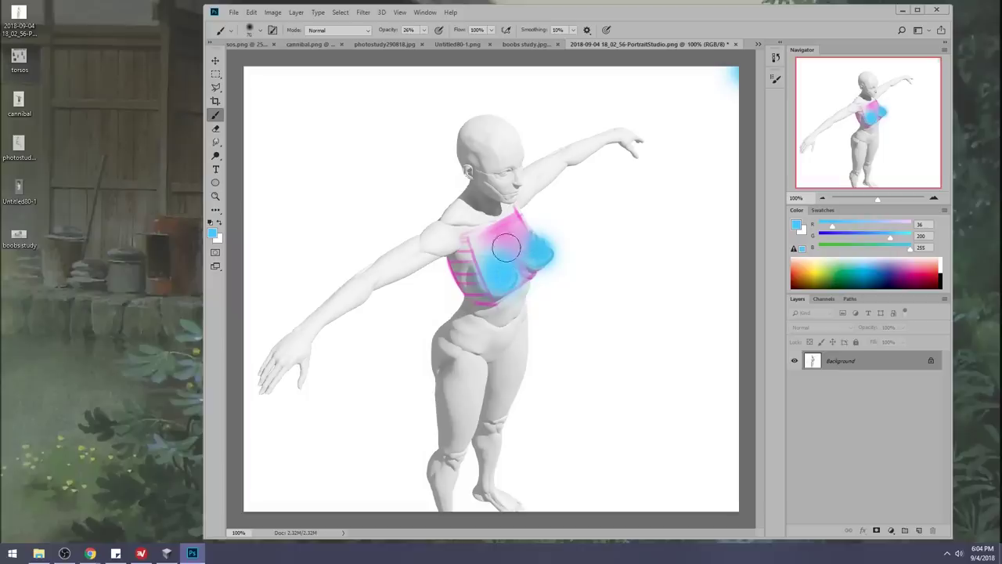
{"action": "left_click", "coordinate": [508, 238], "text": "alt"}
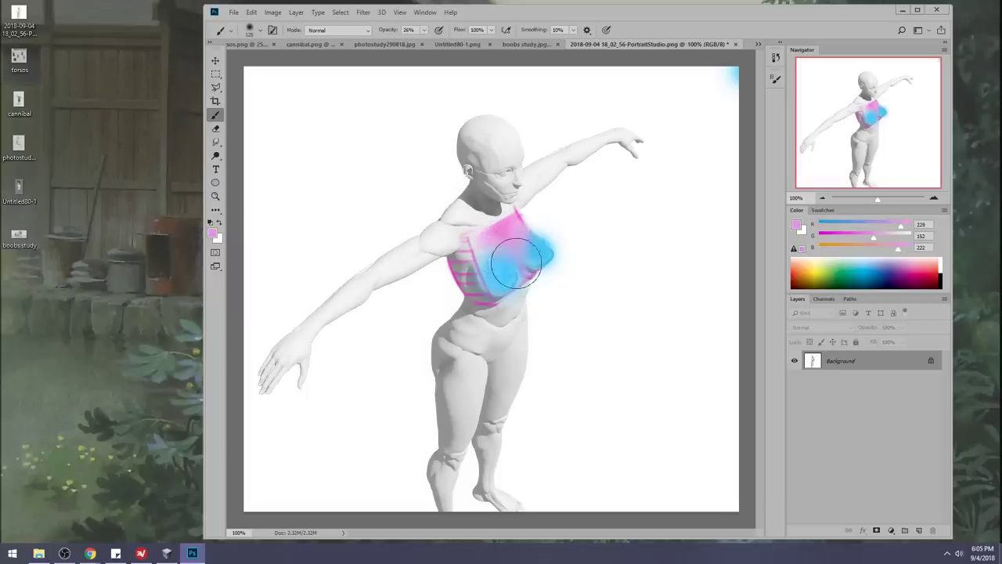
{"action": "left_click", "coordinate": [501, 266], "text": "alt"}
{"action": "left_click", "coordinate": [509, 238], "text": "alt"}
{"action": "left_click_drag", "start_coordinate": [509, 236], "coordinate": [494, 241]}
{"action": "left_click", "coordinate": [501, 275], "text": "alt"}
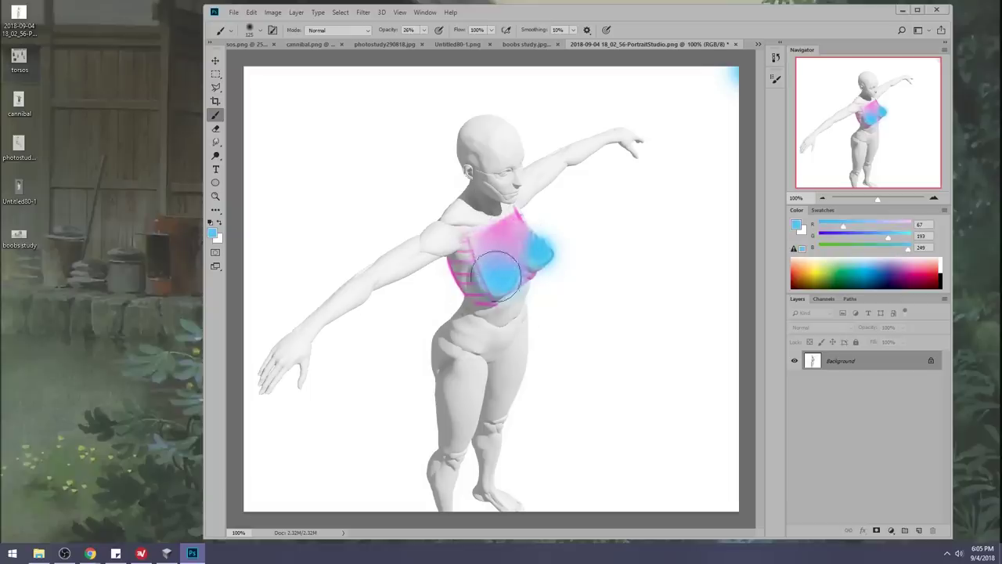
{"action": "left_click", "coordinate": [504, 227], "text": "alt"}
{"action": "left_click", "coordinate": [509, 230], "text": "alt"}
{"action": "left_click", "coordinate": [537, 238], "text": "alt"}
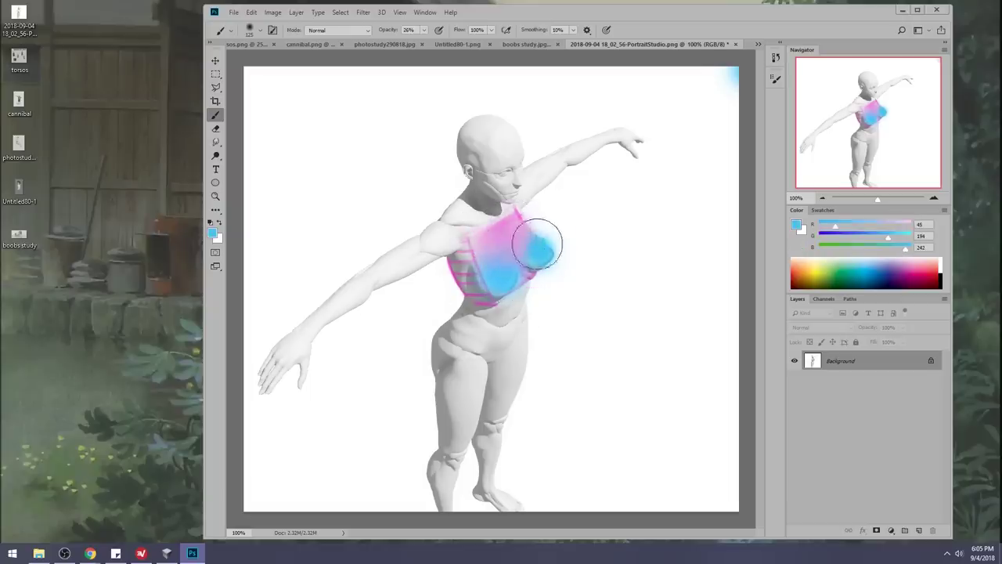
{"action": "left_click", "coordinate": [521, 239], "text": "alt"}
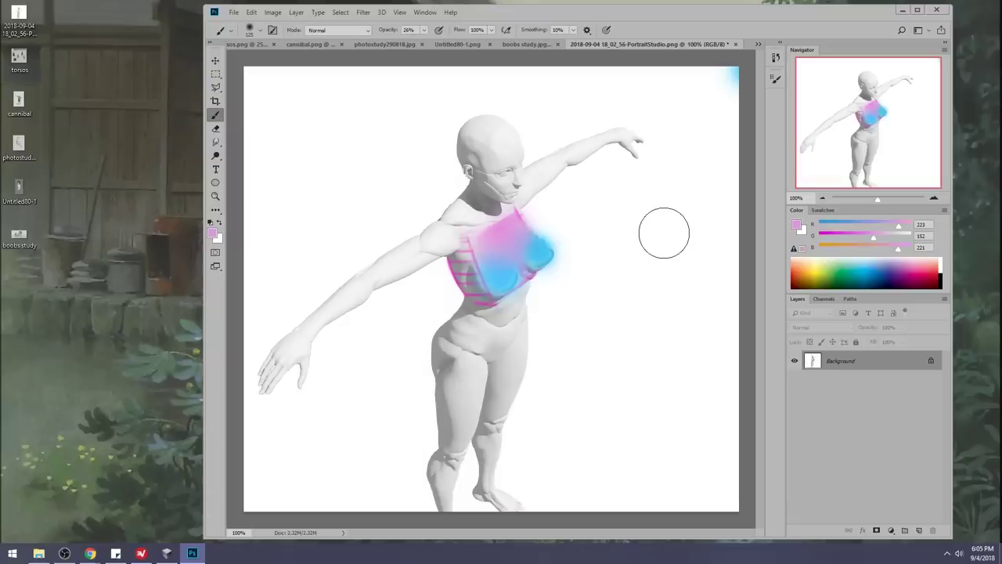
Draw thin dark red (RGB 116, 16, 18) arcs along the upper edges of both breasts, and set the brush opacity to 100%.
{"action": "left_click", "coordinate": [937, 278]}
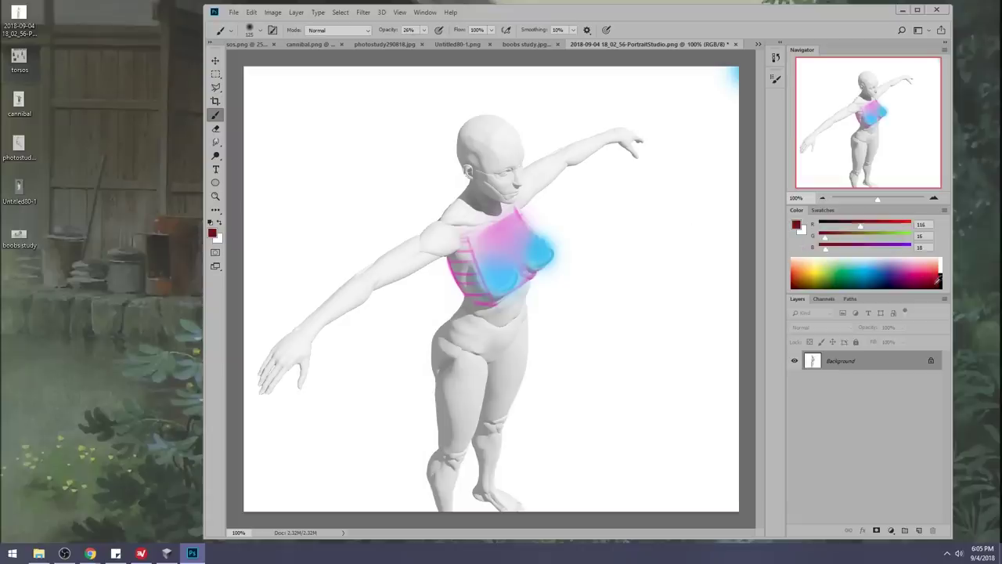
{"action": "key", "text": "bracketleft"}
{"action": "key", "text": "bracketleft"}
{"action": "key", "text": "bracketleft"}
{"action": "key", "text": "bracketleft"}
{"action": "key", "text": "bracketleft"}
{"action": "key", "text": "bracketleft"}
{"action": "key", "text": "bracketleft"}
{"action": "key", "text": "bracketleft"}
{"action": "key", "text": "bracketleft"}
{"action": "key", "text": "bracketleft"}
{"action": "key", "text": "bracketleft"}
{"action": "key", "text": "bracketleft"}
{"action": "mouse_move", "coordinate": [523, 231]}
{"action": "left_mouse_down"}
{"action": "mouse_move", "coordinate": [534, 268]}
{"action": "mouse_move", "coordinate": [482, 251]}
{"action": "mouse_move", "coordinate": [514, 266]}
{"action": "left_mouse_up"}
{"action": "left_click_drag", "start_coordinate": [423, 30], "coordinate": [479, 45]}
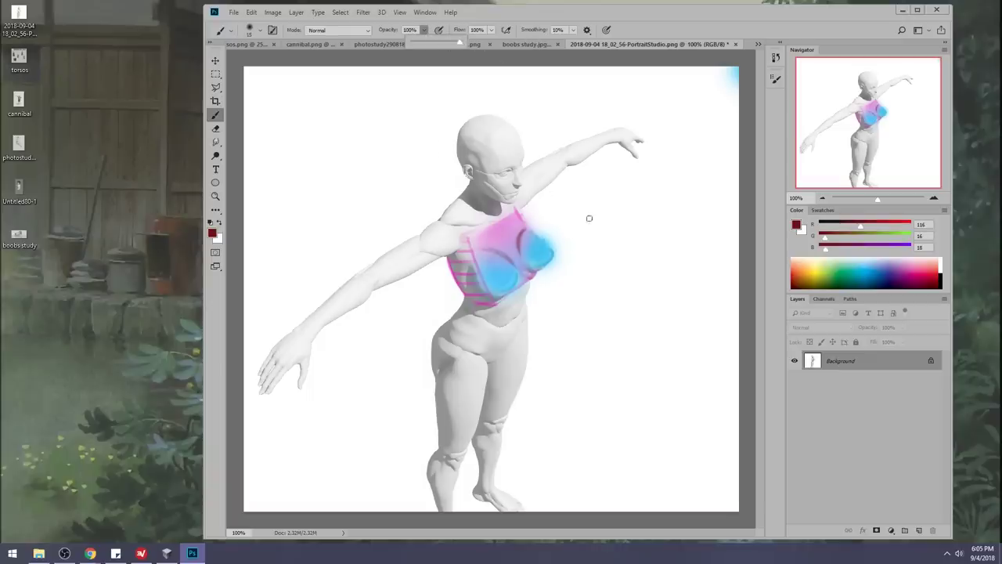
Try drawing pairs of converging dark red curves in the empty area beside the figure, undoing each pair.
{"action": "left_click_drag", "start_coordinate": [650, 180], "coordinate": [631, 237]}
{"action": "left_click_drag", "start_coordinate": [594, 187], "coordinate": [622, 221]}
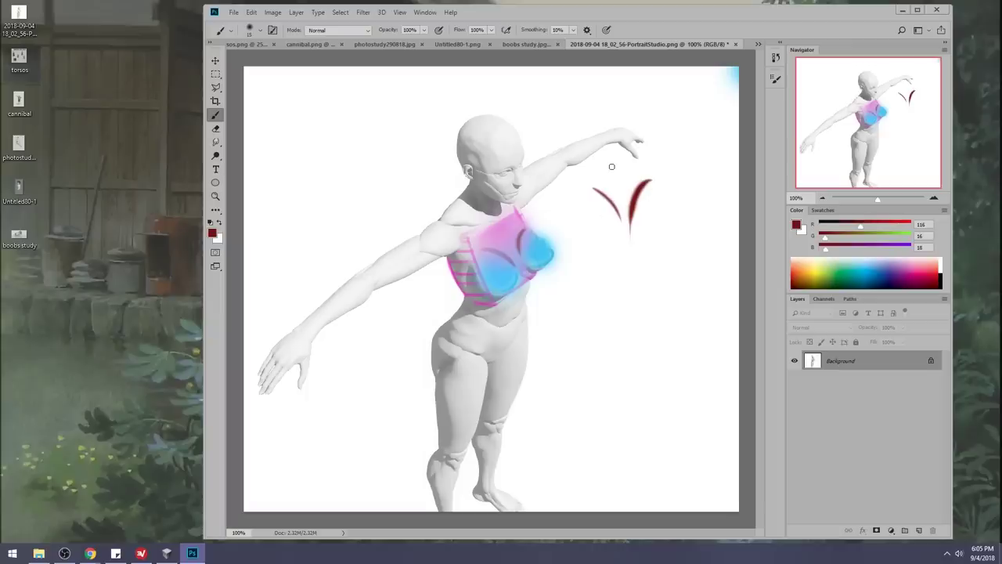
{"action": "key", "text": "ctrl+alt+z"}
{"action": "key", "text": "ctrl+alt+z"}
{"action": "left_click_drag", "start_coordinate": [687, 170], "coordinate": [642, 222]}
{"action": "left_click_drag", "start_coordinate": [586, 179], "coordinate": [643, 207]}
{"action": "key", "text": "ctrl+alt+z"}
{"action": "key", "text": "ctrl+alt+z"}
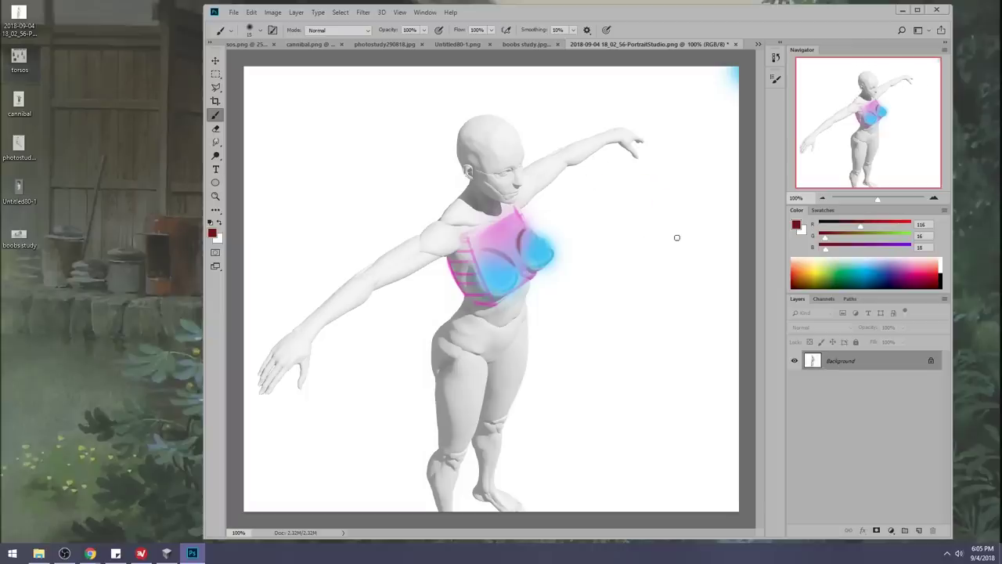
Try drawing a dark red curve down the outer side of the far breast, undoing each attempt.
{"action": "left_click_drag", "start_coordinate": [523, 231], "coordinate": [554, 262]}
{"action": "key", "text": "ctrl+alt+z"}
{"action": "left_click_drag", "start_coordinate": [521, 229], "coordinate": [547, 268]}
{"action": "key", "text": "ctrl+alt+z"}
Draw a tall dark red teardrop in the empty area beside the figure, with a circle in its base and a downward arrow.
{"action": "mouse_move", "coordinate": [663, 143]}
{"action": "left_mouse_down"}
{"action": "mouse_move", "coordinate": [646, 283]}
{"action": "mouse_move", "coordinate": [659, 246]}
{"action": "mouse_move", "coordinate": [662, 272]}
{"action": "mouse_move", "coordinate": [639, 241]}
{"action": "mouse_move", "coordinate": [639, 283]}
{"action": "mouse_move", "coordinate": [685, 261]}
{"action": "mouse_move", "coordinate": [680, 238]}
{"action": "mouse_move", "coordinate": [671, 260]}
{"action": "mouse_move", "coordinate": [660, 238]}
{"action": "mouse_move", "coordinate": [677, 280]}
{"action": "mouse_move", "coordinate": [678, 267]}
{"action": "mouse_move", "coordinate": [672, 283]}
{"action": "mouse_move", "coordinate": [636, 249]}
{"action": "left_mouse_up"}
{"action": "mouse_move", "coordinate": [670, 196]}
{"action": "left_mouse_down"}
{"action": "mouse_move", "coordinate": [667, 292]}
{"action": "mouse_move", "coordinate": [687, 290]}
{"action": "left_mouse_up"}
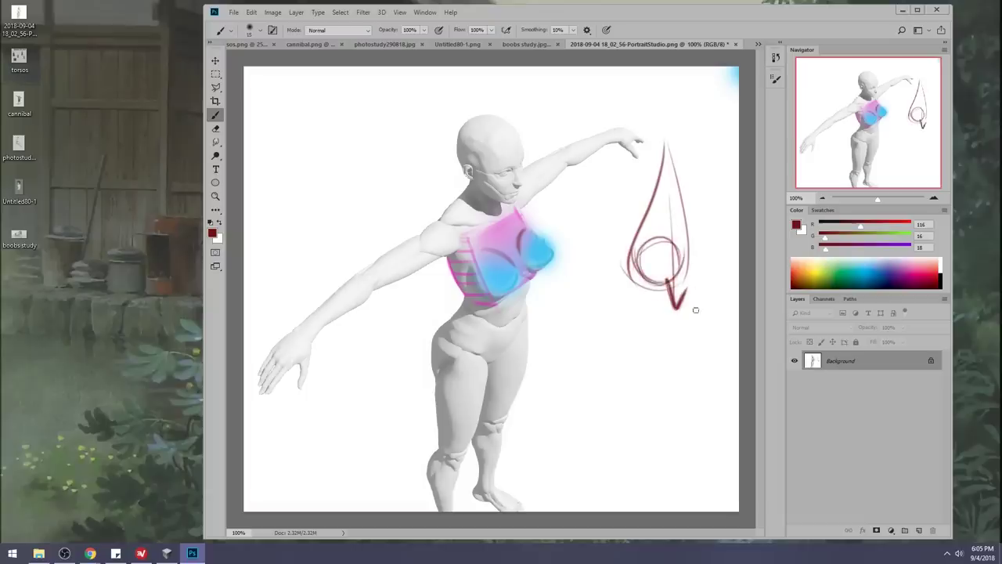
{"action": "left_click_drag", "start_coordinate": [635, 256], "coordinate": [646, 283]}
Change the color to violet (RGB 116, 16, 255), thicken the teardrop's lower arc and add a downward arrow beneath it.
{"action": "left_click", "coordinate": [910, 247]}
{"action": "mouse_move", "coordinate": [632, 263]}
{"action": "left_mouse_down"}
{"action": "mouse_move", "coordinate": [674, 286]}
{"action": "mouse_move", "coordinate": [680, 279]}
{"action": "mouse_move", "coordinate": [655, 293]}
{"action": "mouse_move", "coordinate": [626, 270]}
{"action": "mouse_move", "coordinate": [688, 265]}
{"action": "mouse_move", "coordinate": [646, 289]}
{"action": "mouse_move", "coordinate": [673, 293]}
{"action": "mouse_move", "coordinate": [656, 296]}
{"action": "mouse_move", "coordinate": [654, 254]}
{"action": "mouse_move", "coordinate": [656, 327]}
{"action": "left_mouse_up"}
{"action": "mouse_move", "coordinate": [645, 302]}
{"action": "left_mouse_down"}
{"action": "mouse_move", "coordinate": [656, 328]}
{"action": "mouse_move", "coordinate": [667, 310]}
{"action": "left_mouse_up"}
Try sketching loose, flowing violet curves and scribbles below the teardrop, and undo them all.
{"action": "mouse_move", "coordinate": [604, 261]}
{"action": "left_mouse_down"}
{"action": "mouse_move", "coordinate": [580, 291]}
{"action": "mouse_move", "coordinate": [633, 357]}
{"action": "mouse_move", "coordinate": [635, 329]}
{"action": "left_mouse_up"}
{"action": "mouse_move", "coordinate": [632, 280]}
{"action": "left_mouse_down"}
{"action": "mouse_move", "coordinate": [596, 378]}
{"action": "mouse_move", "coordinate": [568, 368]}
{"action": "mouse_move", "coordinate": [601, 429]}
{"action": "left_mouse_up"}
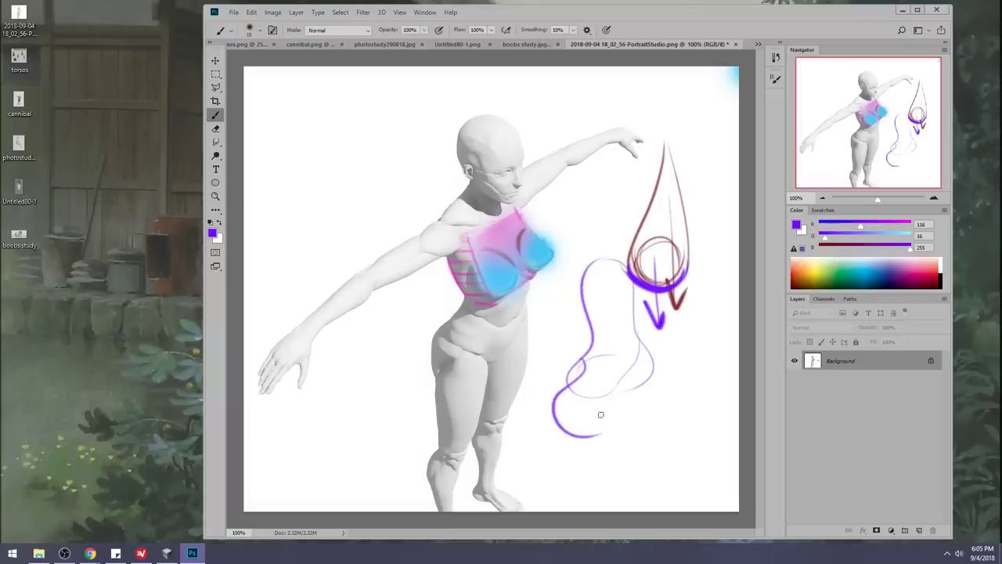
{"action": "mouse_move", "coordinate": [593, 309]}
{"action": "left_mouse_down"}
{"action": "mouse_move", "coordinate": [529, 376]}
{"action": "mouse_move", "coordinate": [519, 368]}
{"action": "left_mouse_up"}
{"action": "mouse_move", "coordinate": [624, 285]}
{"action": "left_mouse_down"}
{"action": "mouse_move", "coordinate": [657, 345]}
{"action": "mouse_move", "coordinate": [616, 391]}
{"action": "mouse_move", "coordinate": [667, 410]}
{"action": "mouse_move", "coordinate": [598, 427]}
{"action": "left_mouse_up"}
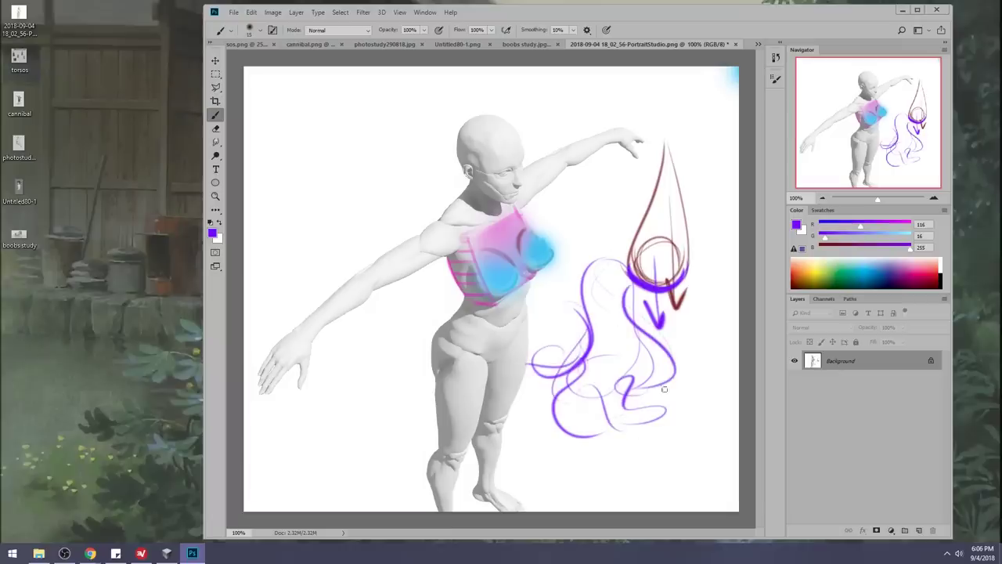
{"action": "left_click_drag", "start_coordinate": [575, 327], "coordinate": [654, 435]}
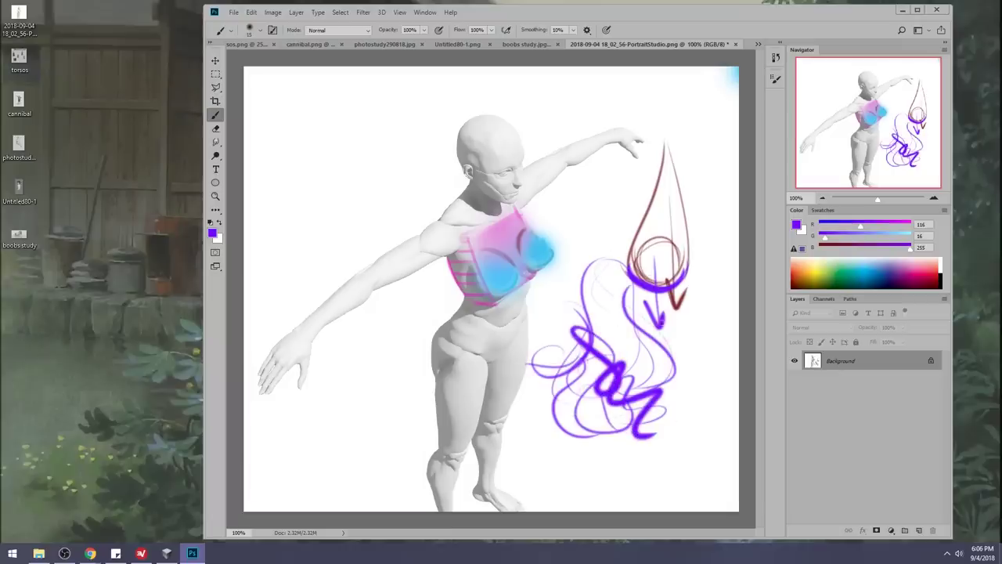
{"action": "key", "text": "ctrl+alt+z"}
{"action": "key", "text": "ctrl+alt+z"}
{"action": "key", "text": "ctrl+alt+z"}
{"action": "key", "text": "ctrl+alt+z"}
{"action": "key", "text": "ctrl+alt+z"}
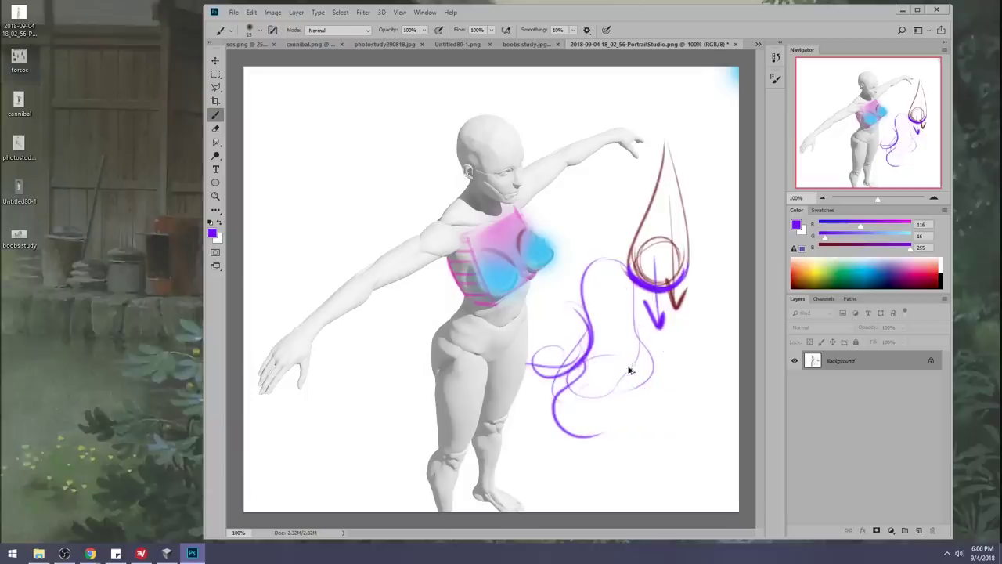
{"action": "key", "text": "ctrl+alt+z"}
{"action": "key", "text": "ctrl+alt+z"}
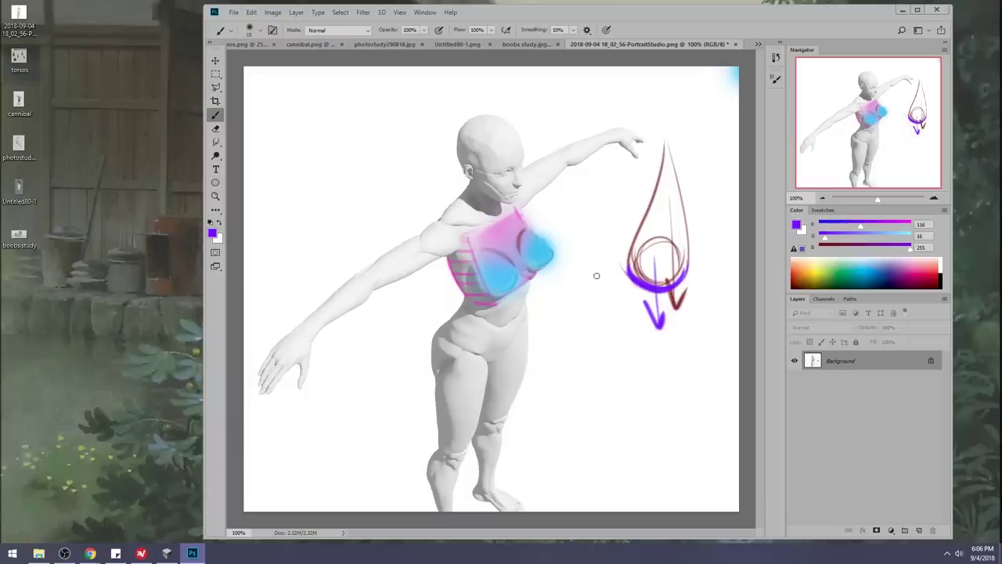
Draw a wavy violet drape of two flowing lines with a curled lower end between the figure and the teardrop.
{"action": "left_click_drag", "start_coordinate": [607, 260], "coordinate": [545, 401]}
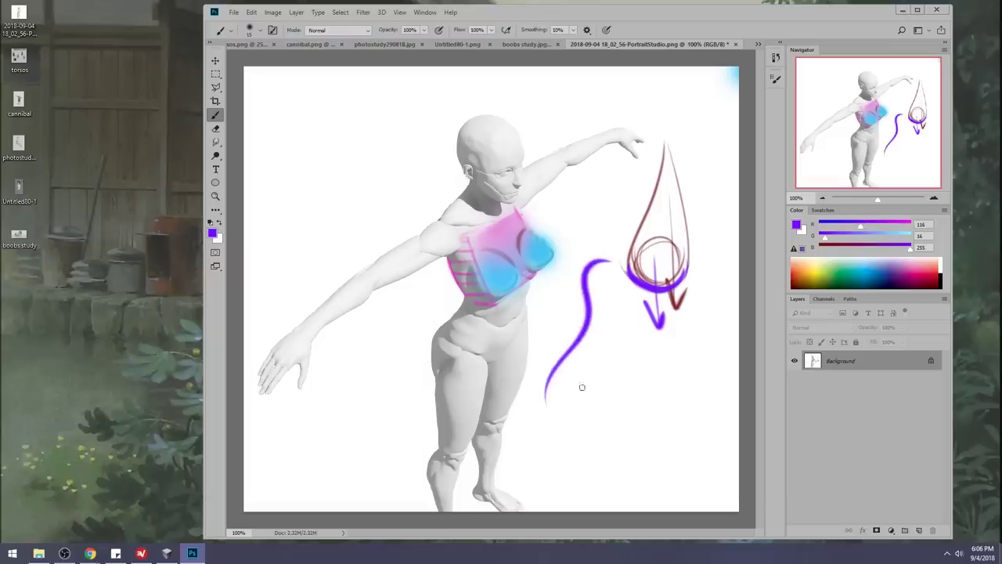
{"action": "left_click_drag", "start_coordinate": [604, 261], "coordinate": [587, 474]}
{"action": "mouse_move", "coordinate": [567, 478]}
{"action": "left_mouse_down"}
{"action": "mouse_move", "coordinate": [543, 429]}
{"action": "mouse_move", "coordinate": [550, 382]}
{"action": "mouse_move", "coordinate": [577, 459]}
{"action": "mouse_move", "coordinate": [607, 418]}
{"action": "left_mouse_up"}
{"action": "mouse_move", "coordinate": [548, 451]}
{"action": "left_mouse_down"}
{"action": "mouse_move", "coordinate": [540, 427]}
{"action": "mouse_move", "coordinate": [558, 372]}
{"action": "left_mouse_up"}
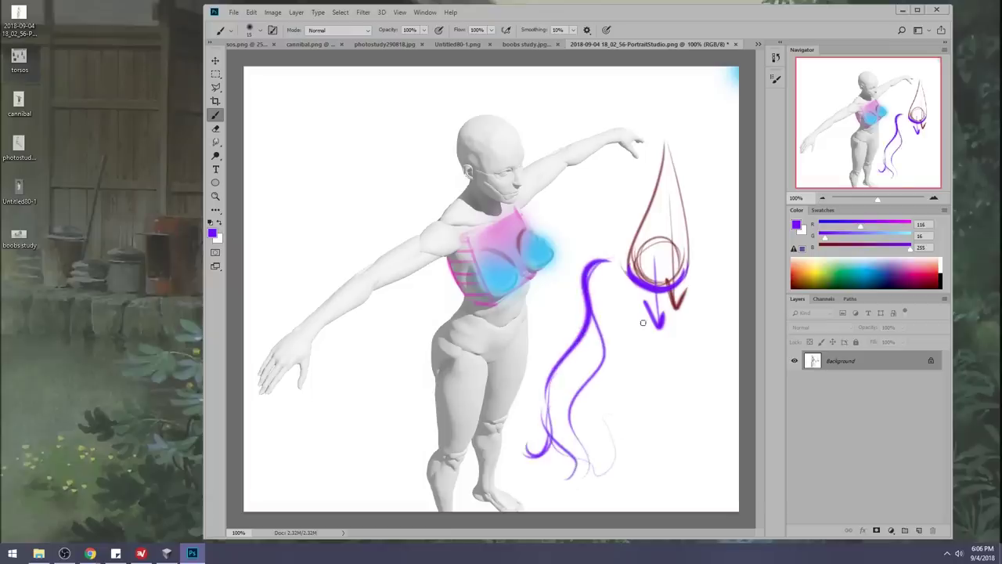
Draw a flared violet skirt shape beneath the teardrop, and add small arrows pointing at the inward curves of both drapes.
{"action": "left_click_drag", "start_coordinate": [640, 329], "coordinate": [629, 405]}
{"action": "mouse_move", "coordinate": [667, 328]}
{"action": "left_mouse_down"}
{"action": "mouse_move", "coordinate": [714, 427]}
{"action": "mouse_move", "coordinate": [623, 440]}
{"action": "left_mouse_up"}
{"action": "left_click_drag", "start_coordinate": [631, 405], "coordinate": [639, 447]}
{"action": "left_click_drag", "start_coordinate": [648, 374], "coordinate": [653, 436]}
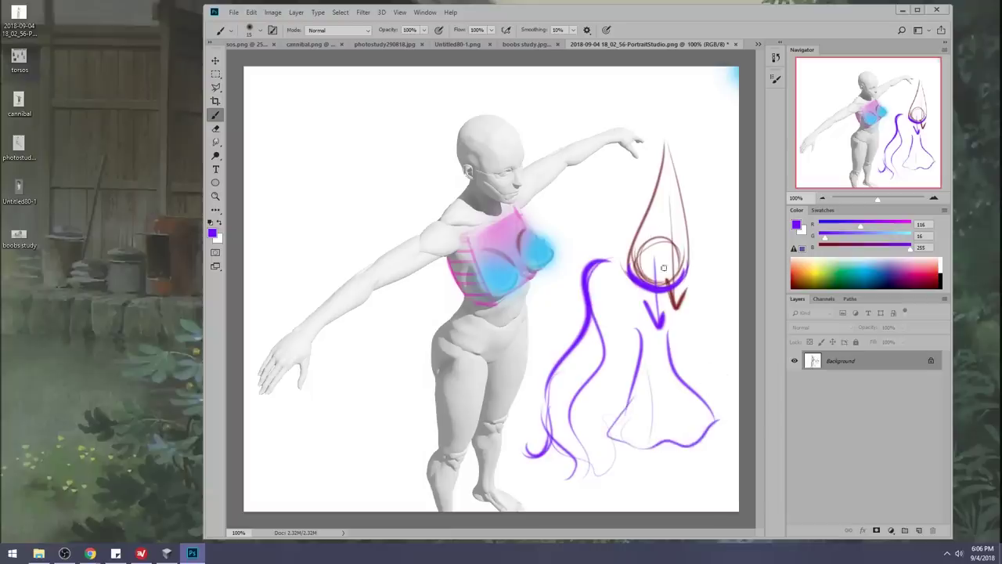
{"action": "mouse_move", "coordinate": [610, 383]}
{"action": "left_mouse_down"}
{"action": "mouse_move", "coordinate": [589, 383]}
{"action": "mouse_move", "coordinate": [601, 390]}
{"action": "left_mouse_up"}
{"action": "left_click_drag", "start_coordinate": [693, 371], "coordinate": [688, 376]}
{"action": "left_click_drag", "start_coordinate": [688, 377], "coordinate": [711, 370]}
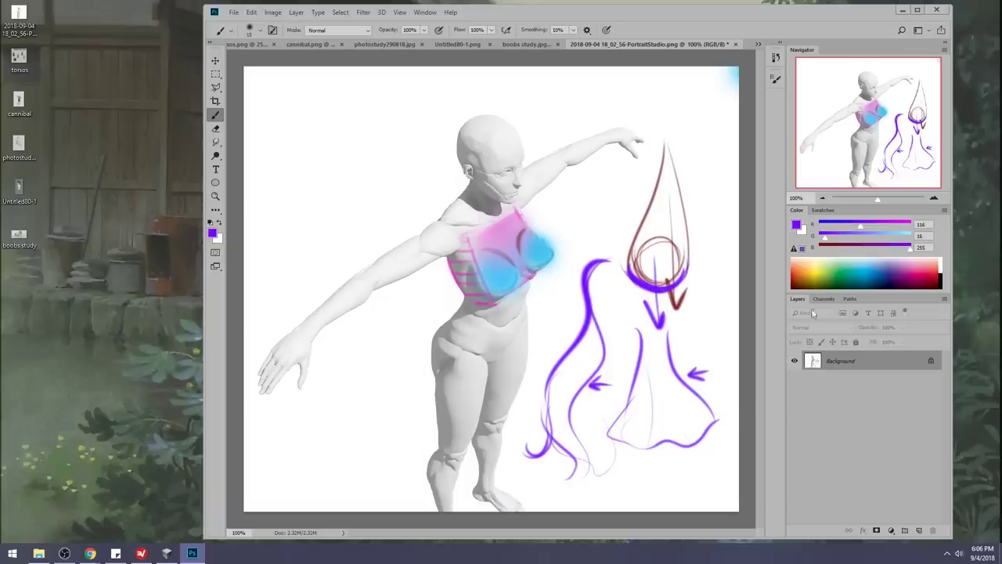
Sample white from the background, choose a different brush, and paint away the blue spilling past the far breast's outer contour.
{"action": "left_click_drag", "start_coordinate": [902, 268], "coordinate": [905, 265]}
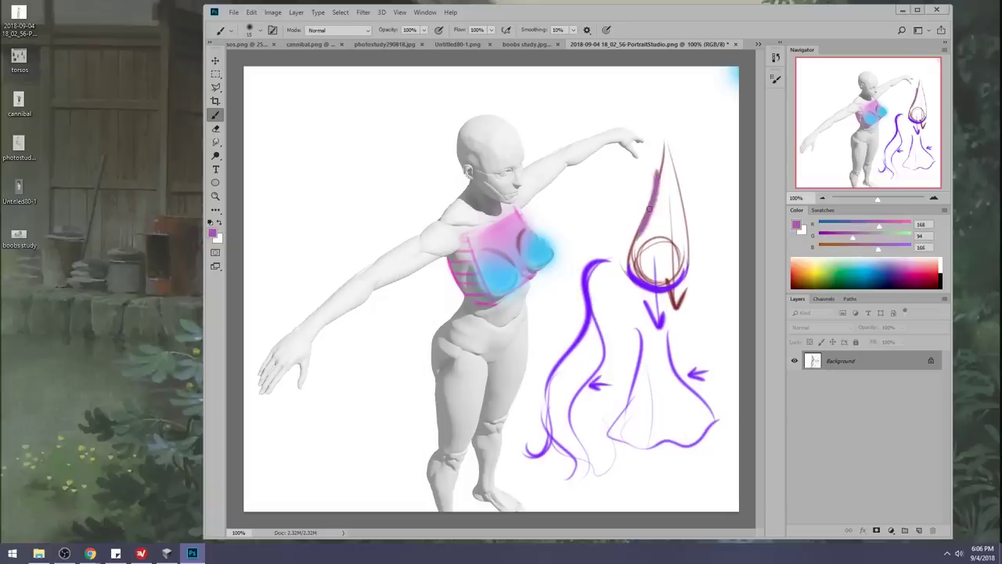
{"action": "left_click", "coordinate": [555, 203], "text": "alt"}
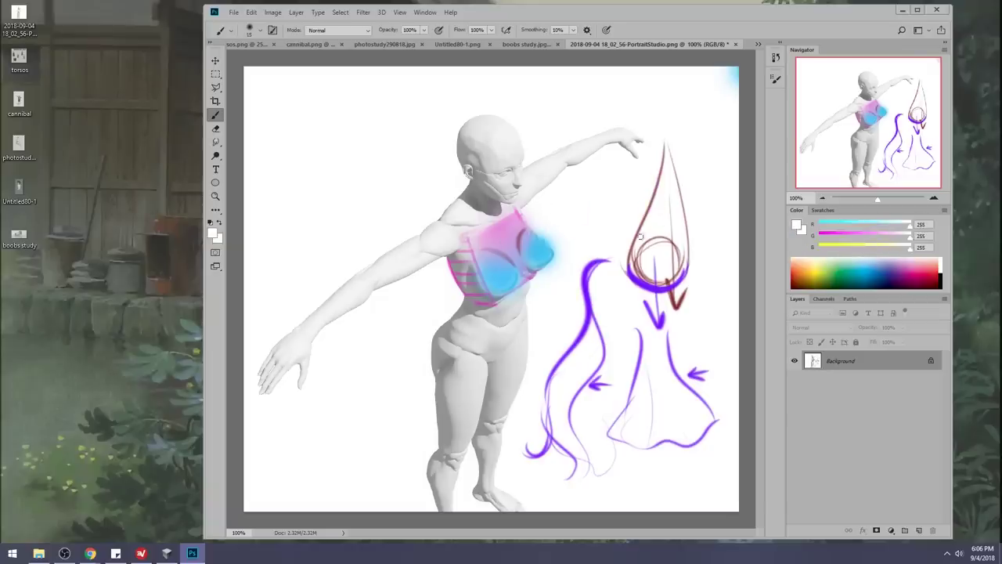
{"action": "right_click", "coordinate": [657, 300]}
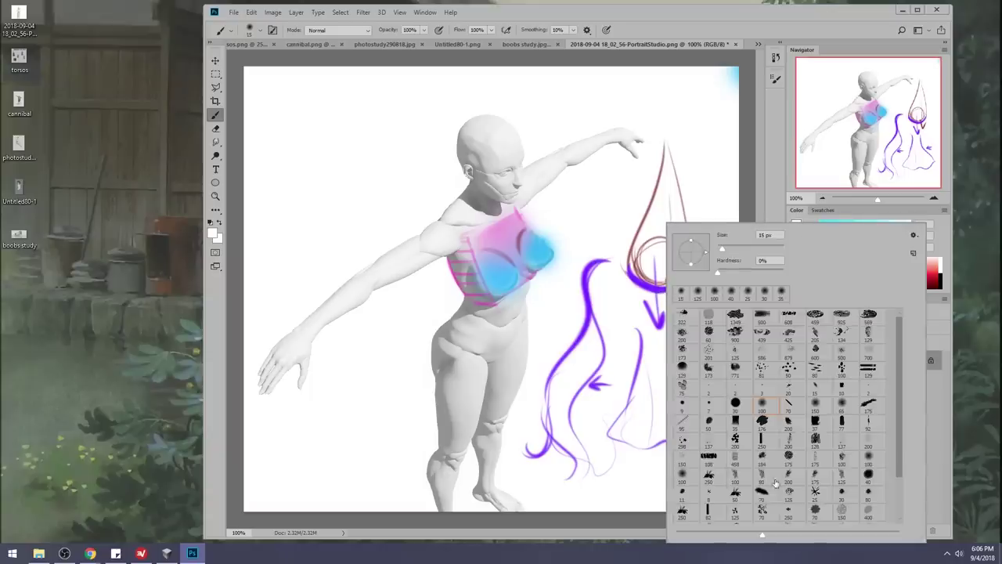
{"action": "left_click", "coordinate": [743, 159]}
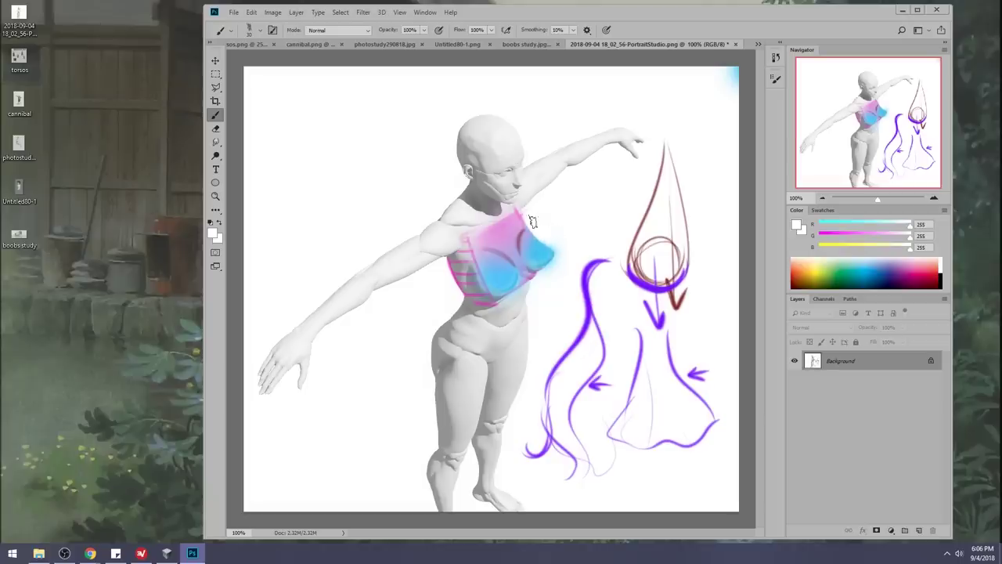
{"action": "left_click_drag", "start_coordinate": [543, 233], "coordinate": [557, 258]}
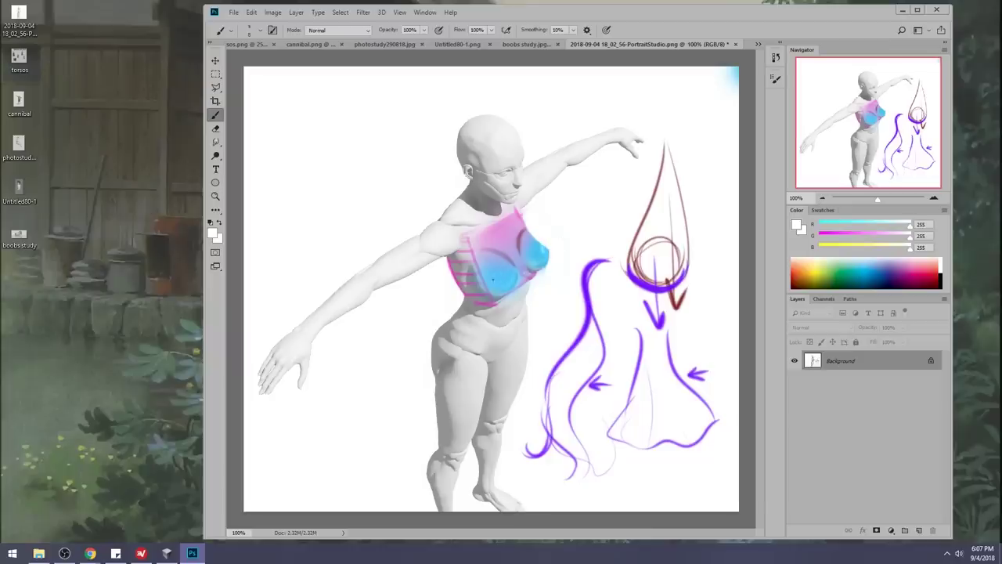
Paint small white strokes where the pink chest plane meets the breasts and on the rounded blue forms.
{"action": "left_click_drag", "start_coordinate": [500, 232], "coordinate": [523, 317]}
{"action": "key", "text": "ctrl+z"}
{"action": "mouse_move", "coordinate": [500, 252]}
{"action": "left_mouse_down"}
{"action": "mouse_move", "coordinate": [512, 261]}
{"action": "mouse_move", "coordinate": [521, 234]}
{"action": "mouse_move", "coordinate": [486, 249]}
{"action": "left_mouse_up"}
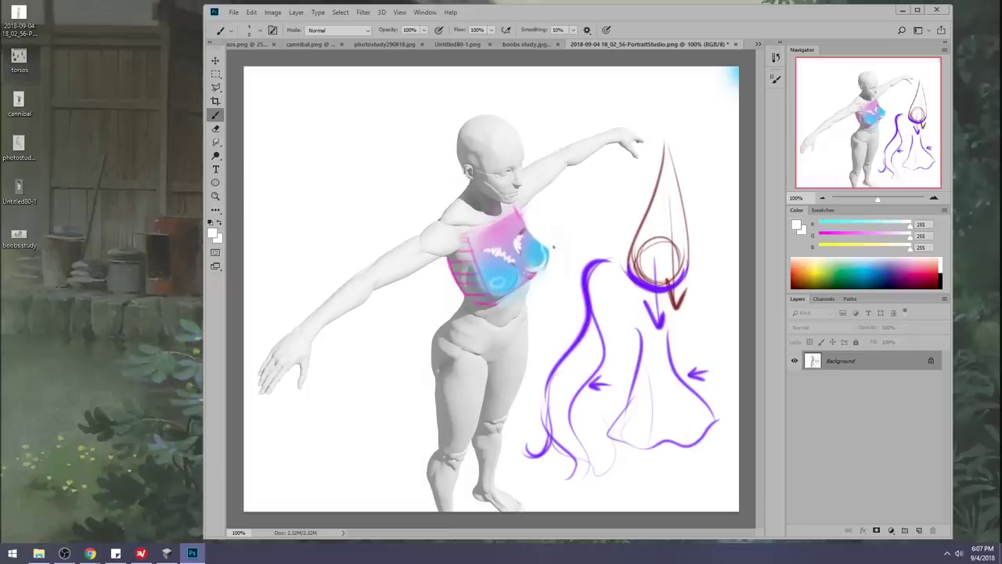
Sample light blue (RGB 52, 194, 241) and draw strokes above the far breast and along the chest plane's upper edge.
{"action": "left_click", "coordinate": [539, 255], "text": "alt"}
{"action": "left_click_drag", "start_coordinate": [533, 228], "coordinate": [555, 238]}
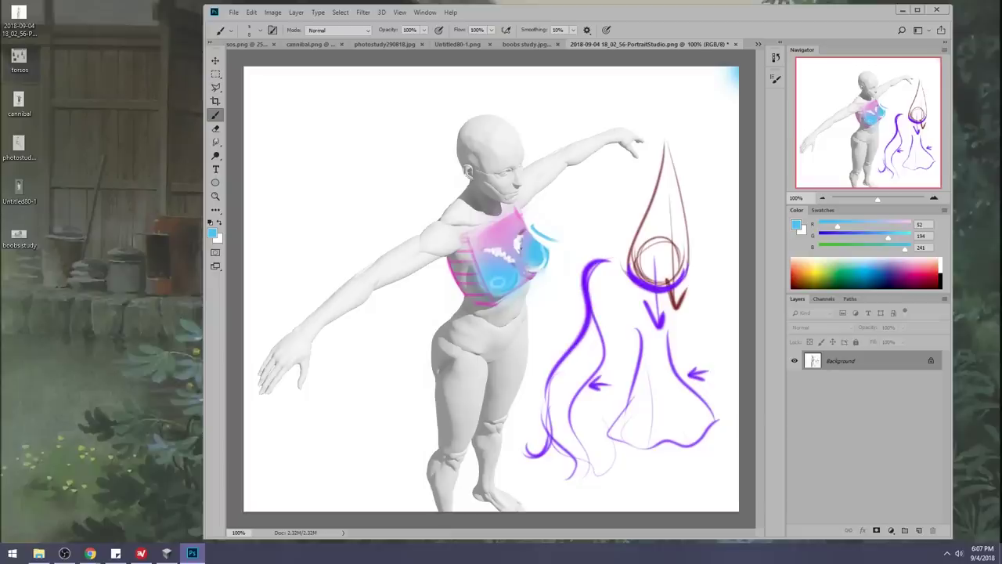
{"action": "left_click_drag", "start_coordinate": [474, 235], "coordinate": [495, 223]}
Switch to PortraitStudio and view the female mannequin from the front.
{"action": "left_click", "coordinate": [164, 551]}
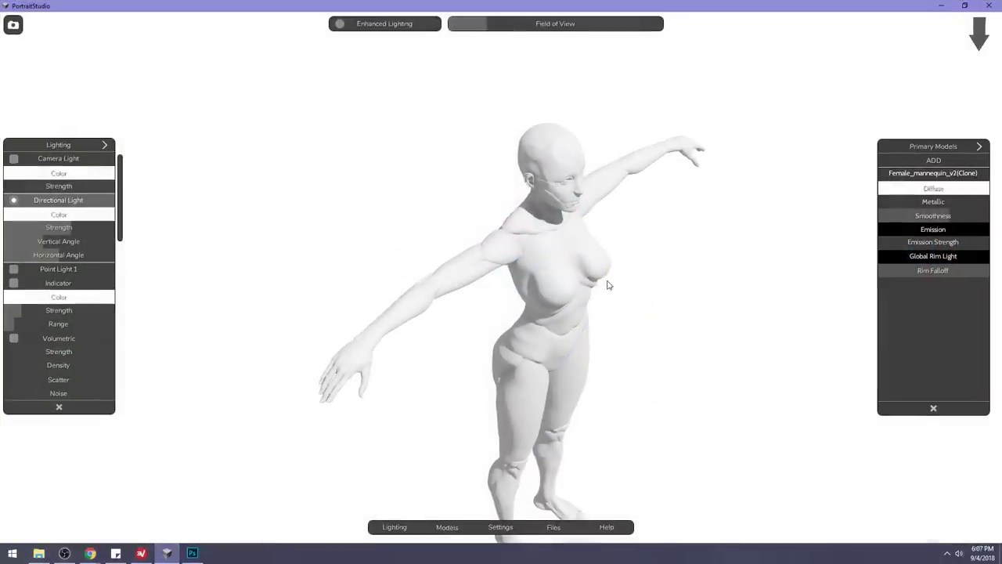
{"action": "left_click_drag", "start_coordinate": [682, 298], "coordinate": [591, 251]}
{"action": "mouse_move", "coordinate": [577, 211]}
{"action": "left_mouse_down"}
{"action": "mouse_move", "coordinate": [571, 231]}
{"action": "mouse_move", "coordinate": [578, 207]}
{"action": "mouse_move", "coordinate": [547, 225]}
{"action": "mouse_move", "coordinate": [546, 172]}
{"action": "mouse_move", "coordinate": [524, 173]}
{"action": "mouse_move", "coordinate": [540, 172]}
{"action": "left_mouse_up"}
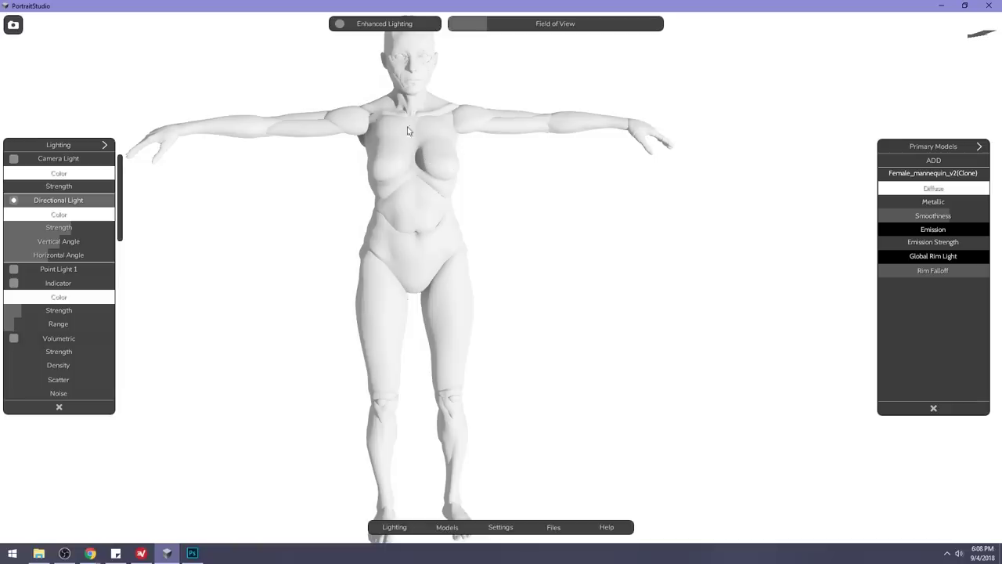
Vary the directional light's vertical and horizontal angles to examine how shadows describe the mannequin's chest.
{"action": "mouse_move", "coordinate": [462, 199]}
{"action": "left_mouse_down"}
{"action": "mouse_move", "coordinate": [481, 258]}
{"action": "mouse_move", "coordinate": [480, 242]}
{"action": "mouse_move", "coordinate": [446, 220]}
{"action": "left_mouse_up"}
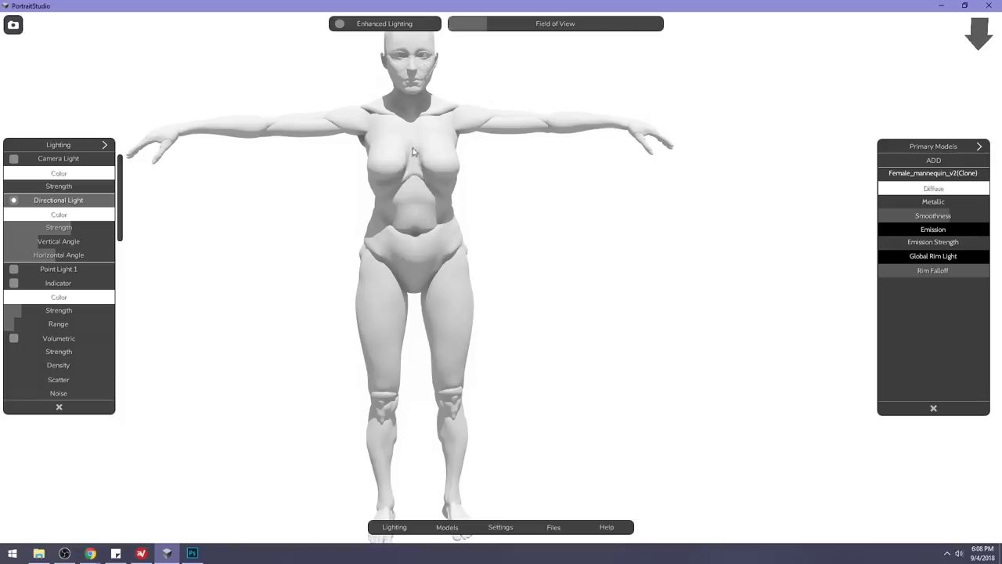
{"action": "left_click_drag", "start_coordinate": [502, 219], "coordinate": [496, 234]}
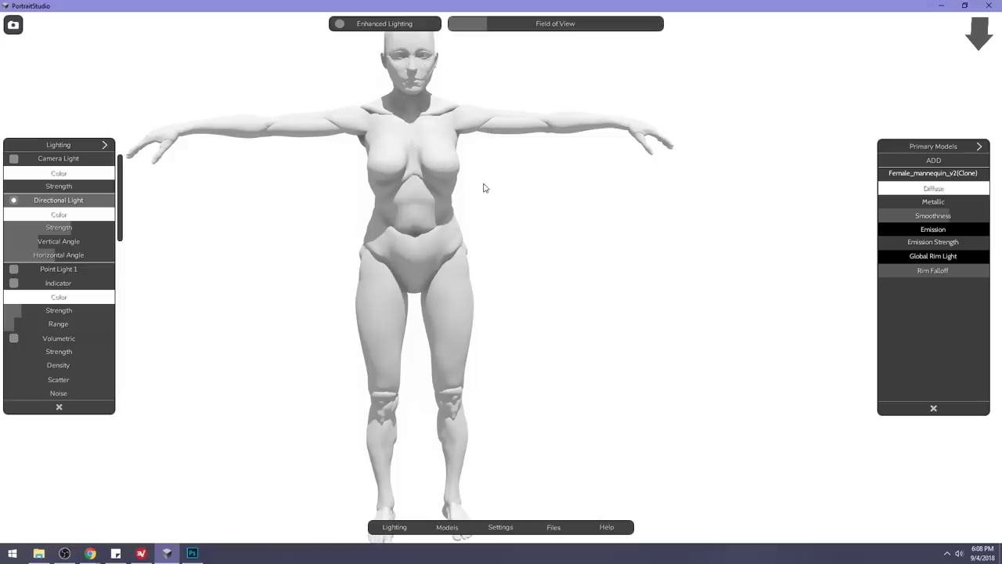
{"action": "mouse_move", "coordinate": [482, 184]}
{"action": "left_mouse_down"}
{"action": "mouse_move", "coordinate": [476, 173]}
{"action": "mouse_move", "coordinate": [423, 174]}
{"action": "left_mouse_up"}
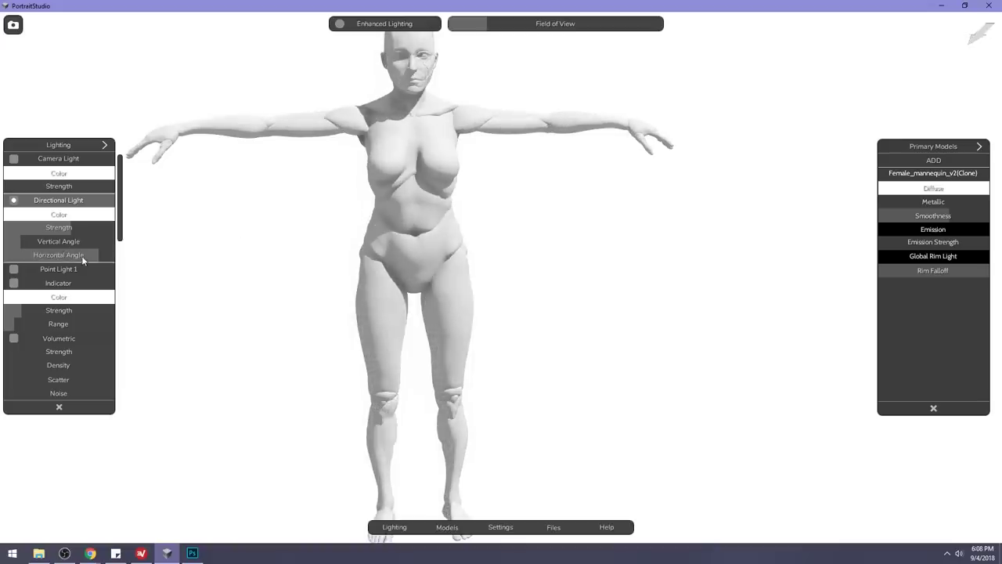
{"action": "mouse_move", "coordinate": [72, 258]}
{"action": "left_mouse_down"}
{"action": "mouse_move", "coordinate": [85, 257]}
{"action": "mouse_move", "coordinate": [69, 241]}
{"action": "mouse_move", "coordinate": [34, 248]}
{"action": "mouse_move", "coordinate": [55, 244]}
{"action": "left_mouse_up"}
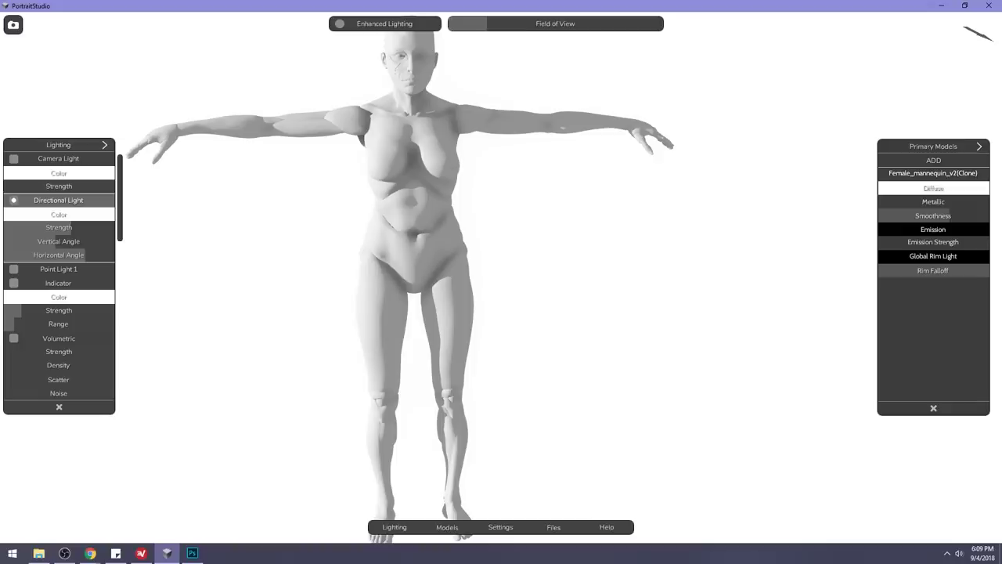
Minimize PortraitStudio, return to Photoshop and bring up the boobs study.jpg document with the History panel collapsed.
{"action": "key", "text": "alt+Tab"}
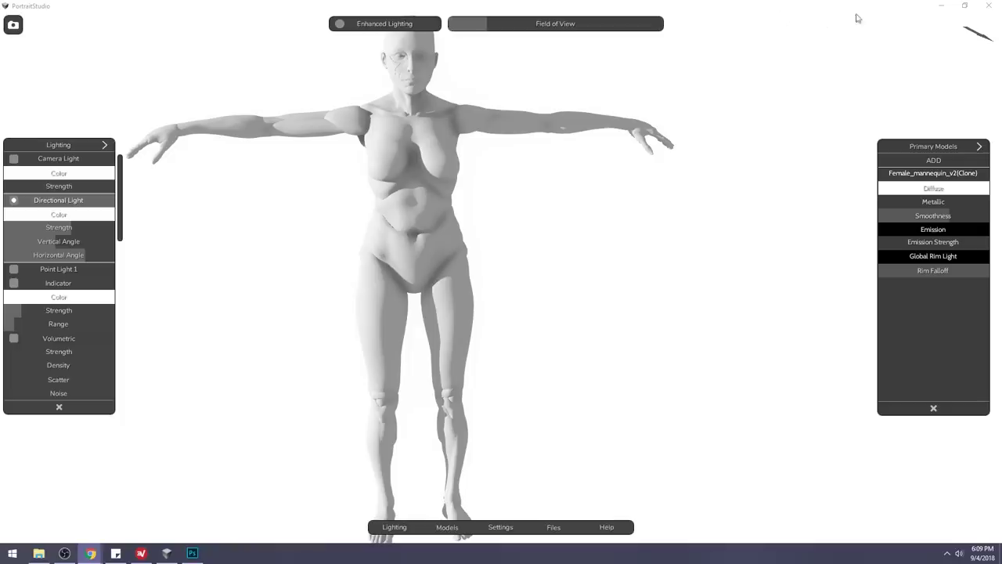
{"action": "left_click", "coordinate": [940, 6]}
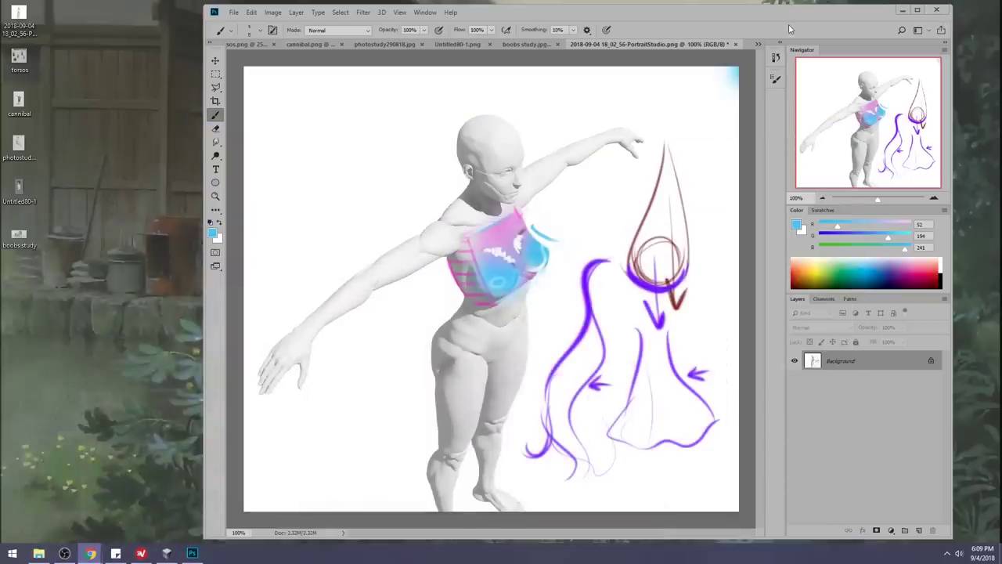
{"action": "left_click", "coordinate": [775, 58]}
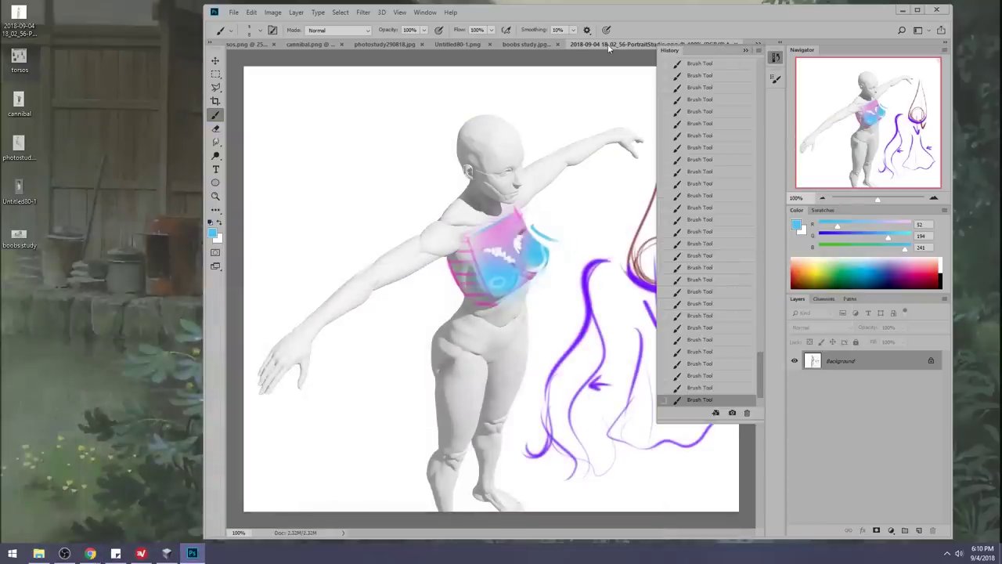
{"action": "left_click", "coordinate": [528, 44]}
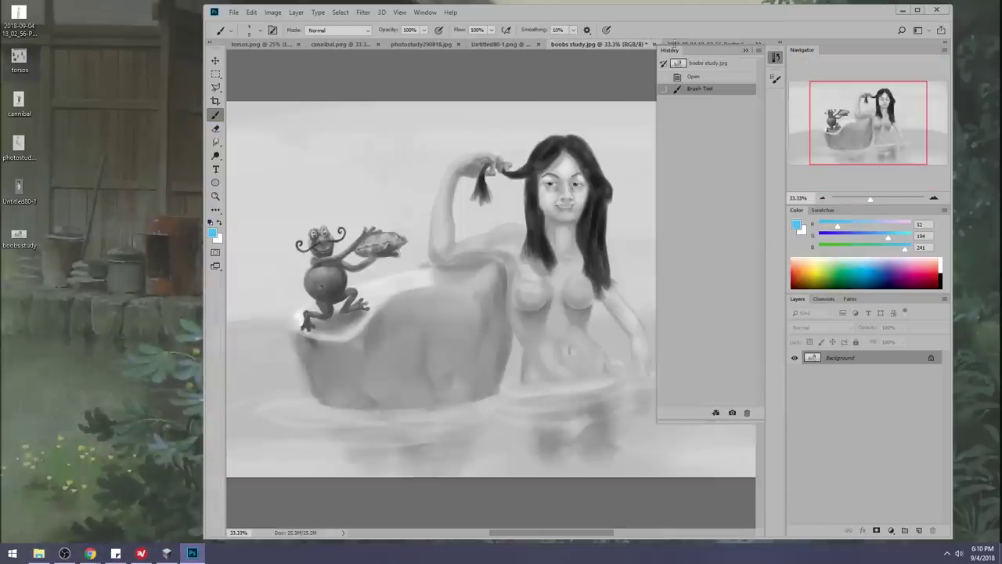
{"action": "left_click", "coordinate": [746, 50]}
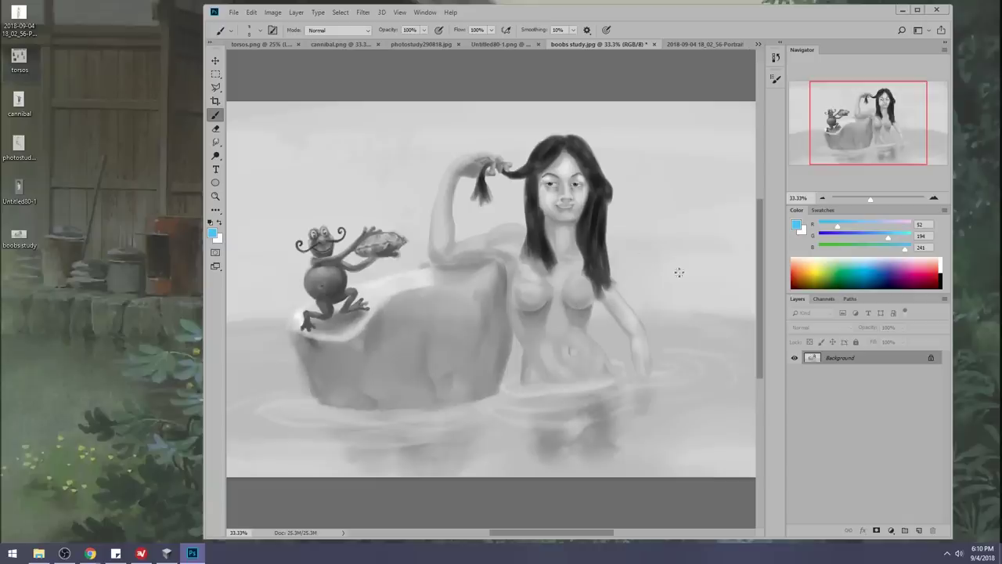
Switch to a soft round brush and enlarge it to 600 px.
{"action": "right_click", "coordinate": [603, 235]}
{"action": "left_click", "coordinate": [704, 403]}
{"action": "left_click", "coordinate": [713, 73]}
{"action": "key", "text": "]"}
{"action": "key", "text": "]"}
{"action": "key", "text": "]"}
{"action": "key", "text": "]"}
{"action": "key", "text": "]"}
{"action": "key", "text": "]"}
{"action": "key", "text": "]"}
{"action": "key", "text": "]"}
{"action": "key", "text": "]"}
{"action": "key", "text": "]"}
Set the brush blend mode to Darken, sample mid gray (RGB 126, 126, 126) and shade the lower halves of both breasts.
{"action": "left_click", "coordinate": [338, 30]}
{"action": "left_click", "coordinate": [333, 83]}
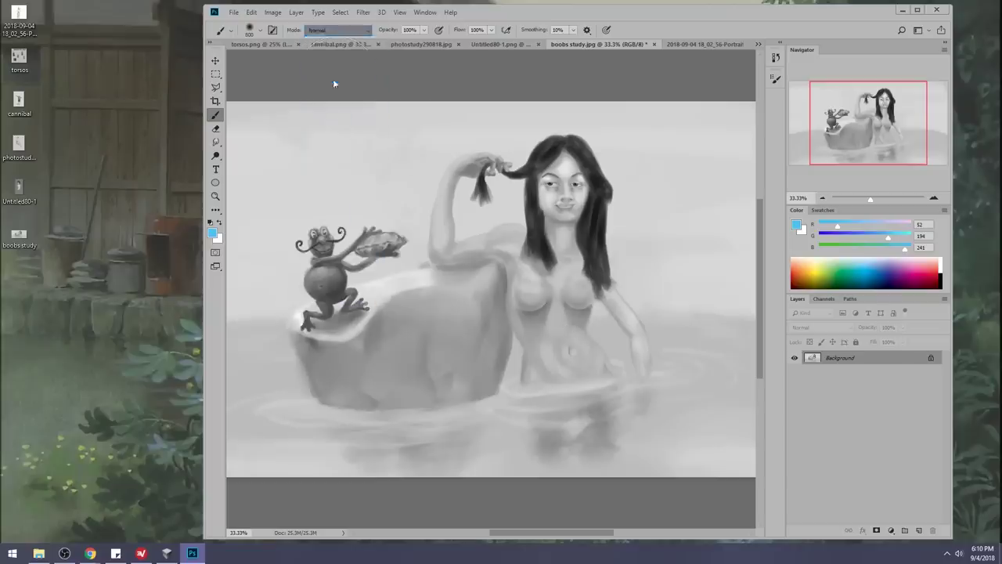
{"action": "key", "text": "Down"}
{"action": "key", "text": "Down"}
{"action": "left_click", "coordinate": [596, 308], "text": "alt"}
{"action": "mouse_move", "coordinate": [594, 308]}
{"action": "left_mouse_down"}
{"action": "mouse_move", "coordinate": [569, 305]}
{"action": "mouse_move", "coordinate": [587, 289]}
{"action": "mouse_move", "coordinate": [546, 301]}
{"action": "left_mouse_up"}
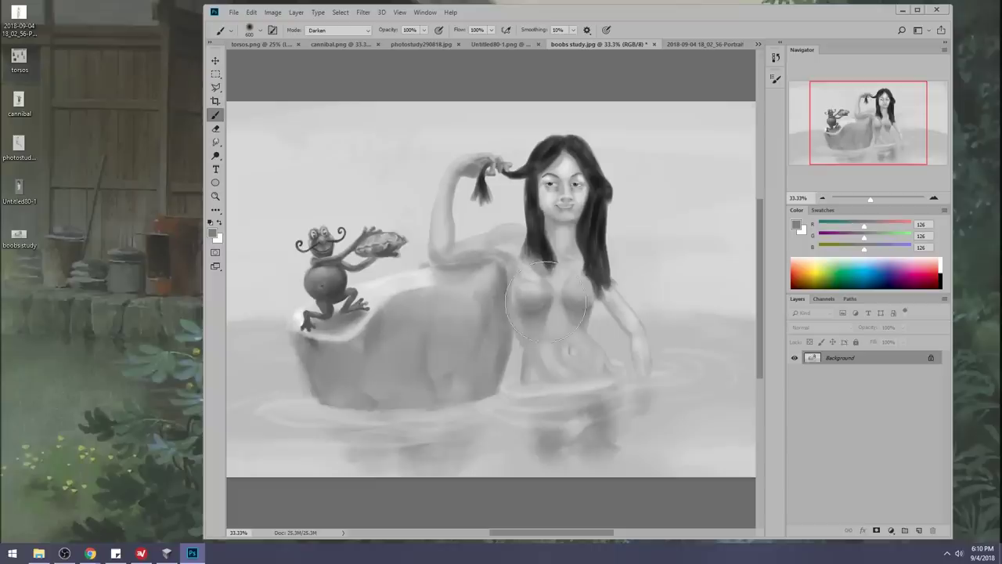
Sample light gray (RGB 195, 195, 195), shrink the brush and paint softly over the area between the breasts.
{"action": "left_click", "coordinate": [573, 276], "text": "alt"}
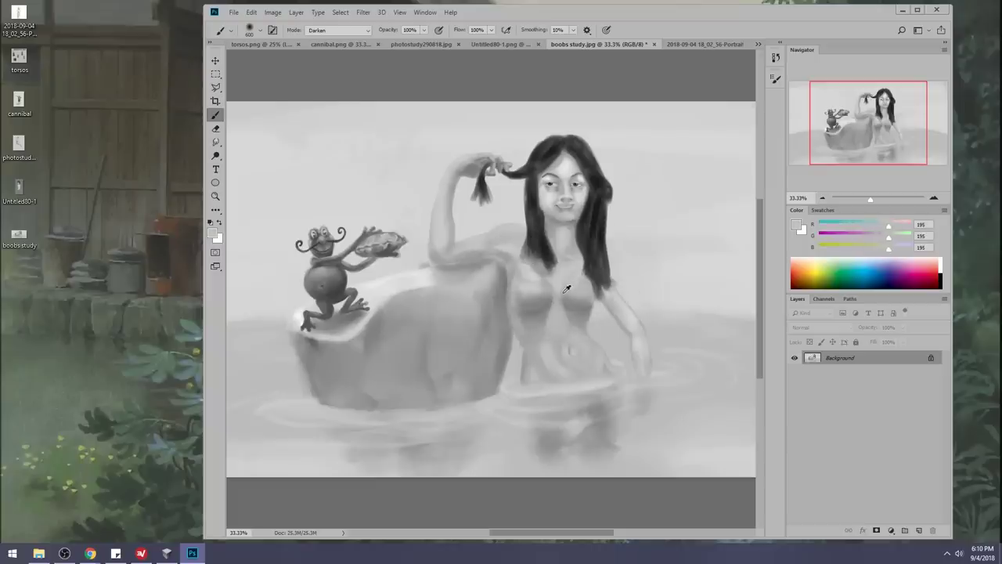
{"action": "key", "text": "["}
{"action": "key", "text": "["}
{"action": "key", "text": "["}
{"action": "key", "text": "["}
{"action": "key", "text": "["}
{"action": "key", "text": "["}
{"action": "left_click_drag", "start_coordinate": [565, 281], "coordinate": [570, 282]}
Return the brush blend mode to Normal, sample light gray (RGB 191, 191, 191) and soften the inner upper side of the breast beside the rock.
{"action": "left_click", "coordinate": [424, 29]}
{"action": "left_click", "coordinate": [345, 36]}
{"action": "left_click", "coordinate": [329, 31]}
{"action": "left_click", "coordinate": [566, 274], "text": "alt"}
{"action": "left_click_drag", "start_coordinate": [537, 282], "coordinate": [547, 283]}
Reshape both breasts with a 300 px warp brush in the Liquify filter and apply the result.
{"action": "left_click", "coordinate": [364, 13]}
{"action": "left_click", "coordinate": [371, 94]}
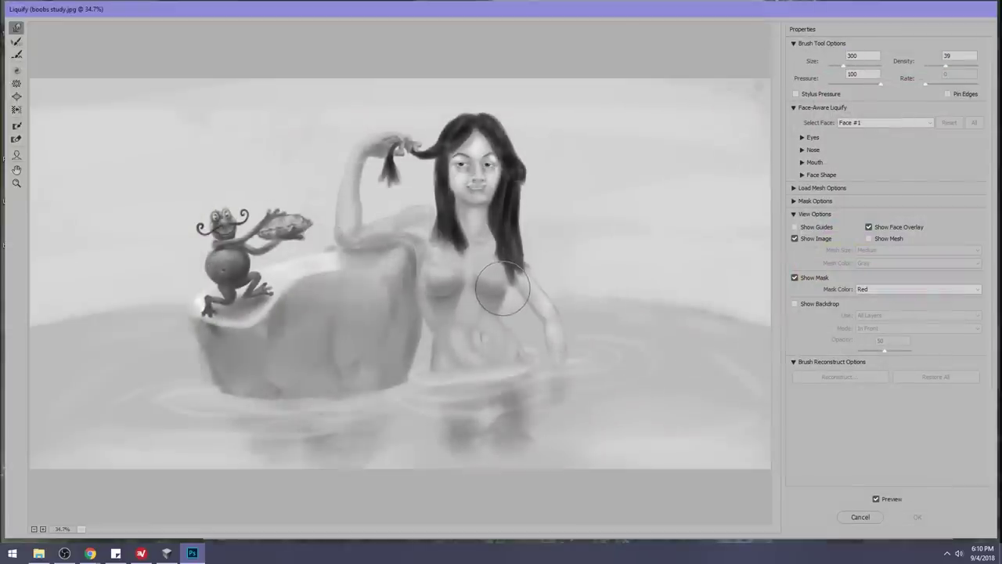
{"action": "left_click_drag", "start_coordinate": [502, 288], "coordinate": [493, 286]}
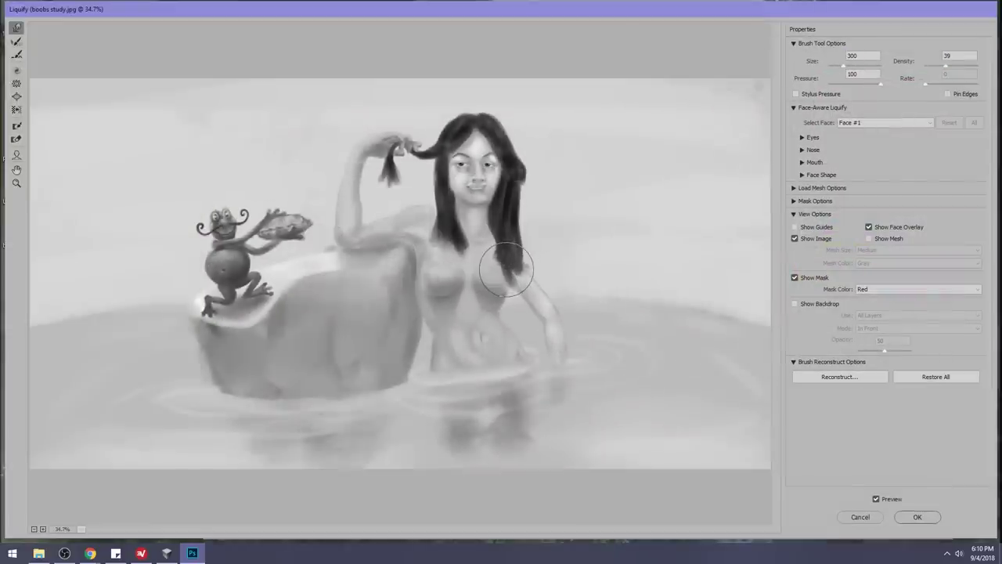
{"action": "left_click_drag", "start_coordinate": [492, 259], "coordinate": [498, 259]}
{"action": "mouse_move", "coordinate": [435, 270]}
{"action": "left_mouse_down"}
{"action": "mouse_move", "coordinate": [407, 266]}
{"action": "mouse_move", "coordinate": [495, 294]}
{"action": "left_mouse_up"}
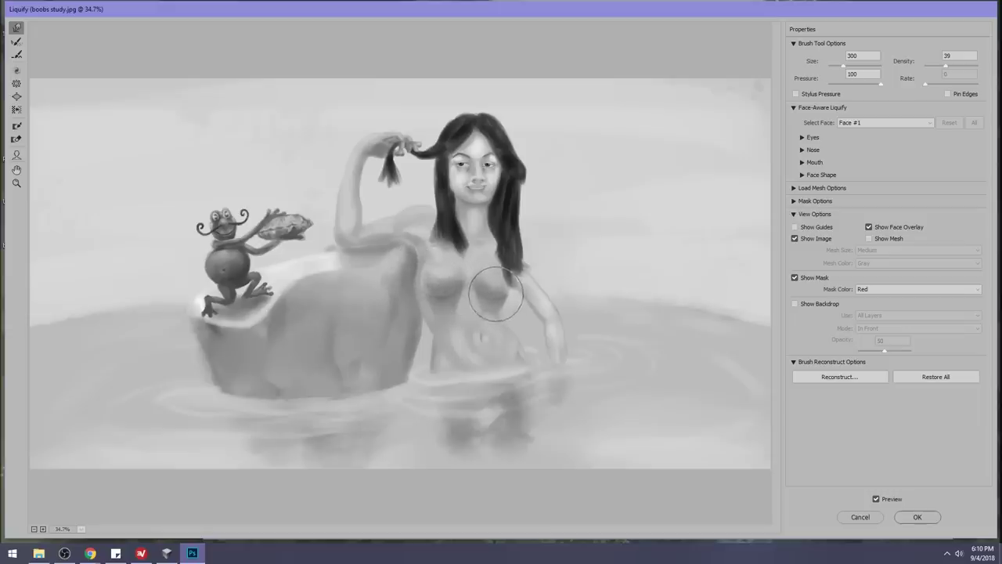
{"action": "left_click", "coordinate": [917, 516]}
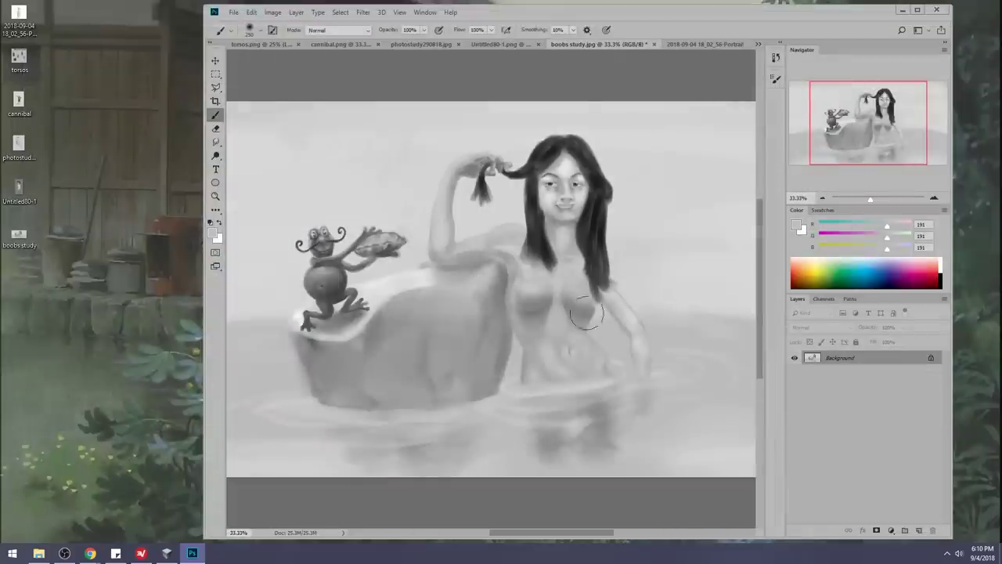
Swap the Polygonal Lasso for the freehand Lasso, touch up the breast area with light gray (RGB 198, 198, 198) and deselect.
{"action": "key", "text": "b"}
{"action": "key", "text": "l"}
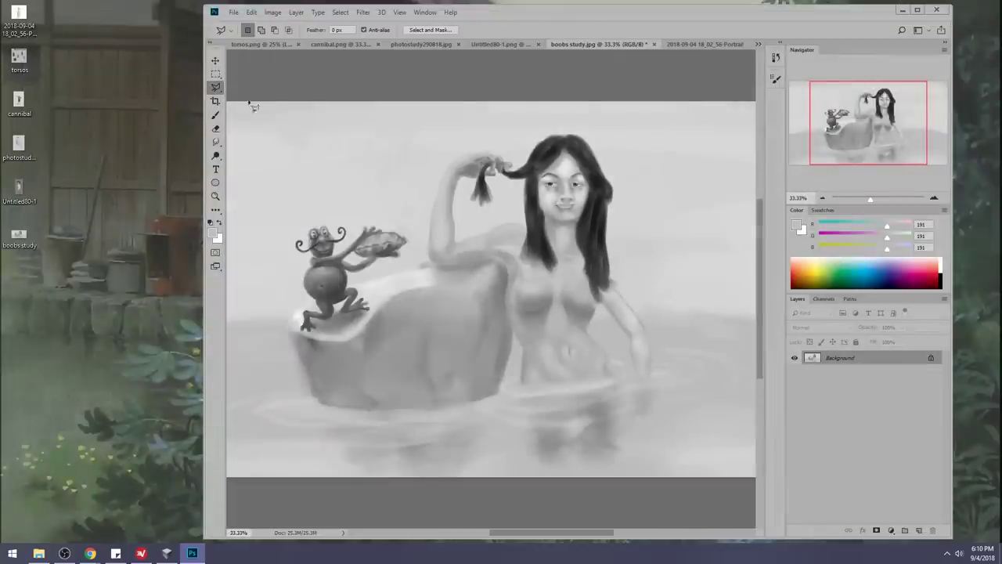
{"action": "right_click", "coordinate": [220, 89]}
{"action": "left_click", "coordinate": [266, 87]}
{"action": "key", "text": "shift"}
{"action": "key", "text": "b"}
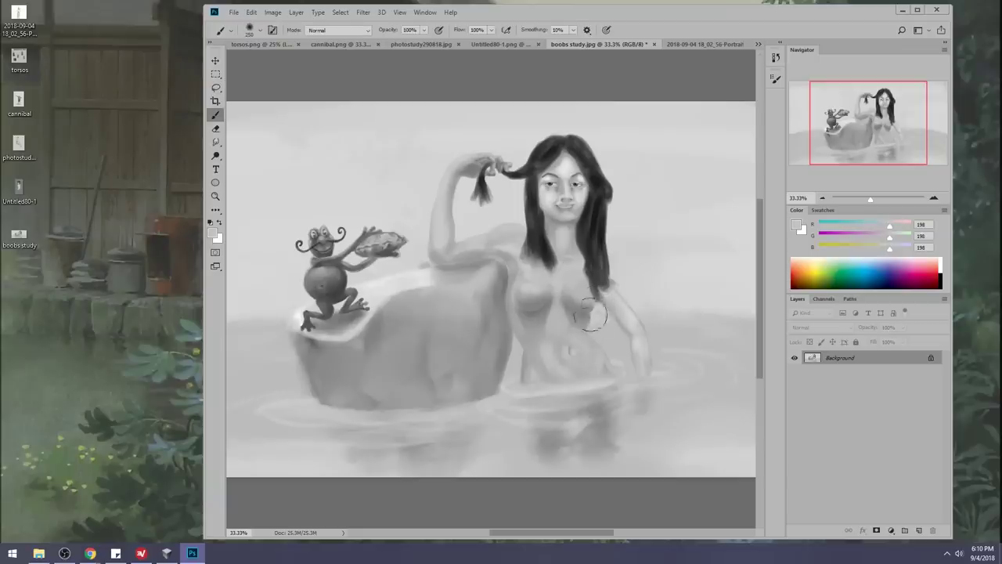
{"action": "key", "text": "ctrl+d"}
Soften the chest transitions with the Smudge tool at 17% strength.
{"action": "key", "text": "ctrl+plus"}
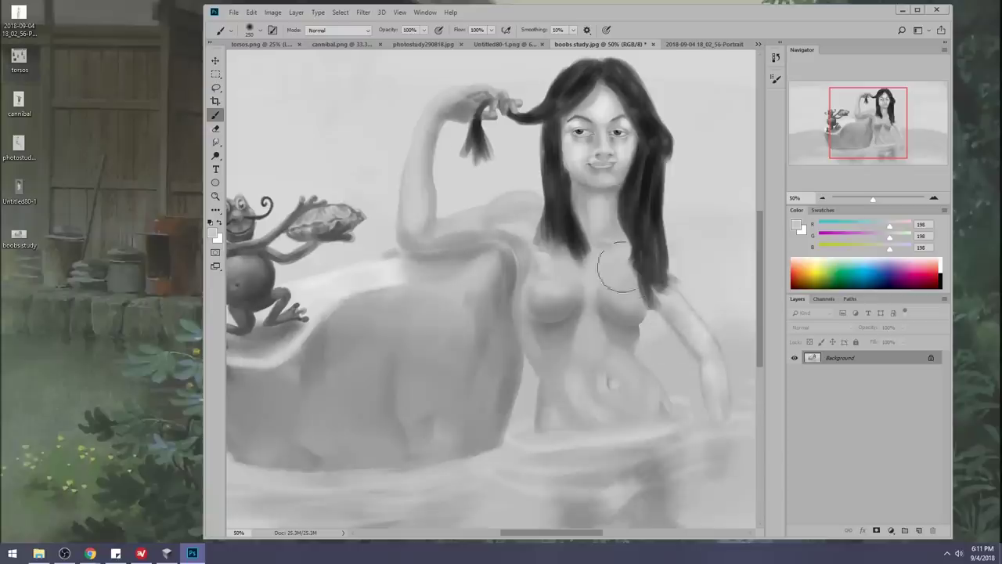
{"action": "key", "text": "m"}
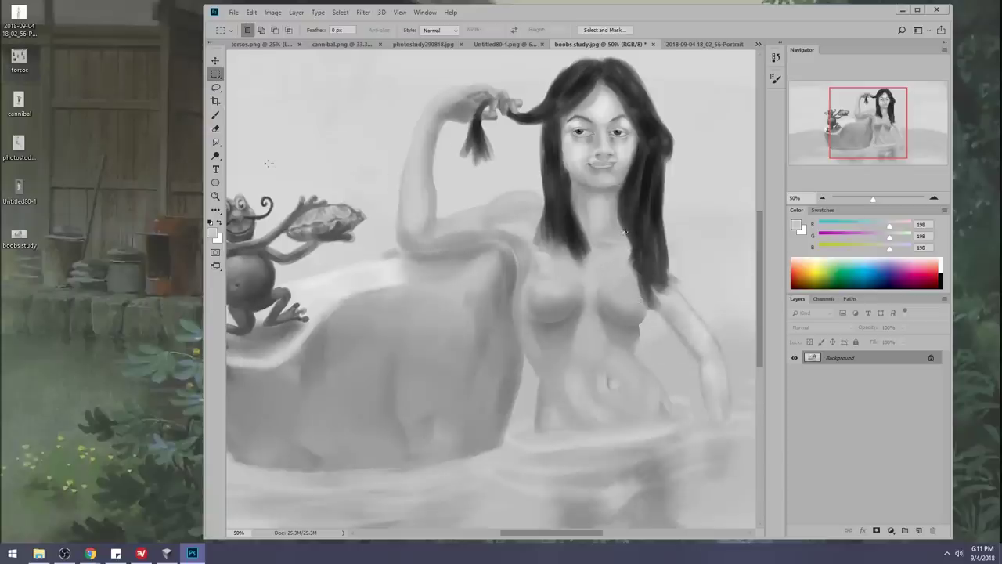
{"action": "scroll", "coordinate": [414, 140], "scroll_direction": "up", "scroll_amount": 1}
{"action": "right_click", "coordinate": [414, 143]}
{"action": "left_click", "coordinate": [429, 147]}
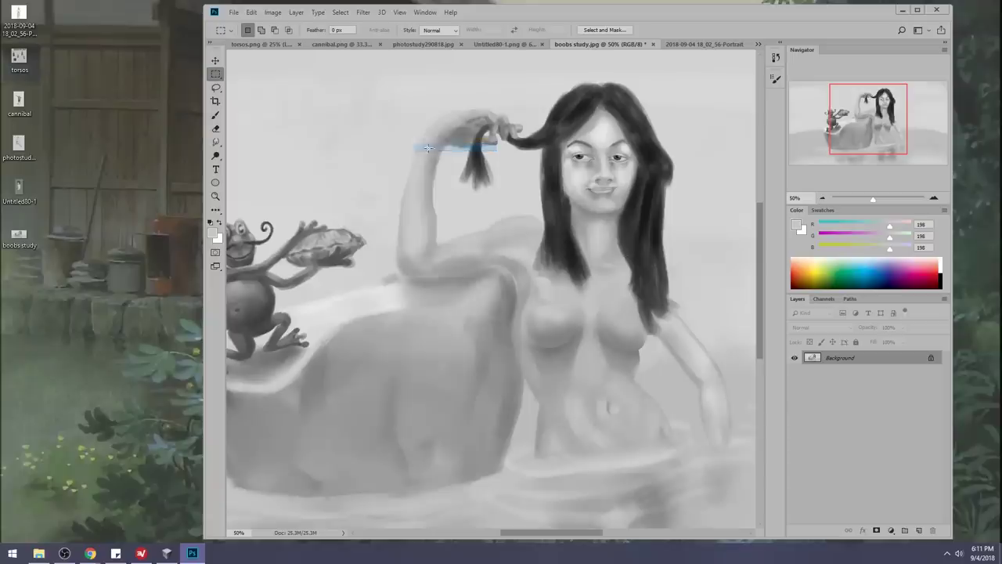
{"action": "left_click", "coordinate": [216, 141]}
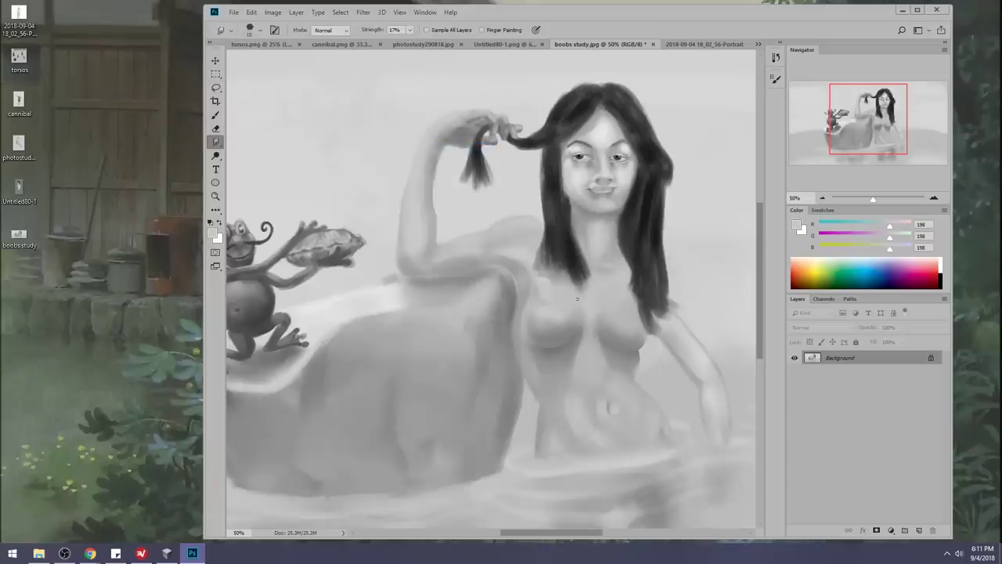
Set the foreground color to white (RGB 255, 255, 255), enlarge the brush and highlight the upper sides of the breasts.
{"action": "key", "text": "v"}
{"action": "left_click", "coordinate": [795, 225]}
{"action": "left_click", "coordinate": [724, 206]}
{"action": "left_click", "coordinate": [962, 202]}
{"action": "key", "text": "b"}
{"action": "key", "text": "bracketright"}
{"action": "key", "text": "bracketright"}
{"action": "key", "text": "bracketright"}
{"action": "key", "text": "bracketright"}
{"action": "key", "text": "bracketright"}
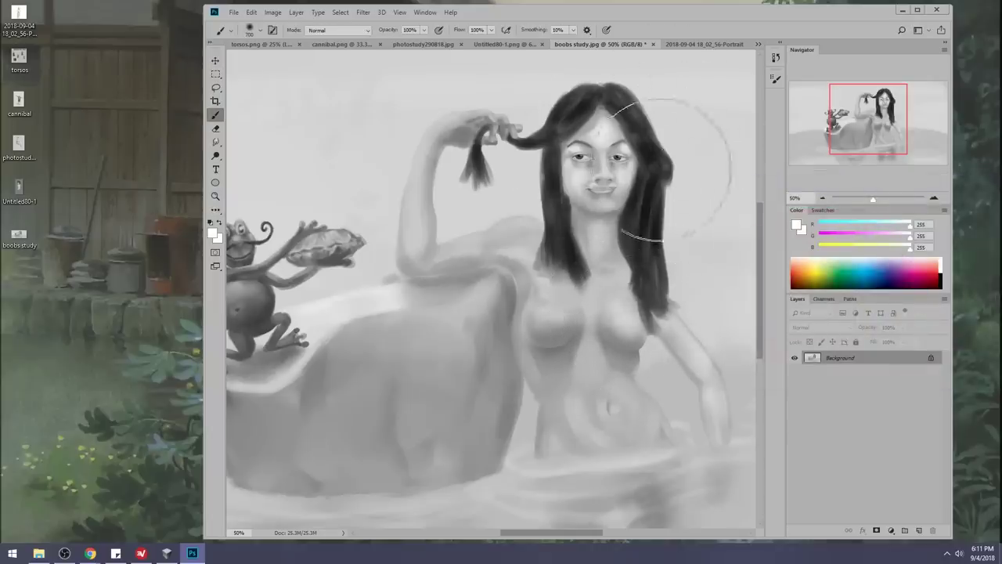
Lower the brush opacity to 51%, shrink it to 400 px and lighten the breast beside the rock with sampled gray (RGB 207, 207, 207).
{"action": "left_click", "coordinate": [422, 31]}
{"action": "left_click", "coordinate": [401, 41]}
{"action": "key", "text": "ctrl+minus"}
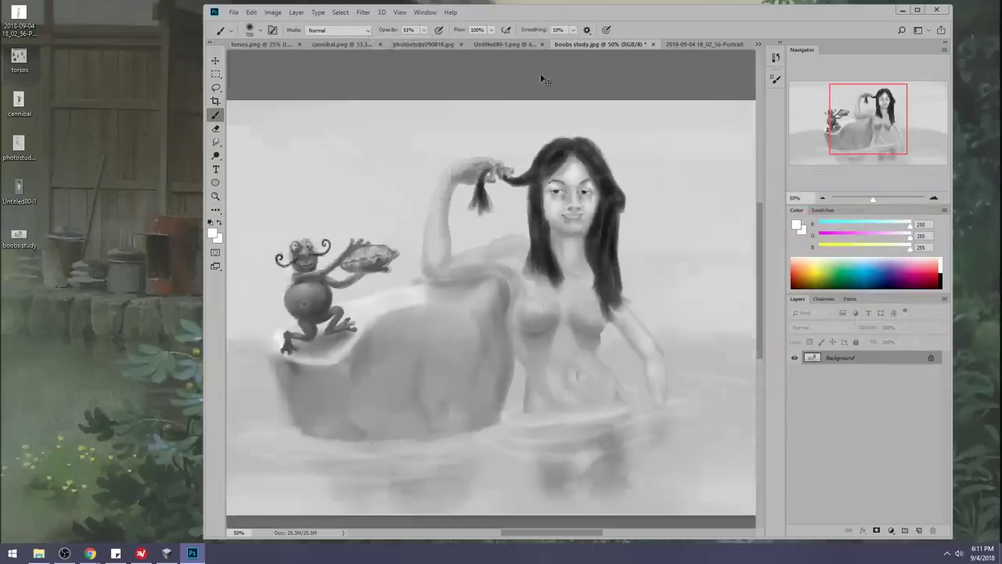
{"action": "key", "text": "bracketleft"}
{"action": "key", "text": "bracketleft"}
{"action": "key", "text": "bracketleft"}
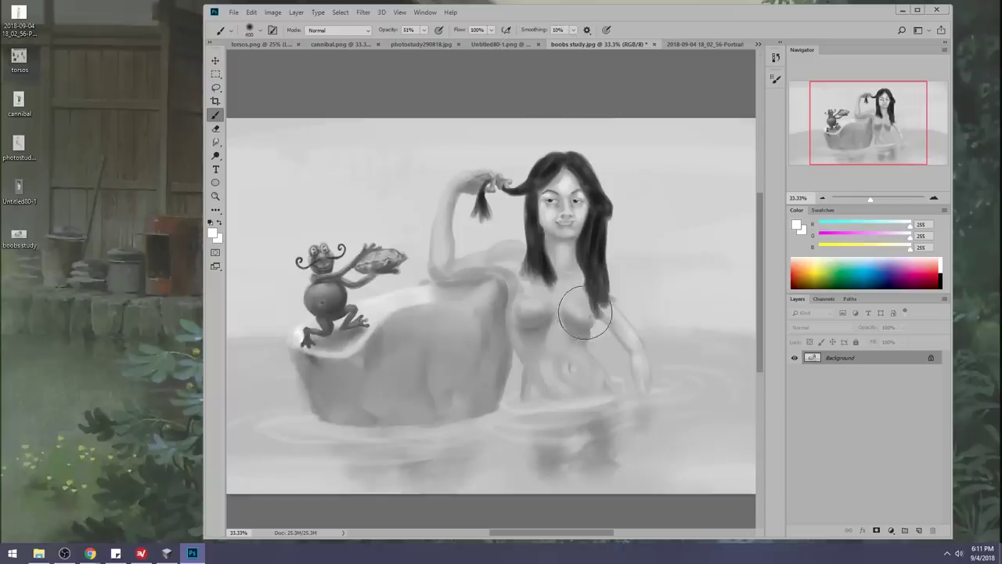
{"action": "left_click", "coordinate": [529, 303], "text": "alt"}
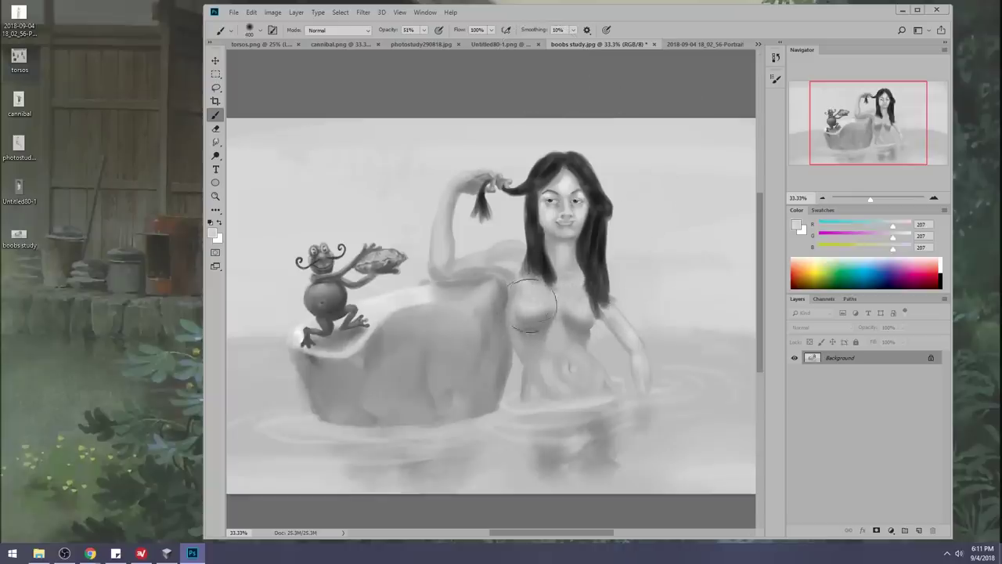
Sample mid gray (RGB 131, 131, 131) and shade the inner and lower edges of the breasts.
{"action": "left_click", "coordinate": [563, 315], "text": "alt"}
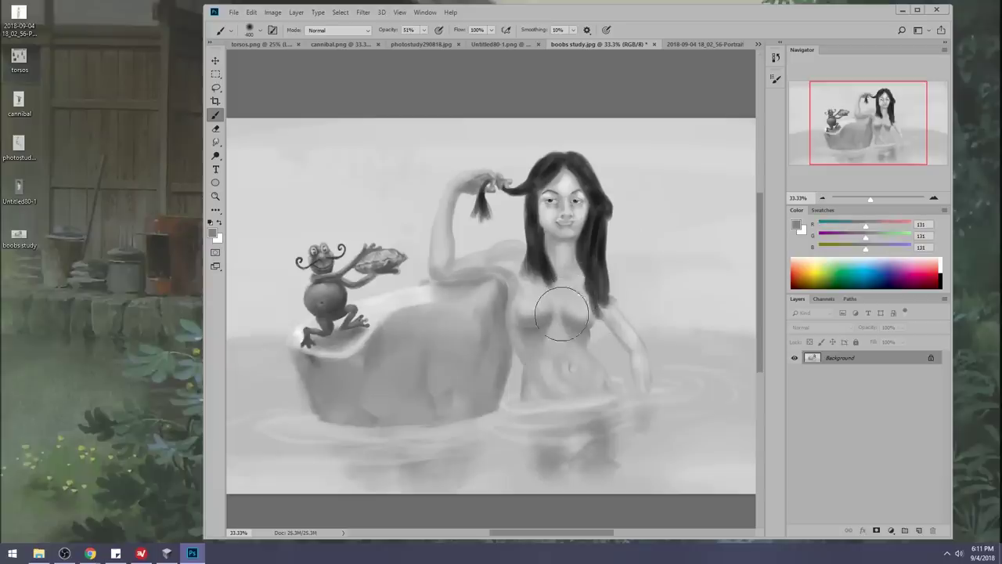
{"action": "left_click", "coordinate": [566, 323], "text": "alt"}
{"action": "left_click_drag", "start_coordinate": [572, 324], "coordinate": [556, 349]}
Sample light grays (RGB 206 to 202) from the upper chest and soften the tops and inner sides of both breasts.
{"action": "left_click", "coordinate": [546, 296], "text": "alt"}
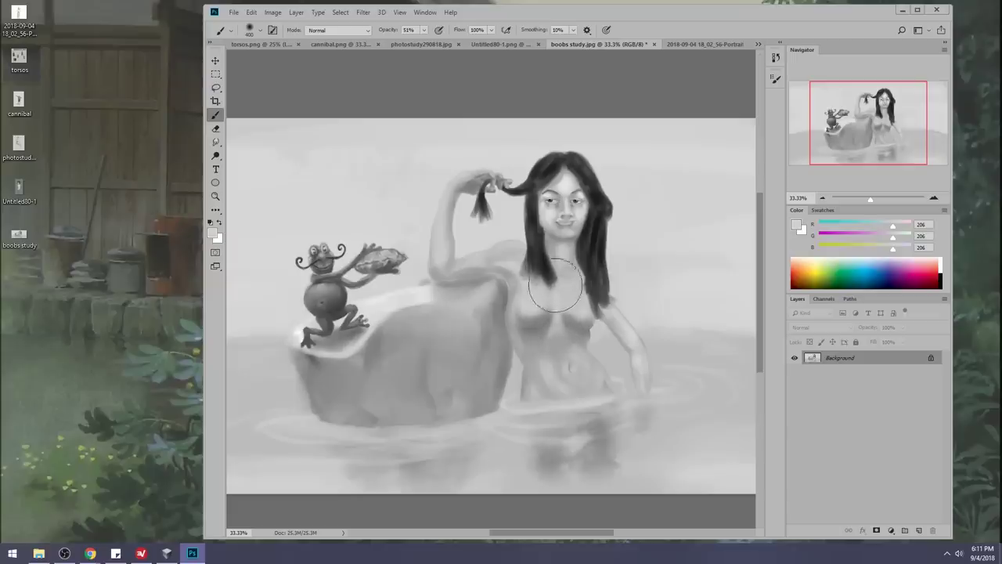
{"action": "left_click", "coordinate": [539, 295], "text": "alt"}
{"action": "left_click_drag", "start_coordinate": [546, 313], "coordinate": [512, 308]}
{"action": "mouse_move", "coordinate": [575, 326]}
{"action": "left_mouse_down"}
{"action": "mouse_move", "coordinate": [565, 307]}
{"action": "mouse_move", "coordinate": [587, 326]}
{"action": "mouse_move", "coordinate": [563, 301]}
{"action": "left_mouse_up"}
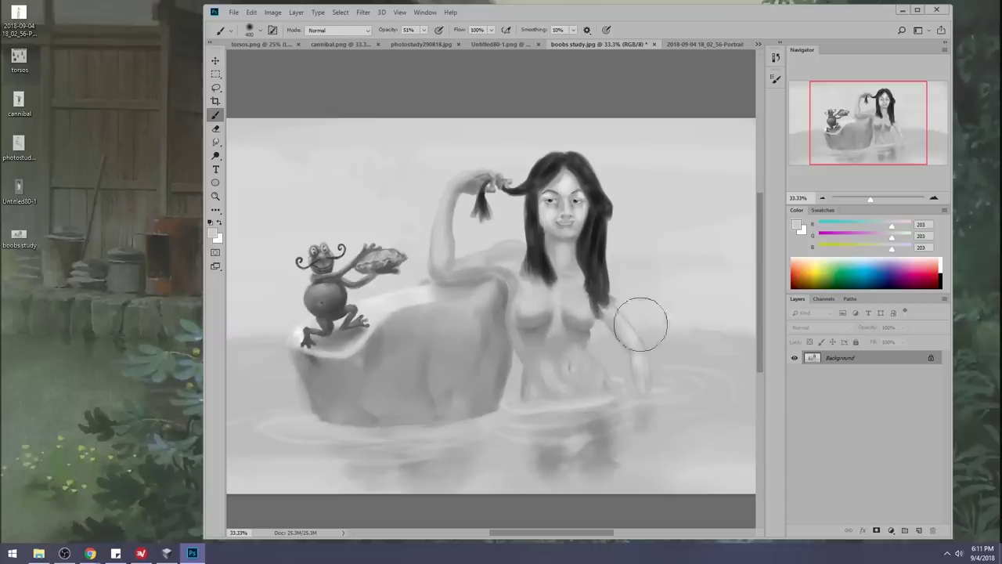
{"action": "left_click", "coordinate": [542, 307], "text": "alt"}
{"action": "left_click", "coordinate": [90, 553]}
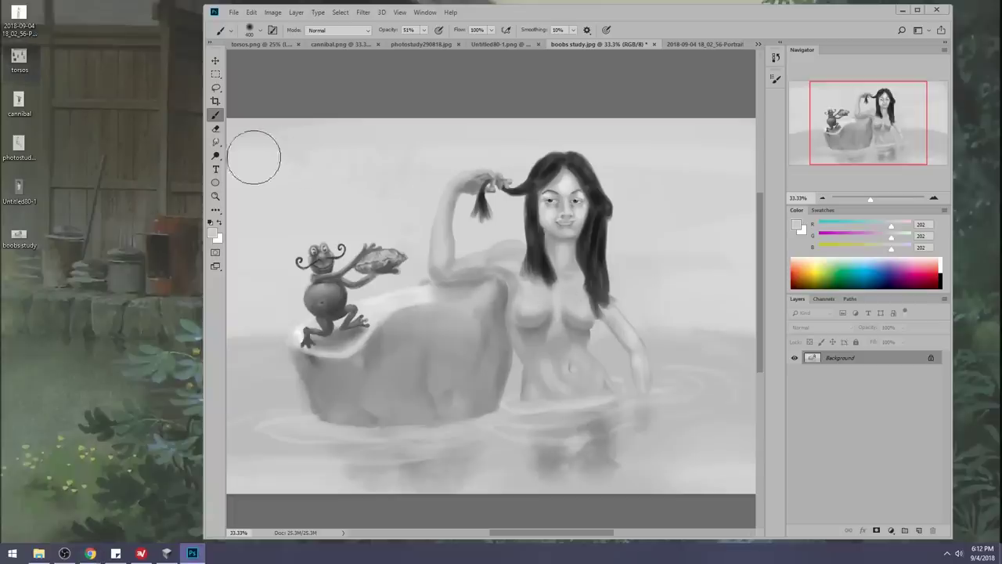
Restore the brush opacity to 100%, reduce the brush to 250 px and refine the breast shadows with sampled gray (RGB 153, 153, 153).
{"action": "left_click", "coordinate": [547, 313], "text": "alt"}
{"action": "left_click_drag", "start_coordinate": [424, 30], "coordinate": [459, 45]}
{"action": "key", "text": "["}
{"action": "key", "text": "["}
{"action": "key", "text": "["}
{"action": "key", "text": "["}
{"action": "key", "text": "bracketright"}
{"action": "key", "text": "bracketright"}
{"action": "key", "text": "bracketright"}
{"action": "key", "text": "bracketright"}
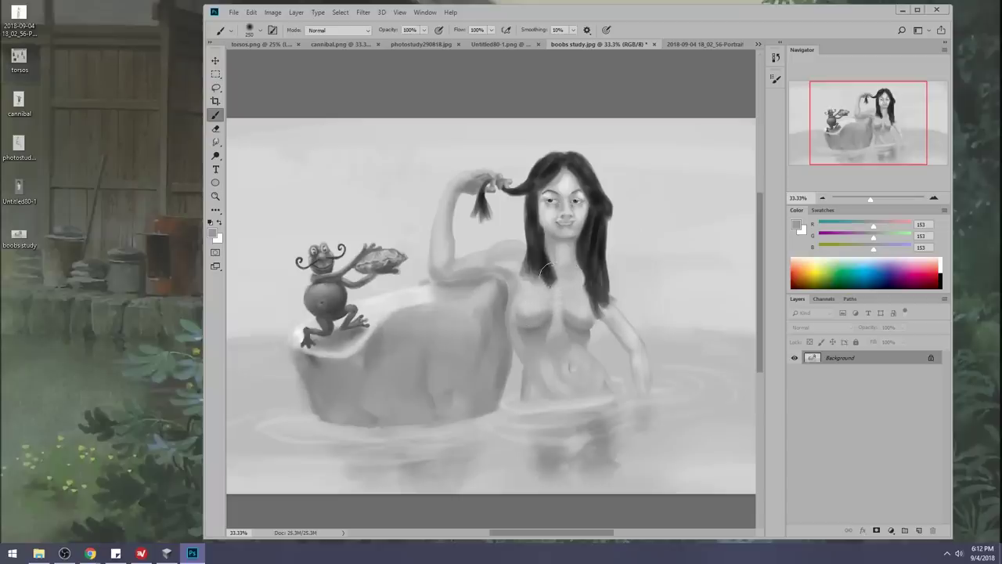
{"action": "left_click", "coordinate": [543, 315], "text": "alt"}
{"action": "left_click", "coordinate": [593, 254], "text": "alt"}
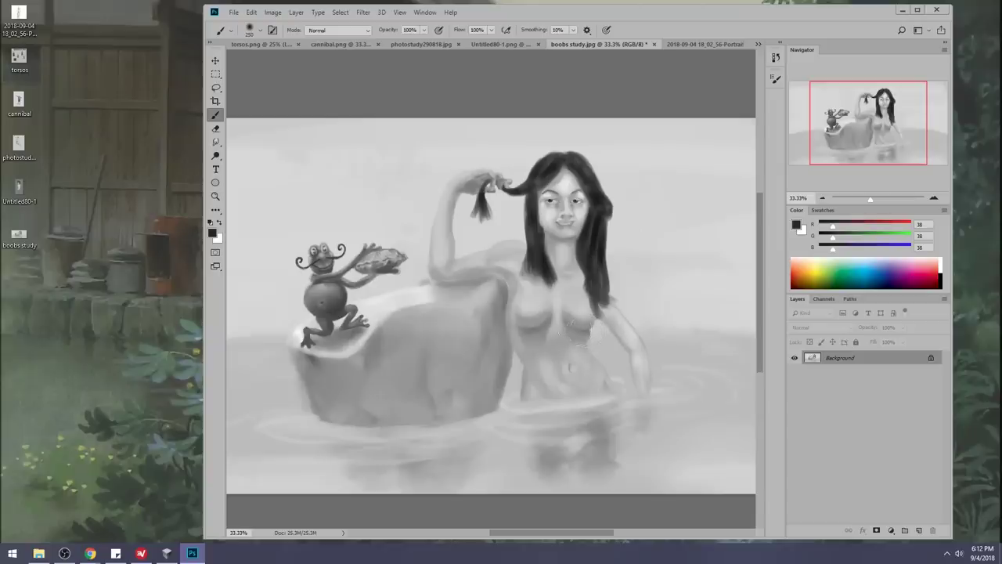
{"action": "mouse_move", "coordinate": [587, 320]}
{"action": "left_mouse_down"}
{"action": "mouse_move", "coordinate": [588, 331]}
{"action": "mouse_move", "coordinate": [576, 320]}
{"action": "mouse_move", "coordinate": [588, 332]}
{"action": "left_mouse_up"}
{"action": "key", "text": "ctrl+alt+z"}
{"action": "key", "text": "ctrl+alt+z"}
{"action": "key", "text": "ctrl+alt+z"}
Blend the area between the breasts using the Smudge tool at 17% strength and brush strokes in sampled grays (RGB 196 and 152).
{"action": "left_click", "coordinate": [546, 324], "text": "alt"}
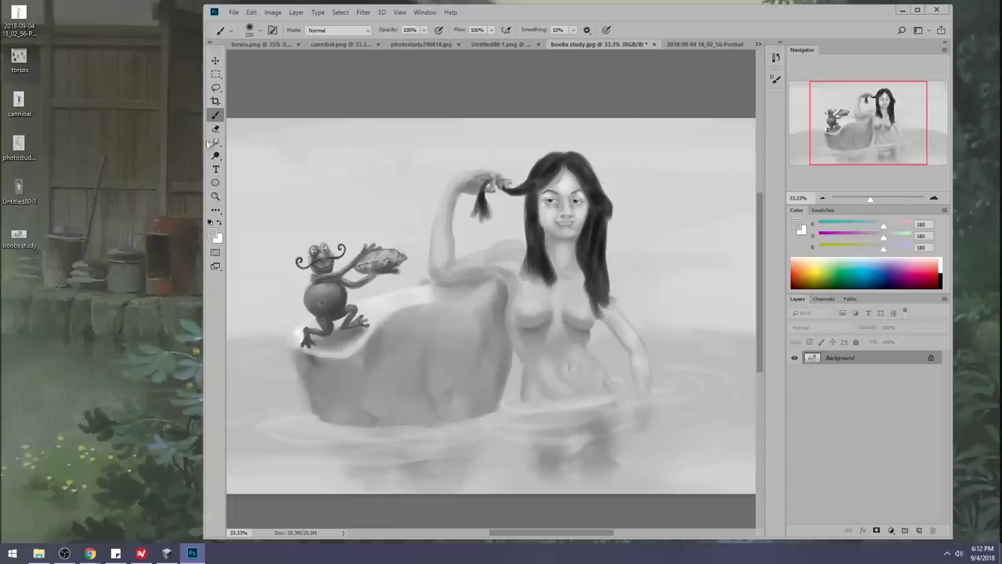
{"action": "left_click", "coordinate": [215, 141]}
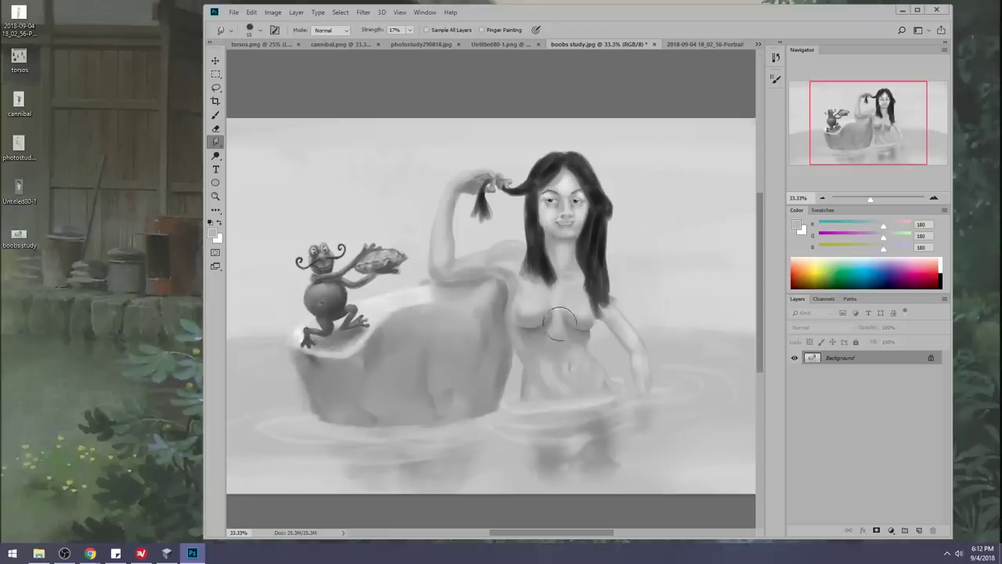
{"action": "key", "text": "b"}
{"action": "left_click", "coordinate": [555, 308], "text": "alt"}
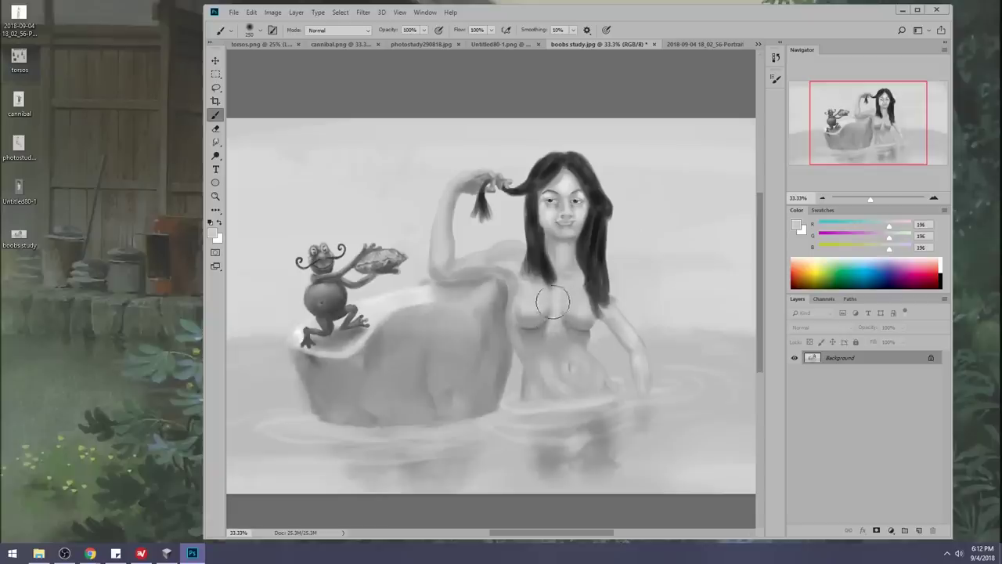
{"action": "left_click", "coordinate": [548, 307], "text": "alt"}
{"action": "left_click", "coordinate": [544, 317], "text": "alt"}
{"action": "left_click", "coordinate": [548, 310], "text": "alt"}
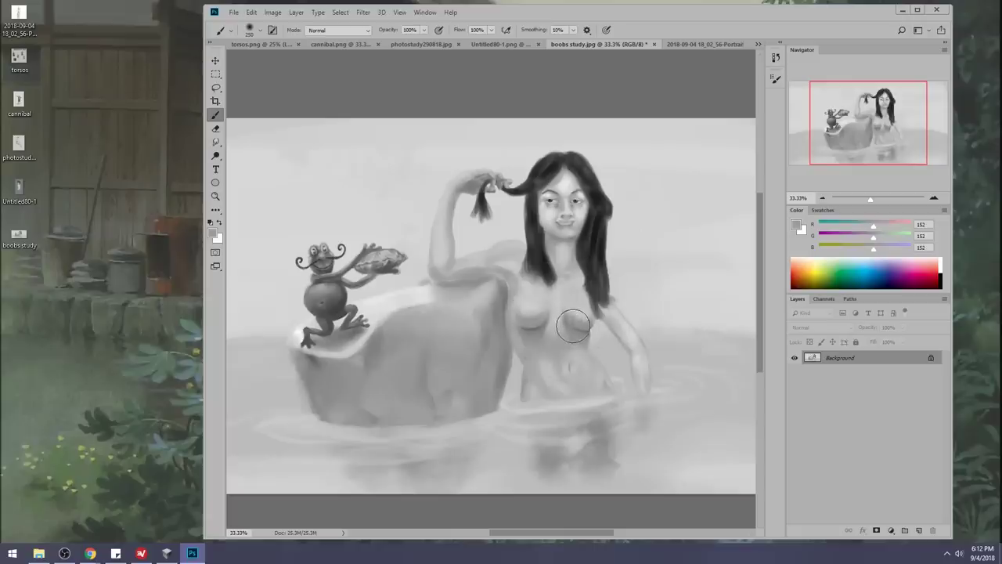
Refine the undersides of both breasts with alternating sampled grays (RGB 195, 153 and 145).
{"action": "left_click", "coordinate": [563, 319], "text": "alt"}
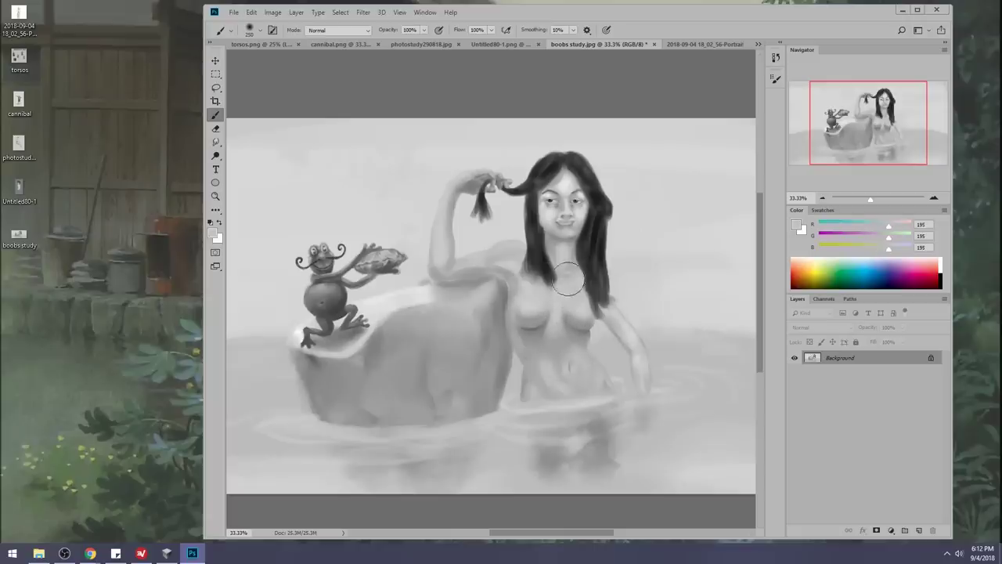
{"action": "left_click", "coordinate": [572, 309], "text": "alt"}
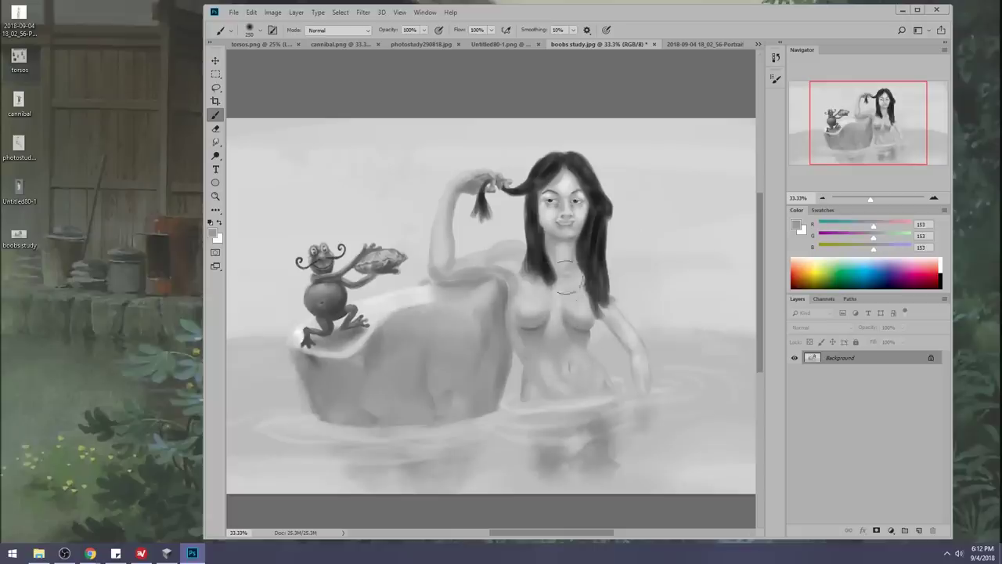
{"action": "left_click", "coordinate": [527, 319], "text": "alt"}
Smudge the belly around the navel and paint over it with light gray (RGB 203, 203, 203) using a 600 px brush.
{"action": "left_click", "coordinate": [215, 141]}
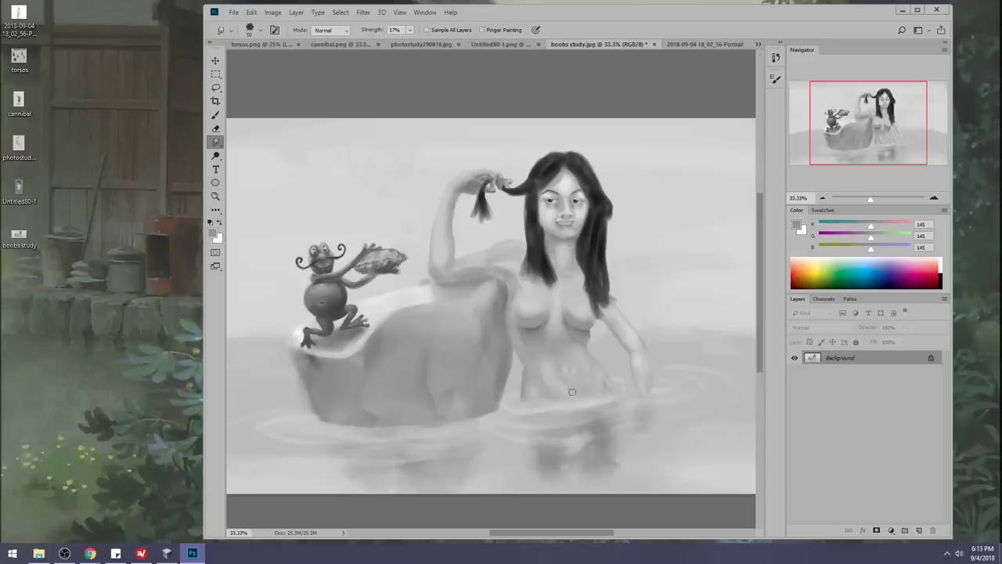
{"action": "key", "text": "b"}
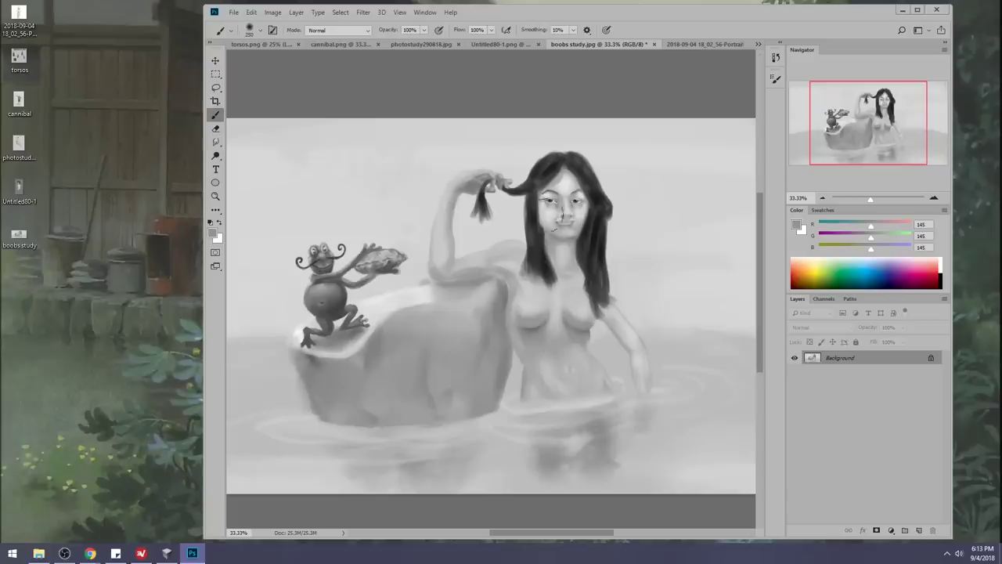
{"action": "key", "text": "bracketright"}
{"action": "key", "text": "bracketright"}
{"action": "left_click", "coordinate": [533, 306], "text": "alt"}
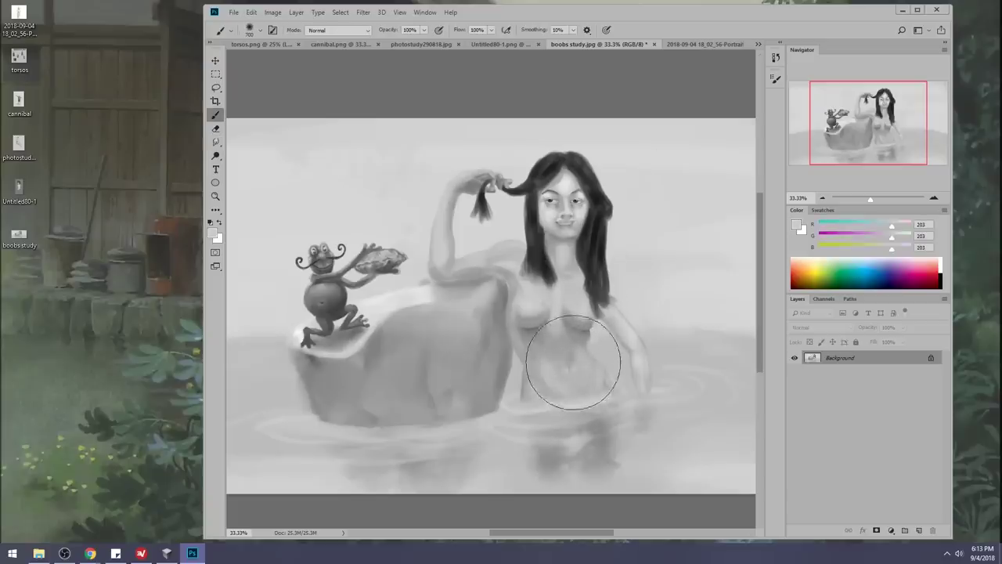
{"action": "key", "text": "bracketleft"}
{"action": "key", "text": "bracketleft"}
{"action": "key", "text": "bracketleft"}
{"action": "key", "text": "bracketleft"}
{"action": "key", "text": "bracketright"}
{"action": "key", "text": "bracketright"}
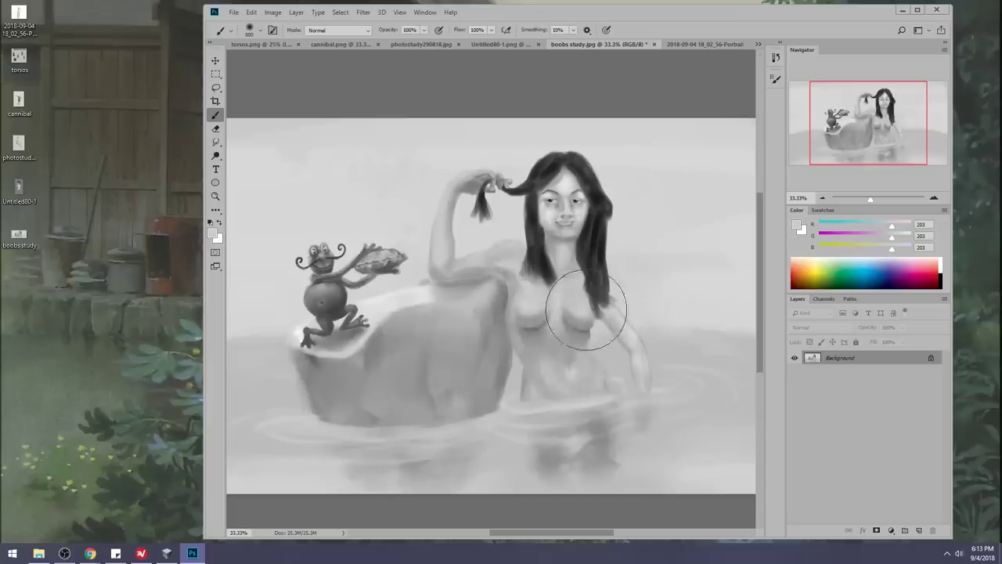
{"action": "left_click_drag", "start_coordinate": [602, 371], "coordinate": [579, 375]}
Sample mid gray (RGB 158, 158, 157), shade the midriff below the breasts and shrink the brush.
{"action": "left_click", "coordinate": [571, 354], "text": "alt"}
{"action": "key", "text": "bracketleft"}
{"action": "key", "text": "bracketleft"}
{"action": "key", "text": "bracketleft"}
{"action": "key", "text": "bracketleft"}
{"action": "key", "text": "bracketleft"}
{"action": "key", "text": "bracketleft"}
{"action": "key", "text": "bracketleft"}
{"action": "key", "text": "bracketleft"}
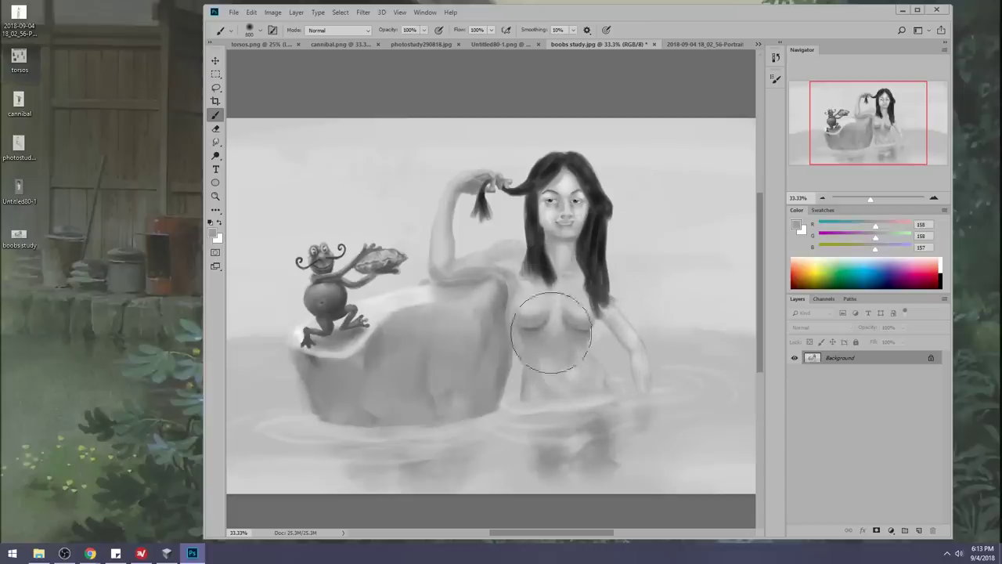
{"action": "key", "text": "bracketright"}
{"action": "mouse_move", "coordinate": [610, 331]}
{"action": "left_mouse_down"}
{"action": "mouse_move", "coordinate": [611, 342]}
{"action": "mouse_move", "coordinate": [581, 344]}
{"action": "mouse_move", "coordinate": [595, 331]}
{"action": "left_mouse_up"}
Rework the navel area with small strokes in sampled light and mid grays (RGB 202, 161 and 196).
{"action": "left_click", "coordinate": [575, 366], "text": "alt"}
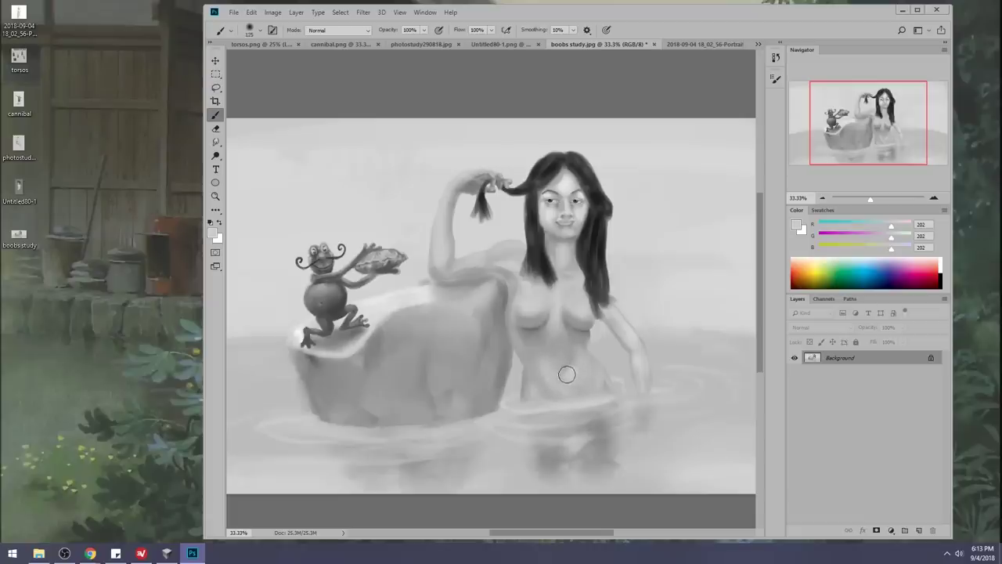
{"action": "left_click", "coordinate": [571, 361], "text": "alt"}
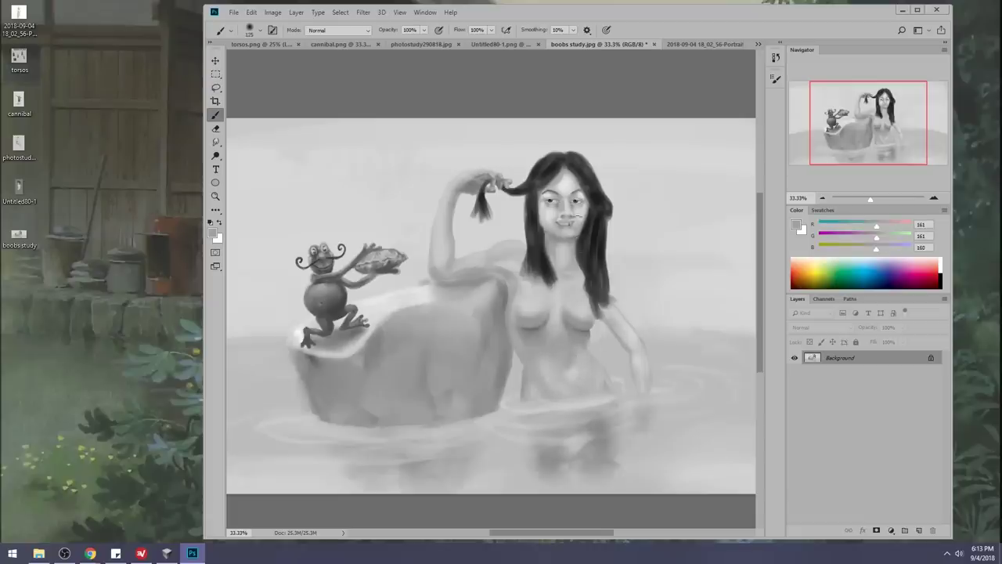
{"action": "left_click", "coordinate": [575, 368], "text": "alt"}
{"action": "left_click", "coordinate": [570, 368], "text": "alt"}
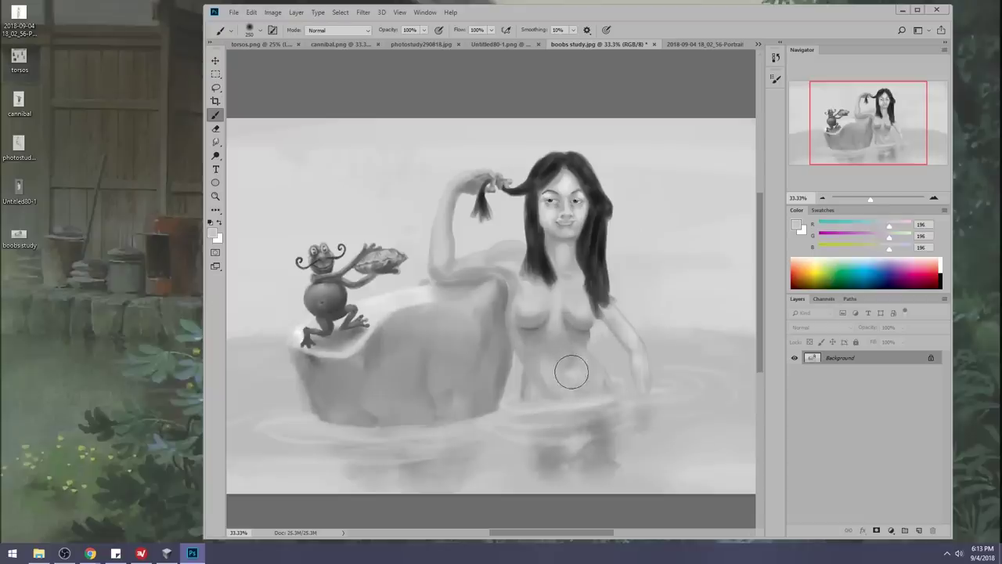
Enlarge the brush to 700 px and shade the midriff broadly with sampled gray (RGB 156, 157, 158).
{"action": "left_click", "coordinate": [558, 302], "text": "alt"}
{"action": "key", "text": "bracketright"}
{"action": "key", "text": "bracketright"}
{"action": "key", "text": "bracketright"}
{"action": "key", "text": "bracketright"}
{"action": "key", "text": "bracketright"}
{"action": "key", "text": "bracketright"}
{"action": "key", "text": "bracketright"}
{"action": "key", "text": "bracketright"}
{"action": "left_click", "coordinate": [548, 348], "text": "alt"}
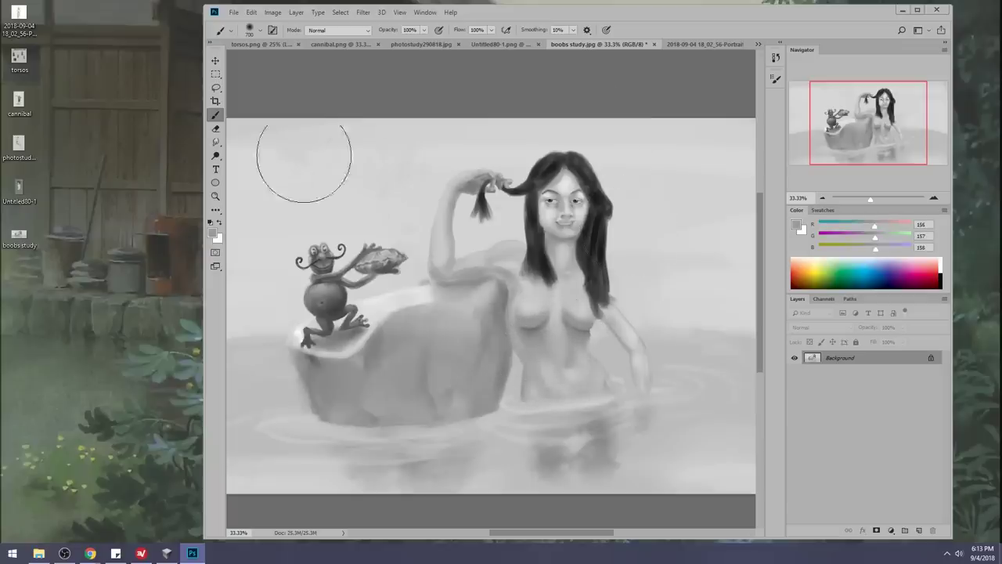
Sample light gray (RGB 217, 217, 217) from the face, shrink the brush and paint over all the facial features.
{"action": "left_click", "coordinate": [216, 142]}
{"action": "key", "text": "b"}
{"action": "left_click", "coordinate": [577, 207], "text": "alt"}
{"action": "left_click", "coordinate": [423, 30]}
{"action": "left_click", "coordinate": [432, 43]}
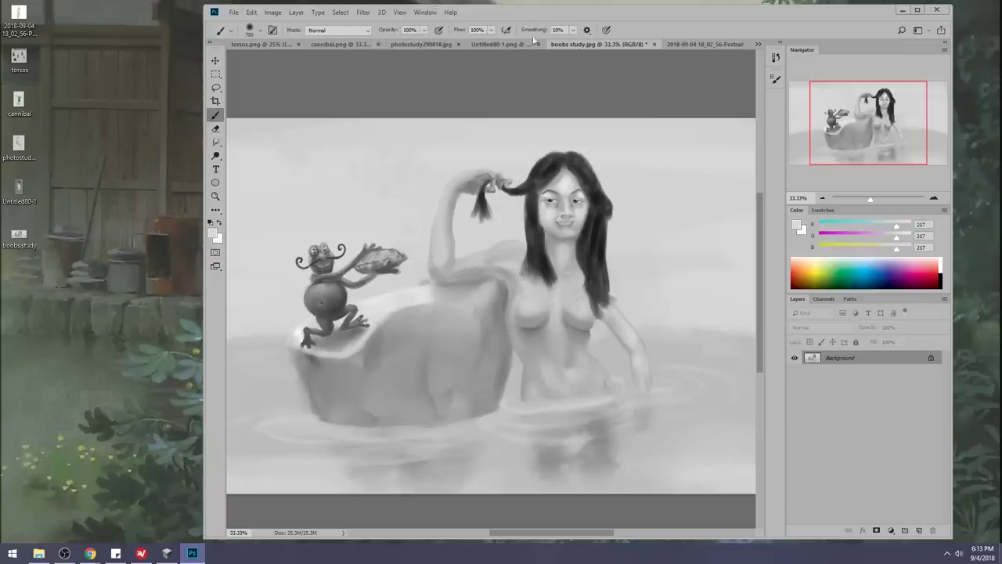
{"action": "key", "text": "bracketleft"}
{"action": "key", "text": "bracketleft"}
{"action": "key", "text": "bracketleft"}
{"action": "key", "text": "bracketleft"}
{"action": "key", "text": "bracketleft"}
{"action": "key", "text": "bracketleft"}
{"action": "key", "text": "bracketleft"}
{"action": "key", "text": "bracketleft"}
{"action": "key", "text": "bracketleft"}
{"action": "key", "text": "bracketleft"}
{"action": "key", "text": "bracketleft"}
{"action": "key", "text": "bracketleft"}
{"action": "mouse_move", "coordinate": [564, 209]}
{"action": "left_mouse_down"}
{"action": "mouse_move", "coordinate": [562, 195]}
{"action": "mouse_move", "coordinate": [551, 223]}
{"action": "mouse_move", "coordinate": [571, 199]}
{"action": "mouse_move", "coordinate": [568, 227]}
{"action": "mouse_move", "coordinate": [554, 211]}
{"action": "mouse_move", "coordinate": [559, 185]}
{"action": "mouse_move", "coordinate": [577, 197]}
{"action": "left_mouse_up"}
{"action": "key", "text": "v"}
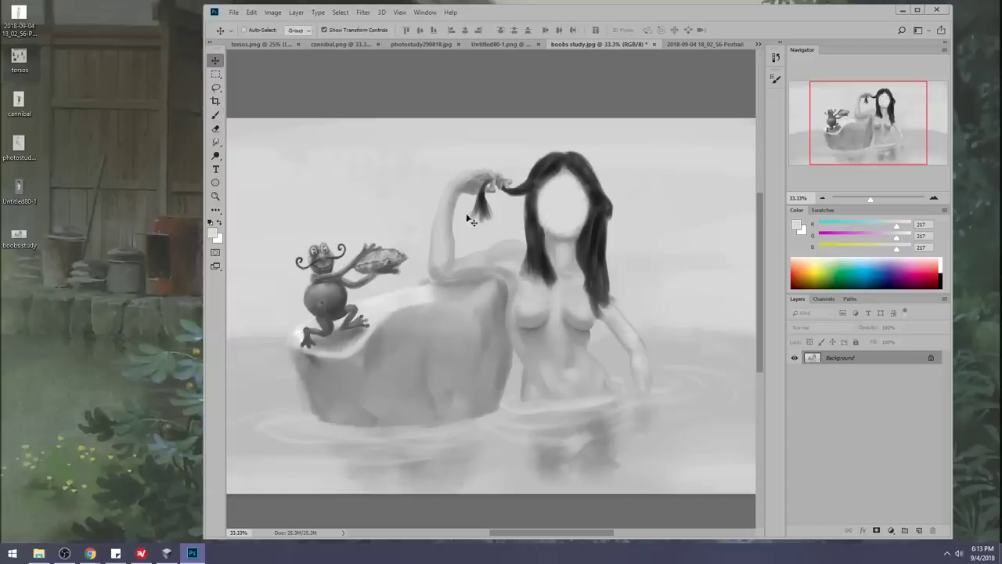
Sample mid grays (RGB 164 and 157) around the breast beside the rock and set the brush blending mode to Darken.
{"action": "key", "text": "b"}
{"action": "left_click", "coordinate": [545, 263], "text": "alt"}
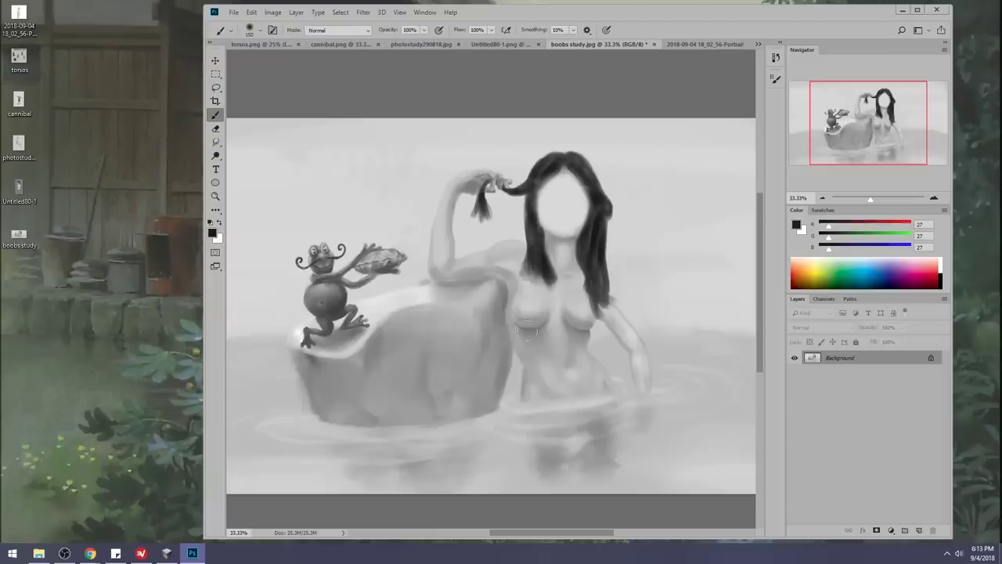
{"action": "left_click", "coordinate": [517, 283], "text": "alt"}
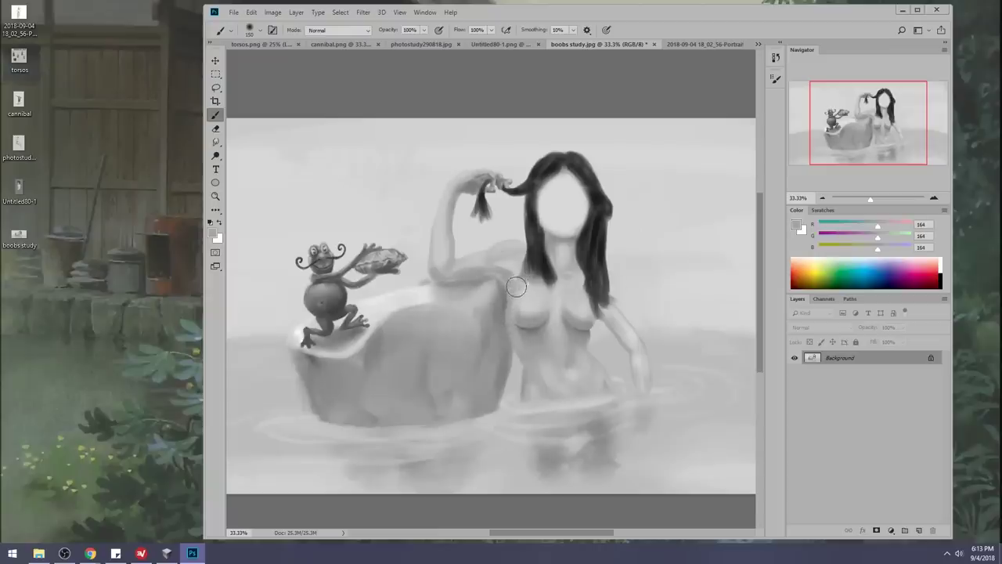
{"action": "left_click", "coordinate": [522, 302], "text": "alt"}
{"action": "left_click", "coordinate": [366, 31]}
{"action": "left_click", "coordinate": [329, 81]}
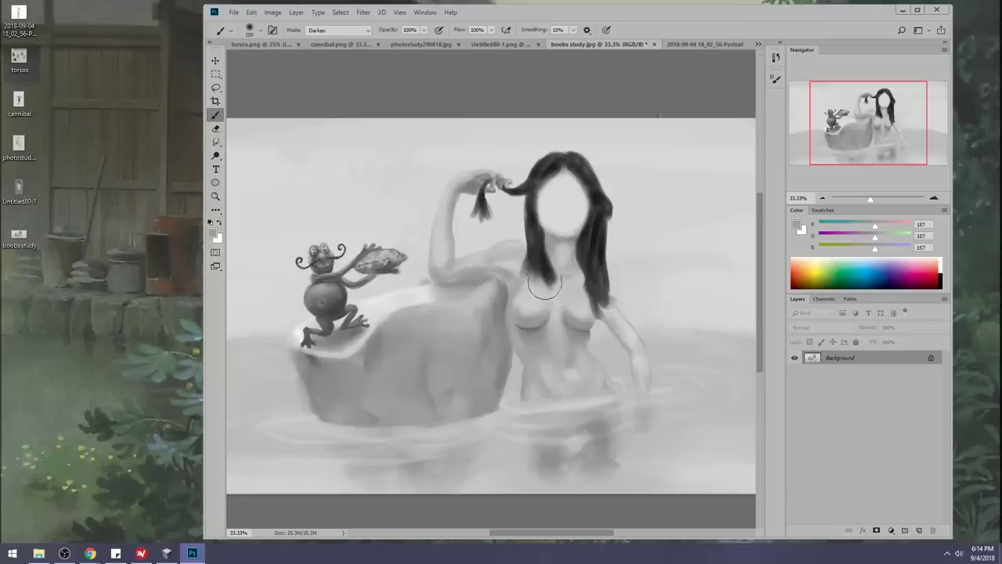
Enlarge the brush to 500 px, sample light gray (RGB 205) from the upper breast and return blending to Normal.
{"action": "key", "text": "bracketright"}
{"action": "key", "text": "bracketright"}
{"action": "key", "text": "bracketright"}
{"action": "key", "text": "bracketright"}
{"action": "left_click", "coordinate": [527, 321], "text": "alt"}
{"action": "left_click", "coordinate": [531, 293], "text": "alt"}
{"action": "left_click", "coordinate": [367, 29]}
{"action": "left_click", "coordinate": [329, 37]}
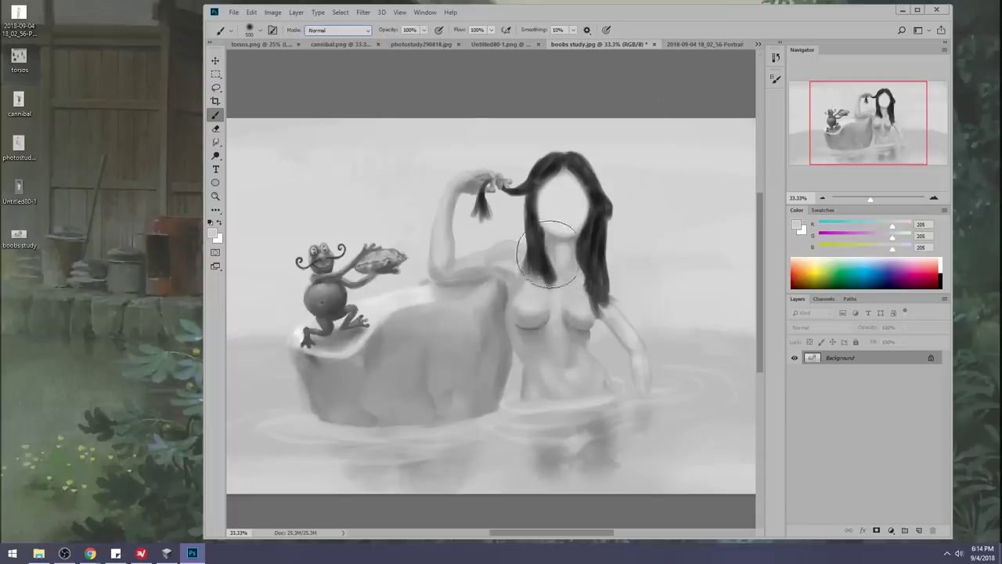
Shrink the brush to 400 px, rework the breast beside the rock in sampled gray (RGB 168) and switch to the Smudge tool.
{"action": "key", "text": "bracketleft"}
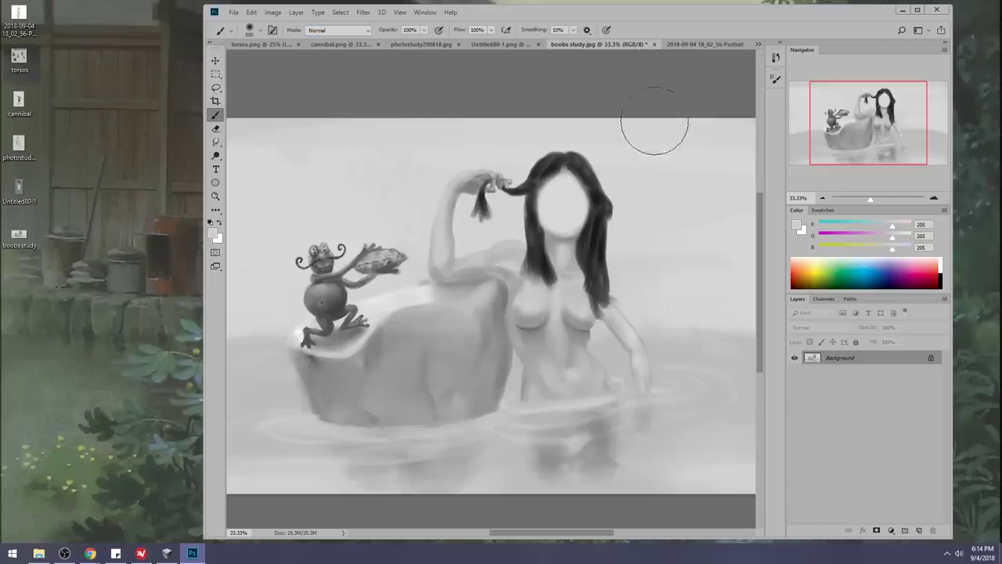
{"action": "left_click", "coordinate": [529, 304], "text": "alt"}
{"action": "left_click_drag", "start_coordinate": [521, 313], "coordinate": [525, 303]}
{"action": "left_click", "coordinate": [506, 286], "text": "alt"}
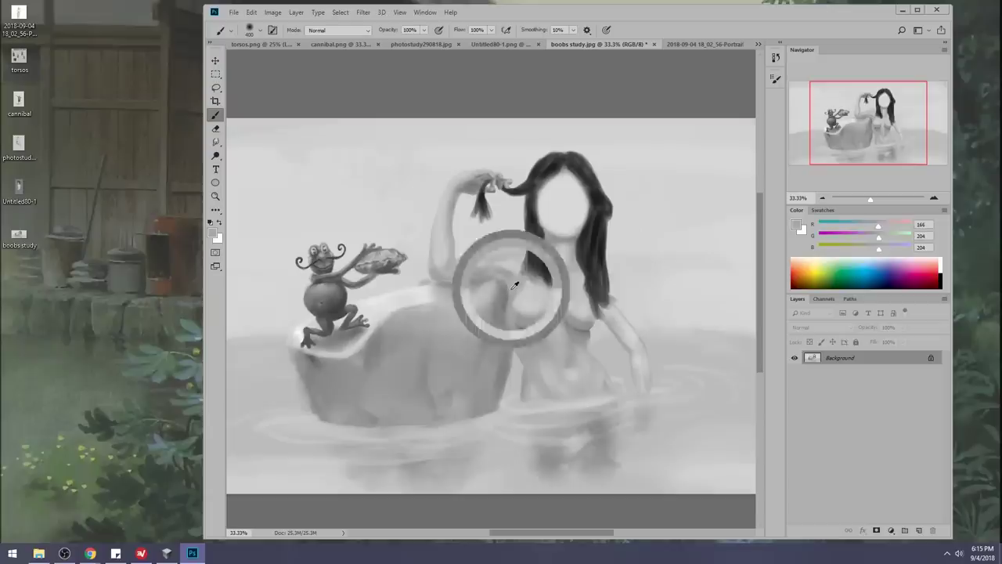
{"action": "left_click", "coordinate": [215, 142]}
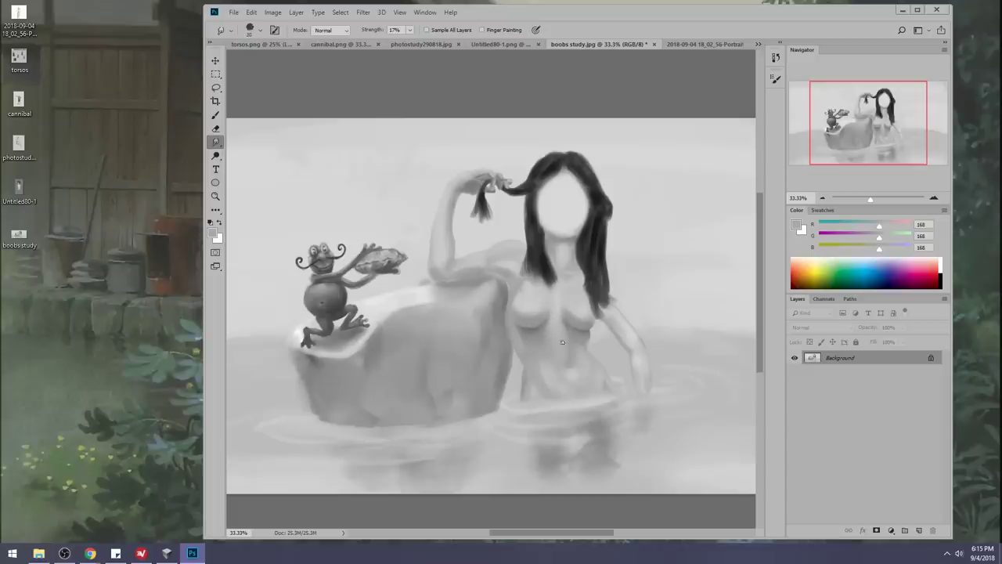
Resize the brush to 500 px and rework the breasts with sampled light grays (RGB 217 and 204).
{"action": "key", "text": "b"}
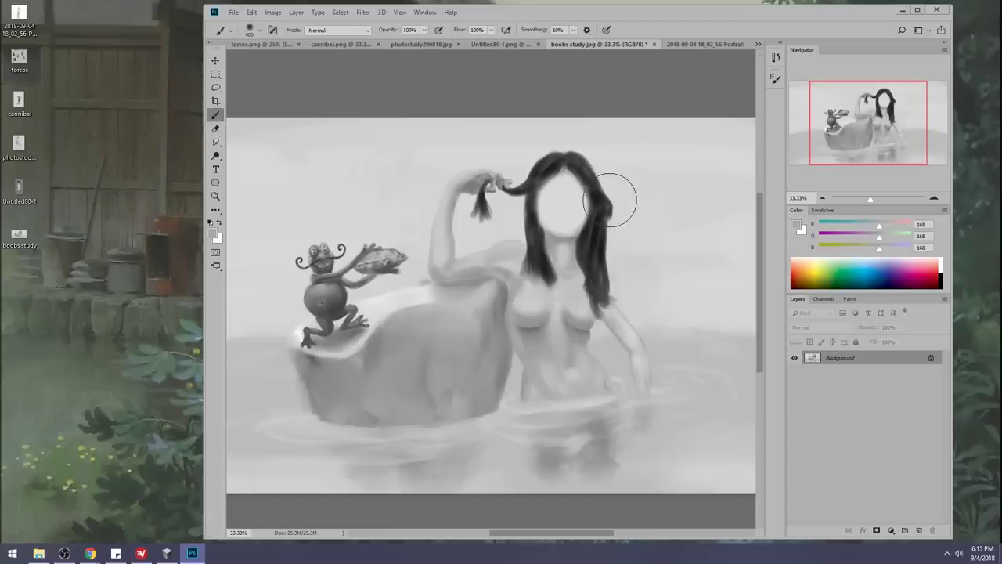
{"action": "left_click", "coordinate": [532, 302], "text": "alt"}
{"action": "left_click", "coordinate": [575, 169], "text": "alt"}
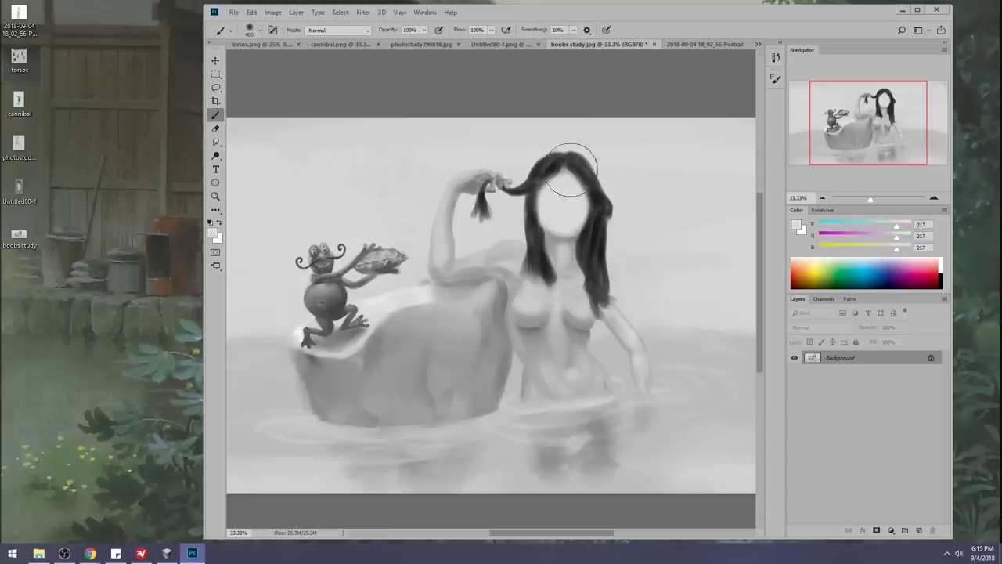
{"action": "key", "text": "bracketright"}
{"action": "key", "text": "bracketright"}
{"action": "key", "text": "bracketright"}
{"action": "key", "text": "bracketleft"}
{"action": "key", "text": "bracketleft"}
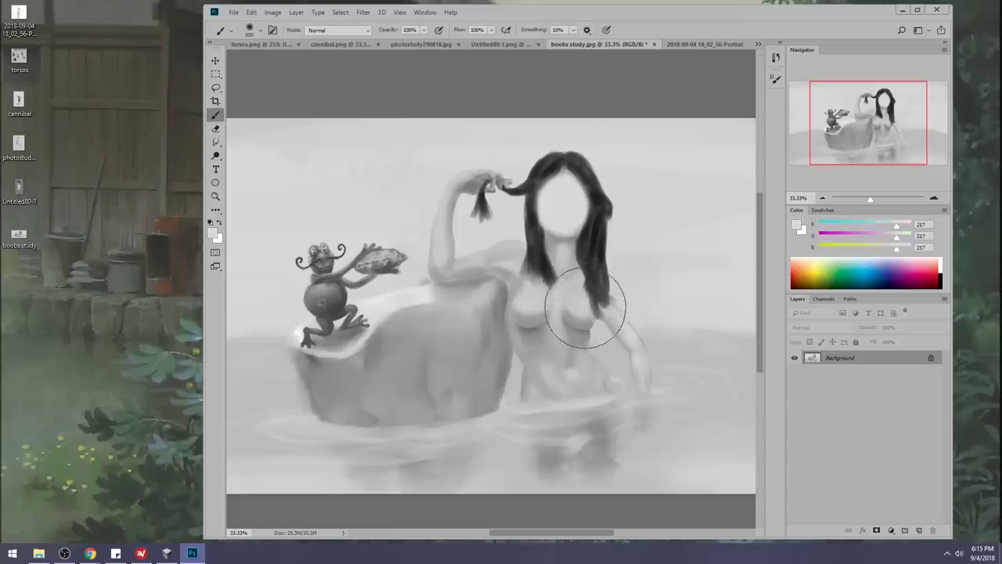
{"action": "left_click", "coordinate": [593, 288], "text": "alt"}
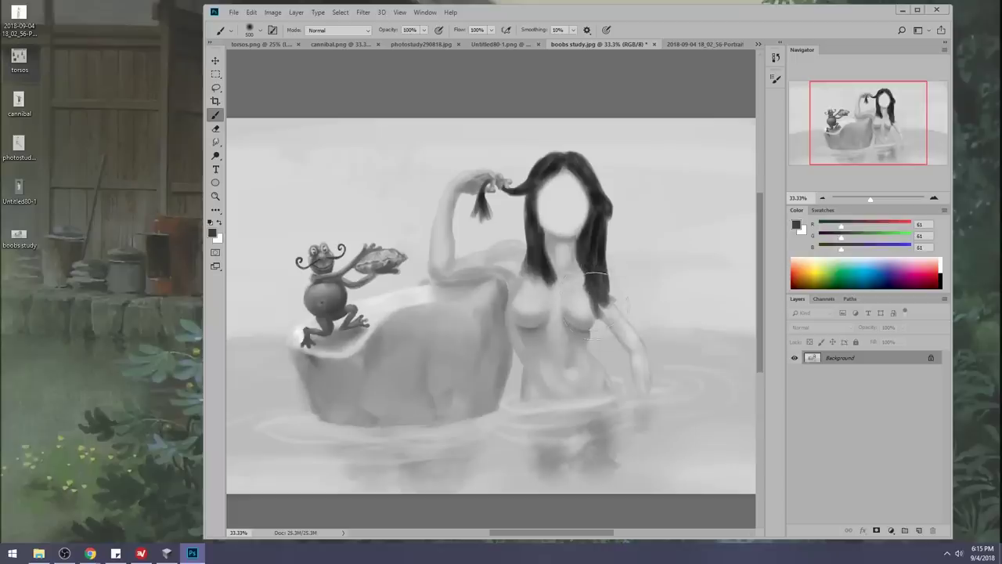
{"action": "left_click", "coordinate": [588, 304], "text": "alt"}
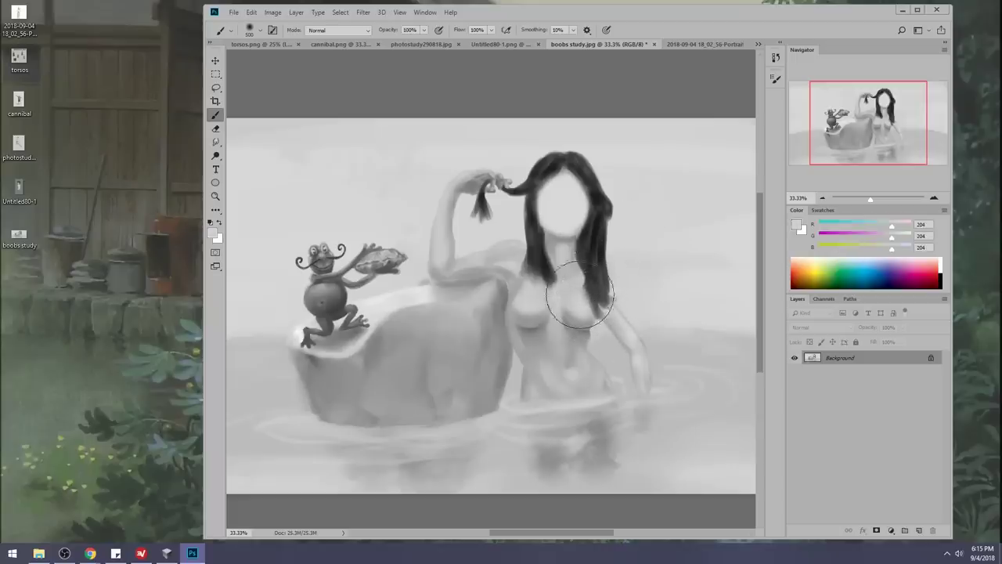
Lower the brush opacity to 68% and choose a lighter gray (RGB 234) as the painting color.
{"action": "left_click", "coordinate": [424, 32]}
{"action": "left_click_drag", "start_coordinate": [431, 41], "coordinate": [409, 41]}
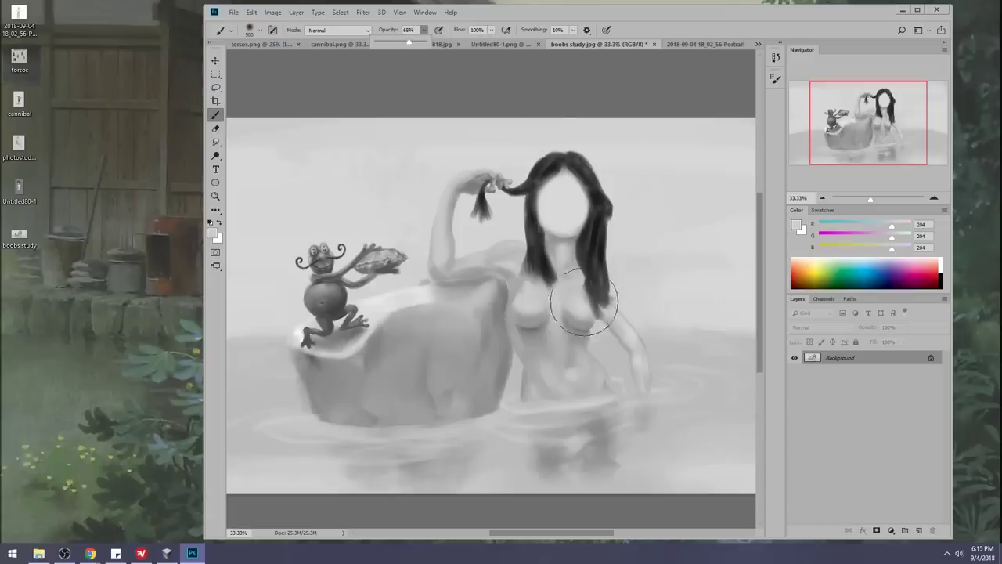
{"action": "left_click", "coordinate": [573, 200], "text": "alt"}
{"action": "left_click", "coordinate": [796, 226]}
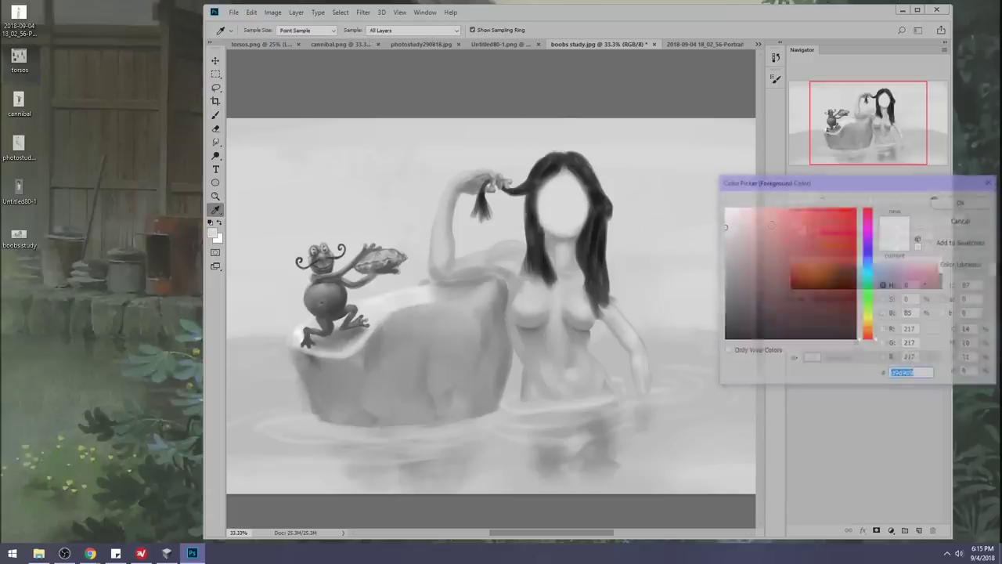
{"action": "left_click", "coordinate": [728, 220]}
{"action": "left_click", "coordinate": [962, 202]}
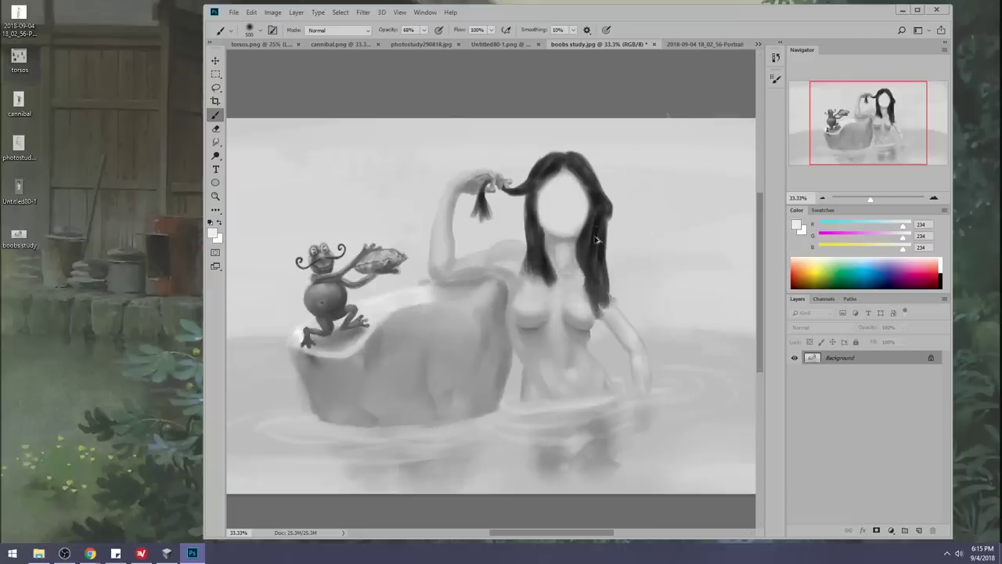
Lower the brush opacity to 41% and shade both breasts softly with sampled mid grays (RGB 159 and 168).
{"action": "left_click_drag", "start_coordinate": [425, 31], "coordinate": [411, 44]}
{"action": "left_click", "coordinate": [587, 301], "text": "alt"}
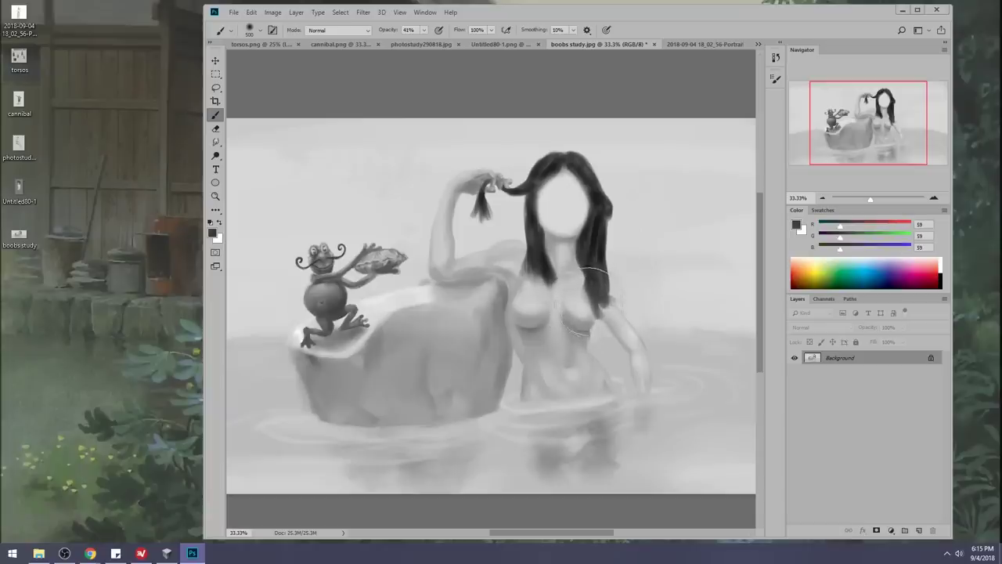
{"action": "left_click", "coordinate": [583, 309], "text": "alt"}
{"action": "left_click", "coordinate": [586, 308], "text": "alt"}
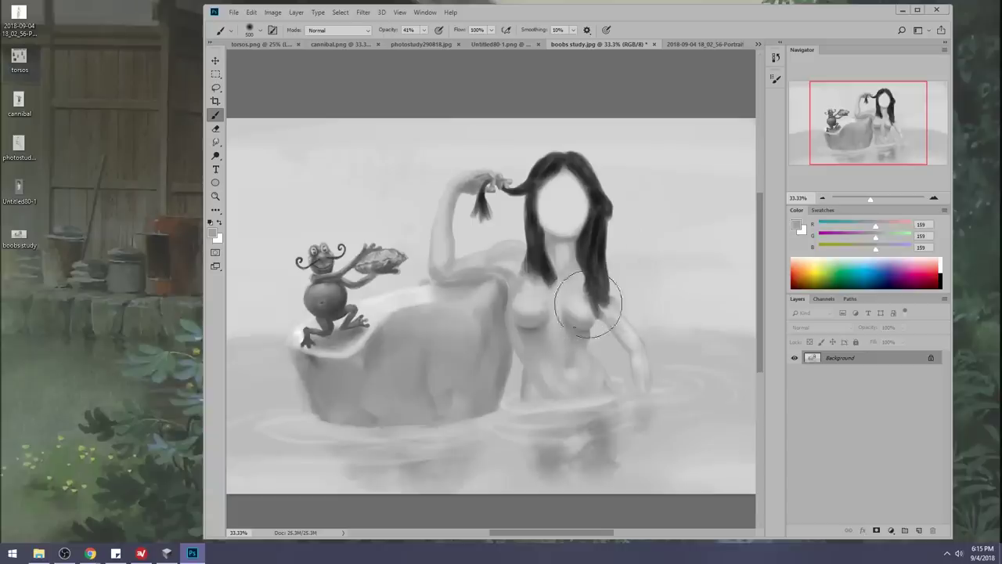
{"action": "left_click_drag", "start_coordinate": [525, 291], "coordinate": [523, 281]}
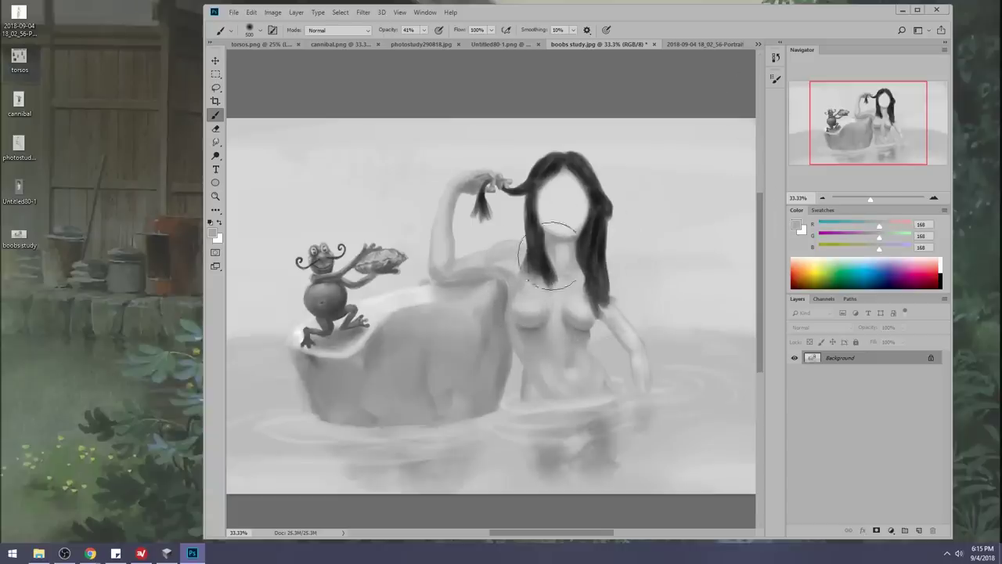
Brighten the breast beside the rock with white (RGB 255) and blend it using sampled grays (RGB 208 and 188).
{"action": "left_click", "coordinate": [522, 305], "text": "alt"}
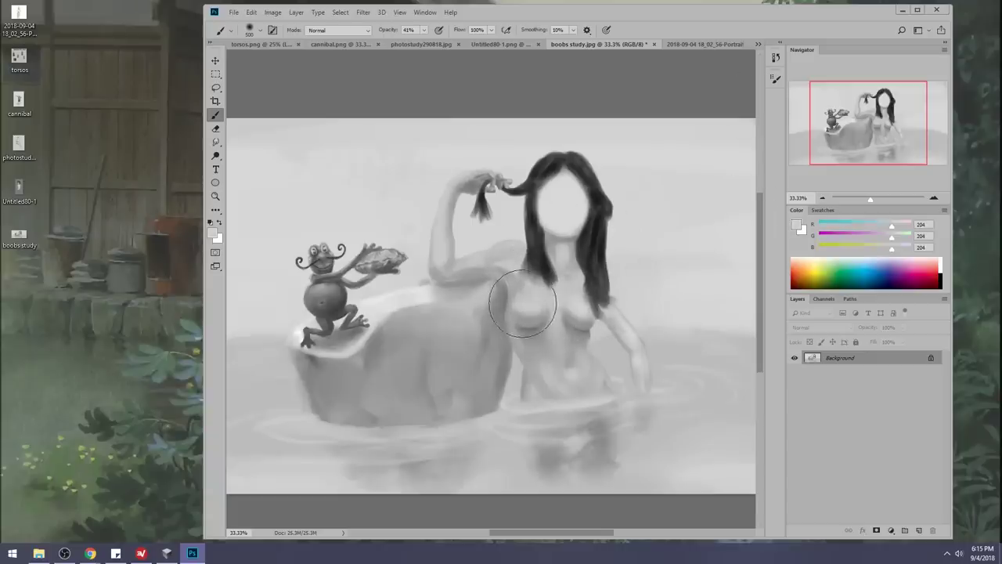
{"action": "left_click", "coordinate": [797, 226]}
{"action": "left_click", "coordinate": [939, 203]}
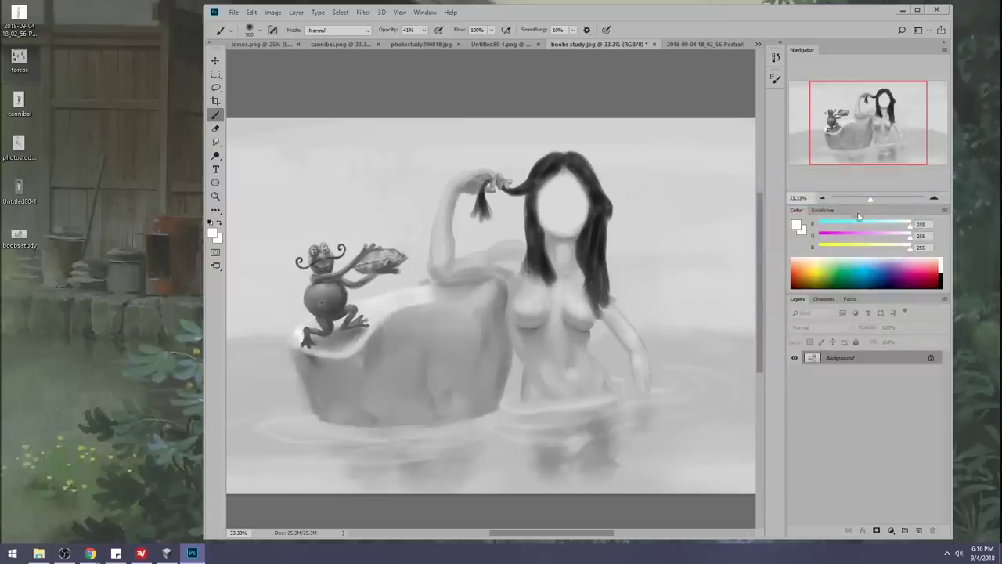
{"action": "left_click", "coordinate": [528, 294], "text": "alt"}
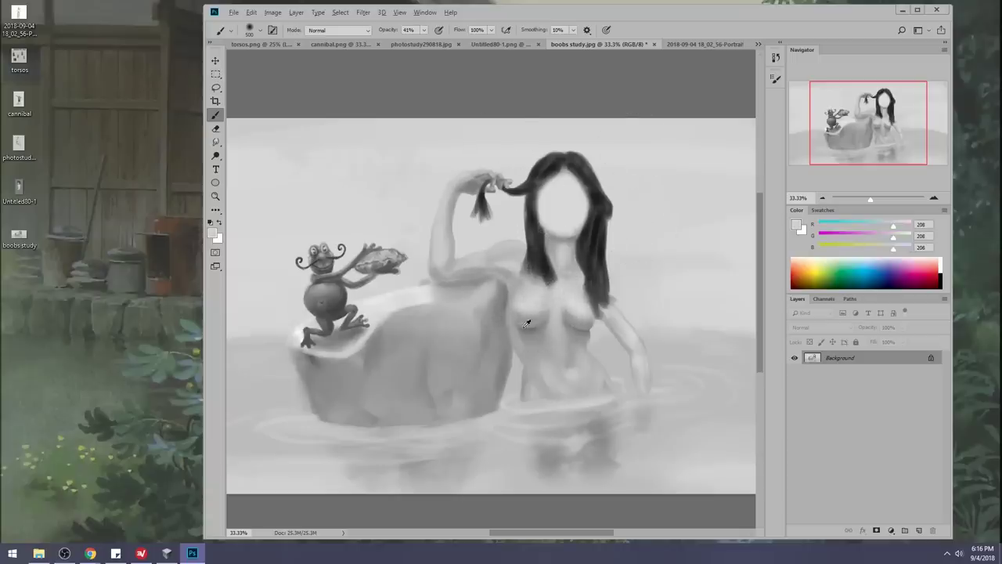
{"action": "left_click", "coordinate": [527, 321], "text": "alt"}
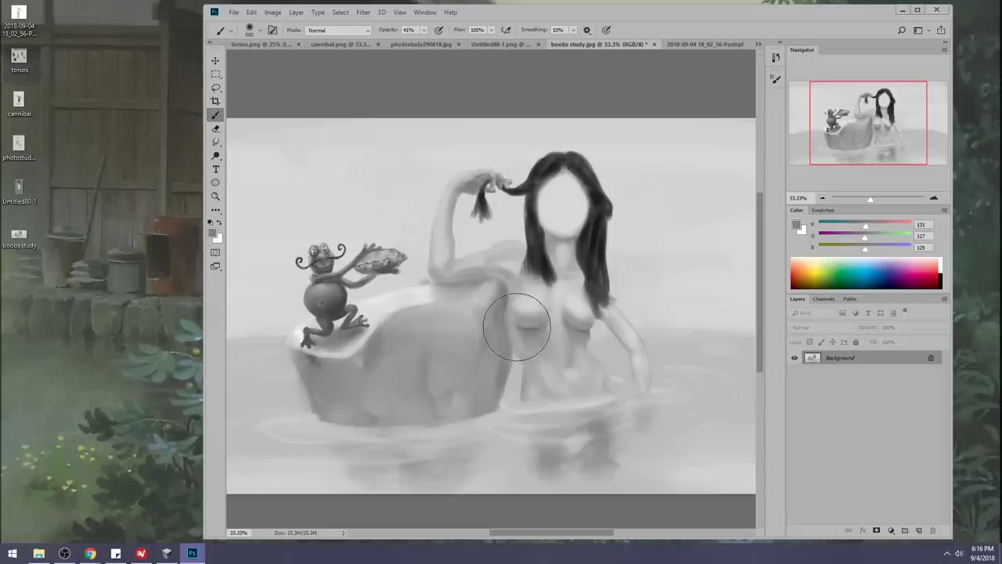
{"action": "left_click", "coordinate": [480, 253], "text": "alt"}
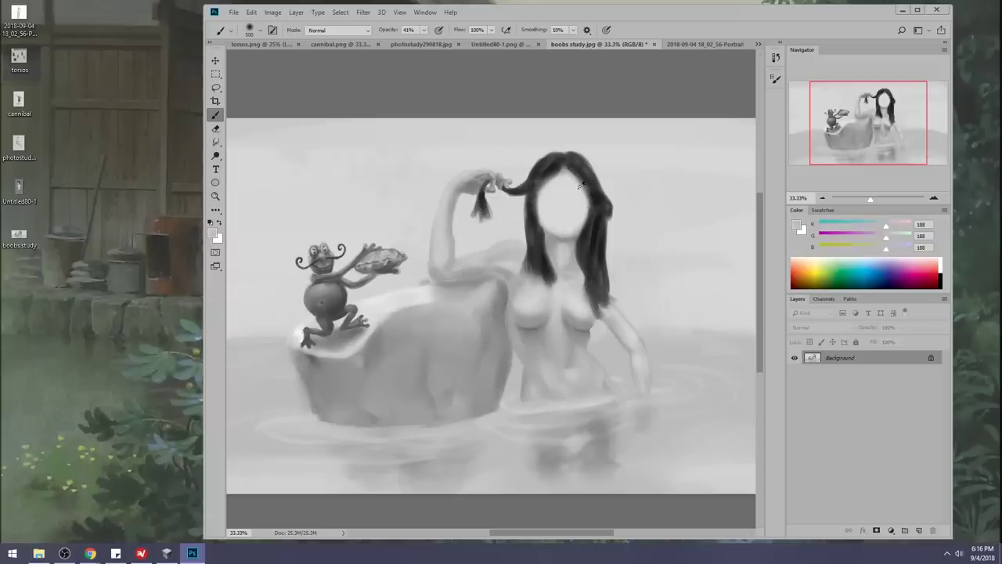
Sample dark gray (RGB 49) from the hair, shrink the brush to 150 px, paint a small dark navel and smudge it.
{"action": "left_click", "coordinate": [588, 253], "text": "alt"}
{"action": "key", "text": "["}
{"action": "key", "text": "["}
{"action": "key", "text": "["}
{"action": "key", "text": "["}
{"action": "key", "text": "["}
{"action": "key", "text": "["}
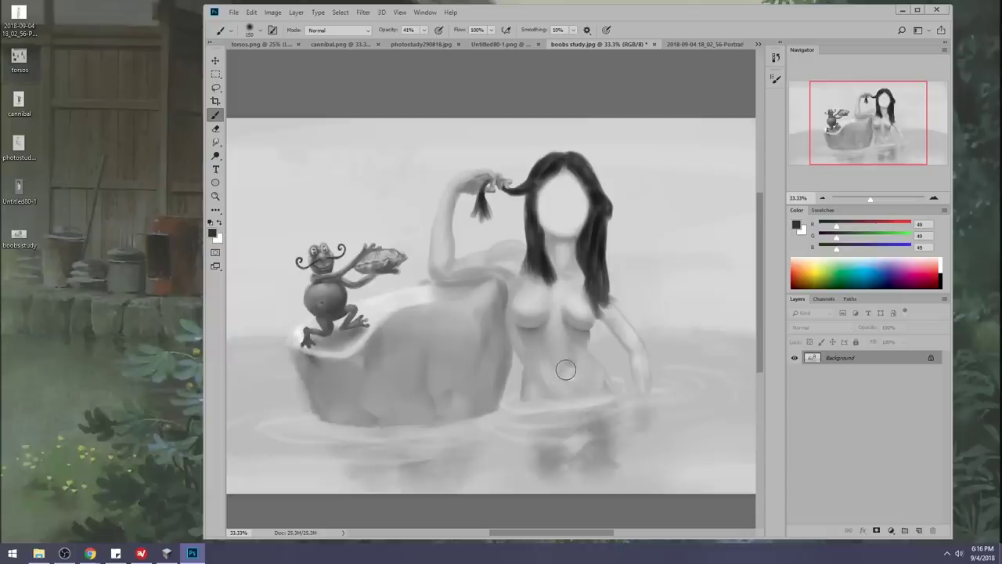
{"action": "key", "text": "bracketright"}
{"action": "left_click", "coordinate": [216, 142]}
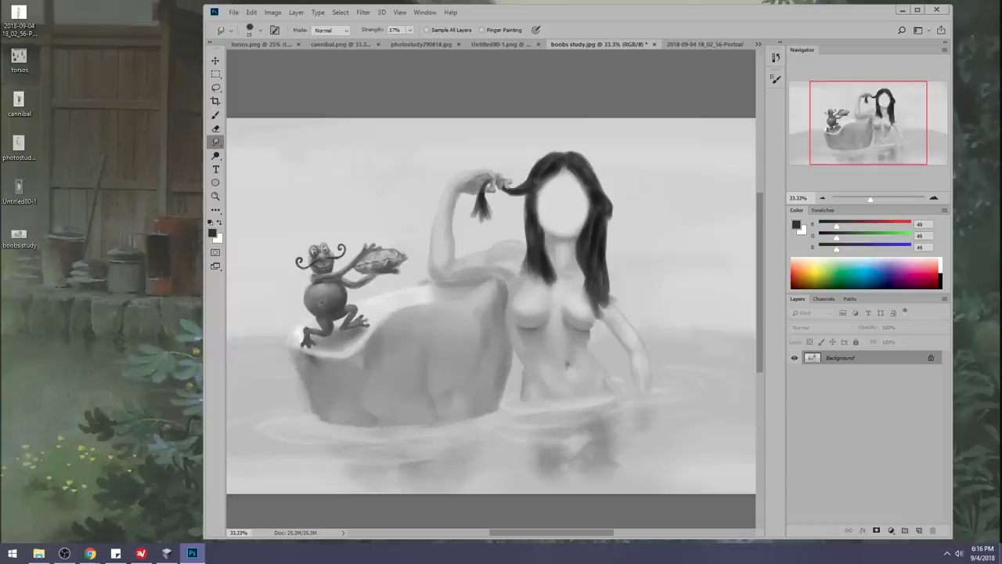
Soften the navel with a 250 px brush in sampled light and mid grays (RGB 195 and 127), and smudge it.
{"action": "key", "text": "b"}
{"action": "left_click", "coordinate": [573, 368], "text": "alt"}
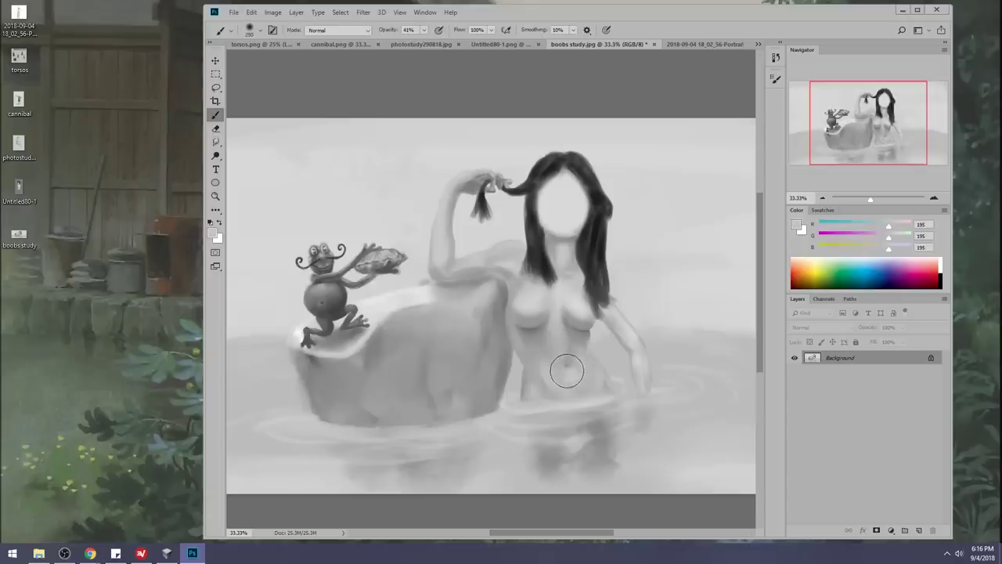
{"action": "left_click", "coordinate": [578, 354], "text": "alt"}
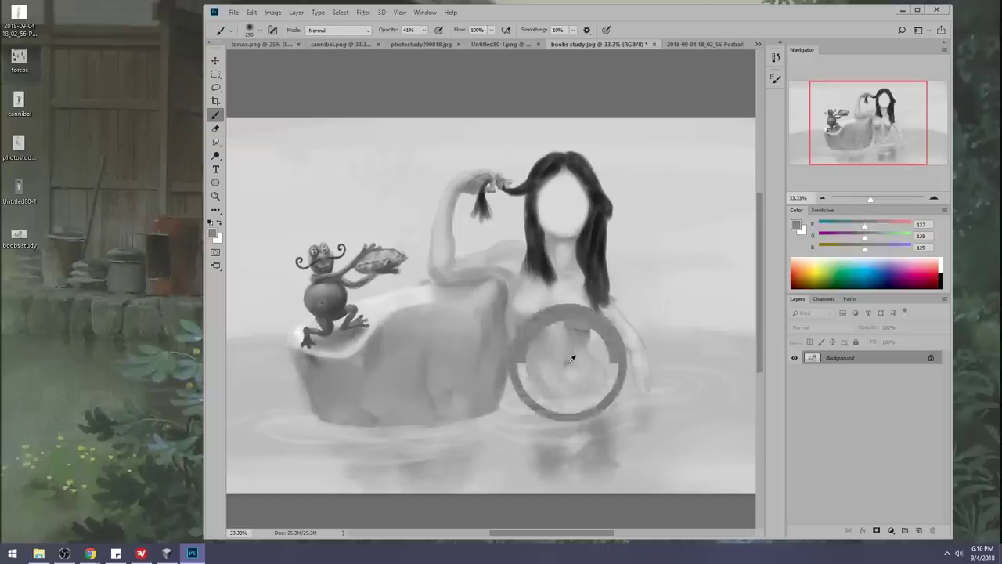
{"action": "left_click", "coordinate": [216, 143]}
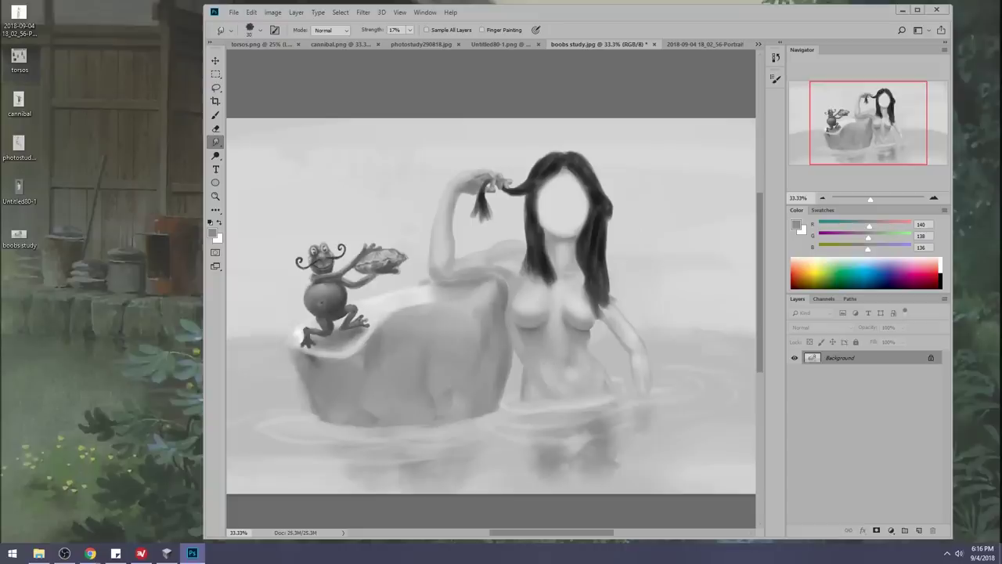
Sample light gray (RGB 194) near the neck and dark gray (RGB 56) from the hair with the Brush tool.
{"action": "key", "text": "b"}
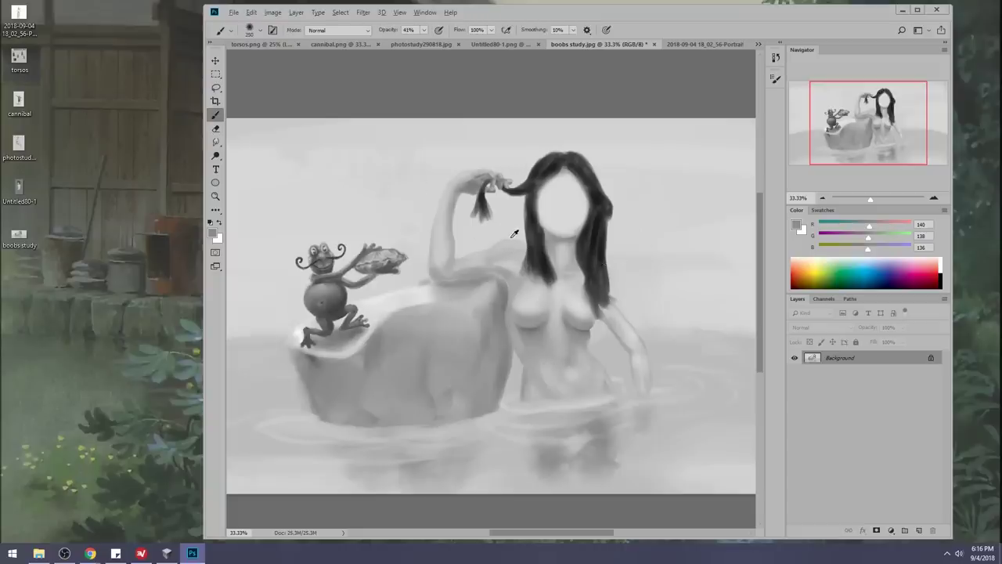
{"action": "left_click_drag", "start_coordinate": [523, 238], "coordinate": [569, 242], "text": "alt"}
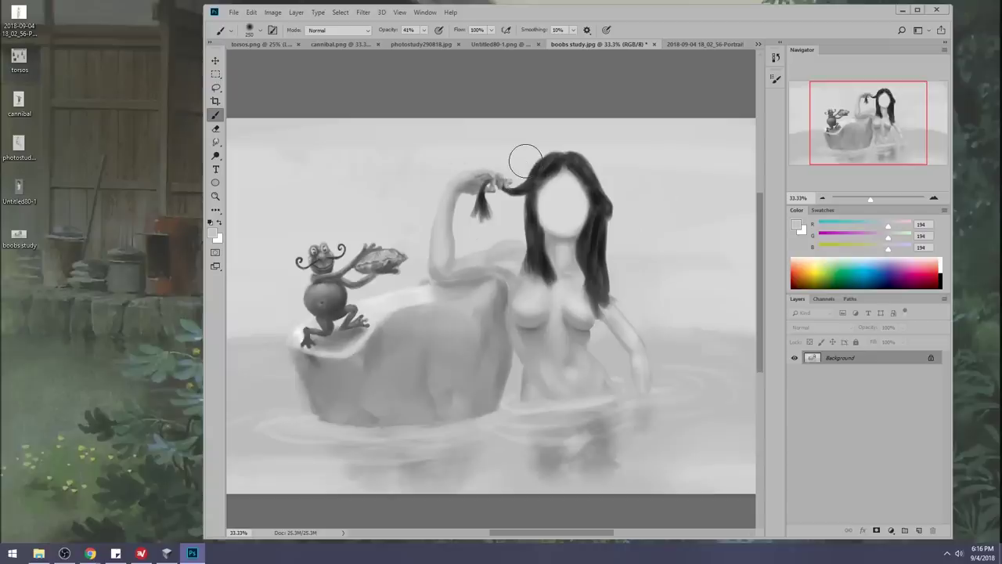
{"action": "left_click", "coordinate": [542, 242], "text": "alt"}
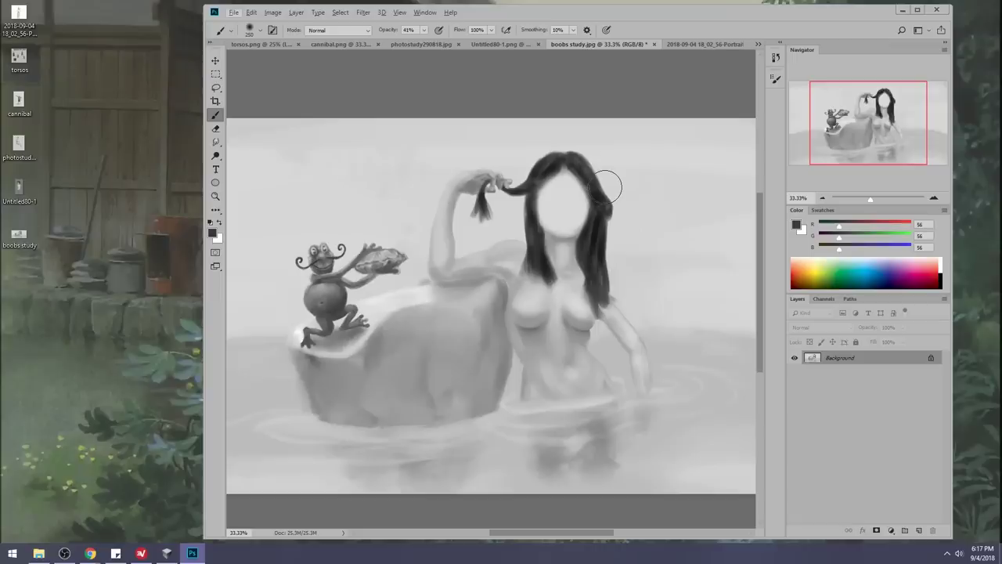
Close the boobs study painting with its changes saved and bring up the torsos.png document.
{"action": "left_click", "coordinate": [653, 43]}
{"action": "left_click", "coordinate": [530, 208]}
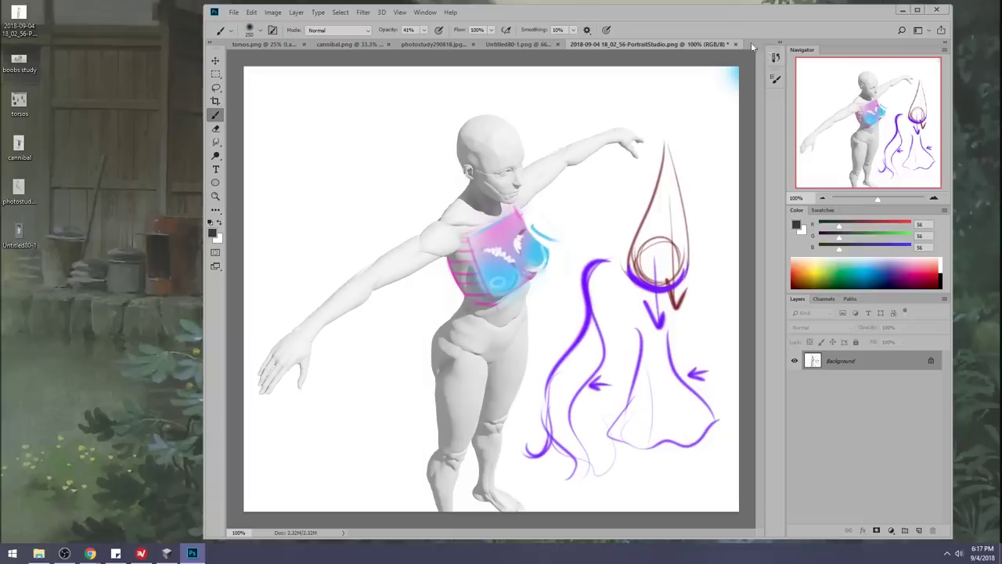
{"action": "left_click", "coordinate": [274, 43]}
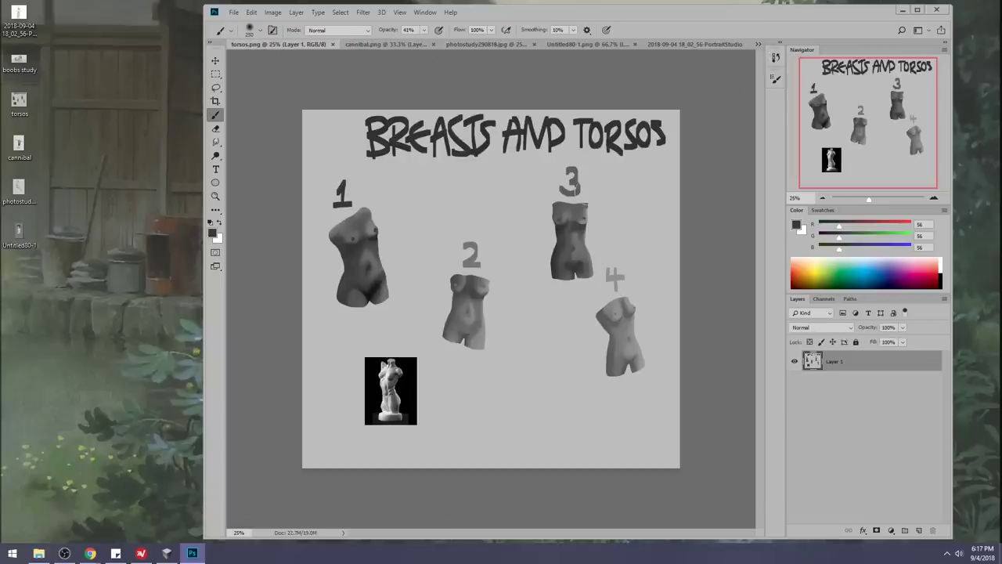
Retouch the shading around torso 1's outer breast with the Brush tool in sampled grays (RGB 74 and 109).
{"action": "key", "text": "z"}
{"action": "left_click_drag", "start_coordinate": [312, 193], "coordinate": [502, 317]}
{"action": "key", "text": "b"}
{"action": "left_click", "coordinate": [418, 201], "text": "alt"}
{"action": "left_click", "coordinate": [414, 244], "text": "alt"}
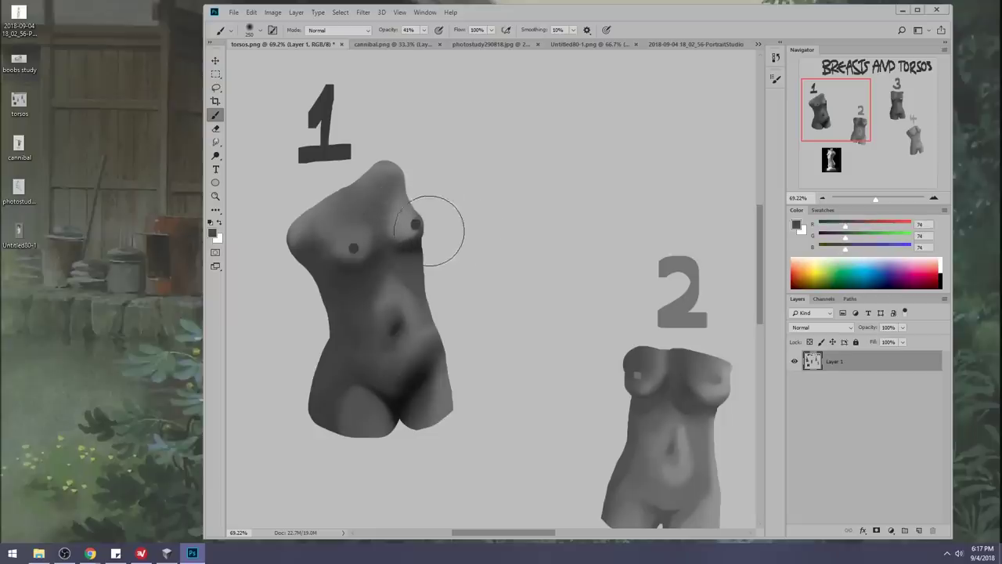
{"action": "left_click", "coordinate": [410, 216], "text": "alt"}
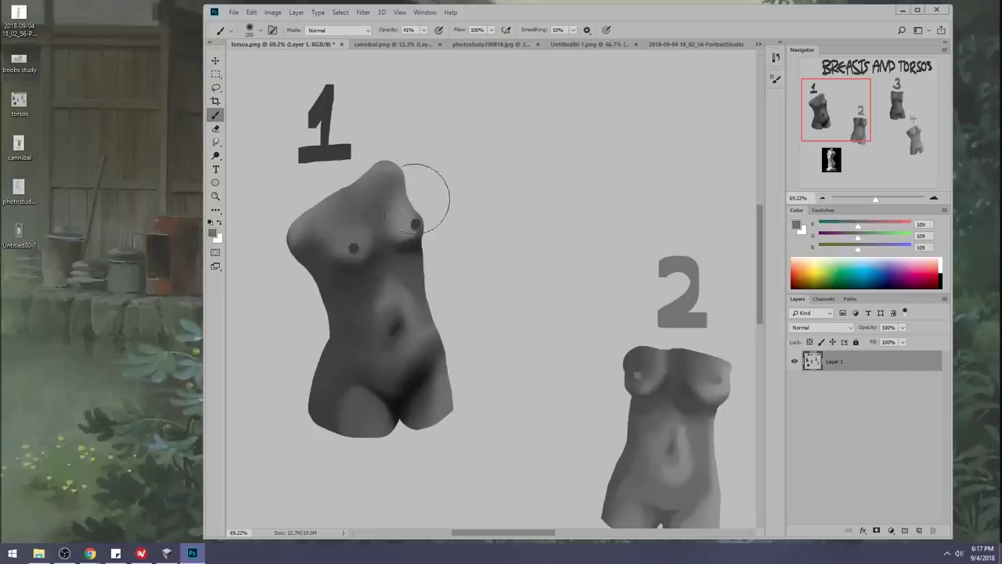
Shrink the brush to 125 px and refine the shading under torso 1's breasts in sampled grays (RGB 90, 118 and 41).
{"action": "key", "text": "bracketleft"}
{"action": "key", "text": "bracketleft"}
{"action": "key", "text": "bracketleft"}
{"action": "key", "text": "bracketleft"}
{"action": "left_click", "coordinate": [371, 236], "text": "alt"}
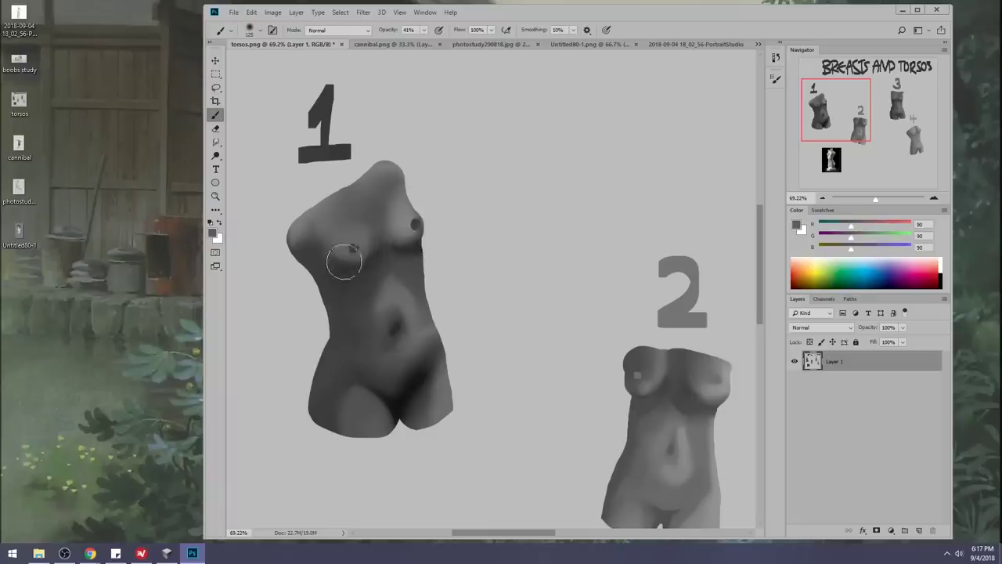
{"action": "left_click", "coordinate": [412, 237], "text": "alt"}
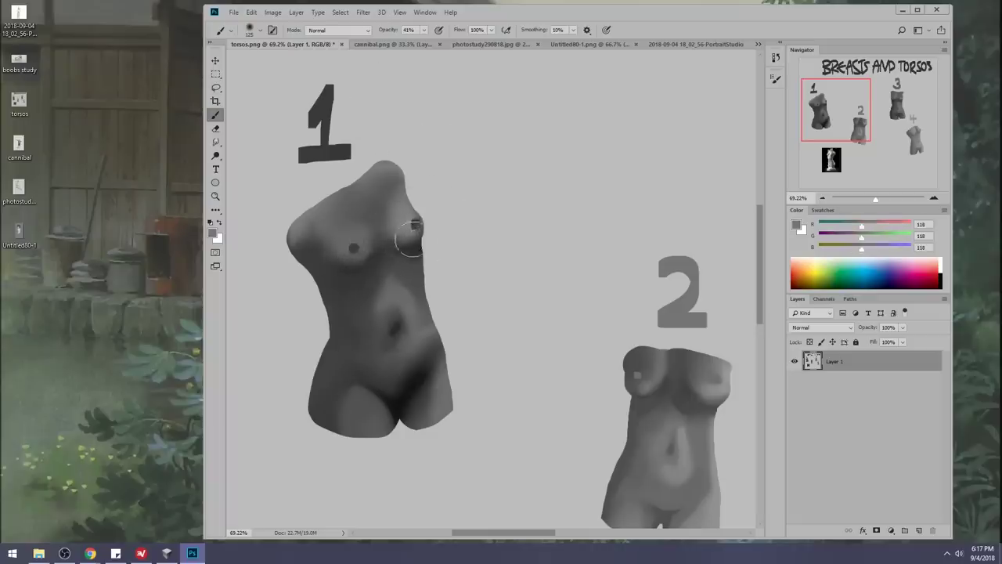
{"action": "left_click", "coordinate": [420, 248], "text": "alt"}
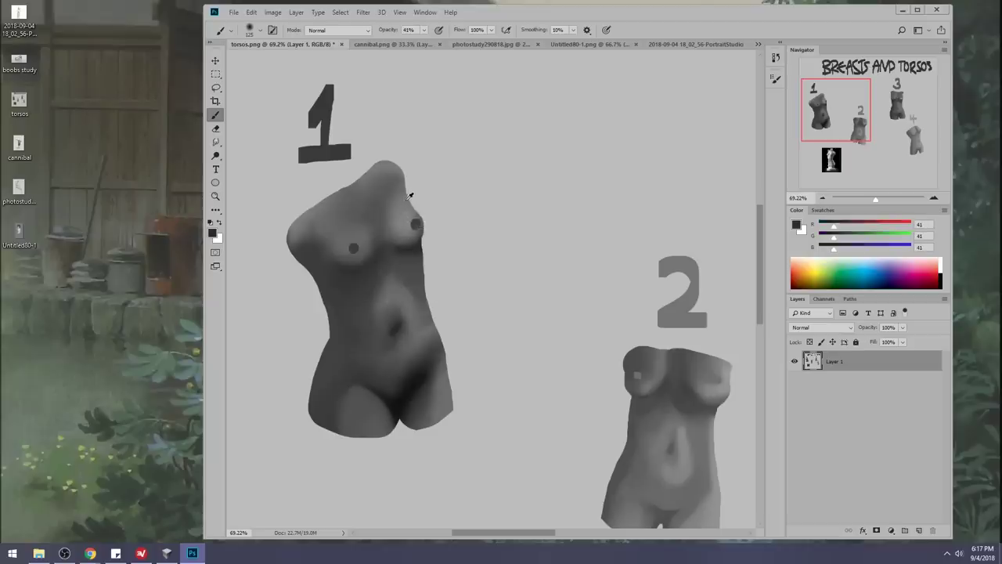
Start the Liquify filter and push torso 1's outer breast outward with a 125 px Forward Warp brush.
{"action": "left_click", "coordinate": [363, 12]}
{"action": "left_click", "coordinate": [427, 94]}
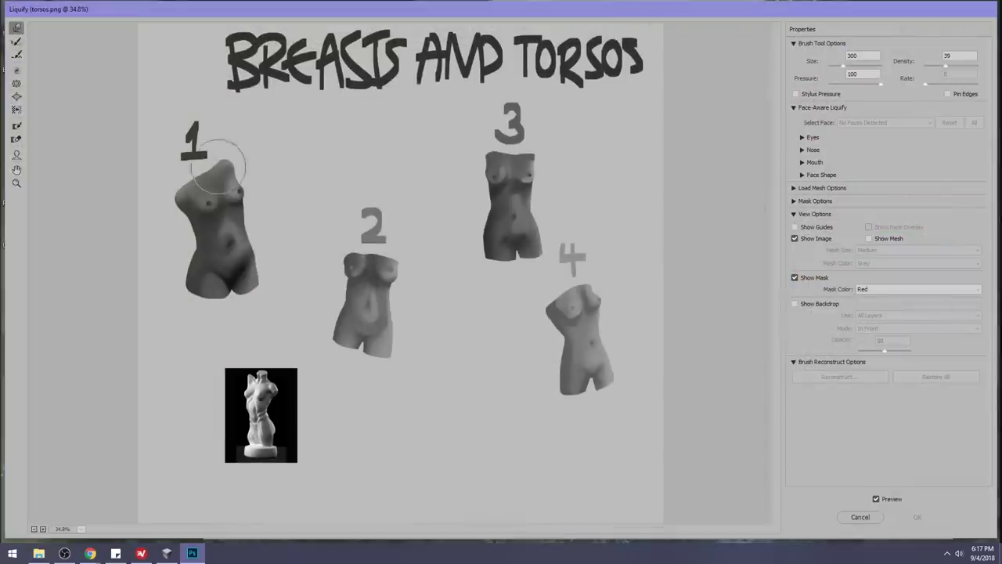
{"action": "key", "text": "z"}
{"action": "left_click_drag", "start_coordinate": [221, 159], "coordinate": [312, 309]}
{"action": "key", "text": "w"}
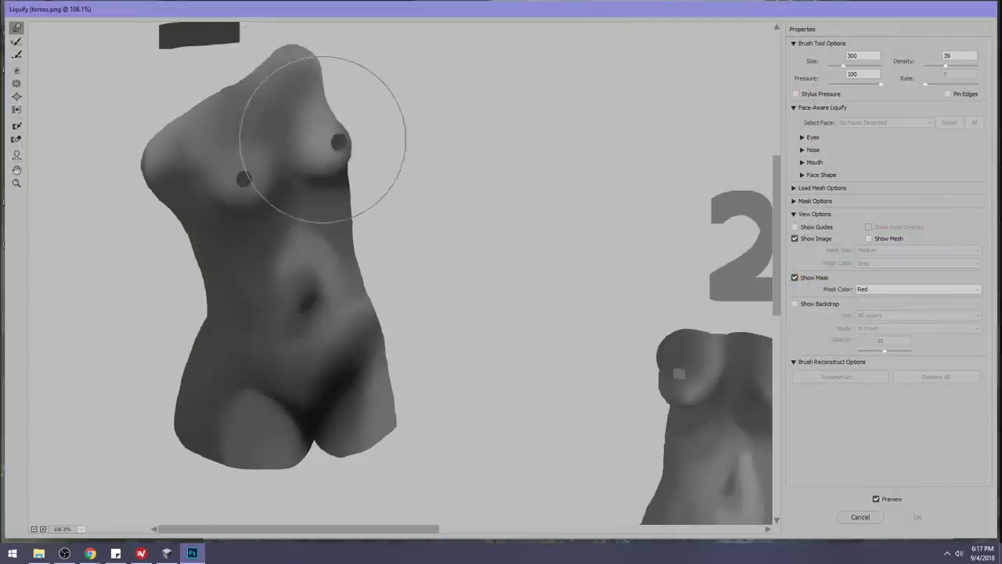
{"action": "key", "text": "bracketleft"}
{"action": "key", "text": "bracketleft"}
{"action": "key", "text": "bracketleft"}
{"action": "left_click_drag", "start_coordinate": [331, 167], "coordinate": [340, 161]}
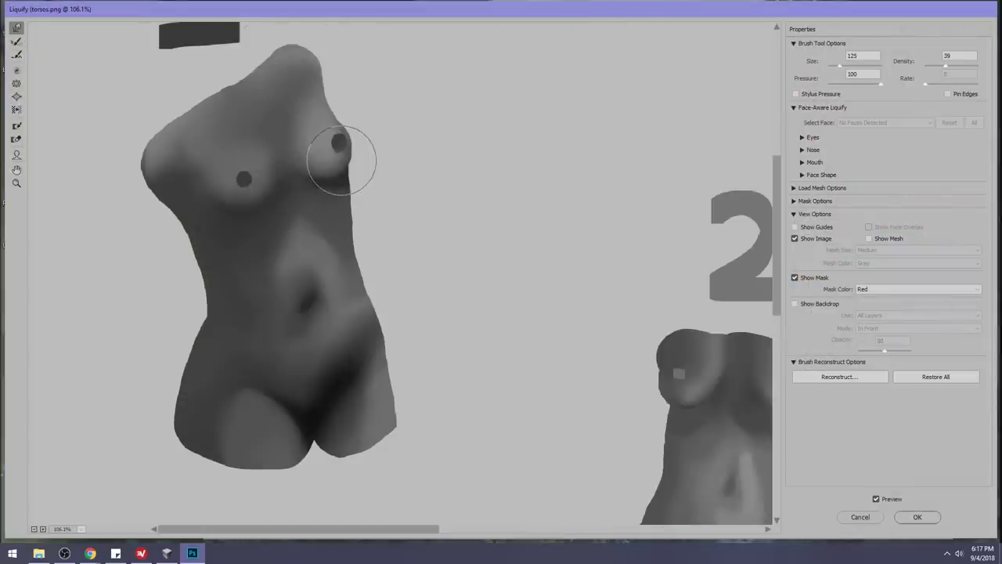
Reshape the lower contour and nipple of torso 1's outer breast with a small warp brush of 40 to 50 px.
{"action": "key", "text": "bracketleft"}
{"action": "key", "text": "bracketleft"}
{"action": "key", "text": "bracketleft"}
{"action": "key", "text": "bracketleft"}
{"action": "key", "text": "bracketleft"}
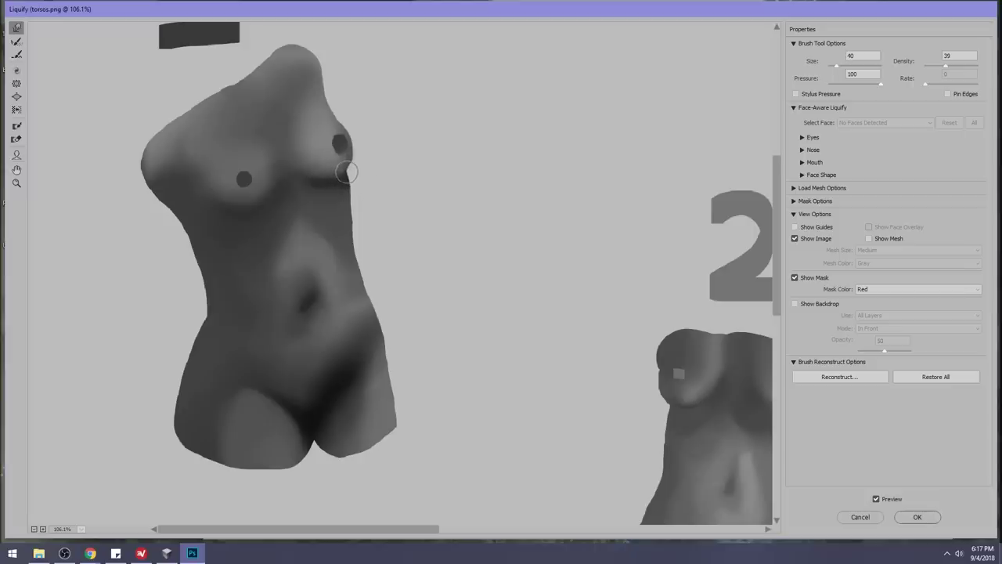
{"action": "key", "text": "bracketright"}
{"action": "key", "text": "bracketright"}
{"action": "key", "text": "bracketright"}
{"action": "key", "text": "bracketright"}
{"action": "key", "text": "bracketright"}
{"action": "key", "text": "bracketright"}
{"action": "key", "text": "bracketleft"}
{"action": "key", "text": "bracketleft"}
{"action": "key", "text": "bracketleft"}
{"action": "key", "text": "bracketleft"}
{"action": "key", "text": "bracketleft"}
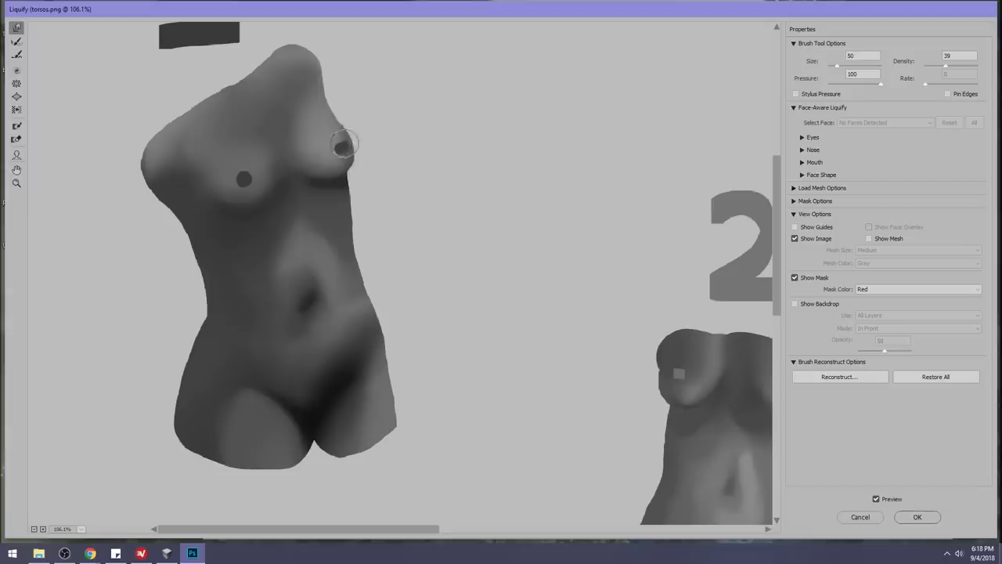
Lower the warp brush density to 19 and move the nipple and underside of torso 1's front breast slightly downward.
{"action": "left_click_drag", "start_coordinate": [928, 69], "coordinate": [935, 69]}
{"action": "key", "text": "bracketleft"}
{"action": "key", "text": "bracketright"}
{"action": "key", "text": "bracketright"}
{"action": "key", "text": "bracketright"}
{"action": "key", "text": "bracketright"}
{"action": "key", "text": "bracketright"}
{"action": "key", "text": "bracketleft"}
{"action": "key", "text": "bracketleft"}
{"action": "key", "text": "bracketleft"}
{"action": "key", "text": "bracketleft"}
{"action": "key", "text": "bracketright"}
{"action": "key", "text": "bracketright"}
{"action": "key", "text": "bracketright"}
{"action": "key", "text": "bracketright"}
{"action": "key", "text": "bracketright"}
{"action": "key", "text": "bracketright"}
{"action": "key", "text": "bracketright"}
{"action": "key", "text": "bracketright"}
{"action": "key", "text": "bracketright"}
{"action": "key", "text": "bracketright"}
{"action": "key", "text": "bracketright"}
{"action": "key", "text": "bracketright"}
{"action": "key", "text": "bracketright"}
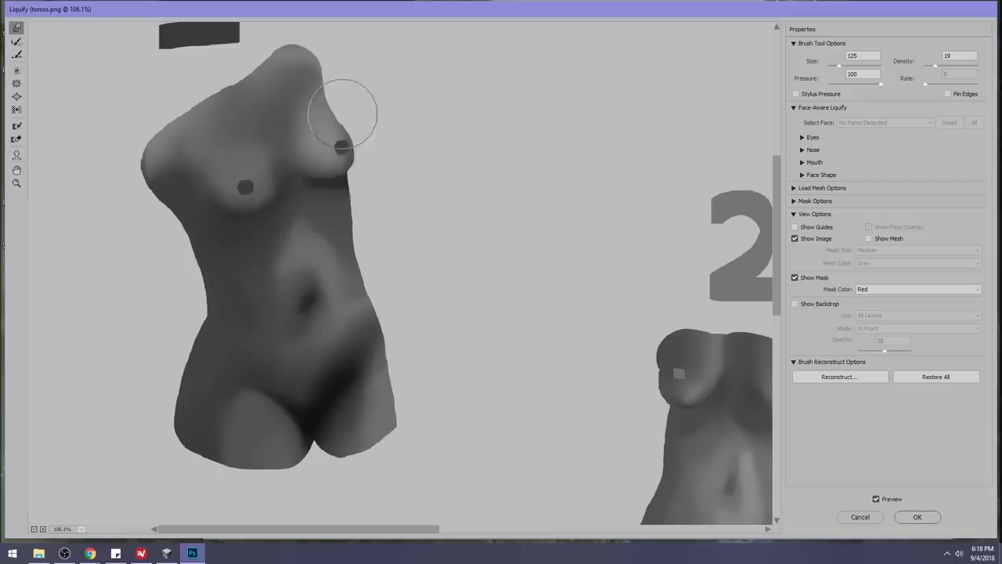
Round out torso 1's outer breast contour with warp brush sizes between 90 and 175, and apply the Liquify changes.
{"action": "key", "text": "bracketleft"}
{"action": "key", "text": "bracketleft"}
{"action": "key", "text": "bracketleft"}
{"action": "key", "text": "bracketleft"}
{"action": "key", "text": "bracketleft"}
{"action": "key", "text": "bracketleft"}
{"action": "key", "text": "bracketleft"}
{"action": "key", "text": "bracketleft"}
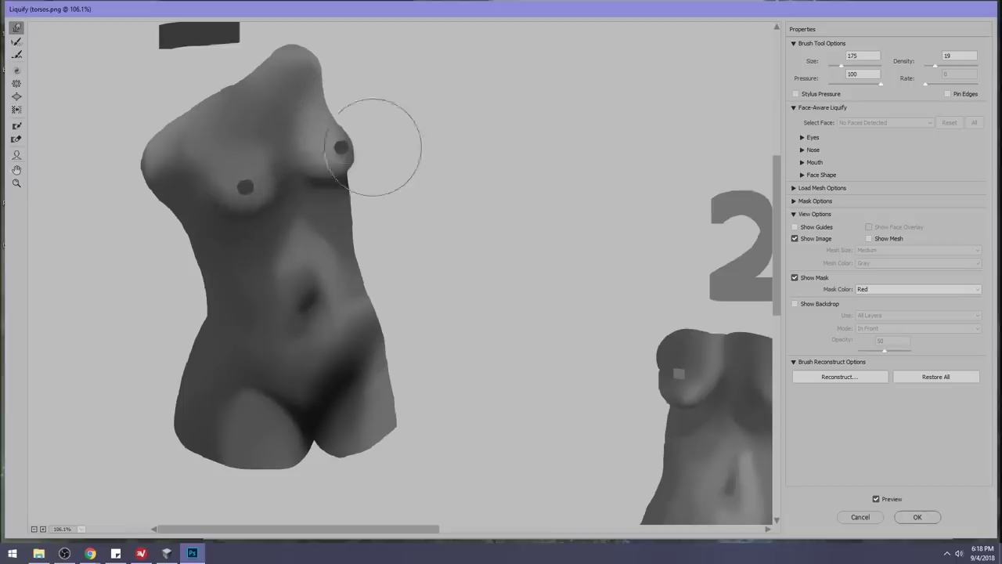
{"action": "key", "text": "bracketleft"}
{"action": "key", "text": "bracketleft"}
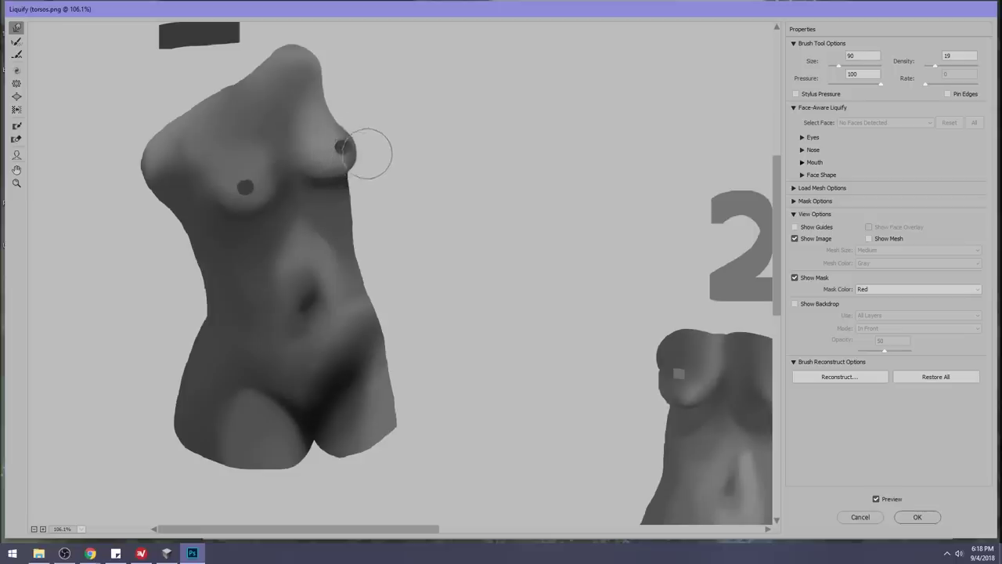
{"action": "key", "text": "bracketright"}
{"action": "key", "text": "bracketright"}
{"action": "key", "text": "bracketright"}
{"action": "key", "text": "bracketright"}
{"action": "key", "text": "bracketright"}
{"action": "key", "text": "bracketright"}
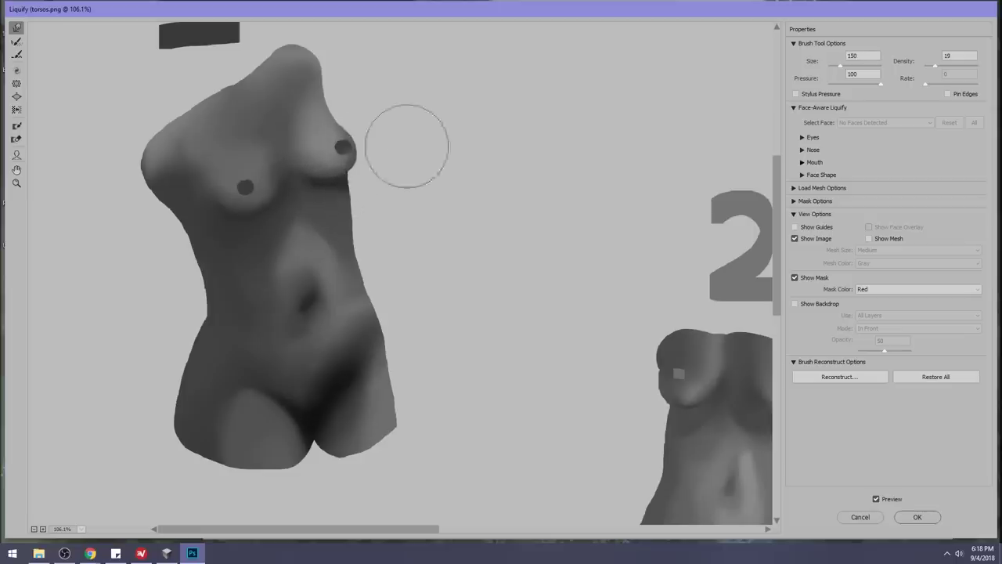
{"action": "left_click", "coordinate": [917, 517]}
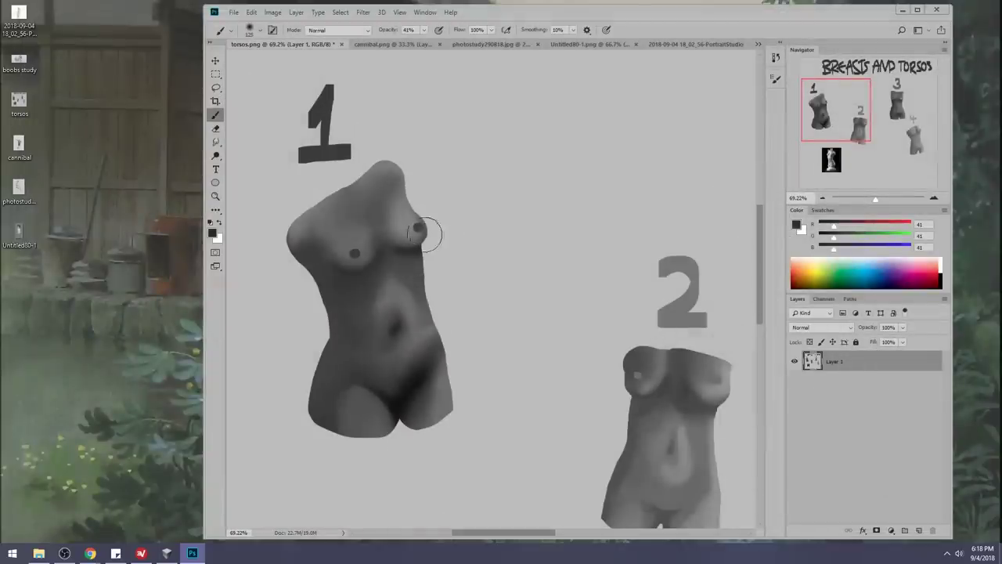
Soften the shadow below torso 1's breasts with RGB 95, and shade the outer breast's underside with RGB 78 in Darken mode at 67% opacity.
{"action": "left_click", "coordinate": [411, 269], "text": "alt"}
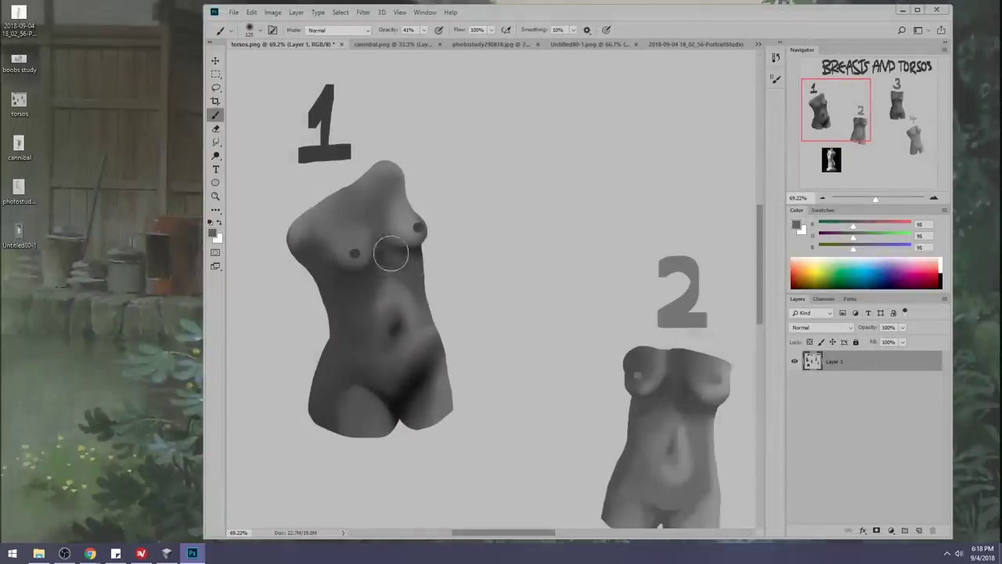
{"action": "mouse_move", "coordinate": [399, 254]}
{"action": "left_mouse_down"}
{"action": "mouse_move", "coordinate": [411, 267]}
{"action": "mouse_move", "coordinate": [398, 255]}
{"action": "mouse_move", "coordinate": [382, 282]}
{"action": "left_mouse_up"}
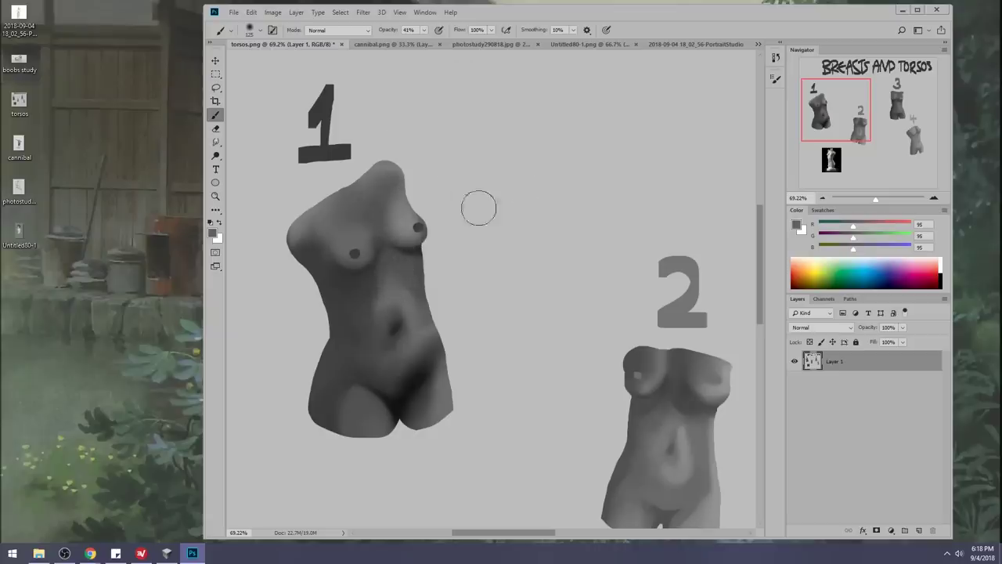
{"action": "left_click", "coordinate": [418, 228], "text": "alt"}
{"action": "left_click", "coordinate": [423, 230], "text": "alt"}
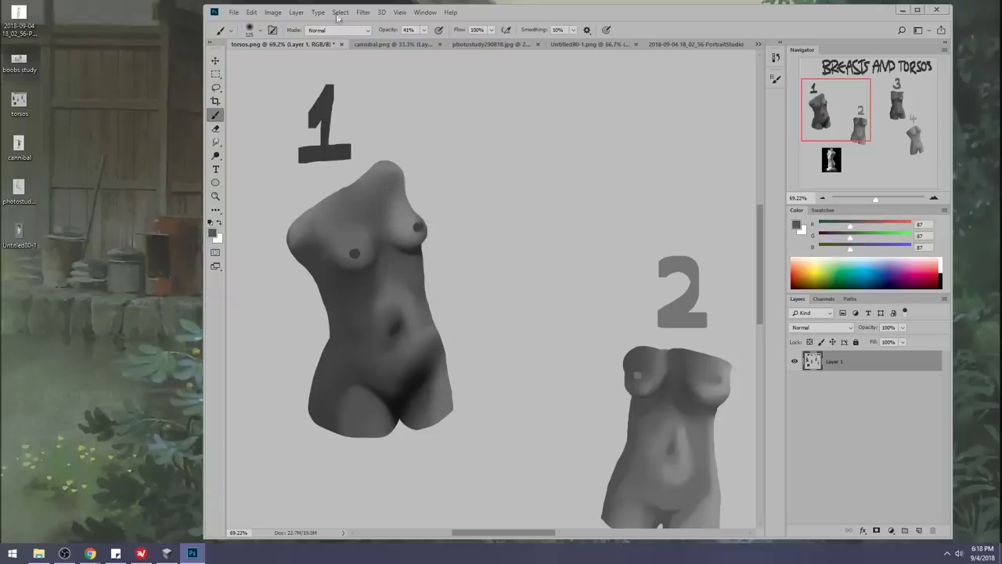
{"action": "left_click", "coordinate": [426, 231], "text": "alt"}
{"action": "left_click", "coordinate": [338, 30]}
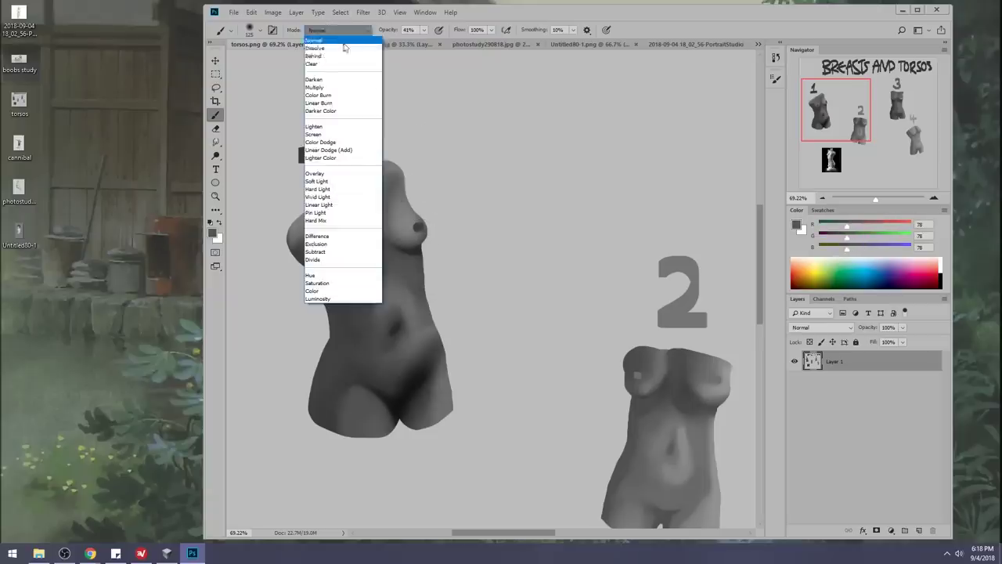
{"action": "left_click", "coordinate": [337, 79]}
{"action": "left_click", "coordinate": [423, 32]}
{"action": "left_click", "coordinate": [425, 233], "text": "alt"}
{"action": "mouse_move", "coordinate": [425, 233]}
{"action": "left_mouse_down"}
{"action": "mouse_move", "coordinate": [391, 239]}
{"action": "mouse_move", "coordinate": [401, 243]}
{"action": "left_mouse_up"}
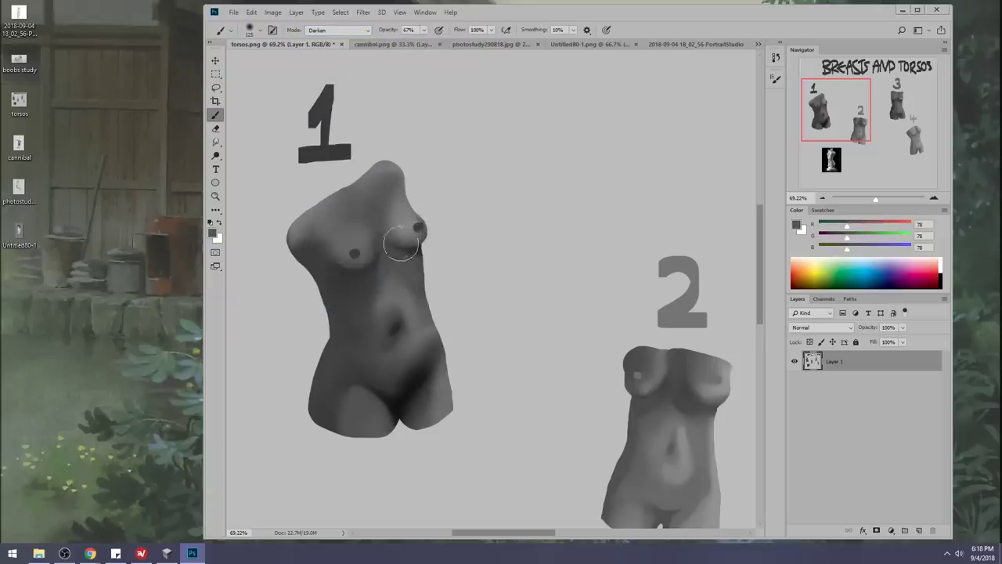
Sample grays (RGB 99 and 131) from torso 1's outer breast and enlarge the brush to 200 px.
{"action": "left_click", "coordinate": [420, 230], "text": "alt"}
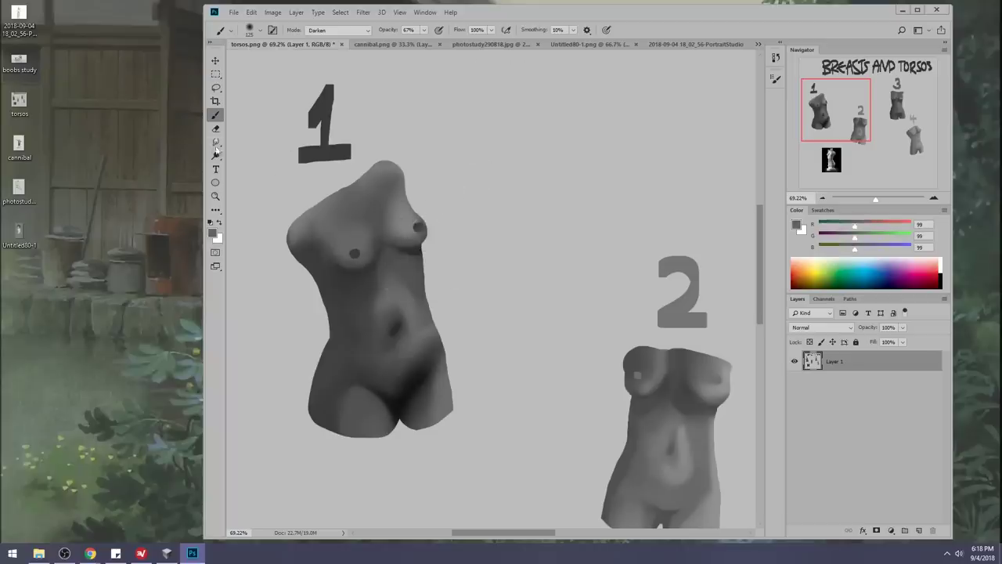
{"action": "key", "text": "r"}
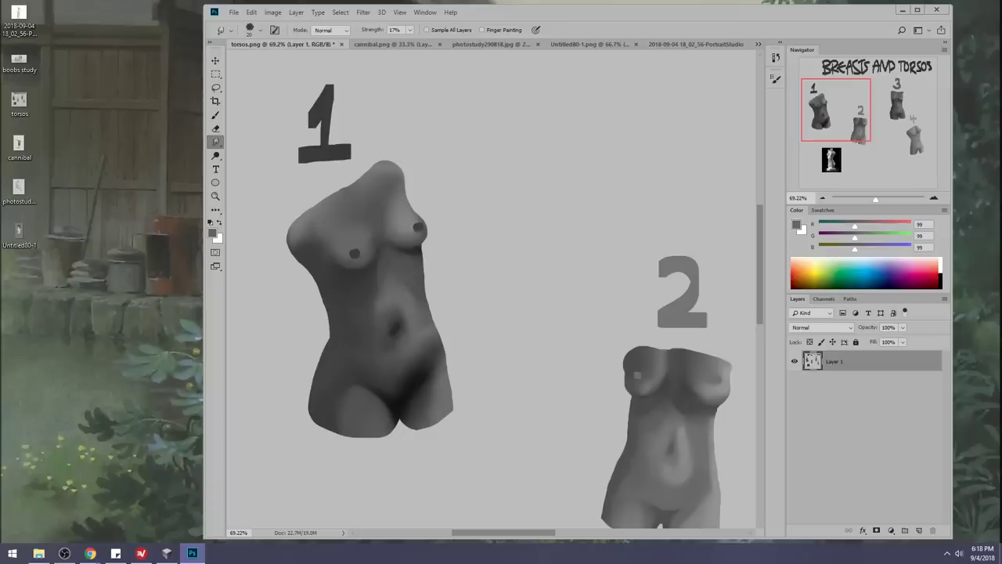
{"action": "key", "text": "b"}
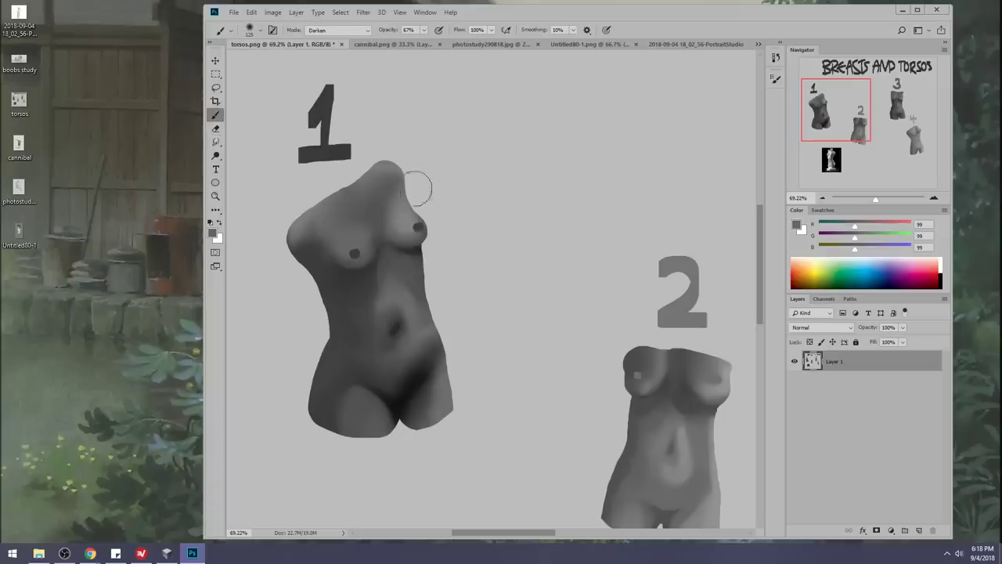
{"action": "left_click", "coordinate": [404, 222], "text": "alt"}
{"action": "key", "text": "bracketright"}
{"action": "key", "text": "bracketright"}
{"action": "key", "text": "bracketright"}
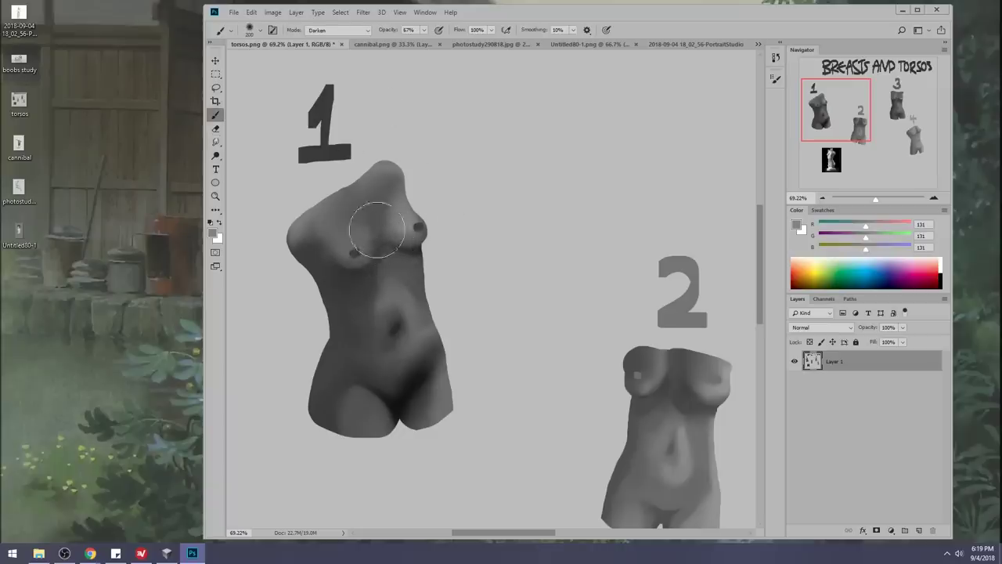
Set the brush mode back to Normal and paint the sternum between torso 1's breasts in sampled gray (RGB 95).
{"action": "left_click", "coordinate": [339, 28]}
{"action": "left_click", "coordinate": [333, 42]}
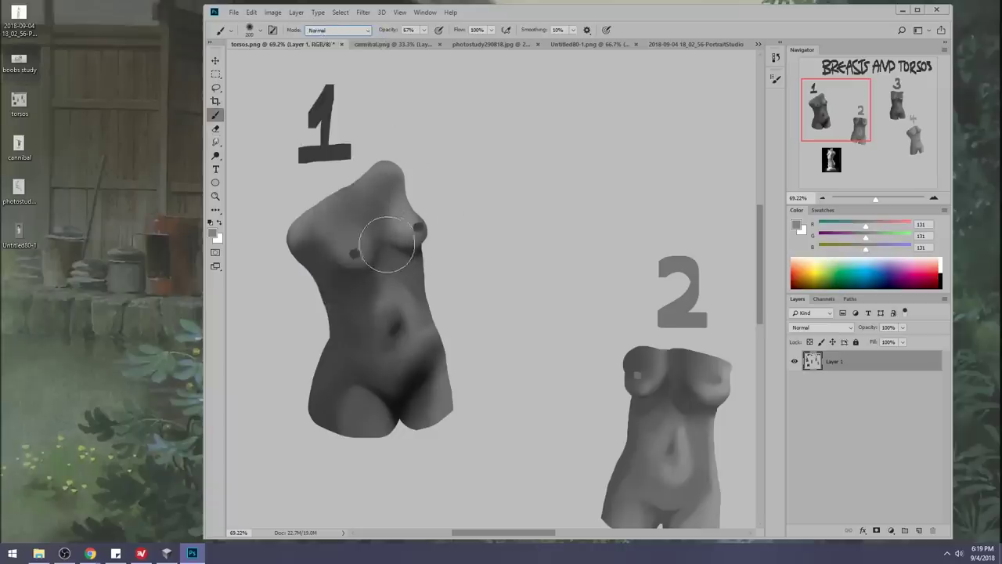
{"action": "left_click", "coordinate": [383, 244], "text": "alt"}
{"action": "mouse_move", "coordinate": [382, 250]}
{"action": "left_mouse_down"}
{"action": "mouse_move", "coordinate": [391, 253]}
{"action": "mouse_move", "coordinate": [376, 219]}
{"action": "left_mouse_up"}
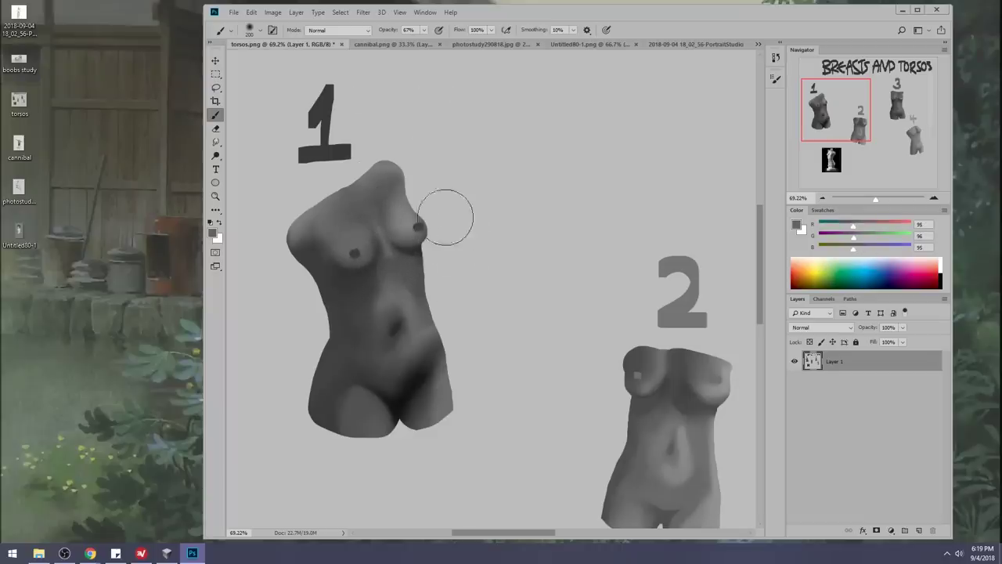
Blend torso 1's upper chest and front breast with sampled mid grays (RGB 100 and 128).
{"action": "left_click", "coordinate": [386, 222], "text": "alt"}
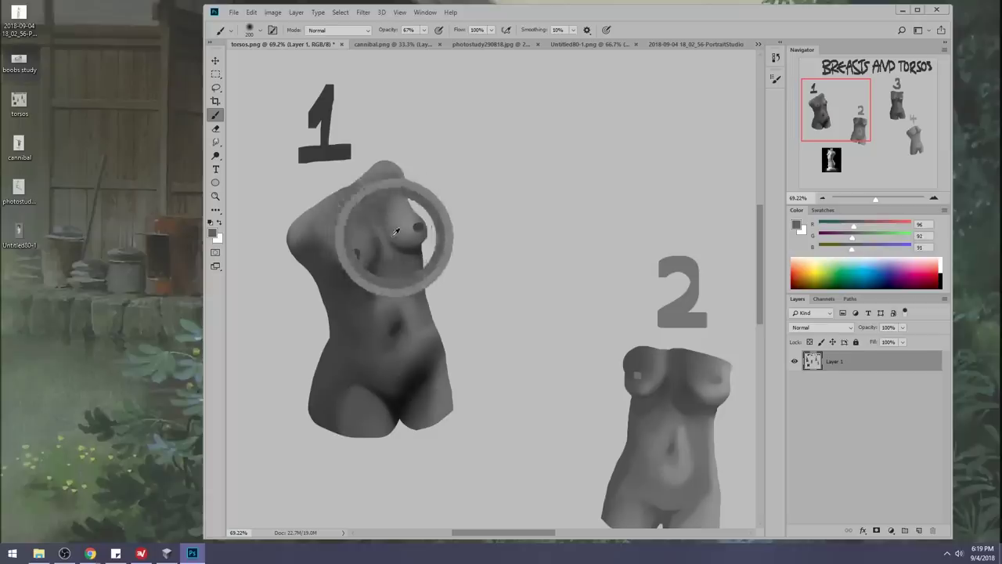
{"action": "left_click", "coordinate": [387, 227], "text": "alt"}
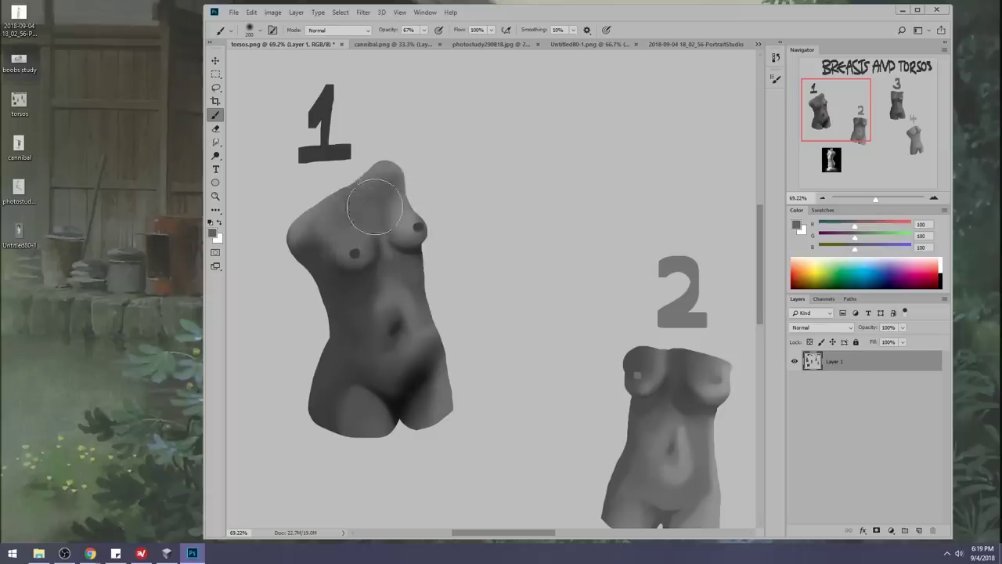
{"action": "left_click", "coordinate": [408, 213], "text": "alt"}
{"action": "left_click_drag", "start_coordinate": [350, 239], "coordinate": [356, 212]}
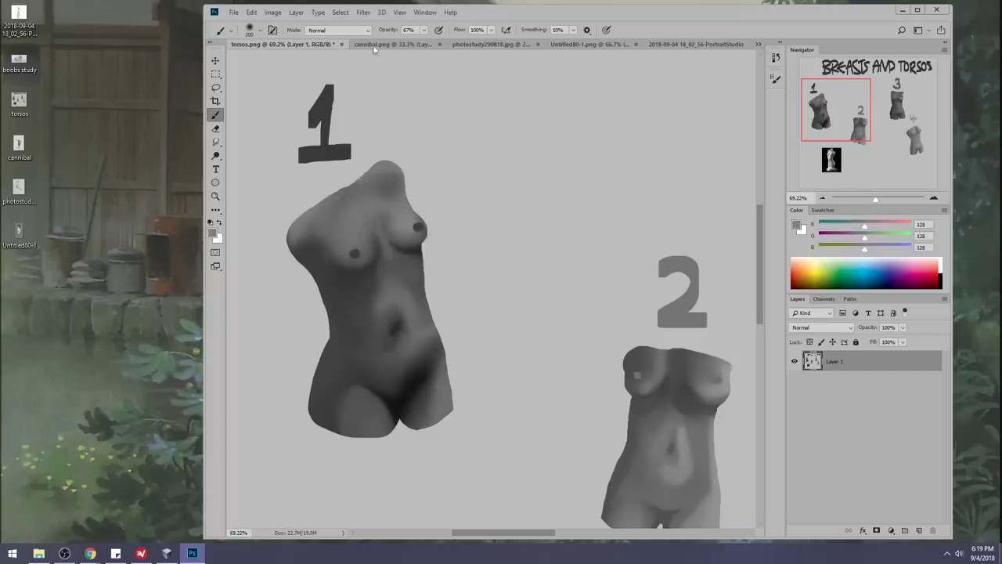
Darken beneath torso 1's front breast with RGB 53 and blend the ribcage below the sternum with RGB 100.
{"action": "left_click", "coordinate": [384, 206], "text": "alt"}
{"action": "mouse_move", "coordinate": [385, 213]}
{"action": "left_mouse_down"}
{"action": "mouse_move", "coordinate": [365, 245]}
{"action": "mouse_move", "coordinate": [382, 229]}
{"action": "mouse_move", "coordinate": [345, 266]}
{"action": "left_mouse_up"}
{"action": "left_click", "coordinate": [372, 265], "text": "alt"}
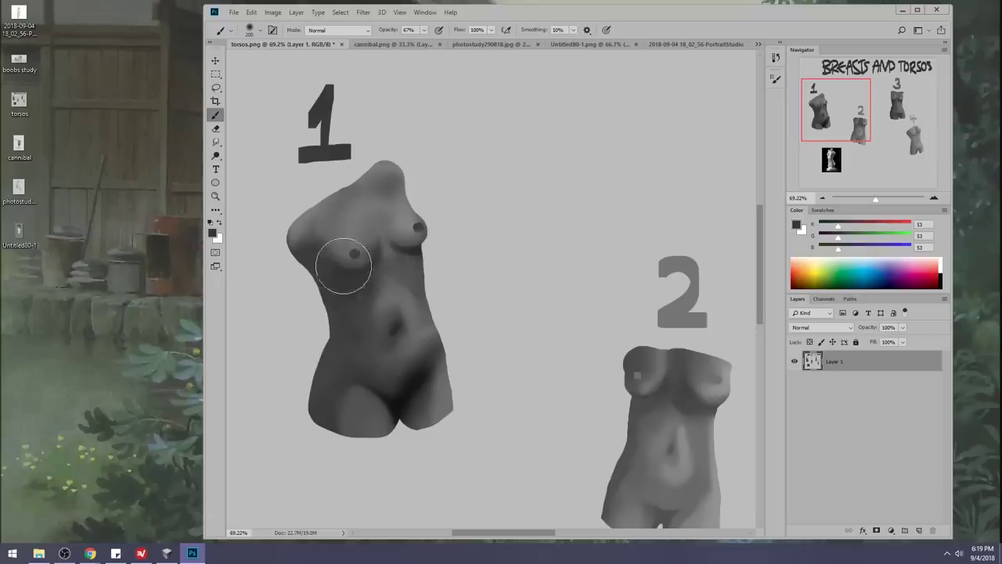
{"action": "left_click", "coordinate": [392, 242], "text": "alt"}
{"action": "left_click", "coordinate": [389, 251], "text": "alt"}
{"action": "left_click_drag", "start_coordinate": [386, 255], "coordinate": [398, 281]}
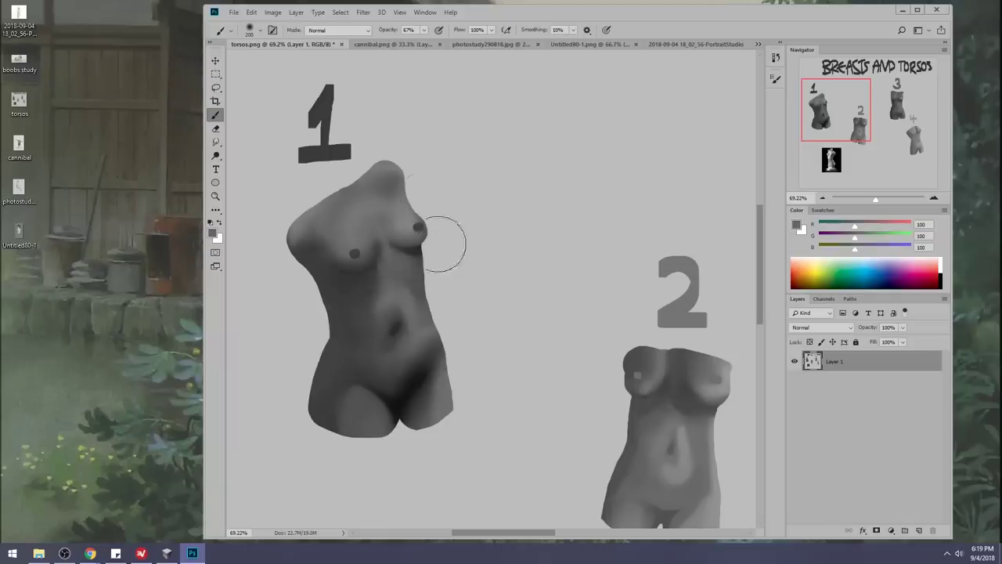
Start the Liquify filter again and push the inner curve of torso 1's waist inward with an enlarged warp brush.
{"action": "left_click", "coordinate": [363, 12]}
{"action": "left_click", "coordinate": [416, 90]}
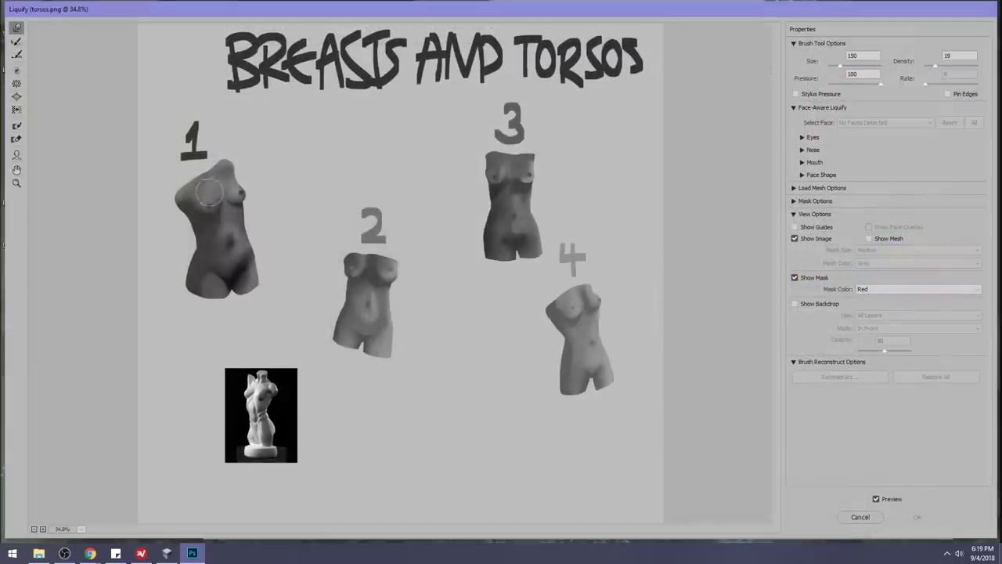
{"action": "key", "text": "bracketright"}
{"action": "key", "text": "bracketright"}
{"action": "key", "text": "bracketright"}
{"action": "key", "text": "bracketright"}
{"action": "key", "text": "bracketright"}
{"action": "left_click_drag", "start_coordinate": [179, 235], "coordinate": [196, 238]}
{"action": "key", "text": "bracketleft"}
{"action": "key", "text": "bracketleft"}
{"action": "key", "text": "bracketleft"}
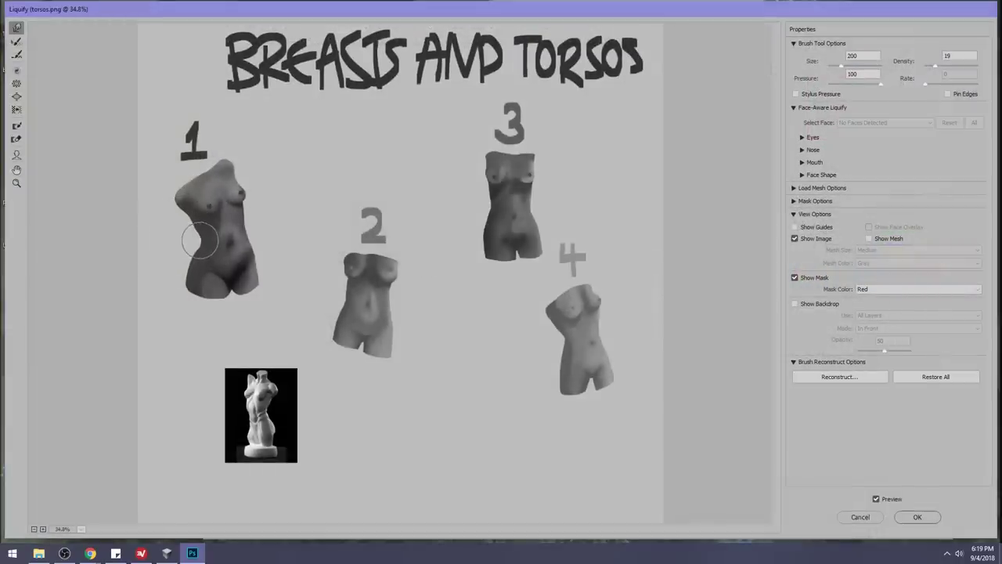
Pinch torso 1's waist further with a 250 px warp brush, and reduce the brush to 175 px for the opposite contour.
{"action": "key", "text": "bracketleft"}
{"action": "key", "text": "bracketleft"}
{"action": "key", "text": "bracketleft"}
{"action": "key", "text": "bracketleft"}
{"action": "key", "text": "bracketleft"}
{"action": "key", "text": "bracketright"}
{"action": "key", "text": "bracketright"}
{"action": "key", "text": "bracketright"}
{"action": "key", "text": "bracketright"}
{"action": "key", "text": "bracketright"}
{"action": "key", "text": "bracketright"}
{"action": "key", "text": "bracketright"}
{"action": "key", "text": "bracketright"}
{"action": "key", "text": "bracketright"}
{"action": "key", "text": "bracketright"}
{"action": "left_click_drag", "start_coordinate": [188, 237], "coordinate": [205, 247]}
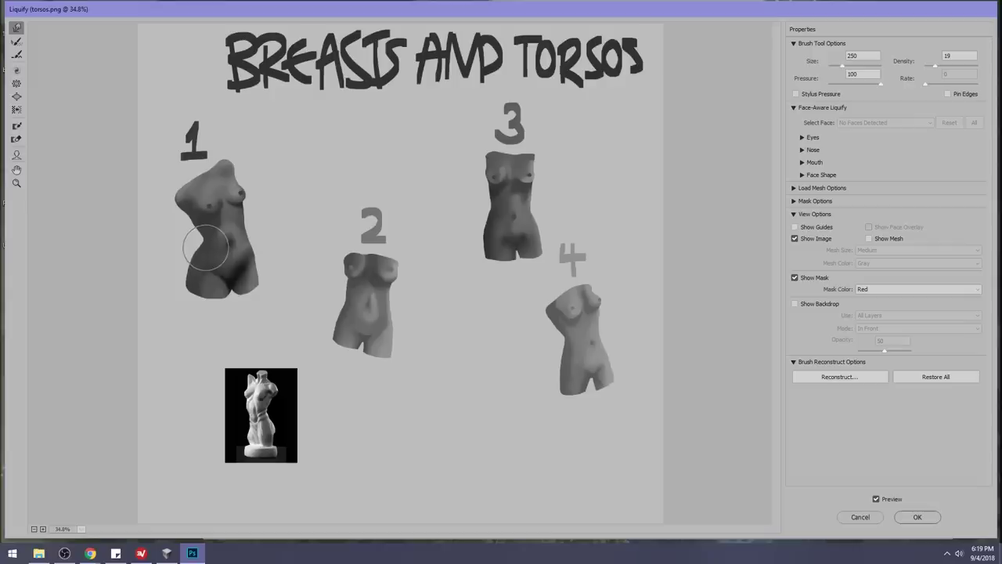
{"action": "key", "text": "bracketleft"}
{"action": "key", "text": "bracketleft"}
{"action": "key", "text": "bracketleft"}
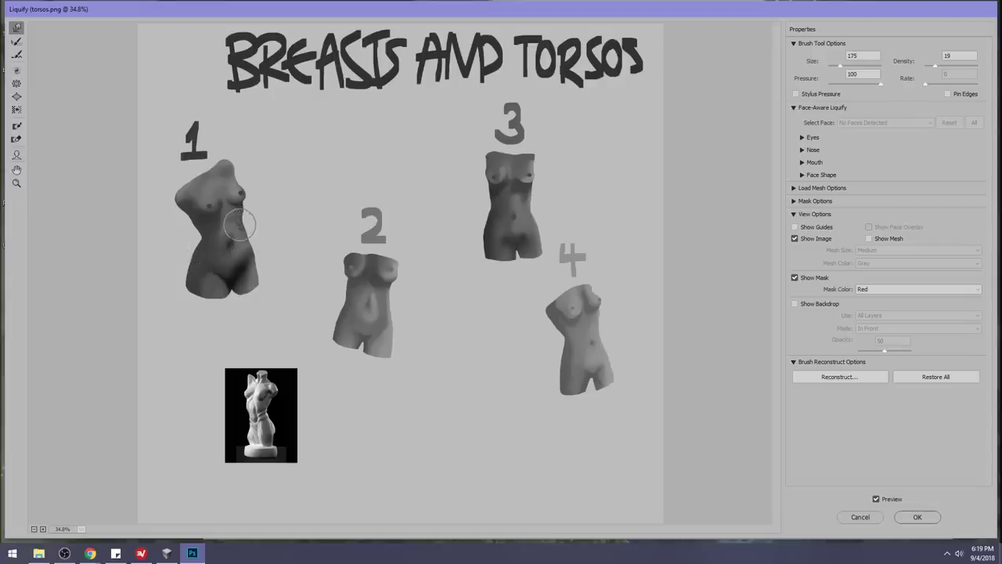
Warp torso 1's front waist and hip contour with a 250 px brush, and enlarge the brush to 500 px over the chest.
{"action": "key", "text": "bracketright"}
{"action": "key", "text": "bracketright"}
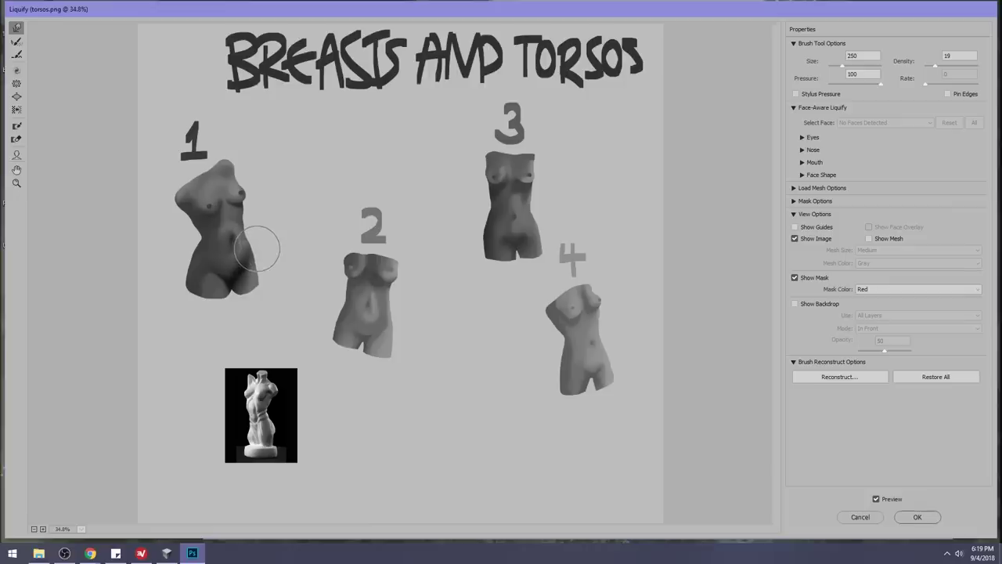
{"action": "key", "text": "bracketleft"}
{"action": "key", "text": "bracketright"}
{"action": "key", "text": "bracketright"}
{"action": "key", "text": "bracketright"}
{"action": "key", "text": "bracketright"}
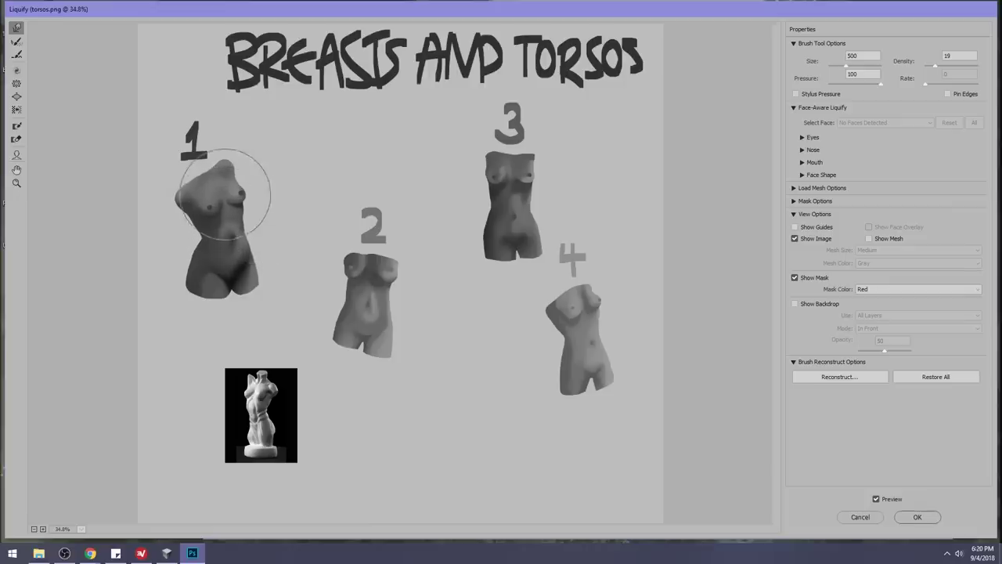
Reshape torso 1's front breast into a fuller form with warp brushes of 200, 400 and 125 px.
{"action": "key", "text": "bracketleft"}
{"action": "key", "text": "bracketleft"}
{"action": "key", "text": "bracketleft"}
{"action": "key", "text": "bracketleft"}
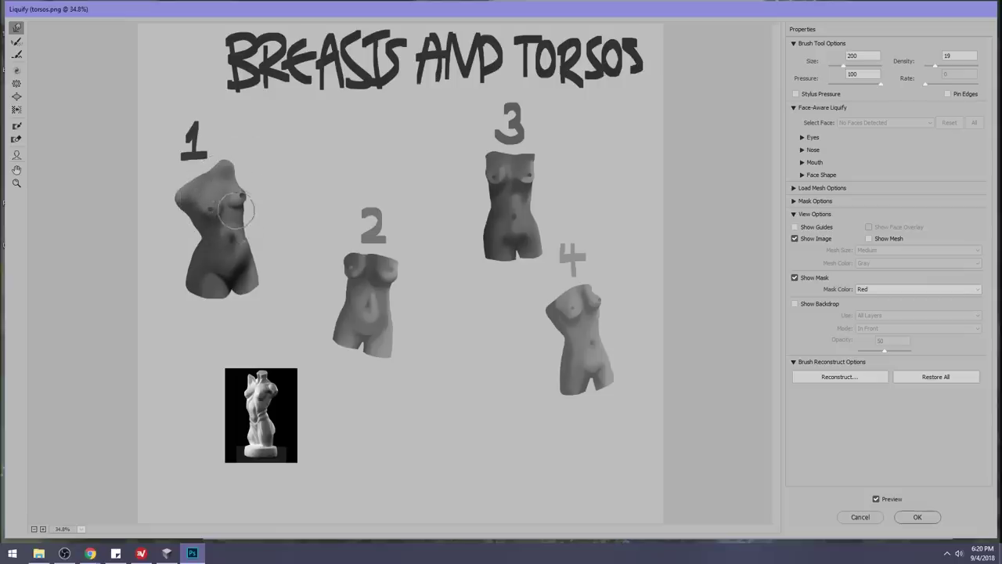
{"action": "key", "text": "bracketright"}
{"action": "key", "text": "bracketright"}
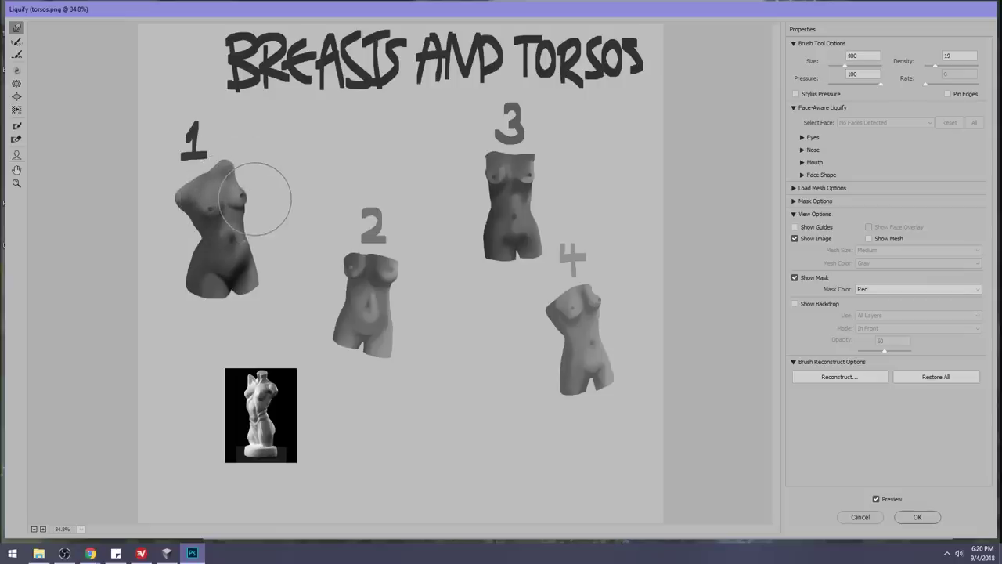
{"action": "key", "text": "bracketleft"}
{"action": "key", "text": "bracketleft"}
{"action": "key", "text": "bracketleft"}
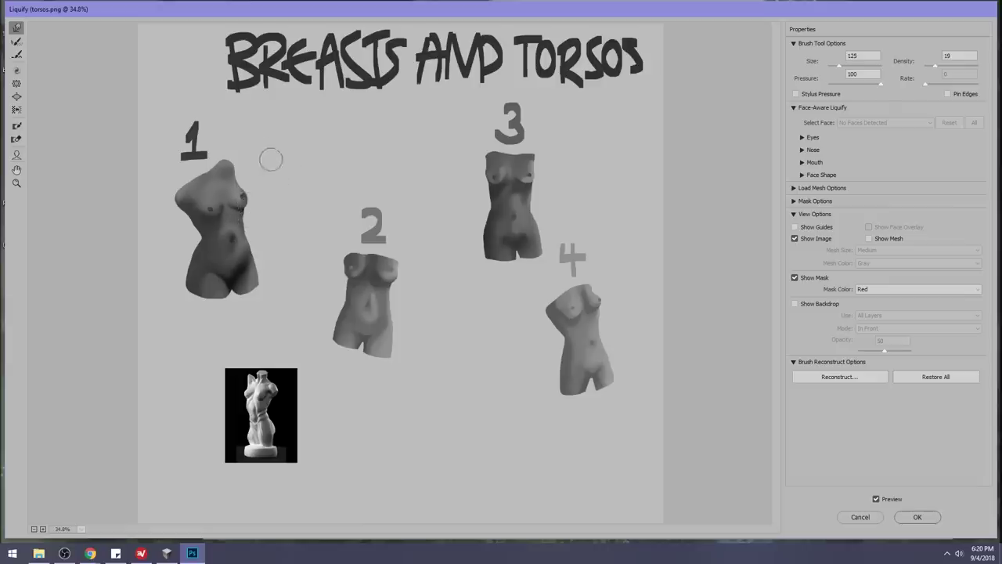
Nudge the undersides of both of torso 1's breasts with a 150 px warp brush and apply the Liquify changes.
{"action": "key", "text": "bracketright"}
{"action": "key", "text": "bracketright"}
{"action": "left_click_drag", "start_coordinate": [211, 205], "coordinate": [212, 208]}
{"action": "left_click_drag", "start_coordinate": [241, 204], "coordinate": [227, 211]}
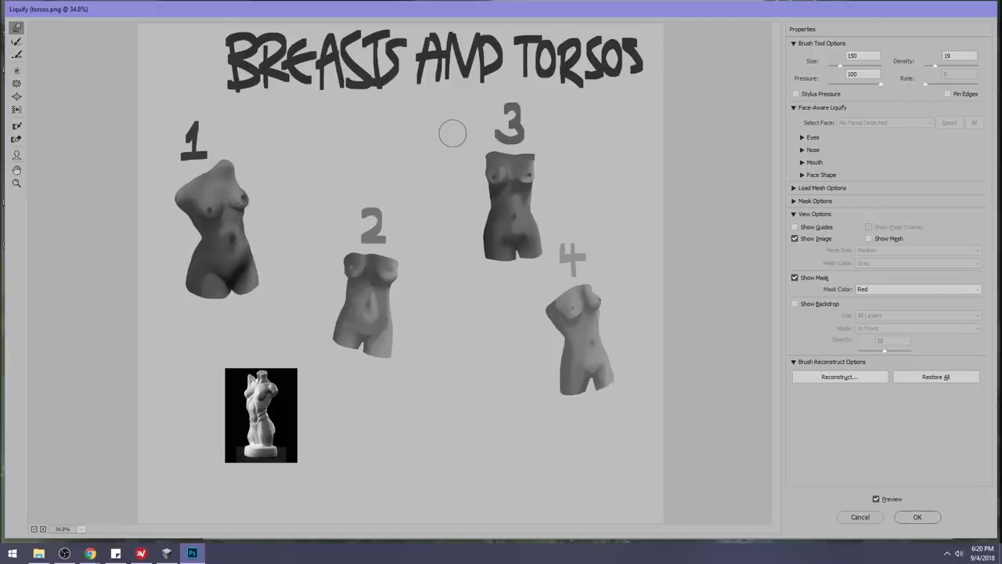
{"action": "left_click", "coordinate": [917, 517]}
{"action": "key", "text": "b"}
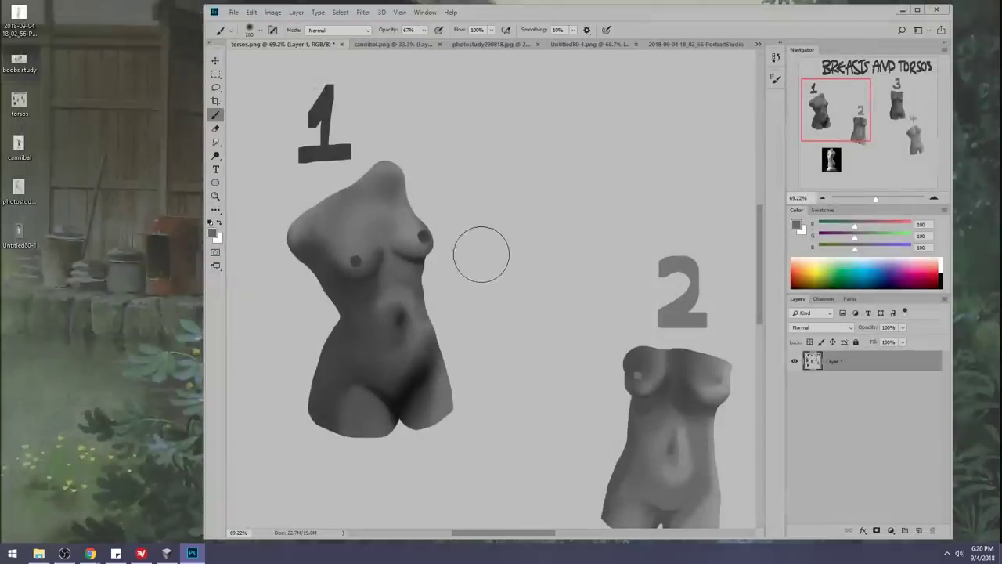
Compare torso 1 before and after the latest Liquify state in the history, ending on the liquified version.
{"action": "left_click", "coordinate": [774, 59]}
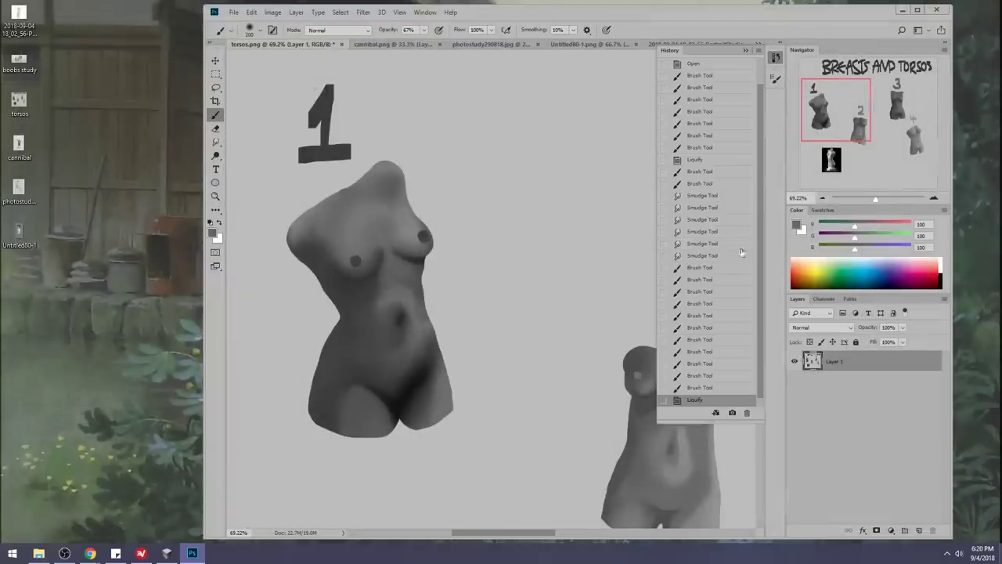
{"action": "left_click", "coordinate": [704, 387]}
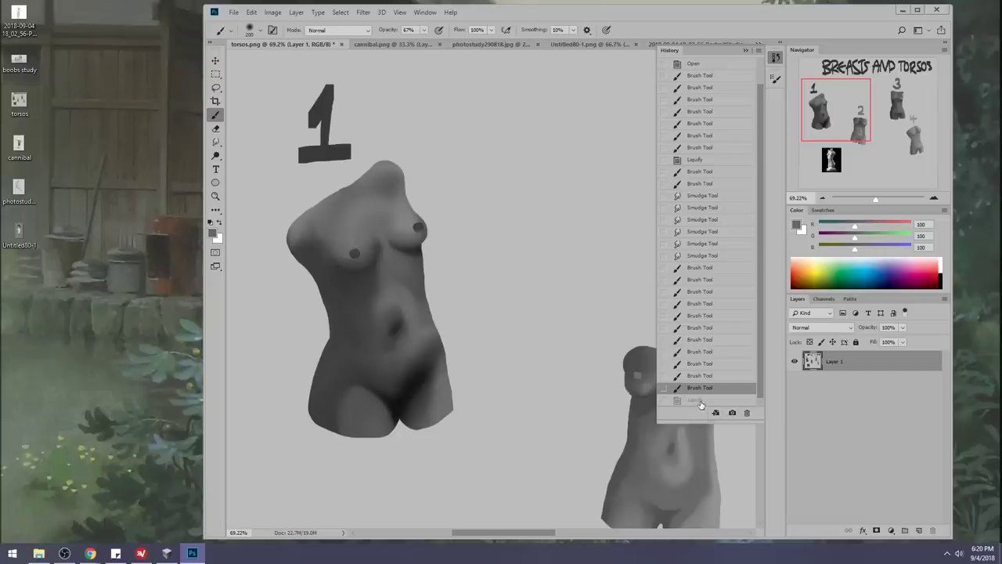
{"action": "left_click", "coordinate": [700, 401]}
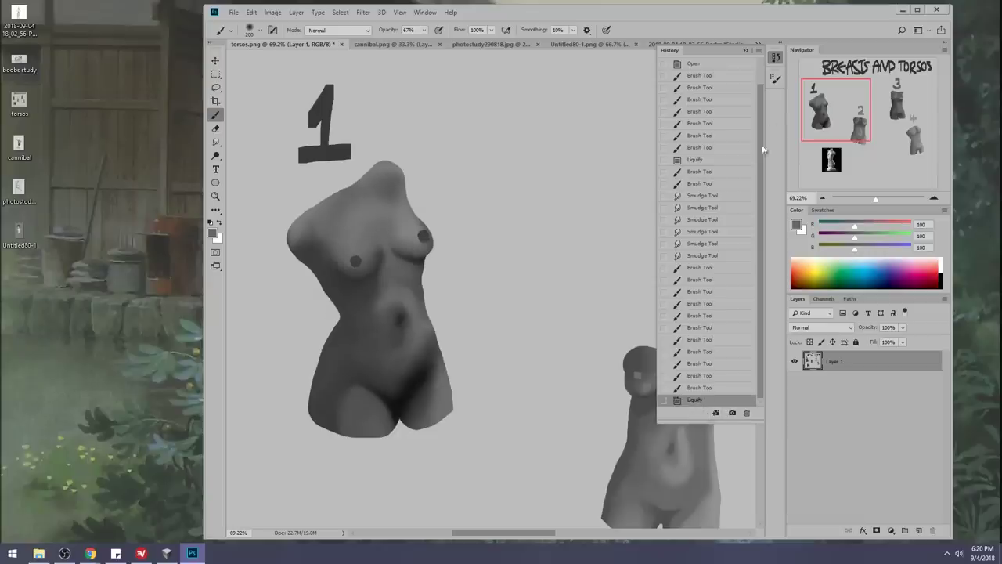
{"action": "left_click", "coordinate": [745, 51]}
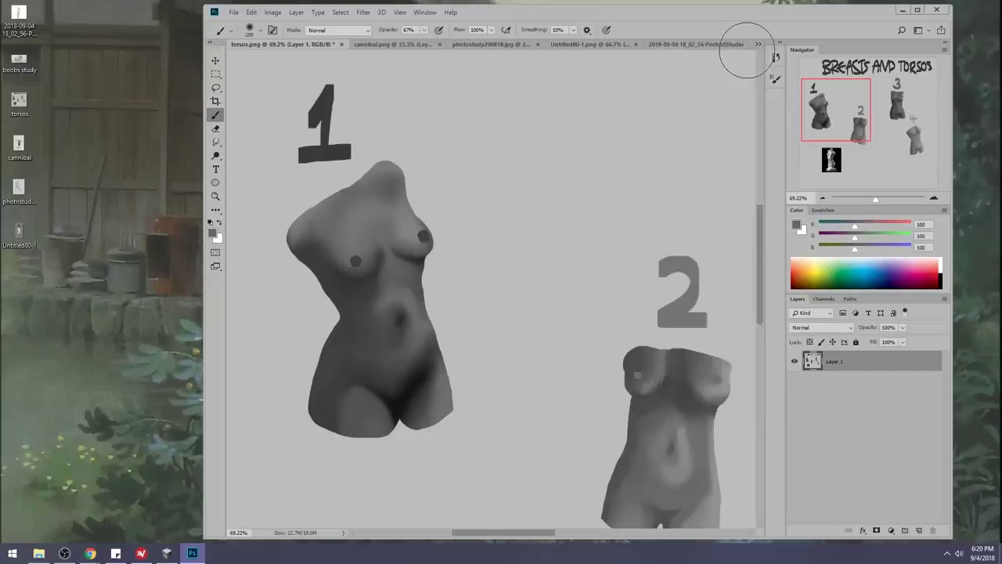
Try to trim the contour under torso 1's front breast with background gray RGB 189 at 100% opacity, and undo the trim.
{"action": "key", "text": "l"}
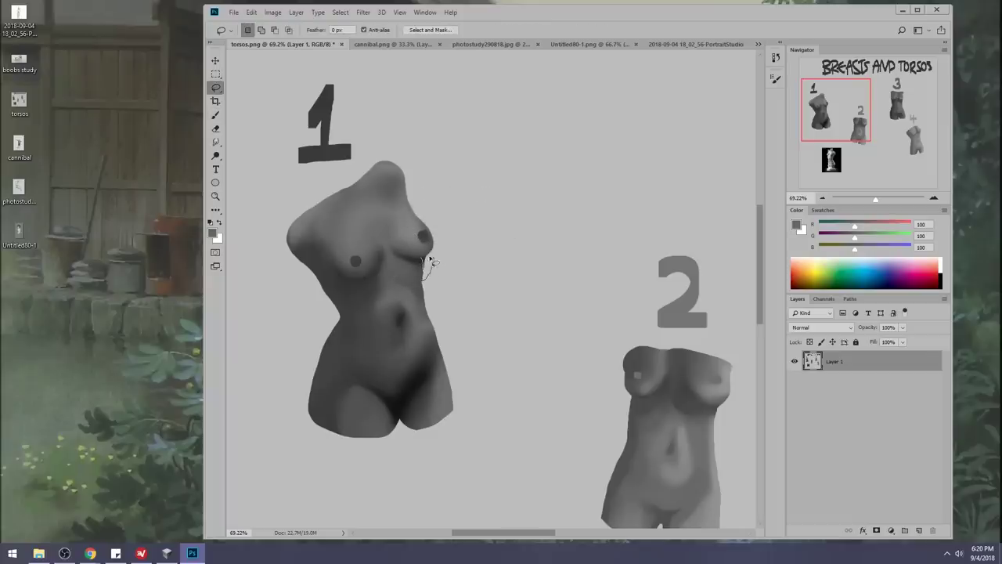
{"action": "key", "text": "shift"}
{"action": "mouse_move", "coordinate": [425, 264]}
{"action": "left_mouse_down"}
{"action": "mouse_move", "coordinate": [431, 252]}
{"action": "mouse_move", "coordinate": [425, 282]}
{"action": "left_mouse_up"}
{"action": "key", "text": "shift"}
{"action": "key", "text": "ctrl+d"}
{"action": "key", "text": "b"}
{"action": "left_click", "coordinate": [453, 248], "text": "alt"}
{"action": "left_click", "coordinate": [424, 31]}
{"action": "key", "text": "0"}
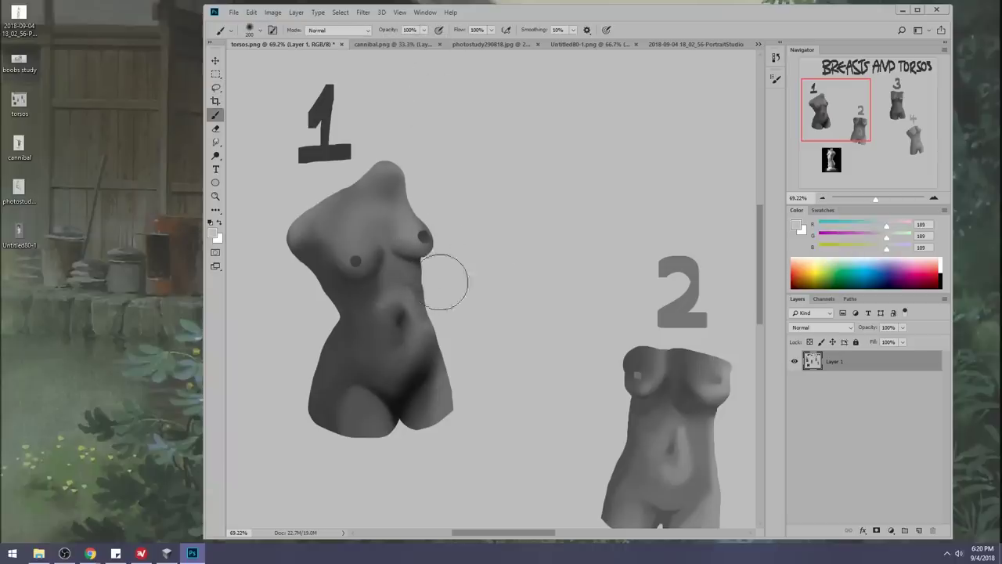
{"action": "key", "text": "z"}
{"action": "mouse_move", "coordinate": [443, 246]}
{"action": "left_mouse_down"}
{"action": "mouse_move", "coordinate": [488, 302]}
{"action": "mouse_move", "coordinate": [566, 187]}
{"action": "left_mouse_up"}
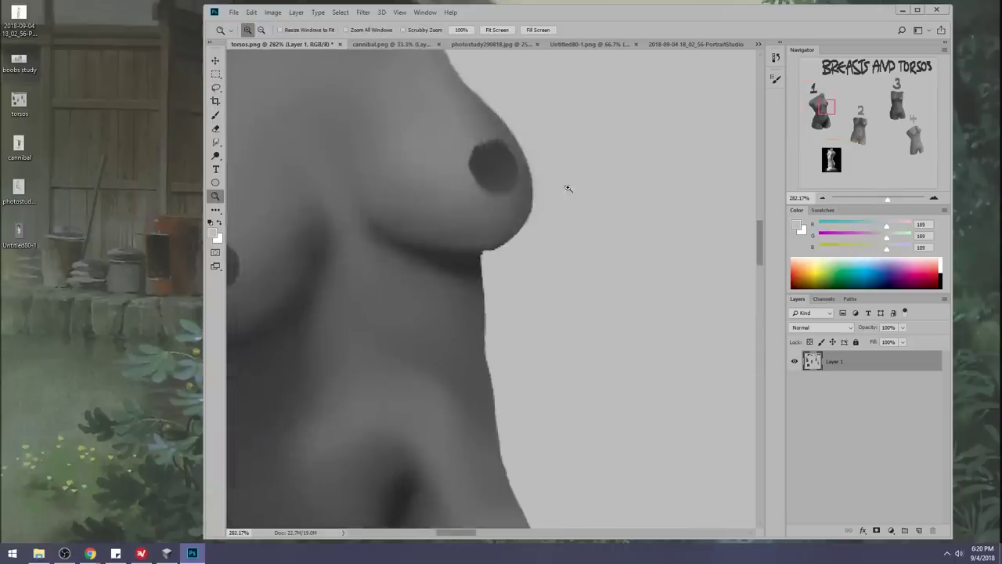
{"action": "key", "text": "b"}
{"action": "key", "text": "ctrl+alt+z"}
{"action": "key", "text": "ctrl+alt+z"}
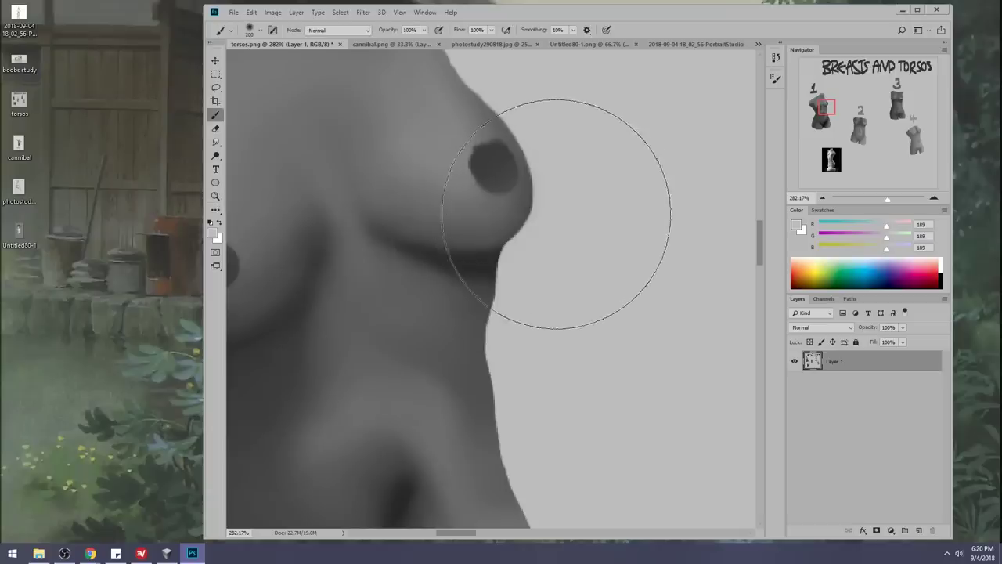
Lasso the bulge below torso 1's front breast, paint it over with background gray RGB 189, and clear the selection.
{"action": "key", "text": "l"}
{"action": "mouse_move", "coordinate": [535, 235]}
{"action": "left_mouse_down"}
{"action": "mouse_move", "coordinate": [502, 256]}
{"action": "mouse_move", "coordinate": [511, 241]}
{"action": "mouse_move", "coordinate": [476, 261]}
{"action": "left_mouse_up"}
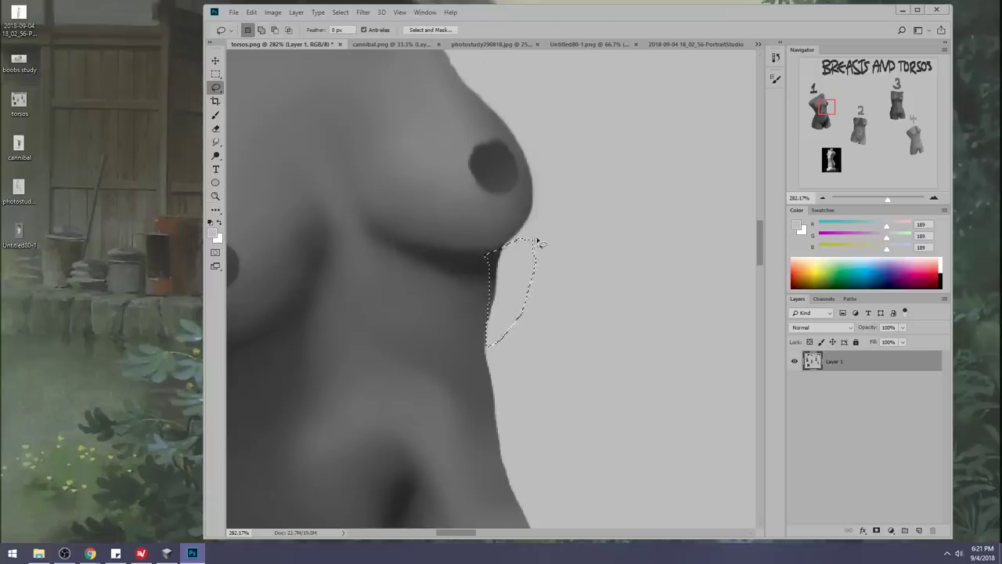
{"action": "key", "text": "b"}
{"action": "left_click", "coordinate": [517, 261], "text": "alt"}
{"action": "mouse_move", "coordinate": [496, 287]}
{"action": "left_mouse_down"}
{"action": "mouse_move", "coordinate": [521, 278]}
{"action": "mouse_move", "coordinate": [512, 318]}
{"action": "left_mouse_up"}
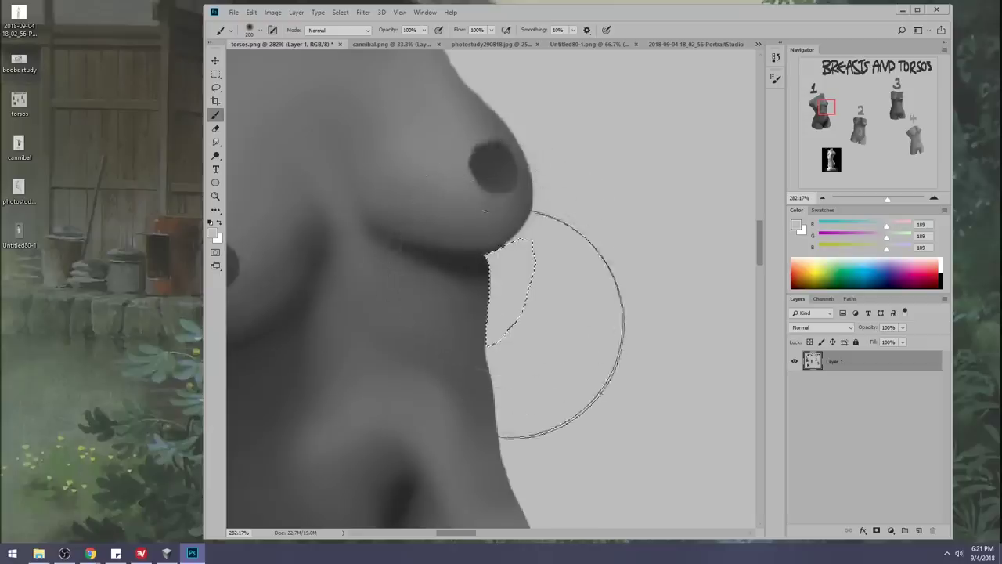
{"action": "key", "text": "m"}
{"action": "left_click", "coordinate": [517, 245]}
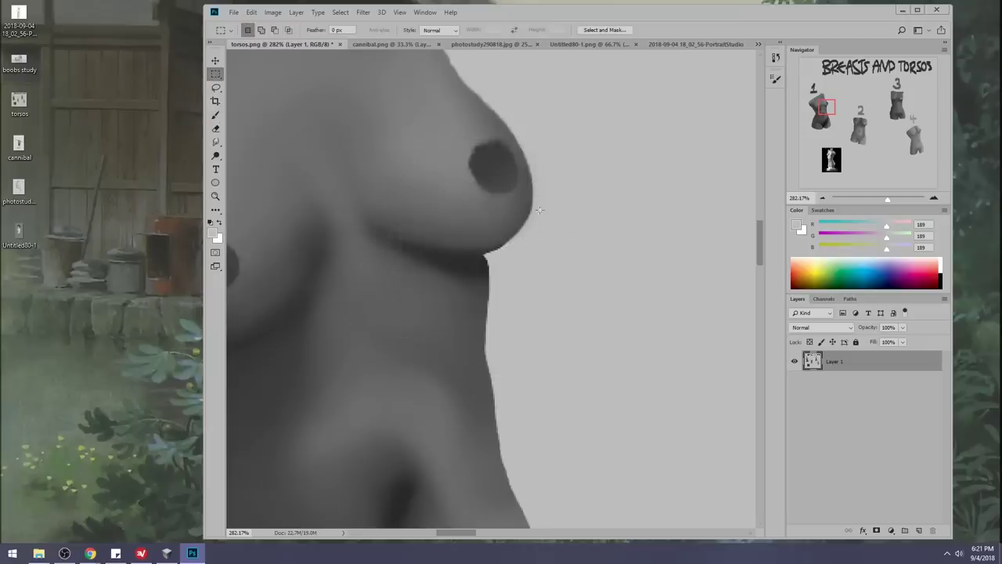
Choose another brush preset, try a 100 px background-gray stroke along torso 1's upper chest contour, and undo it.
{"action": "key", "text": "ctrl+0"}
{"action": "key", "text": "z"}
{"action": "left_click_drag", "start_coordinate": [302, 202], "coordinate": [376, 249]}
{"action": "key", "text": "b"}
{"action": "key", "text": "bracketleft"}
{"action": "key", "text": "bracketleft"}
{"action": "key", "text": "bracketleft"}
{"action": "key", "text": "bracketleft"}
{"action": "key", "text": "bracketleft"}
{"action": "key", "text": "bracketright"}
{"action": "key", "text": "bracketright"}
{"action": "key", "text": "bracketright"}
{"action": "key", "text": "bracketright"}
{"action": "key", "text": "bracketright"}
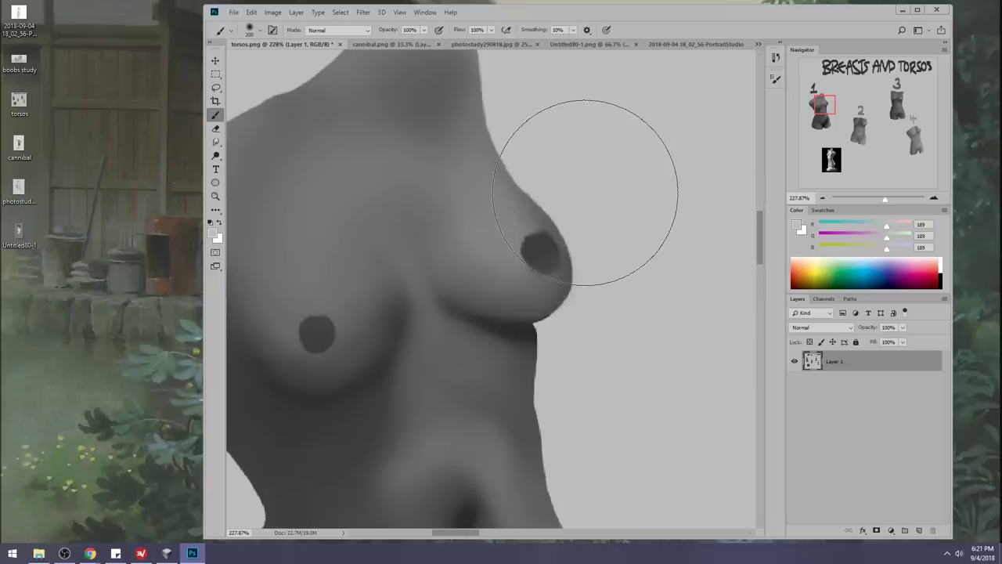
{"action": "right_click", "coordinate": [584, 192]}
{"action": "double_click", "coordinate": [686, 379]}
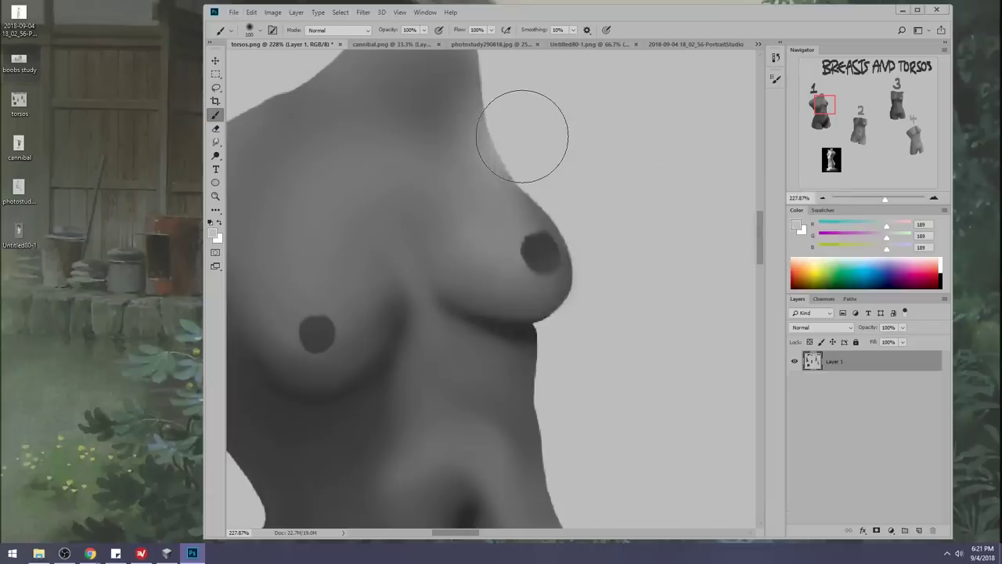
{"action": "key", "text": "ctrl+z"}
Sharpen the crease under torso 1's front breast with a small brush, using dark gray RGB 42 and background gray RGB 189.
{"action": "key", "text": "bracketleft"}
{"action": "key", "text": "bracketleft"}
{"action": "key", "text": "bracketleft"}
{"action": "key", "text": "bracketleft"}
{"action": "key", "text": "bracketleft"}
{"action": "key", "text": "bracketleft"}
{"action": "key", "text": "bracketleft"}
{"action": "key", "text": "bracketleft"}
{"action": "key", "text": "bracketleft"}
{"action": "key", "text": "bracketleft"}
{"action": "key", "text": "bracketleft"}
{"action": "key", "text": "bracketleft"}
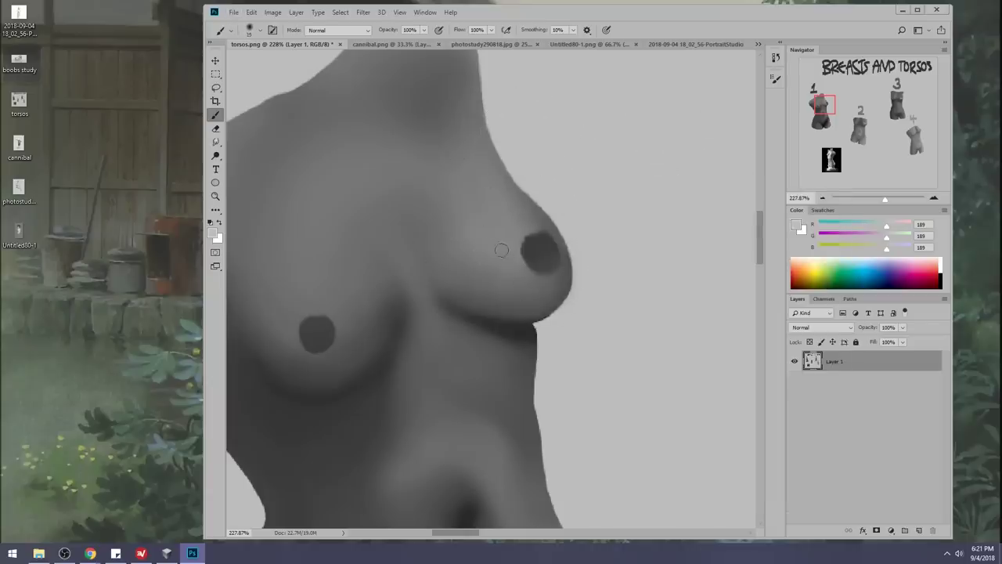
{"action": "left_click", "coordinate": [531, 326], "text": "alt"}
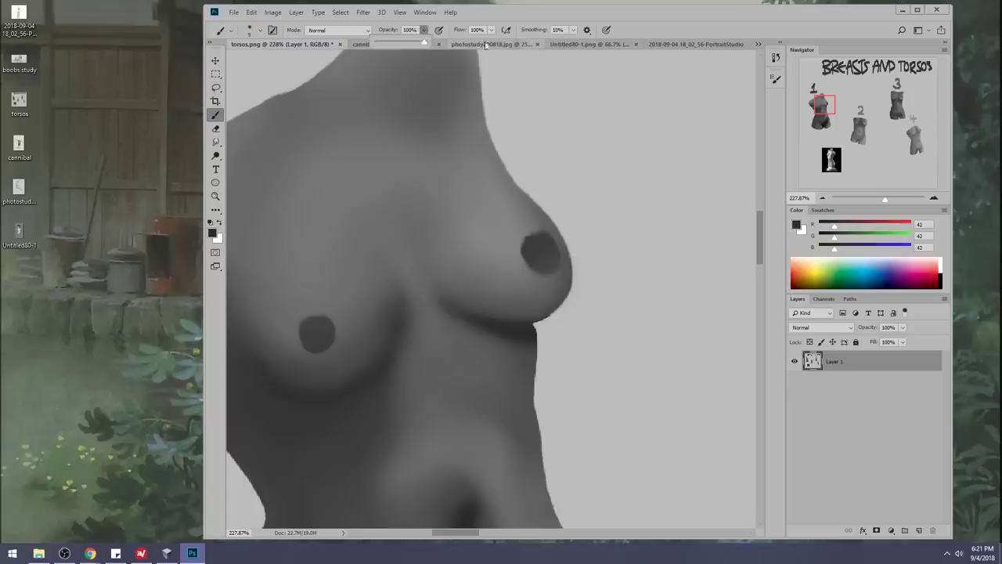
{"action": "left_click", "coordinate": [530, 323], "text": "alt"}
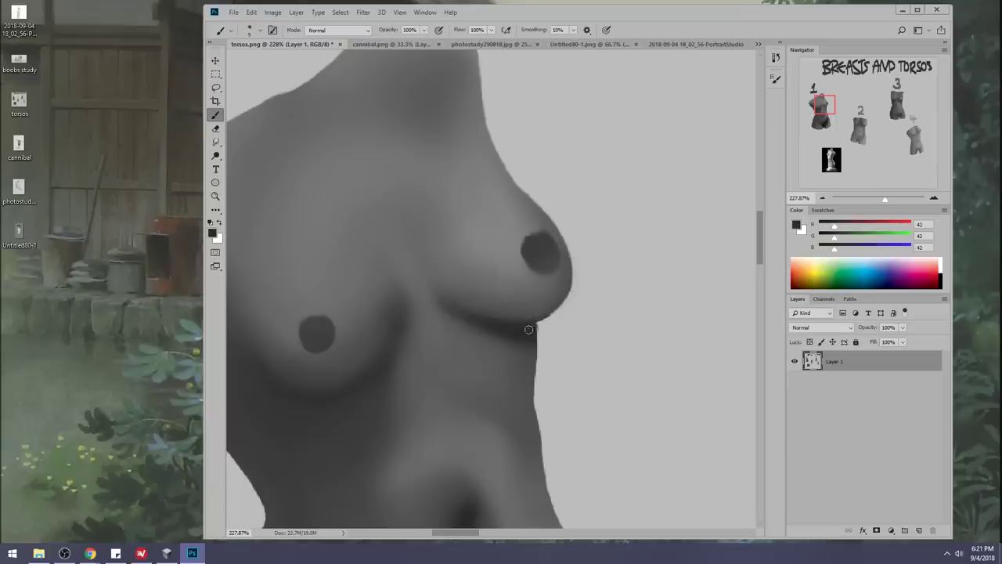
{"action": "left_click", "coordinate": [543, 327], "text": "alt"}
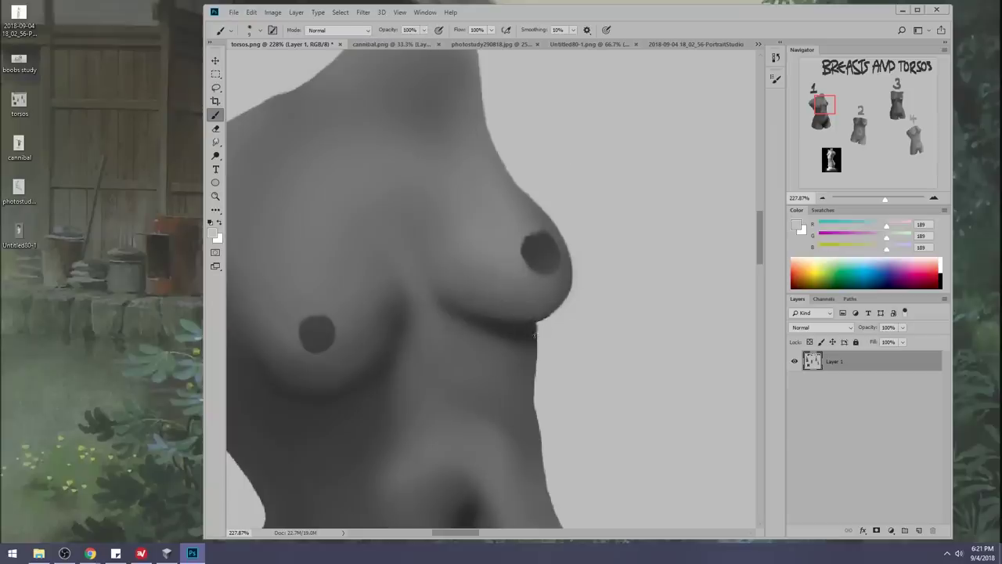
{"action": "left_click", "coordinate": [534, 322], "text": "alt"}
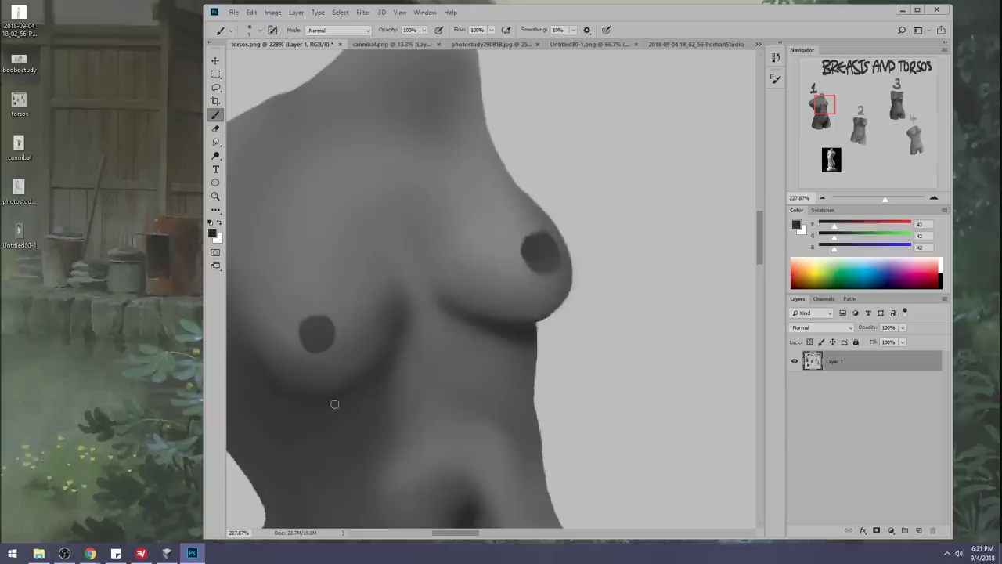
Refine the shadow under torso 1's other breast with RGB 42 and 50, and soften it with the Smudge tool at 17% strength.
{"action": "left_click_drag", "start_coordinate": [428, 343], "coordinate": [524, 300]}
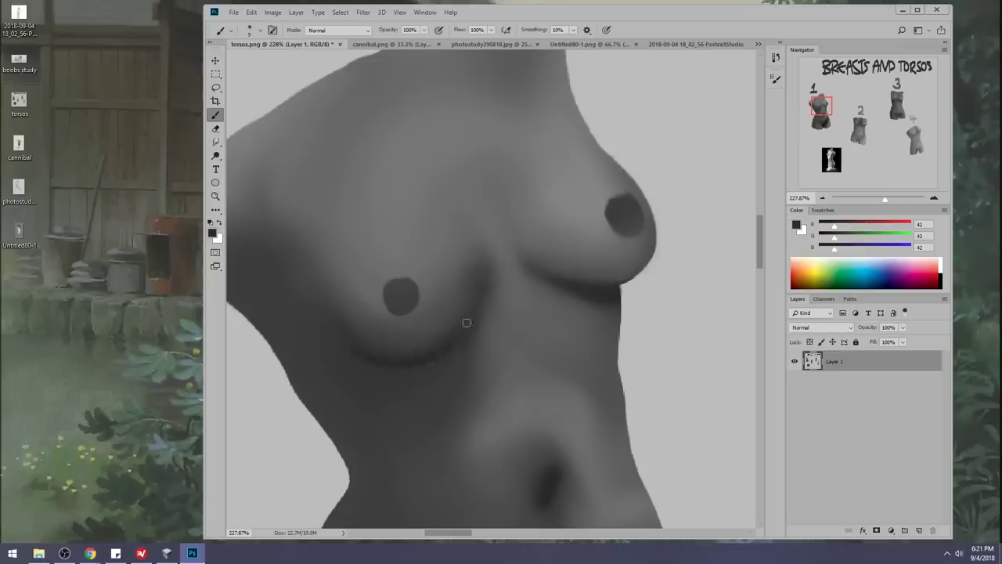
{"action": "left_click", "coordinate": [385, 336], "text": "alt"}
{"action": "left_click", "coordinate": [216, 141]}
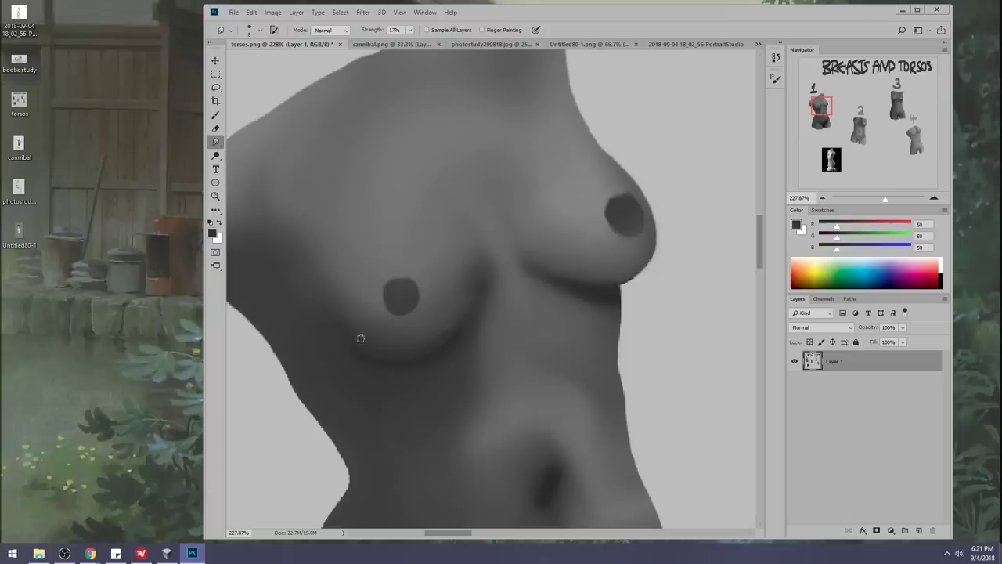
{"action": "key", "text": "bracketright"}
{"action": "key", "text": "bracketright"}
{"action": "key", "text": "bracketright"}
{"action": "key", "text": "bracketright"}
{"action": "key", "text": "ctrl+0"}
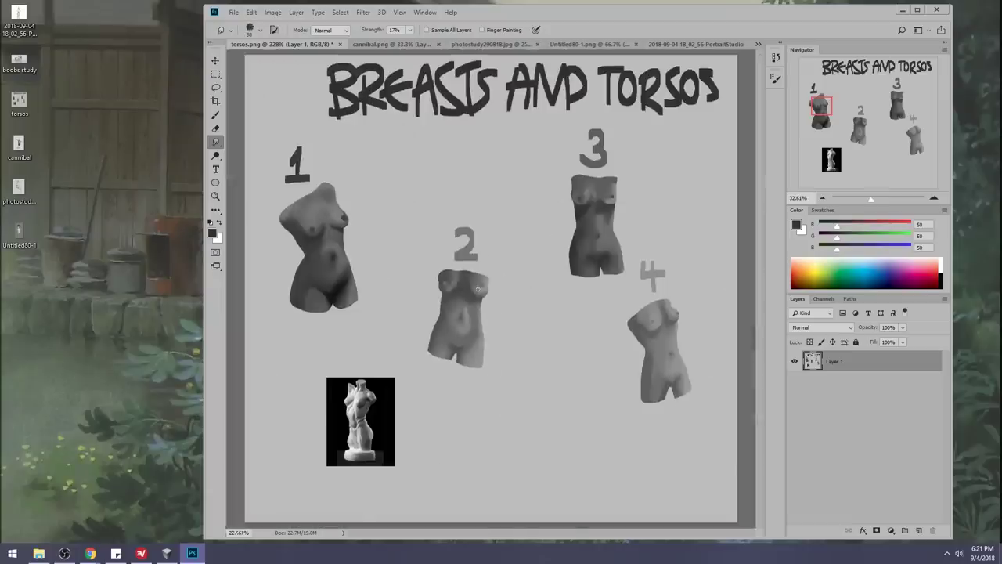
Paint over the nipple on torso 1's front breast with an enlarged brush and grays sampled from the surrounding skin.
{"action": "key", "text": "z"}
{"action": "left_click_drag", "start_coordinate": [283, 190], "coordinate": [388, 278]}
{"action": "key", "text": "b"}
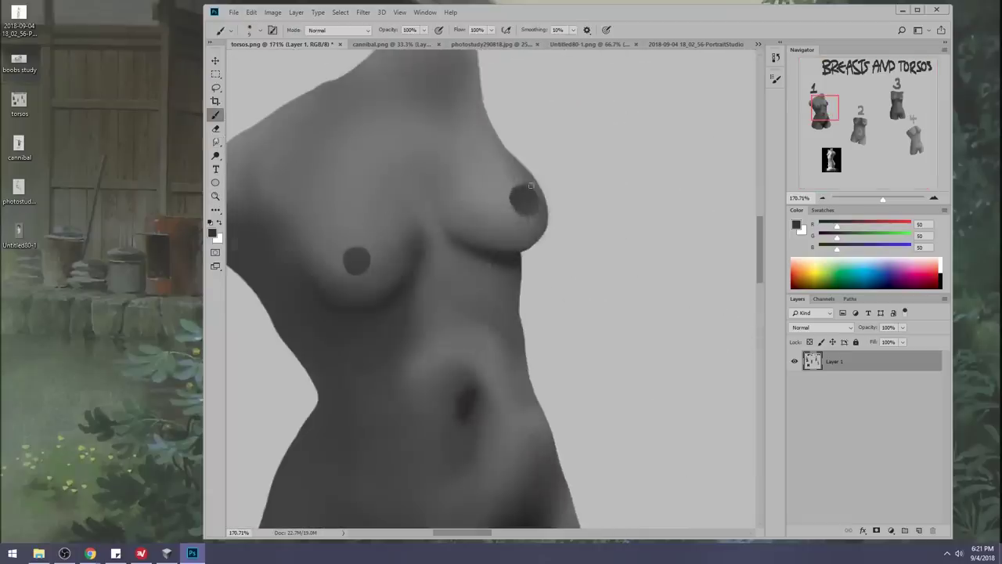
{"action": "left_click", "coordinate": [518, 181], "text": "alt"}
{"action": "key", "text": "bracketright"}
{"action": "key", "text": "bracketright"}
{"action": "key", "text": "bracketright"}
{"action": "key", "text": "bracketright"}
{"action": "key", "text": "bracketright"}
{"action": "key", "text": "bracketright"}
{"action": "mouse_move", "coordinate": [518, 187]}
{"action": "left_mouse_down"}
{"action": "mouse_move", "coordinate": [521, 223]}
{"action": "mouse_move", "coordinate": [513, 199]}
{"action": "left_mouse_up"}
{"action": "left_click", "coordinate": [509, 196], "text": "alt"}
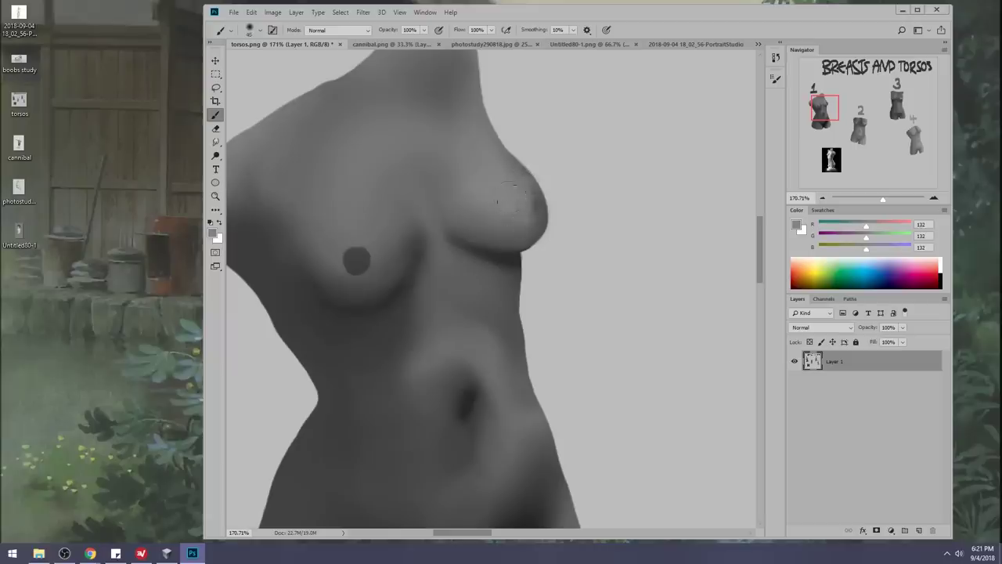
Blend the repainted area of torso 1's front breast with sampled grays including RGB 106, and smudge it at 17% strength.
{"action": "left_click", "coordinate": [532, 218], "text": "alt"}
{"action": "left_click", "coordinate": [541, 210], "text": "alt"}
{"action": "left_click", "coordinate": [520, 200], "text": "alt"}
{"action": "left_click", "coordinate": [523, 175], "text": "alt"}
{"action": "left_click", "coordinate": [216, 141]}
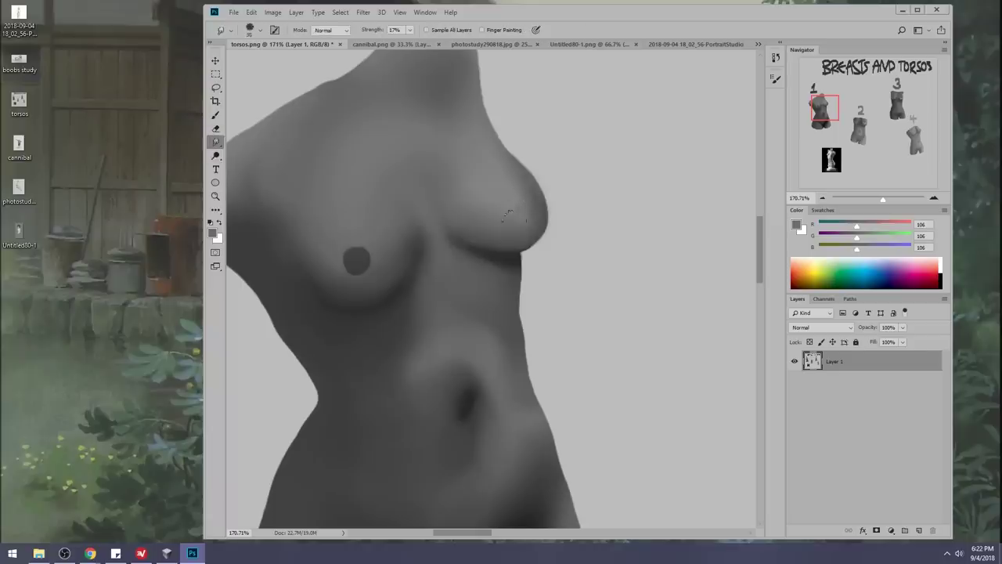
Set up a 200 px brush with background gray RGB 189, Lighten mode and 38% opacity for torso 1's front breast.
{"action": "key", "text": "b"}
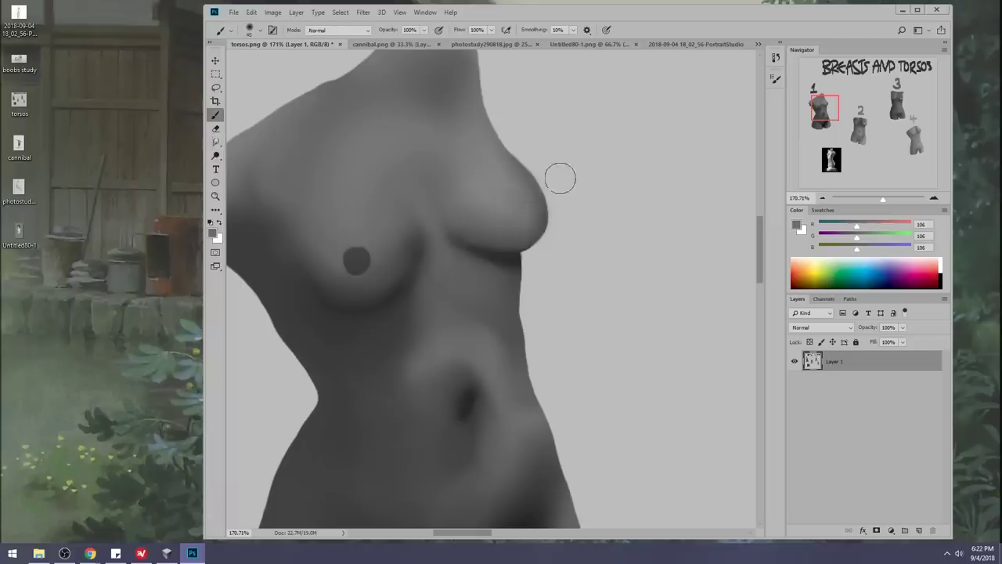
{"action": "left_click", "coordinate": [560, 174], "text": "alt"}
{"action": "key", "text": "bracketright"}
{"action": "key", "text": "bracketright"}
{"action": "key", "text": "bracketright"}
{"action": "key", "text": "bracketright"}
{"action": "key", "text": "bracketright"}
{"action": "key", "text": "bracketright"}
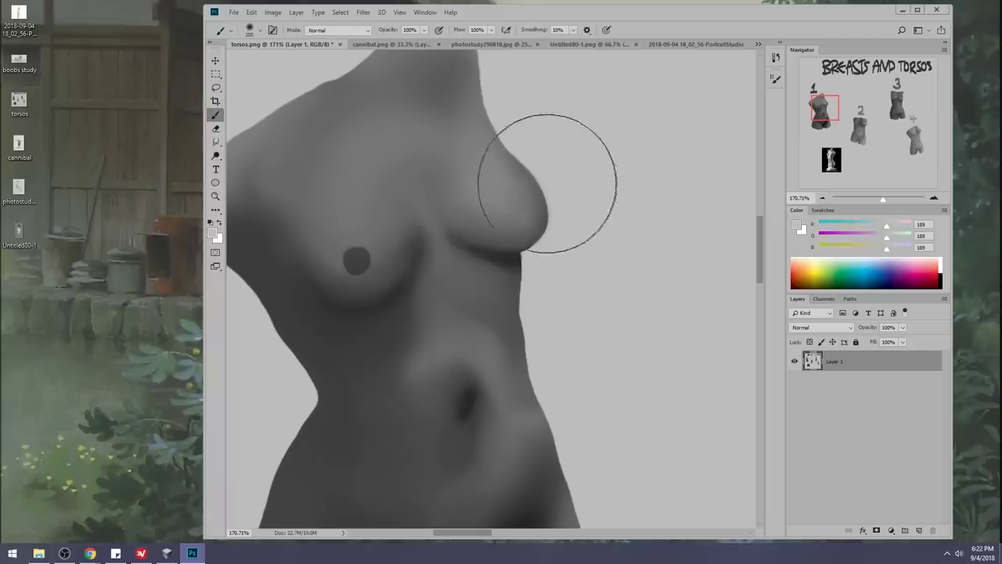
{"action": "left_click", "coordinate": [338, 30]}
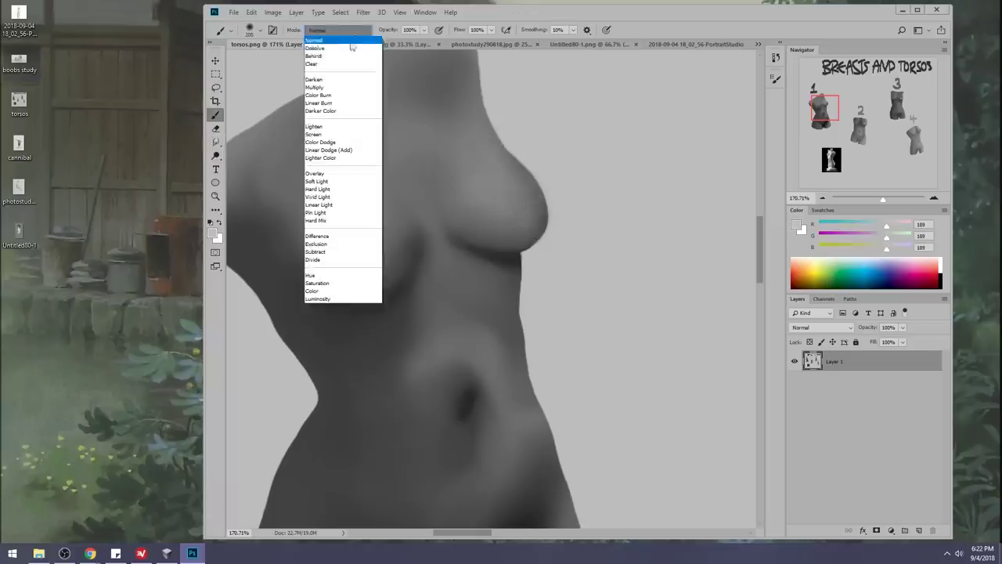
{"action": "left_click", "coordinate": [313, 126]}
{"action": "key", "text": "3"}
{"action": "key", "text": "8"}
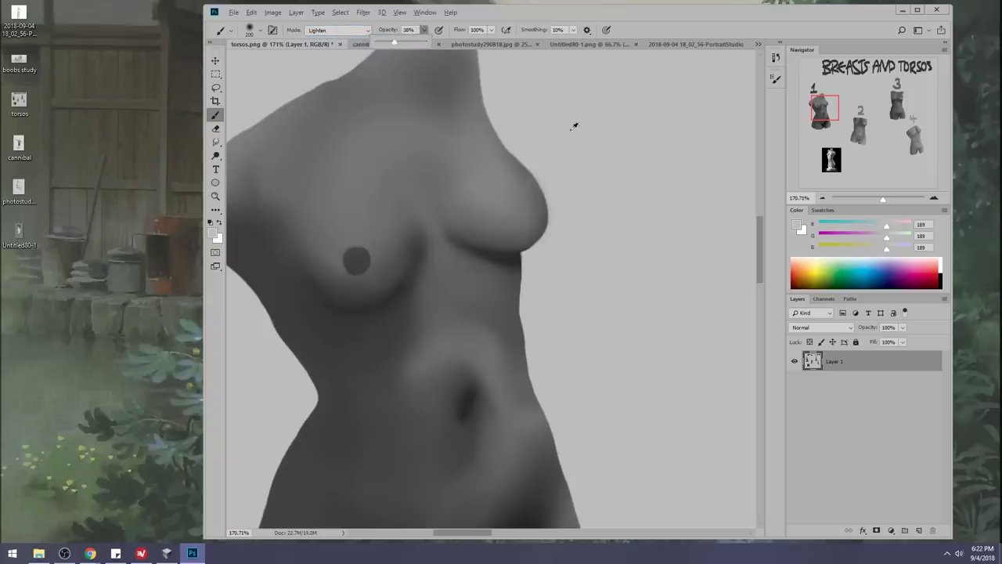
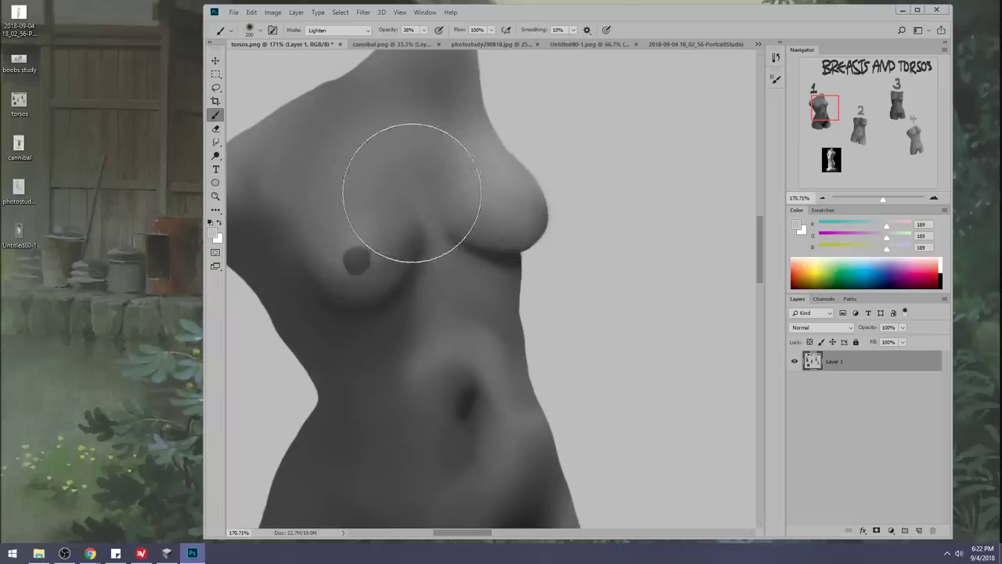
Brighten the chest between torso 1's breasts in Lighten mode with gray RGB 189, and refine it using a smaller brush and sampled grays including RGB 107.
{"action": "mouse_move", "coordinate": [429, 189]}
{"action": "left_mouse_down"}
{"action": "mouse_move", "coordinate": [418, 146]}
{"action": "mouse_move", "coordinate": [360, 187]}
{"action": "mouse_move", "coordinate": [412, 160]}
{"action": "mouse_move", "coordinate": [401, 150]}
{"action": "mouse_move", "coordinate": [370, 159]}
{"action": "mouse_move", "coordinate": [424, 147]}
{"action": "left_mouse_up"}
{"action": "key", "text": "ctrl+0"}
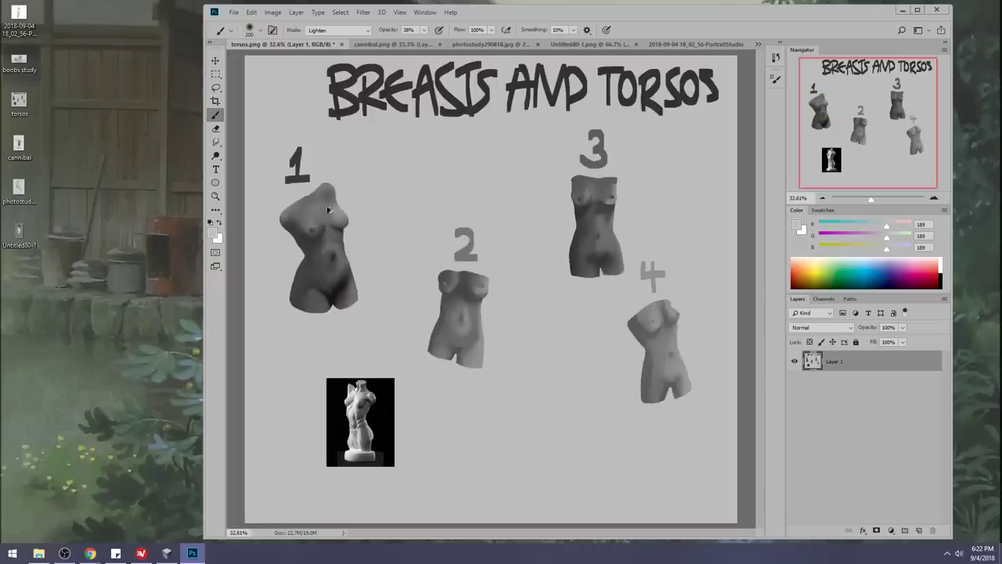
{"action": "key", "text": "z"}
{"action": "left_click_drag", "start_coordinate": [271, 190], "coordinate": [389, 273]}
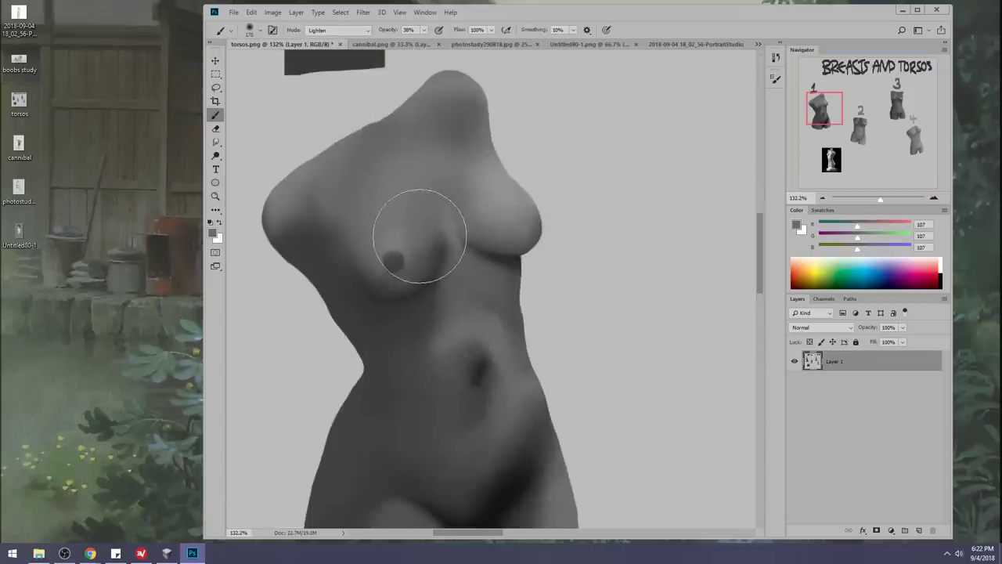
{"action": "key", "text": "bracketleft"}
{"action": "key", "text": "bracketleft"}
{"action": "key", "text": "bracketleft"}
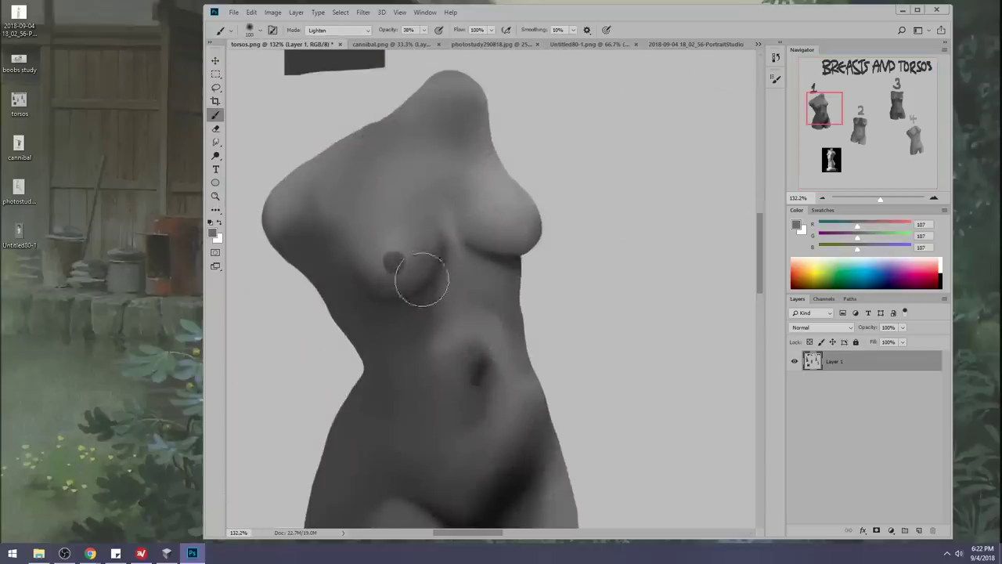
{"action": "left_click", "coordinate": [445, 251]}
{"action": "left_click", "coordinate": [455, 235], "text": "alt"}
{"action": "mouse_move", "coordinate": [446, 233]}
{"action": "left_mouse_down"}
{"action": "mouse_move", "coordinate": [444, 290]}
{"action": "mouse_move", "coordinate": [441, 228]}
{"action": "mouse_move", "coordinate": [449, 264]}
{"action": "mouse_move", "coordinate": [459, 233]}
{"action": "mouse_move", "coordinate": [463, 247]}
{"action": "left_mouse_up"}
Refine the shadow edge under torso 1's other breast with a tiny Normal-mode brush and sampled grays including RGB 48.
{"action": "left_click", "coordinate": [508, 256], "text": "alt"}
{"action": "key", "text": "bracketleft"}
{"action": "key", "text": "bracketleft"}
{"action": "key", "text": "bracketleft"}
{"action": "key", "text": "bracketleft"}
{"action": "key", "text": "["}
{"action": "key", "text": "["}
{"action": "key", "text": "["}
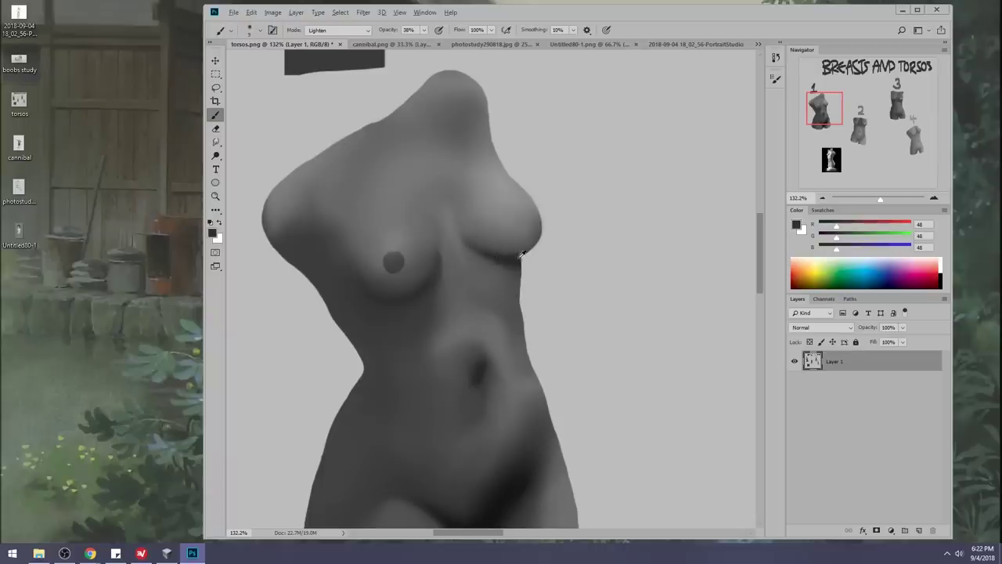
{"action": "left_click", "coordinate": [336, 30]}
{"action": "left_click", "coordinate": [329, 39]}
{"action": "left_click", "coordinate": [516, 261], "text": "alt"}
{"action": "left_click", "coordinate": [485, 247], "text": "alt"}
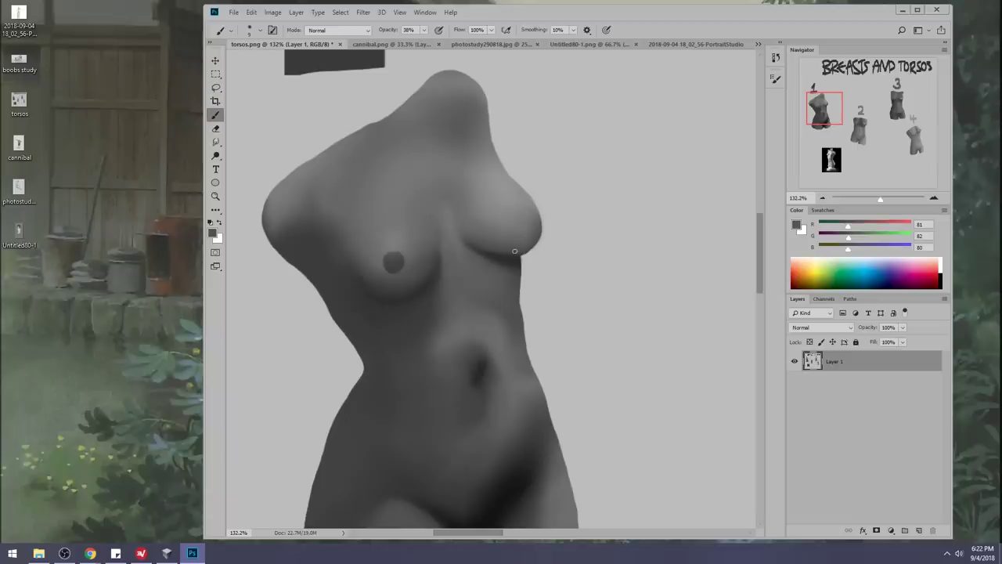
{"action": "left_click", "coordinate": [490, 248], "text": "alt"}
Reshade torso 1's front breast with a 175 px brush and sampled grays including RGB 73, 104 and 121.
{"action": "left_click", "coordinate": [416, 277], "text": "alt"}
{"action": "key", "text": "bracketright"}
{"action": "key", "text": "bracketright"}
{"action": "key", "text": "bracketright"}
{"action": "key", "text": "bracketright"}
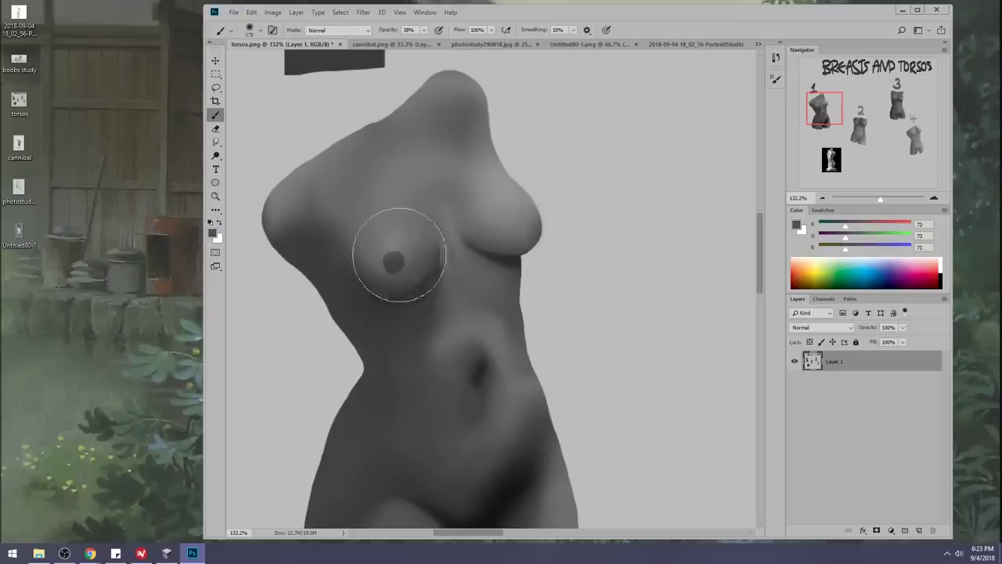
{"action": "left_click", "coordinate": [376, 262], "text": "alt"}
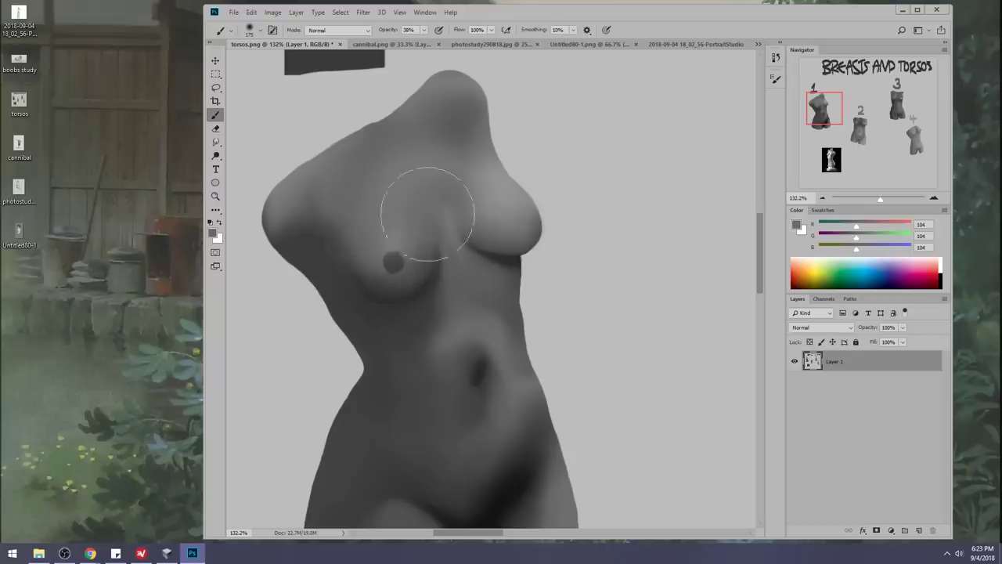
{"action": "left_click", "coordinate": [405, 233], "text": "alt"}
{"action": "mouse_move", "coordinate": [410, 257]}
{"action": "left_mouse_down"}
{"action": "mouse_move", "coordinate": [427, 235]}
{"action": "mouse_move", "coordinate": [421, 226]}
{"action": "left_mouse_up"}
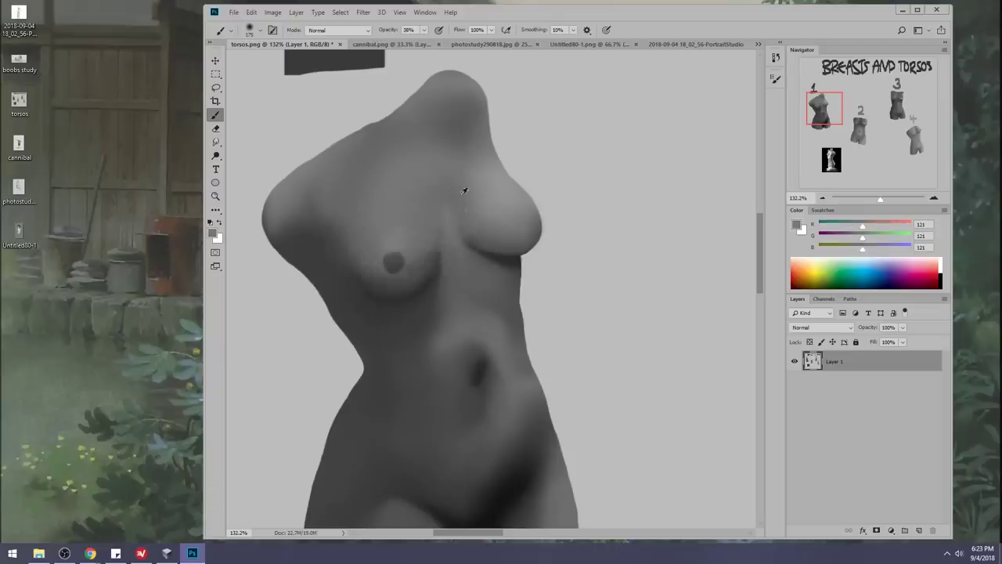
{"action": "left_click", "coordinate": [617, 154], "text": "alt"}
{"action": "mouse_move", "coordinate": [436, 235]}
{"action": "left_mouse_down"}
{"action": "mouse_move", "coordinate": [441, 246]}
{"action": "mouse_move", "coordinate": [425, 205]}
{"action": "mouse_move", "coordinate": [450, 213]}
{"action": "left_mouse_up"}
{"action": "key", "text": "ctrl+z"}
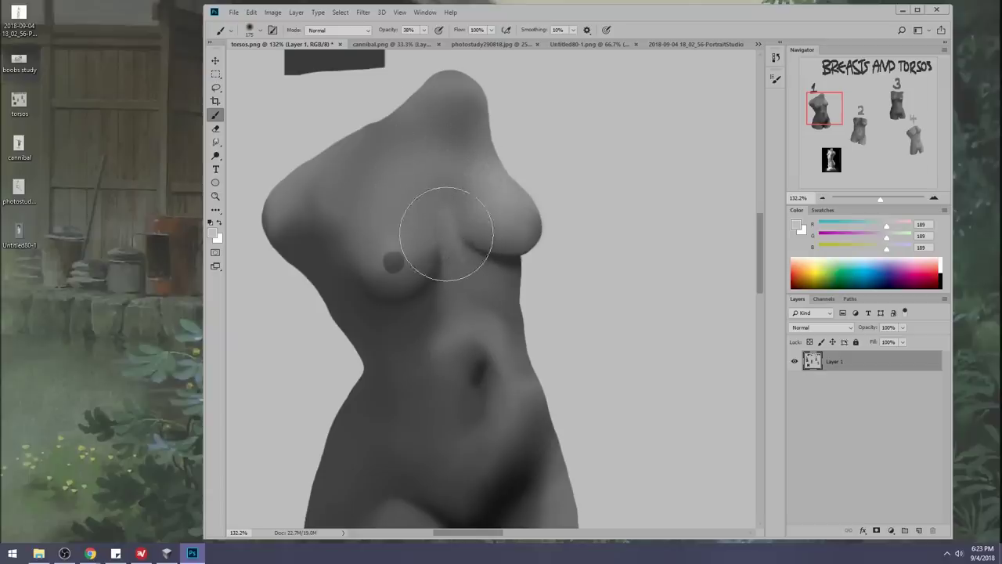
{"action": "key", "text": "ctrl+z"}
{"action": "mouse_move", "coordinate": [448, 227]}
{"action": "left_mouse_down"}
{"action": "mouse_move", "coordinate": [441, 242]}
{"action": "mouse_move", "coordinate": [433, 214]}
{"action": "mouse_move", "coordinate": [447, 246]}
{"action": "left_mouse_up"}
{"action": "key", "text": "ctrl+z"}
{"action": "key", "text": "ctrl+z"}
Blend the upper chest tones with the textured 80 px brush preset reduced to 30 px, using a sampled mid grey.
{"action": "right_click", "coordinate": [615, 216]}
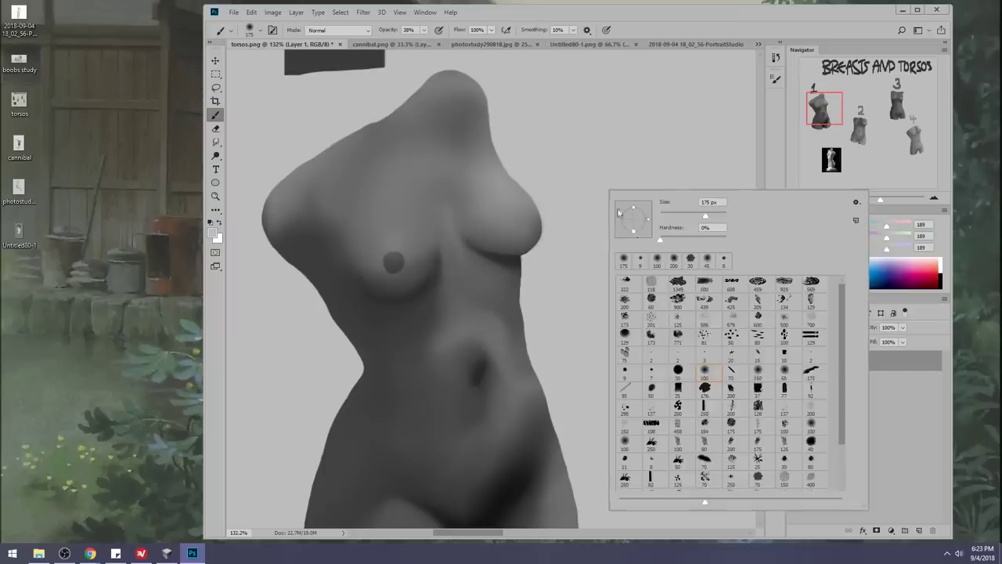
{"action": "left_click", "coordinate": [706, 446]}
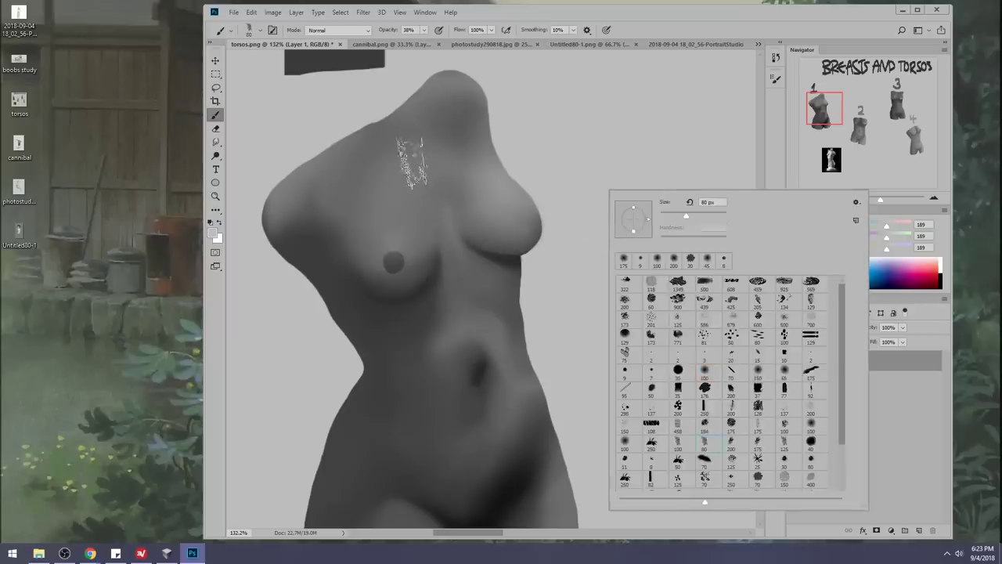
{"action": "key", "text": "Escape"}
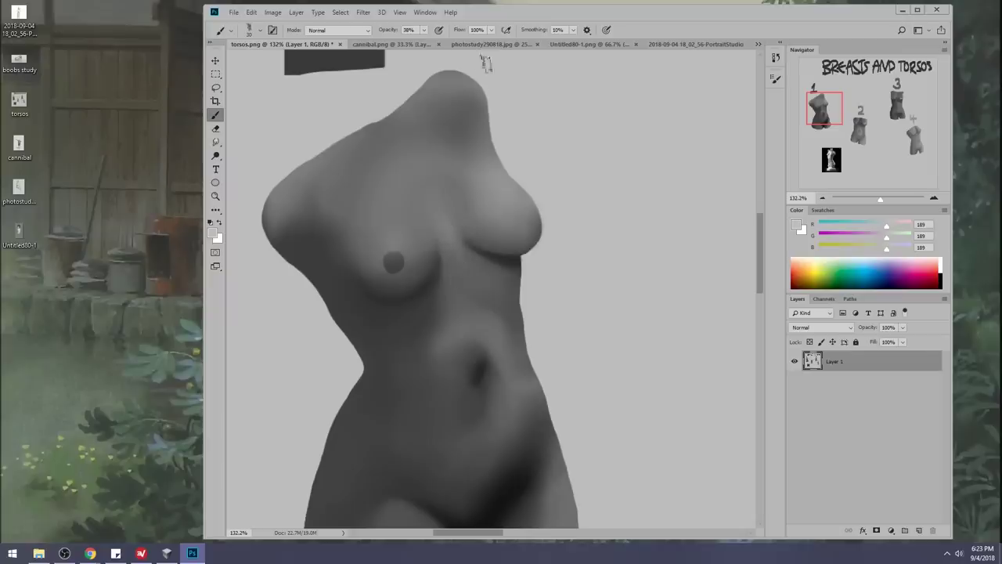
{"action": "left_click", "coordinate": [496, 196], "text": "alt"}
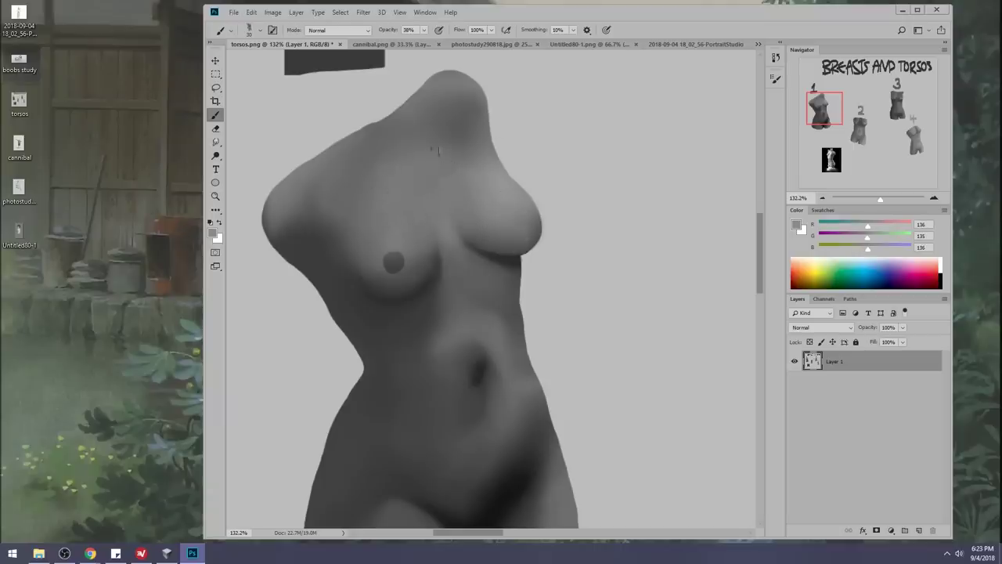
{"action": "left_click", "coordinate": [216, 142]}
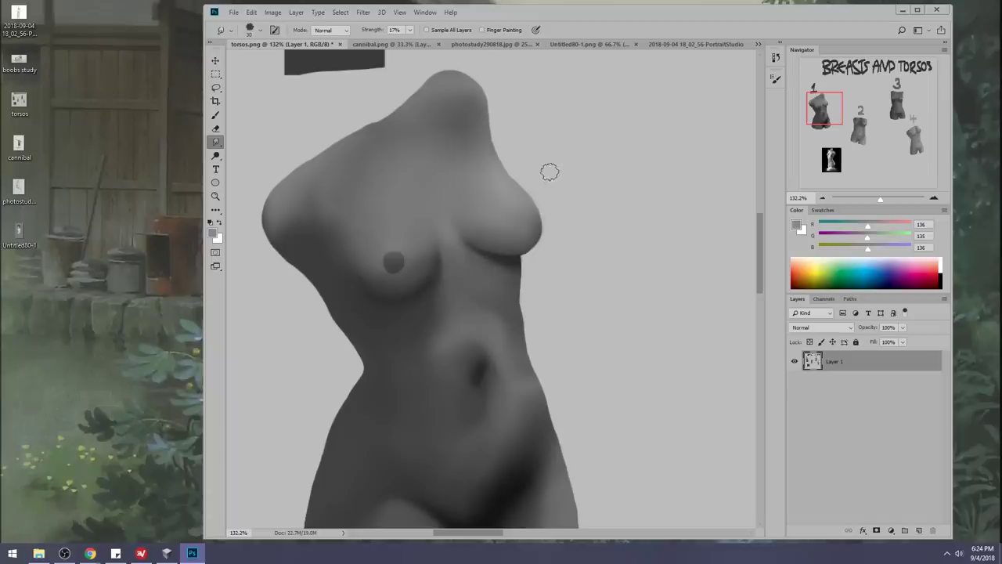
{"action": "key", "text": "alt"}
{"action": "key", "text": "b"}
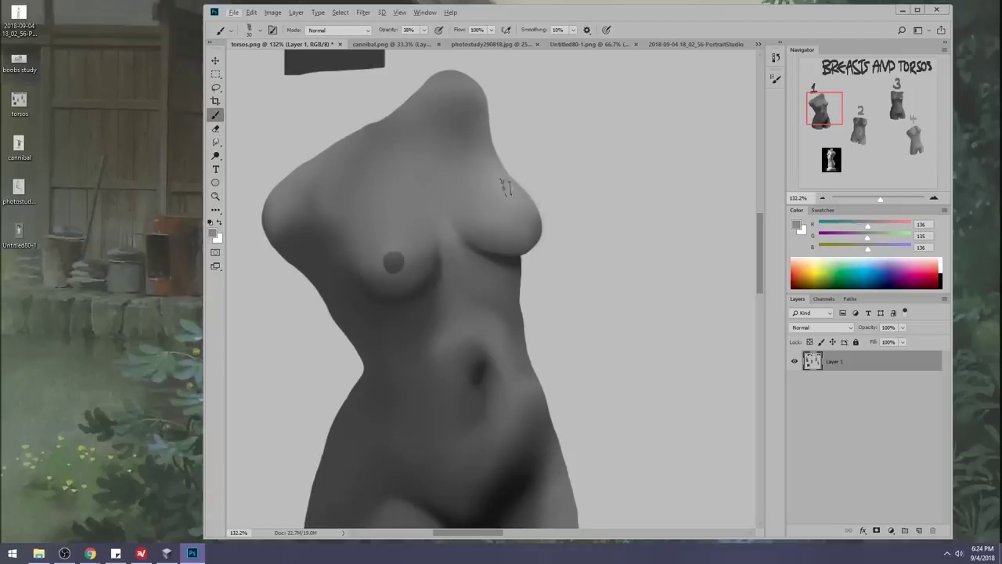
Choose the soft round 100 px brush preset and sample the dark shadow tone beneath the far breast.
{"action": "right_click", "coordinate": [607, 244]}
{"action": "left_click", "coordinate": [703, 398]}
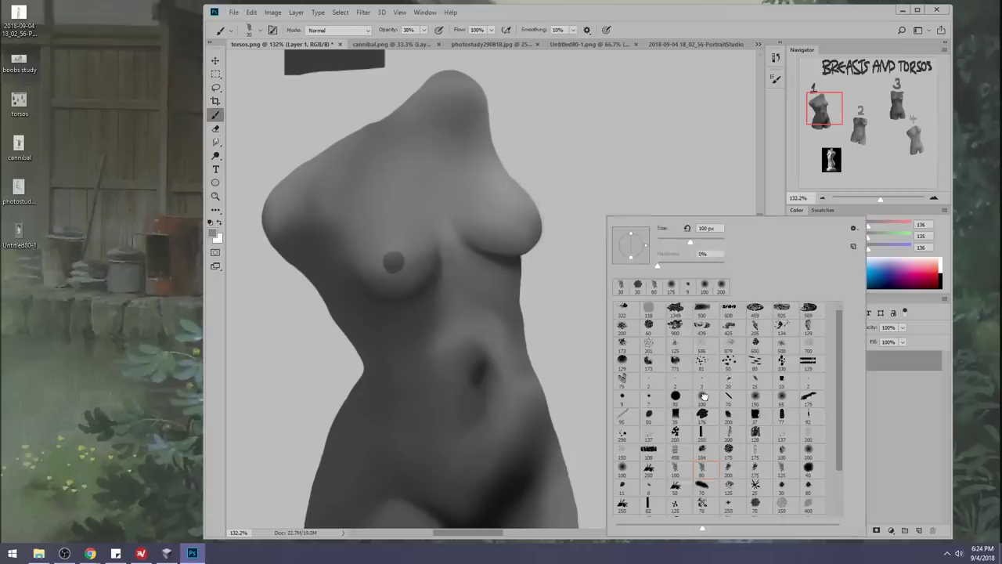
{"action": "left_click", "coordinate": [512, 256], "text": "alt"}
Select the background around the torso with the Magic Wand, invert the selection to the figure and hide its outline.
{"action": "right_click", "coordinate": [216, 87]}
{"action": "left_click", "coordinate": [258, 99]}
{"action": "left_click", "coordinate": [603, 187]}
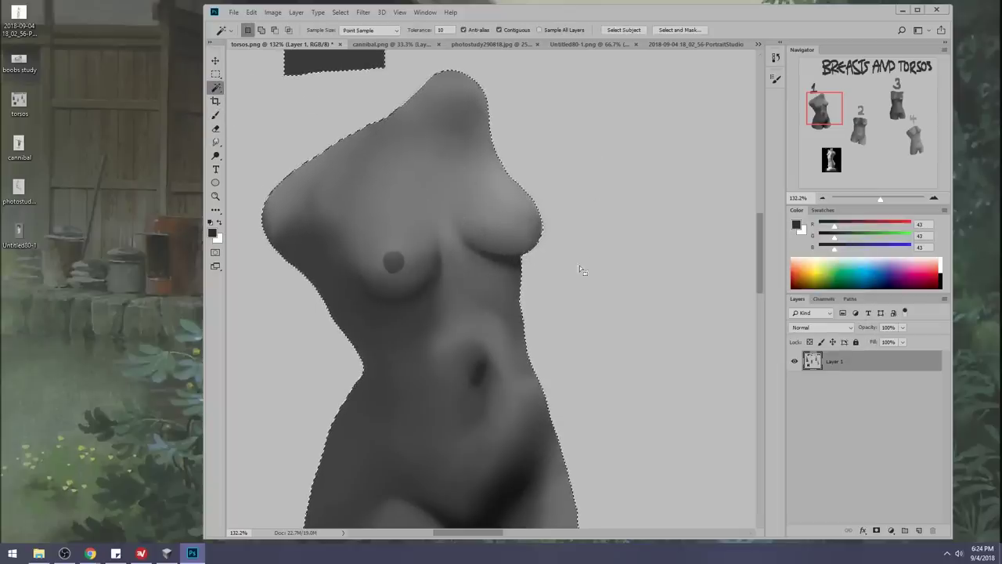
{"action": "key", "text": "m"}
{"action": "right_click", "coordinate": [601, 235]}
{"action": "left_click", "coordinate": [642, 246]}
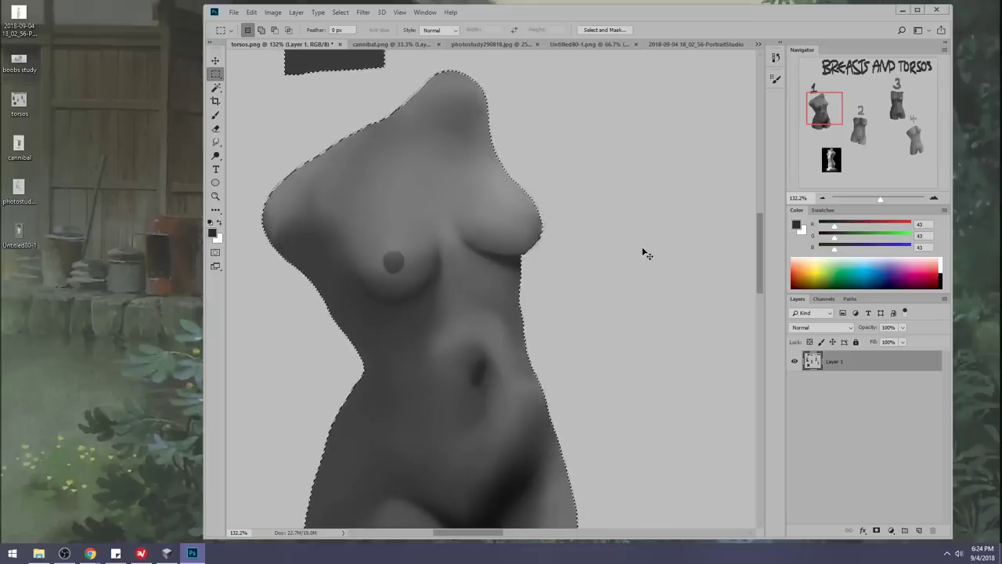
{"action": "key", "text": "b"}
{"action": "key", "text": "ctrl+h"}
Shade the far breast with the sampled dark grey using a 125 px soft brush at 17% opacity, and deselect the figure.
{"action": "left_click", "coordinate": [512, 257], "text": "alt"}
{"action": "key", "text": "bracketright"}
{"action": "key", "text": "bracketright"}
{"action": "key", "text": "bracketright"}
{"action": "key", "text": "bracketright"}
{"action": "key", "text": "bracketright"}
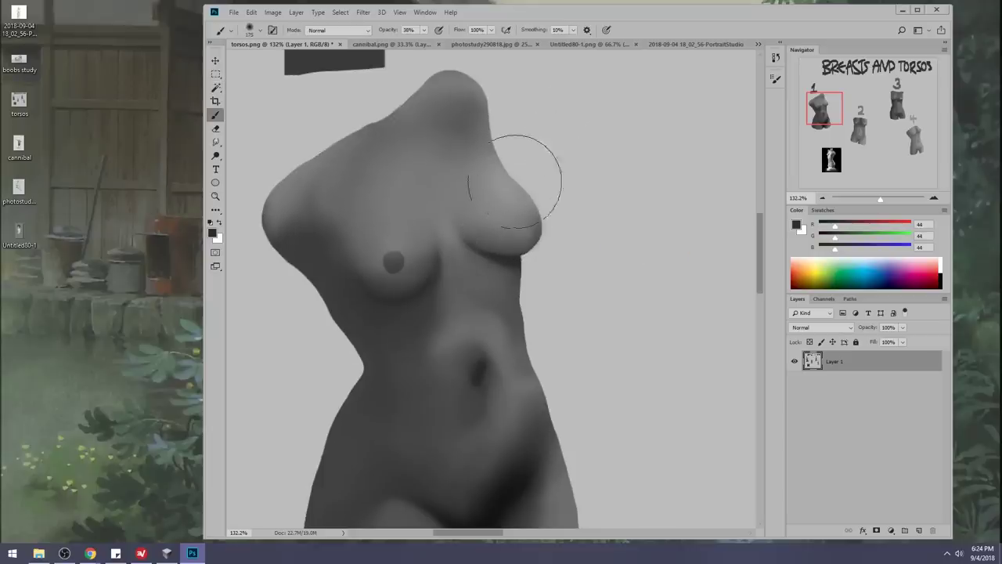
{"action": "left_click", "coordinate": [424, 31]}
{"action": "left_click_drag", "start_coordinate": [415, 42], "coordinate": [410, 43]}
{"action": "key", "text": "bracketleft"}
{"action": "key", "text": "bracketleft"}
{"action": "key", "text": "bracketleft"}
{"action": "key", "text": "bracketleft"}
{"action": "left_click", "coordinate": [516, 257], "text": "alt"}
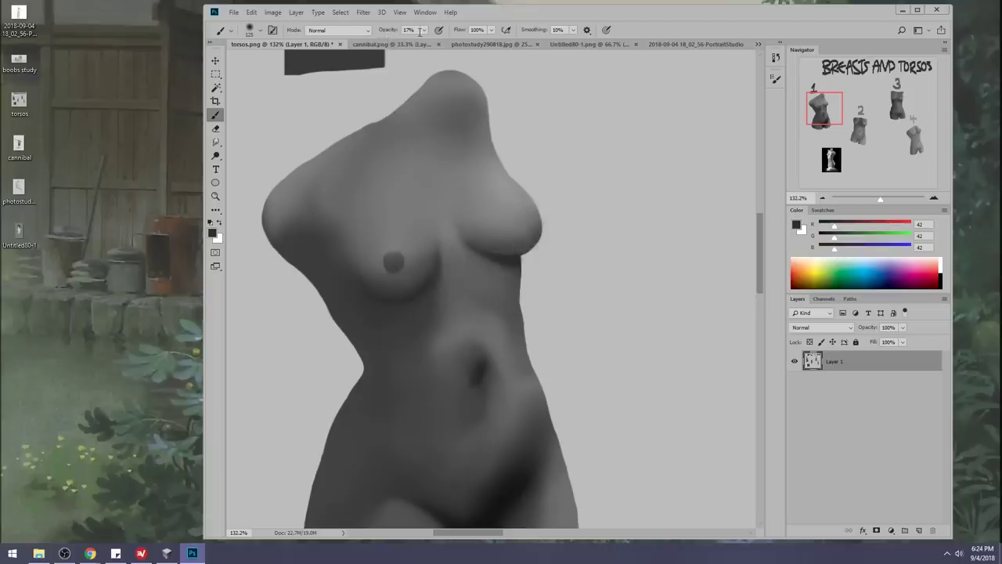
{"action": "key", "text": "m"}
{"action": "right_click", "coordinate": [468, 157]}
{"action": "left_click", "coordinate": [478, 159]}
Blend sampled mid greys into the centre of the chest between the breasts, raising the brush opacity to 65%.
{"action": "key", "text": "b"}
{"action": "left_click", "coordinate": [454, 237], "text": "alt"}
{"action": "left_click", "coordinate": [457, 275], "text": "alt"}
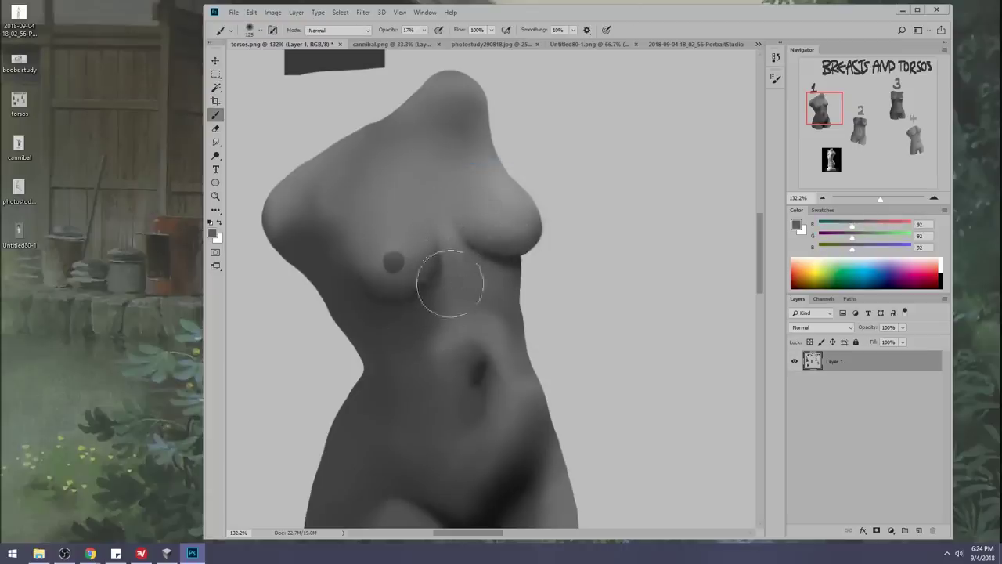
{"action": "left_click", "coordinate": [423, 30]}
{"action": "left_click", "coordinate": [463, 283], "text": "alt"}
{"action": "mouse_move", "coordinate": [455, 255]}
{"action": "left_mouse_down"}
{"action": "mouse_move", "coordinate": [470, 227]}
{"action": "mouse_move", "coordinate": [460, 180]}
{"action": "left_mouse_up"}
Add a new layer and paint the far breast's areola with the sampled dark grey at 40% opacity.
{"action": "left_click", "coordinate": [538, 249], "text": "alt"}
{"action": "left_click", "coordinate": [919, 531]}
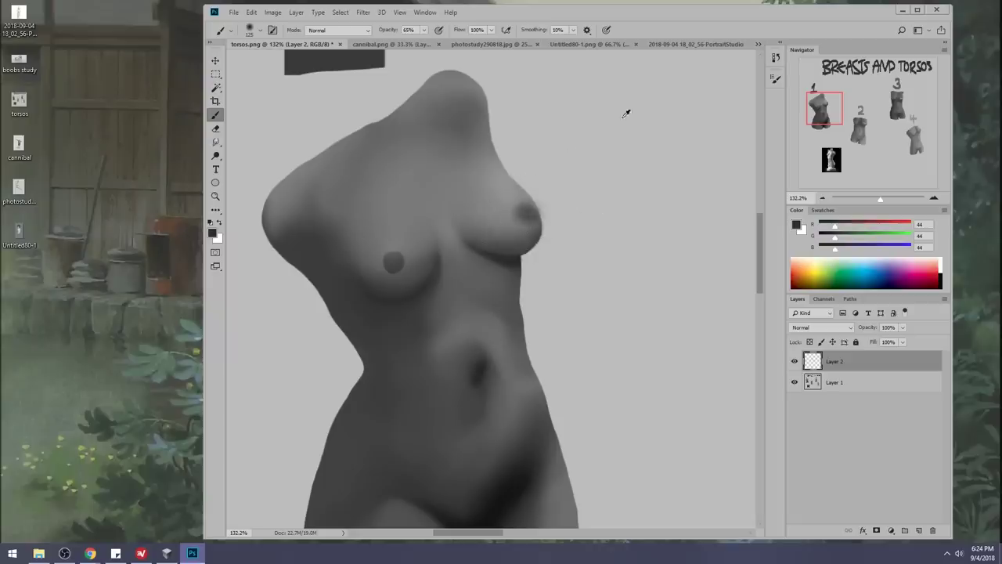
{"action": "left_click_drag", "start_coordinate": [423, 34], "coordinate": [416, 44]}
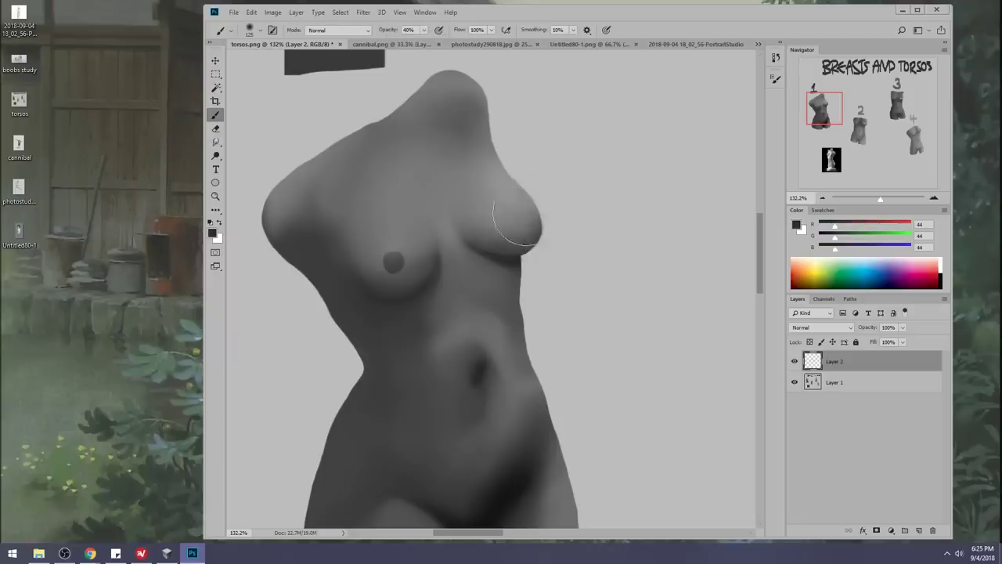
{"action": "left_click", "coordinate": [524, 215]}
{"action": "left_click_drag", "start_coordinate": [527, 215], "coordinate": [532, 219]}
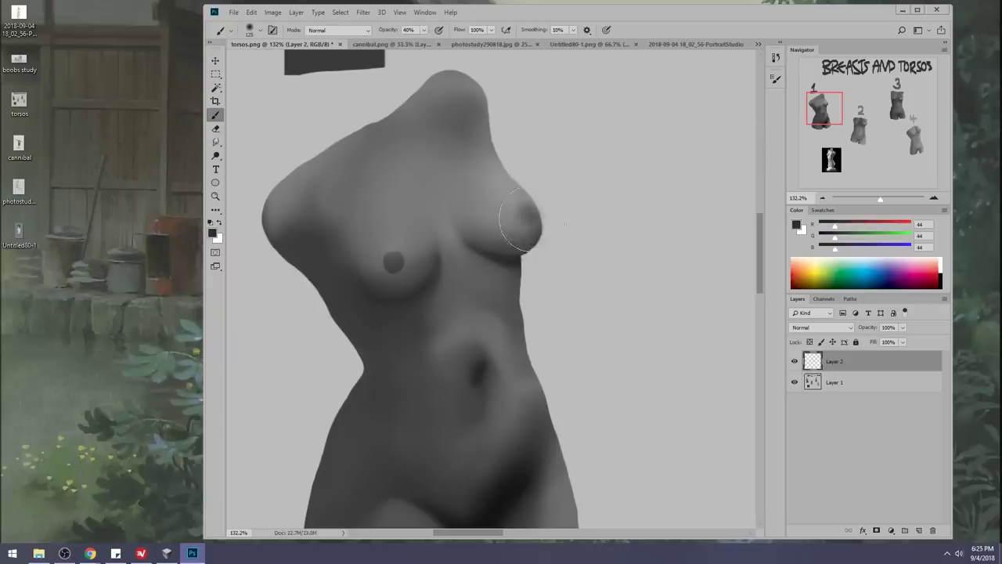
Reduce the brush to 20 px and sketch a circle with a five-pointed star inside it beside the torso.
{"action": "key", "text": "bracketleft"}
{"action": "key", "text": "bracketleft"}
{"action": "key", "text": "bracketleft"}
{"action": "key", "text": "bracketleft"}
{"action": "key", "text": "bracketleft"}
{"action": "key", "text": "bracketleft"}
{"action": "key", "text": "bracketleft"}
{"action": "key", "text": "bracketleft"}
{"action": "key", "text": "bracketleft"}
{"action": "left_click_drag", "start_coordinate": [677, 109], "coordinate": [624, 233]}
{"action": "left_click_drag", "start_coordinate": [698, 243], "coordinate": [678, 110]}
{"action": "mouse_move", "coordinate": [697, 155]}
{"action": "left_mouse_down"}
{"action": "mouse_move", "coordinate": [627, 209]}
{"action": "mouse_move", "coordinate": [654, 152]}
{"action": "mouse_move", "coordinate": [637, 182]}
{"action": "mouse_move", "coordinate": [665, 167]}
{"action": "left_mouse_up"}
Try to sketch a second circle below the first with a foreshortened star along its edge, and undo the star strokes.
{"action": "mouse_move", "coordinate": [670, 264]}
{"action": "left_mouse_down"}
{"action": "mouse_move", "coordinate": [574, 353]}
{"action": "mouse_move", "coordinate": [701, 296]}
{"action": "mouse_move", "coordinate": [608, 362]}
{"action": "mouse_move", "coordinate": [628, 261]}
{"action": "mouse_move", "coordinate": [604, 333]}
{"action": "left_mouse_up"}
{"action": "key", "text": "ctrl+z"}
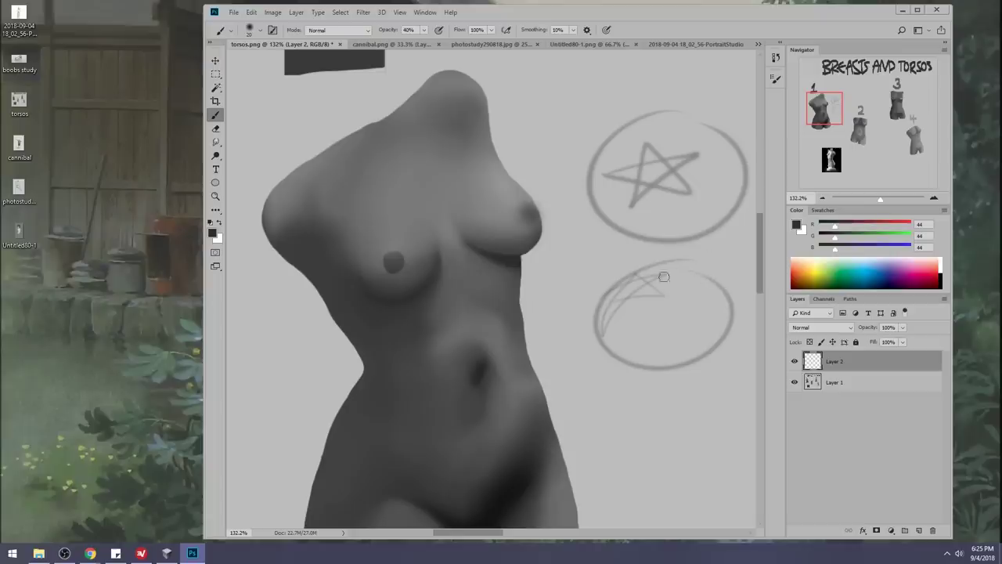
{"action": "left_click_drag", "start_coordinate": [661, 276], "coordinate": [601, 322]}
{"action": "key", "text": "ctrl+z"}
{"action": "left_click_drag", "start_coordinate": [662, 275], "coordinate": [613, 320]}
{"action": "key", "text": "ctrl+z"}
{"action": "left_click_drag", "start_coordinate": [666, 276], "coordinate": [618, 312]}
{"action": "left_click_drag", "start_coordinate": [674, 270], "coordinate": [605, 359]}
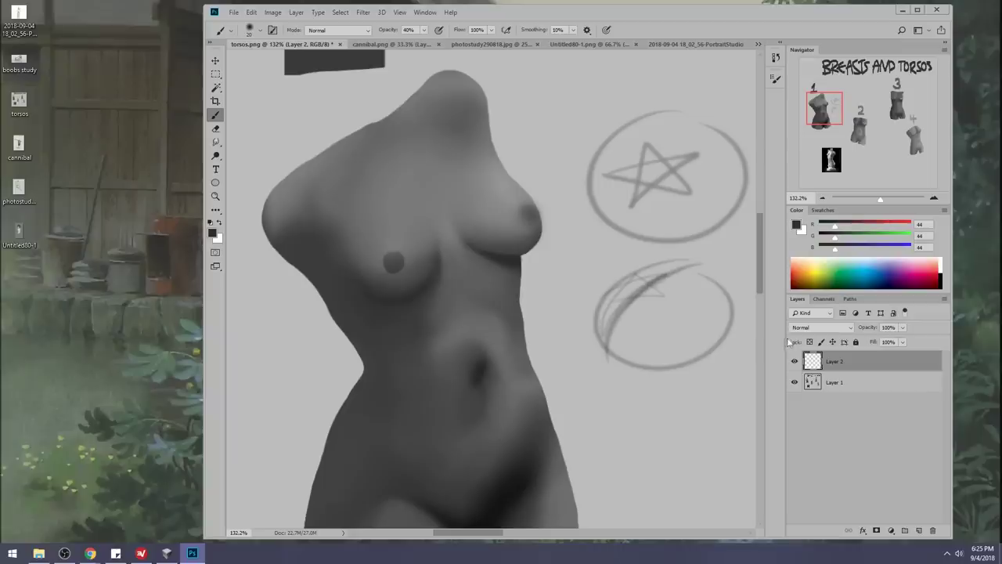
{"action": "key", "text": "ctrl+alt+z"}
{"action": "key", "text": "ctrl+alt+z"}
{"action": "key", "text": "ctrl+alt+z"}
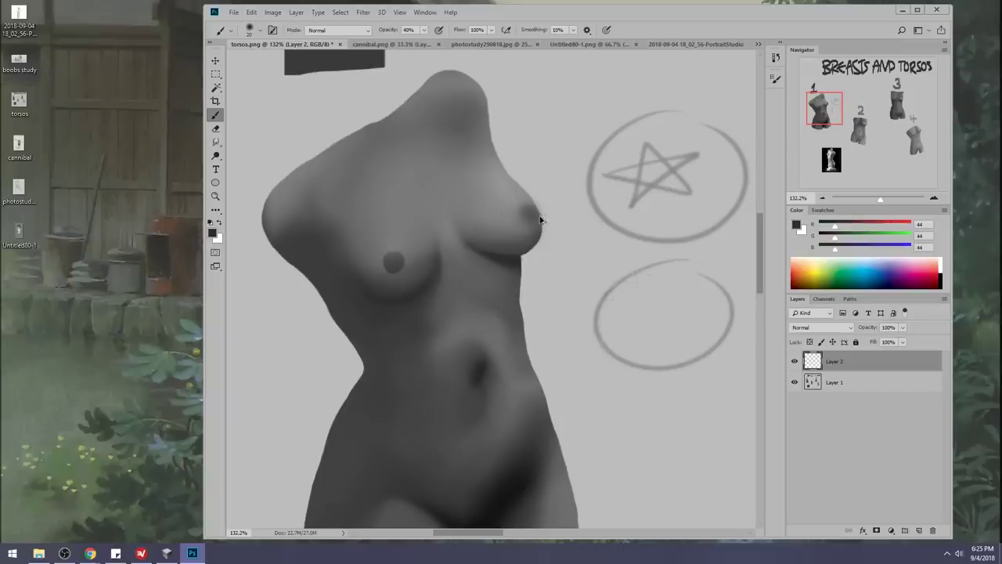
{"action": "key", "text": "ctrl+alt+z"}
Draw a small ellipse inside the first circle and a new empty circle below it.
{"action": "mouse_move", "coordinate": [675, 156]}
{"action": "left_mouse_down"}
{"action": "mouse_move", "coordinate": [613, 184]}
{"action": "mouse_move", "coordinate": [610, 159]}
{"action": "mouse_move", "coordinate": [685, 169]}
{"action": "left_mouse_up"}
{"action": "left_click_drag", "start_coordinate": [673, 268], "coordinate": [736, 301]}
{"action": "key", "text": "ctrl+alt+z"}
{"action": "left_click_drag", "start_coordinate": [680, 261], "coordinate": [702, 280]}
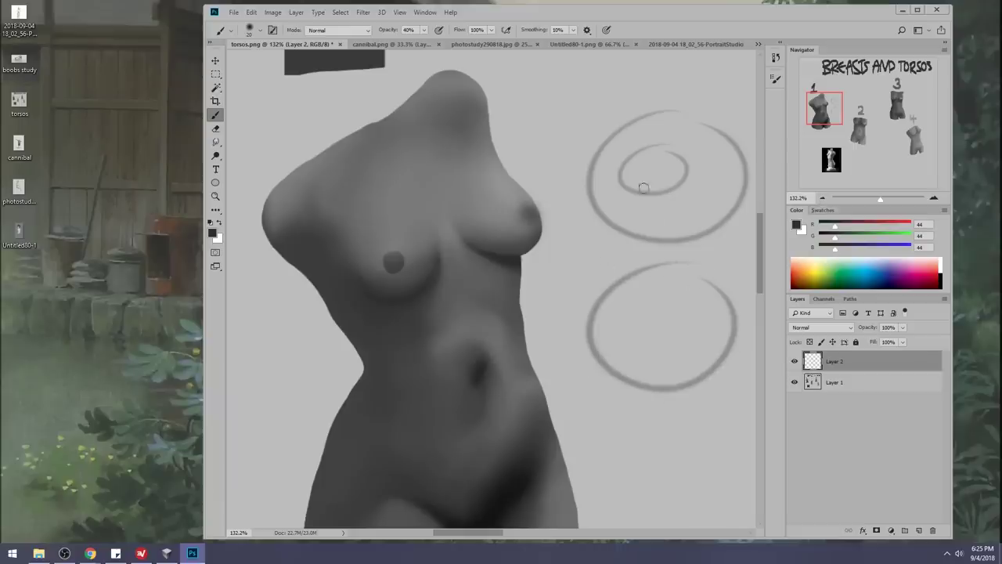
Draw a narrow foreshortened ellipse along the upper edge of the lower circle, undoing and redrawing unsuitable strokes.
{"action": "left_click_drag", "start_coordinate": [667, 272], "coordinate": [607, 316]}
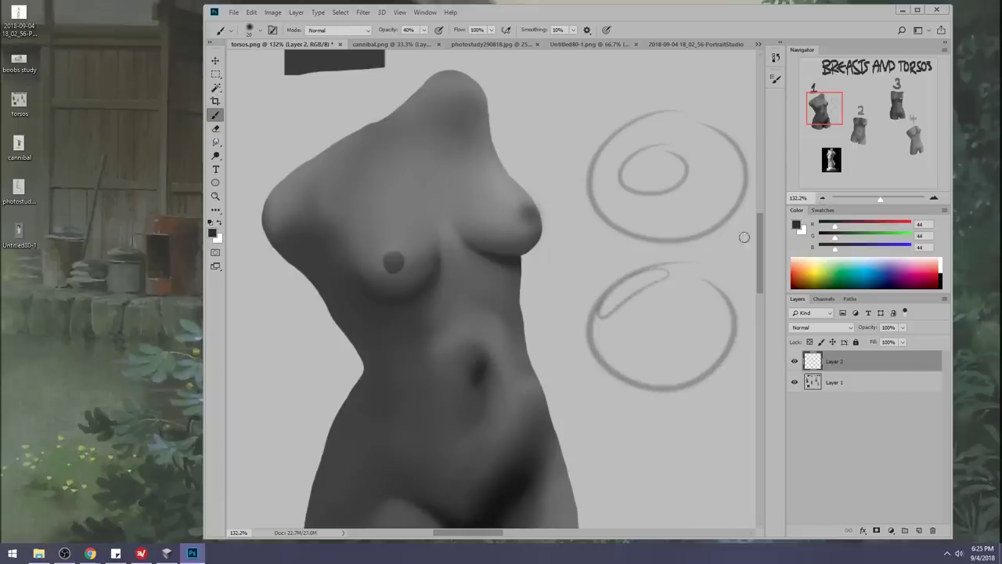
{"action": "key", "text": "ctrl+z"}
{"action": "left_click_drag", "start_coordinate": [653, 274], "coordinate": [598, 309]}
{"action": "key", "text": "ctrl+z"}
{"action": "left_click_drag", "start_coordinate": [654, 280], "coordinate": [597, 307]}
{"action": "mouse_move", "coordinate": [657, 270]}
{"action": "left_mouse_down"}
{"action": "mouse_move", "coordinate": [635, 294]}
{"action": "mouse_move", "coordinate": [646, 273]}
{"action": "left_mouse_up"}
{"action": "key", "text": "ctrl+z"}
{"action": "mouse_move", "coordinate": [599, 302]}
{"action": "left_mouse_down"}
{"action": "mouse_move", "coordinate": [625, 273]}
{"action": "mouse_move", "coordinate": [615, 297]}
{"action": "left_mouse_up"}
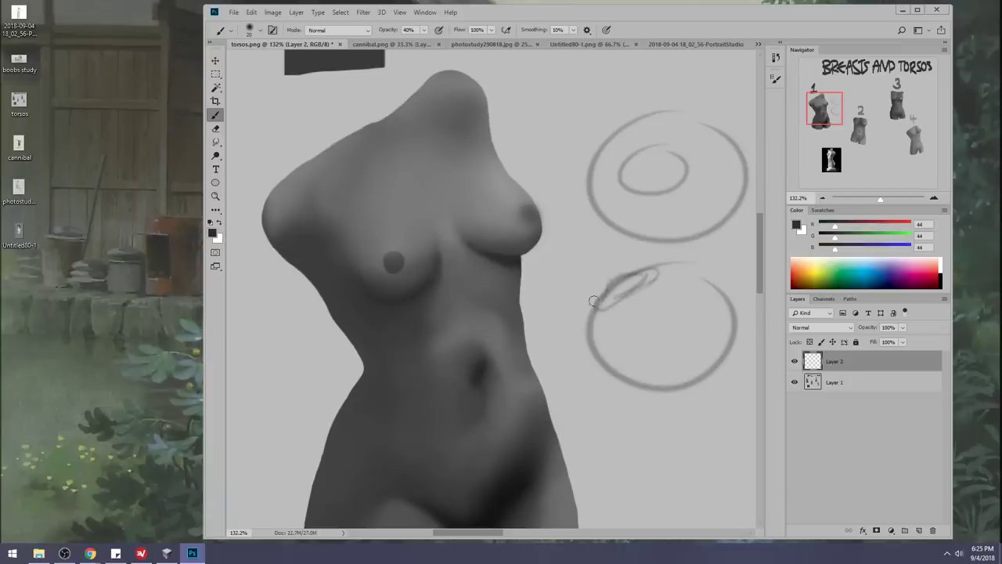
{"action": "left_click_drag", "start_coordinate": [658, 270], "coordinate": [613, 306]}
Sketch a small circle and a flat, narrow ellipse above the existing circle diagrams.
{"action": "mouse_move", "coordinate": [581, 63]}
{"action": "left_mouse_down"}
{"action": "mouse_move", "coordinate": [600, 117]}
{"action": "mouse_move", "coordinate": [579, 64]}
{"action": "left_mouse_up"}
{"action": "mouse_move", "coordinate": [698, 67]}
{"action": "left_mouse_down"}
{"action": "mouse_move", "coordinate": [647, 71]}
{"action": "mouse_move", "coordinate": [612, 96]}
{"action": "mouse_move", "coordinate": [667, 75]}
{"action": "left_mouse_up"}
{"action": "key", "text": "ctrl+alt+z"}
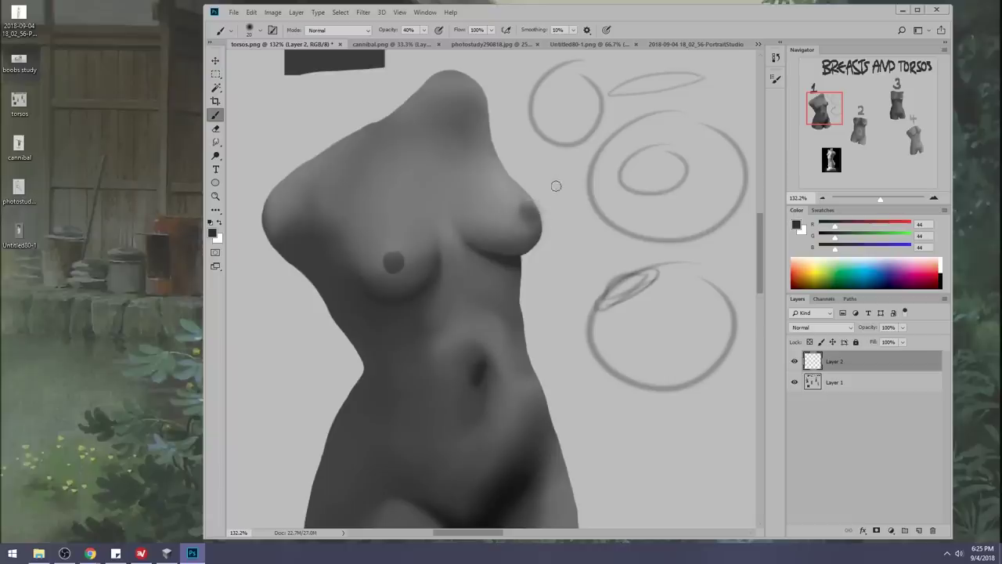
Model the near breast's areola with tones sampled from the surrounding skin, adjusting the soft brush size for each stroke.
{"action": "left_click", "coordinate": [407, 230], "text": "alt"}
{"action": "key", "text": "bracketright"}
{"action": "key", "text": "bracketright"}
{"action": "key", "text": "bracketright"}
{"action": "key", "text": "bracketright"}
{"action": "key", "text": "bracketright"}
{"action": "key", "text": "bracketright"}
{"action": "left_click_drag", "start_coordinate": [398, 259], "coordinate": [391, 260]}
{"action": "key", "text": "bracketright"}
{"action": "left_click", "coordinate": [397, 266], "text": "alt"}
{"action": "key", "text": "bracketleft"}
{"action": "key", "text": "bracketleft"}
{"action": "key", "text": "bracketleft"}
{"action": "key", "text": "bracketleft"}
{"action": "key", "text": "bracketleft"}
{"action": "left_click_drag", "start_coordinate": [391, 262], "coordinate": [395, 263]}
{"action": "left_click", "coordinate": [401, 249], "text": "alt"}
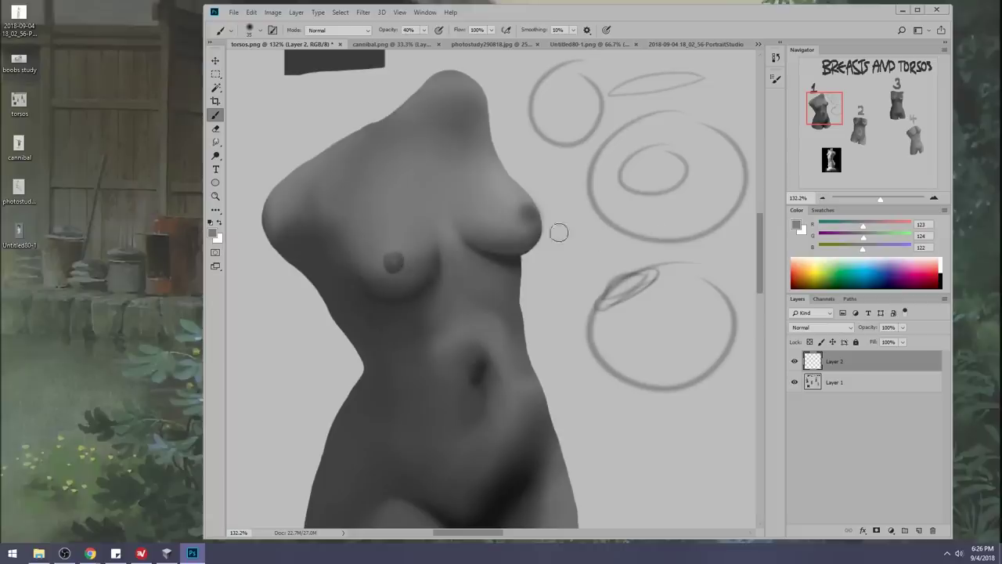
Darken the near breast's areola with shadow greys sampled beneath the far breast, and take up the Smudge tool.
{"action": "left_click", "coordinate": [512, 253], "text": "alt"}
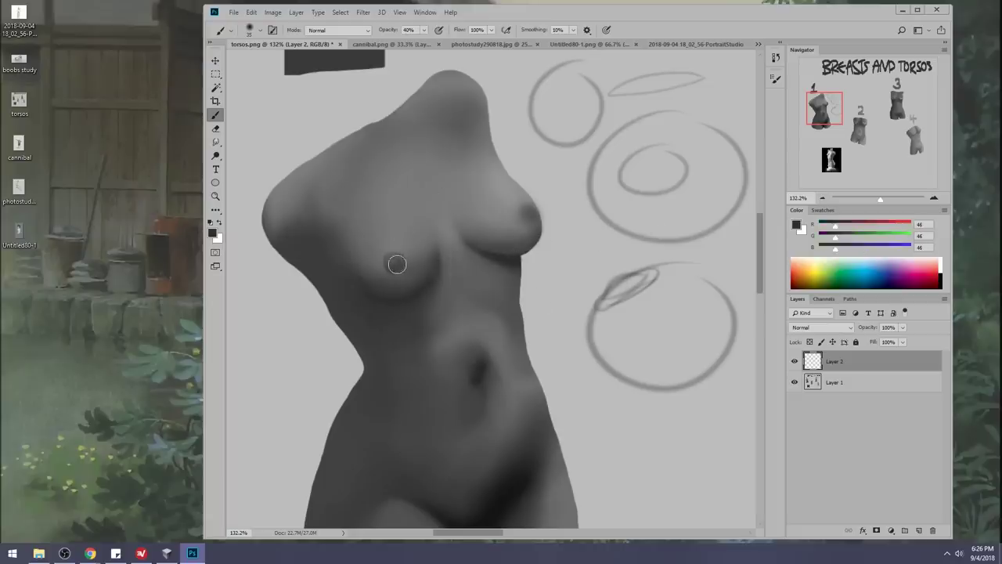
{"action": "left_click_drag", "start_coordinate": [393, 269], "coordinate": [395, 261]}
{"action": "left_click_drag", "start_coordinate": [423, 29], "coordinate": [432, 46]}
{"action": "left_click", "coordinate": [498, 257], "text": "alt"}
{"action": "mouse_move", "coordinate": [407, 268]}
{"action": "left_mouse_down"}
{"action": "mouse_move", "coordinate": [400, 239]}
{"action": "mouse_move", "coordinate": [393, 264]}
{"action": "left_mouse_up"}
{"action": "left_click", "coordinate": [215, 142]}
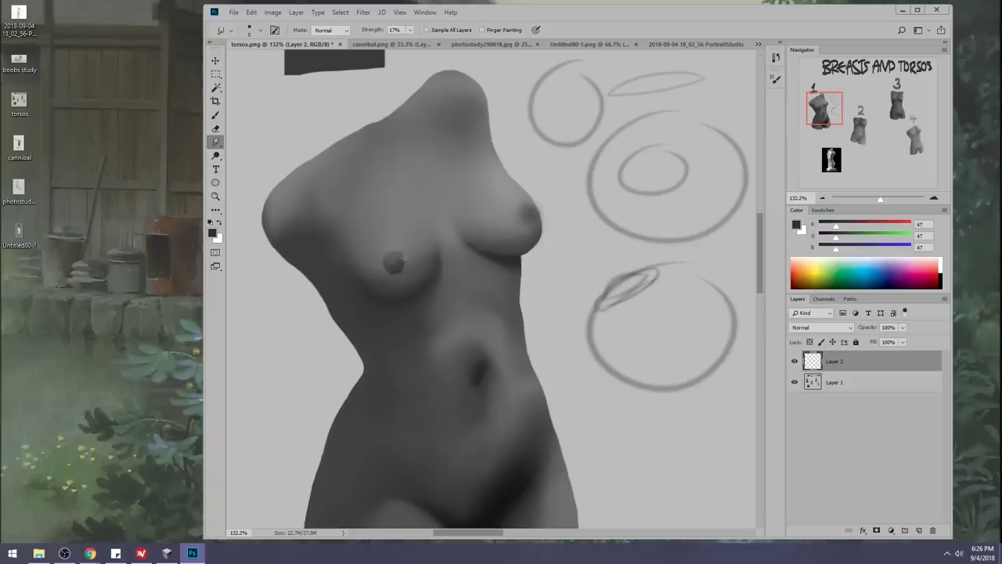
Merge the new layer into Layer 1, and refine the far breast's areola and the shadow beneath it with sampled tones.
{"action": "key", "text": "ctrl+e"}
{"action": "key", "text": "b"}
{"action": "left_click", "coordinate": [456, 158], "text": "alt"}
{"action": "left_click", "coordinate": [533, 212], "text": "alt"}
{"action": "mouse_move", "coordinate": [533, 212]}
{"action": "left_mouse_down"}
{"action": "mouse_move", "coordinate": [526, 227]}
{"action": "mouse_move", "coordinate": [536, 208]}
{"action": "left_mouse_up"}
{"action": "left_click", "coordinate": [517, 258], "text": "alt"}
{"action": "mouse_move", "coordinate": [512, 273]}
{"action": "left_mouse_down"}
{"action": "mouse_move", "coordinate": [470, 226]}
{"action": "mouse_move", "coordinate": [506, 271]}
{"action": "left_mouse_up"}
Sample a grey beneath the far breast, enlarge the soft brush to 200 px and set its blending mode to Darken.
{"action": "left_click", "coordinate": [496, 268], "text": "alt"}
{"action": "key", "text": "bracketright"}
{"action": "key", "text": "bracketright"}
{"action": "key", "text": "bracketright"}
{"action": "key", "text": "bracketright"}
{"action": "key", "text": "bracketright"}
{"action": "key", "text": "bracketright"}
{"action": "key", "text": "bracketright"}
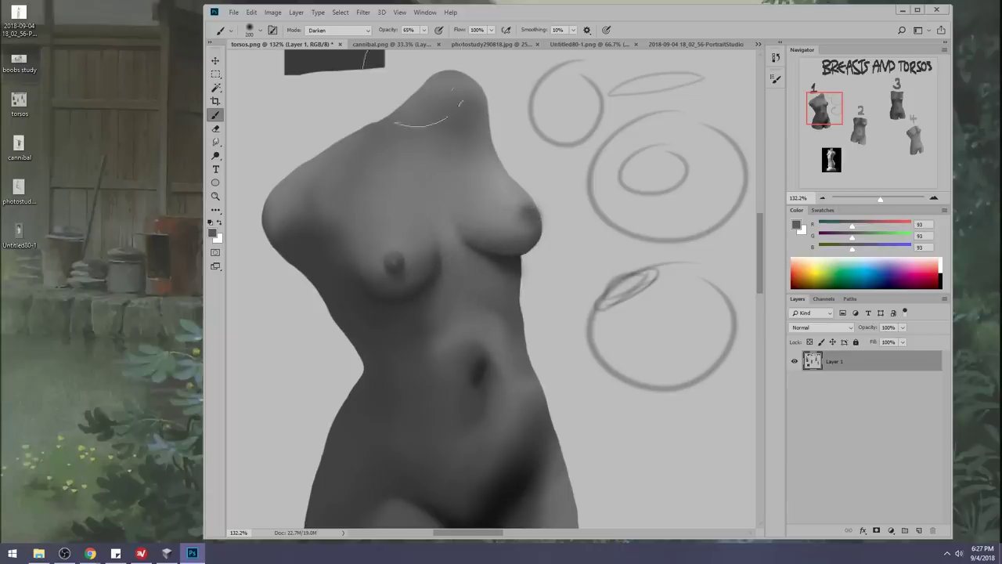
{"action": "left_click", "coordinate": [337, 30]}
{"action": "left_click", "coordinate": [340, 82]}
Brighten the chest and the area between the breasts with a light grey (RGB 234) in Lighten mode at 19% opacity.
{"action": "left_click", "coordinate": [337, 30]}
{"action": "left_click", "coordinate": [324, 126]}
{"action": "left_click", "coordinate": [796, 226]}
{"action": "left_click", "coordinate": [691, 228]}
{"action": "left_click", "coordinate": [961, 202]}
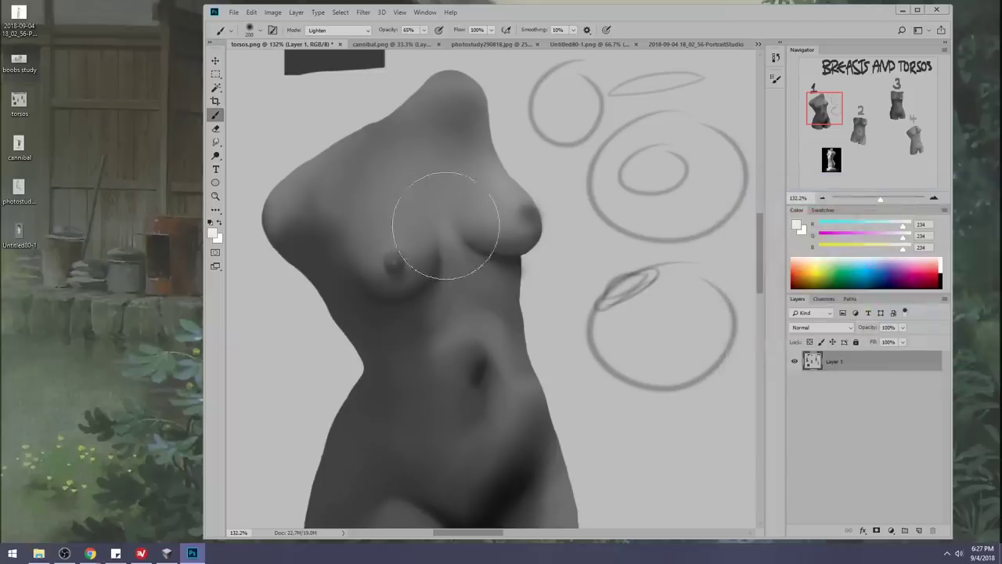
{"action": "left_click_drag", "start_coordinate": [445, 235], "coordinate": [434, 200]}
{"action": "key", "text": "ctrl+z"}
{"action": "left_click", "coordinate": [423, 29]}
{"action": "left_click", "coordinate": [402, 42]}
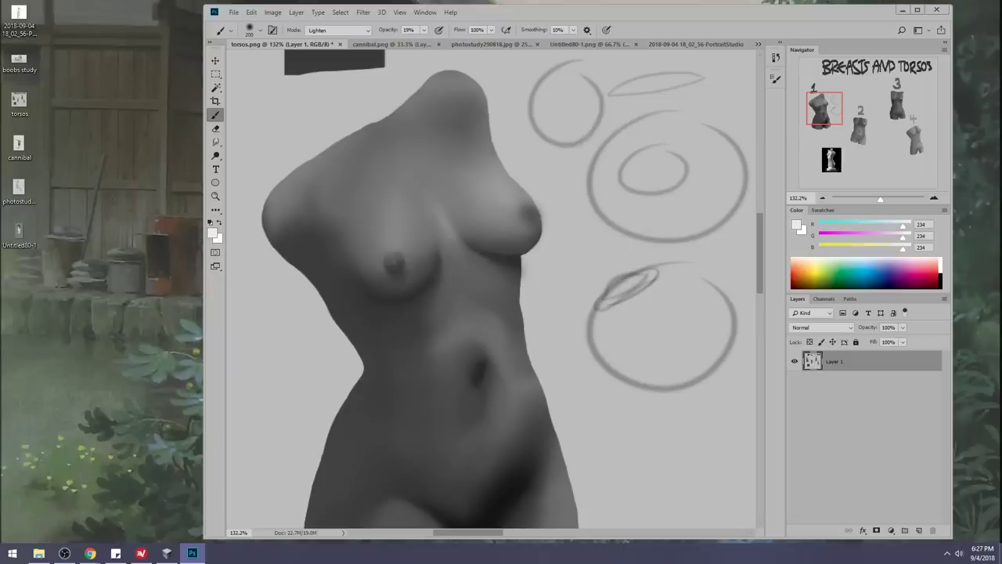
{"action": "key", "text": "alt+Tab"}
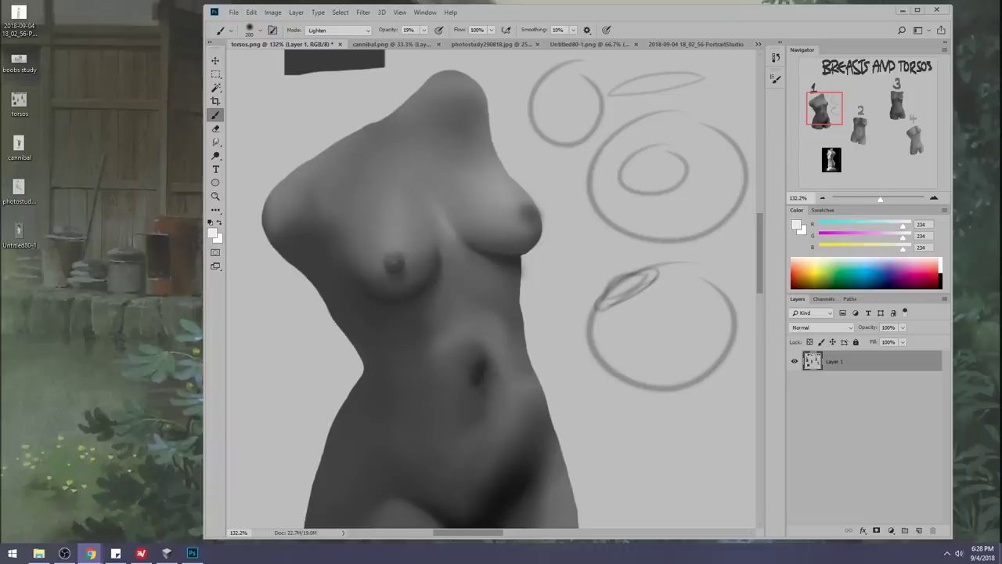
{"action": "left_click", "coordinate": [454, 233]}
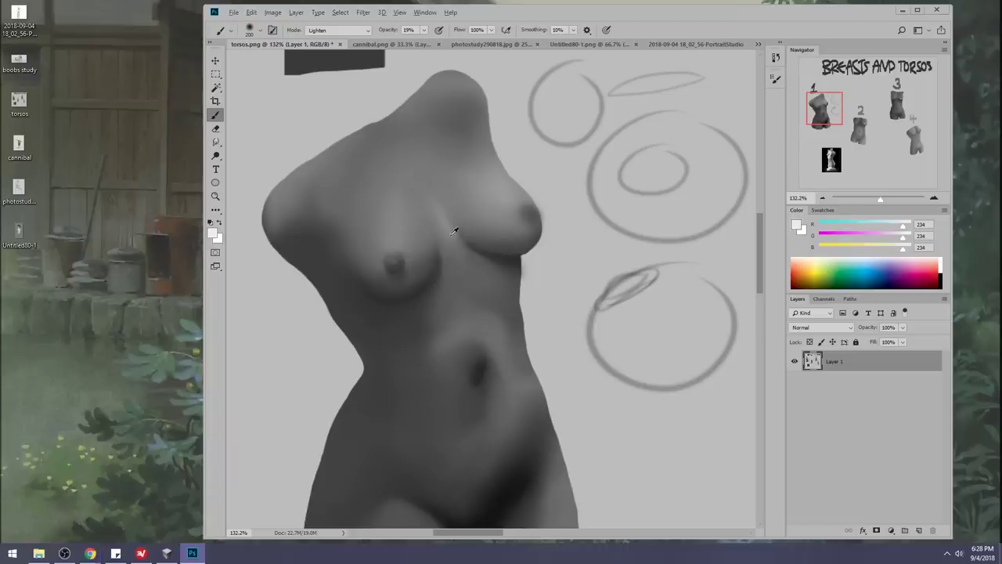
{"action": "left_click", "coordinate": [449, 226], "text": "alt"}
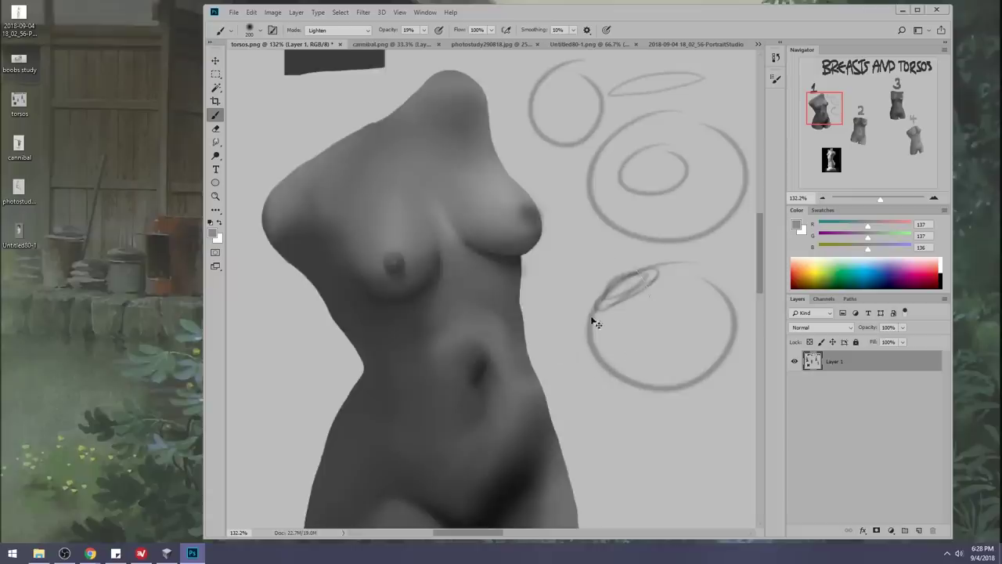
Deepen torso 1's overall shading with a much larger soft brush in Darken mode, using dark greys sampled from its midsection.
{"action": "key", "text": "ctrl+0"}
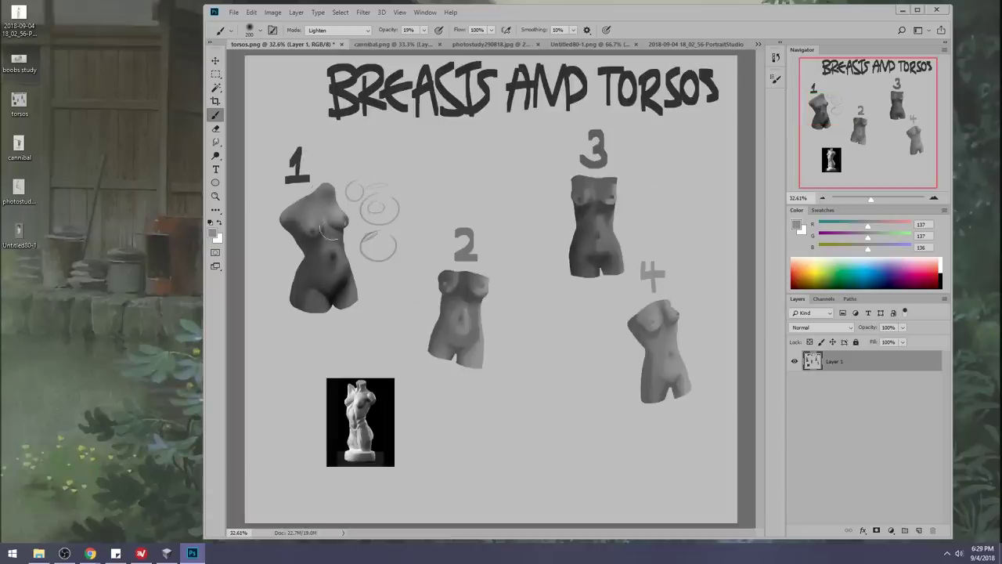
{"action": "left_click", "coordinate": [328, 234], "text": "alt"}
{"action": "key", "text": "bracketright"}
{"action": "key", "text": "bracketright"}
{"action": "key", "text": "bracketright"}
{"action": "key", "text": "bracketright"}
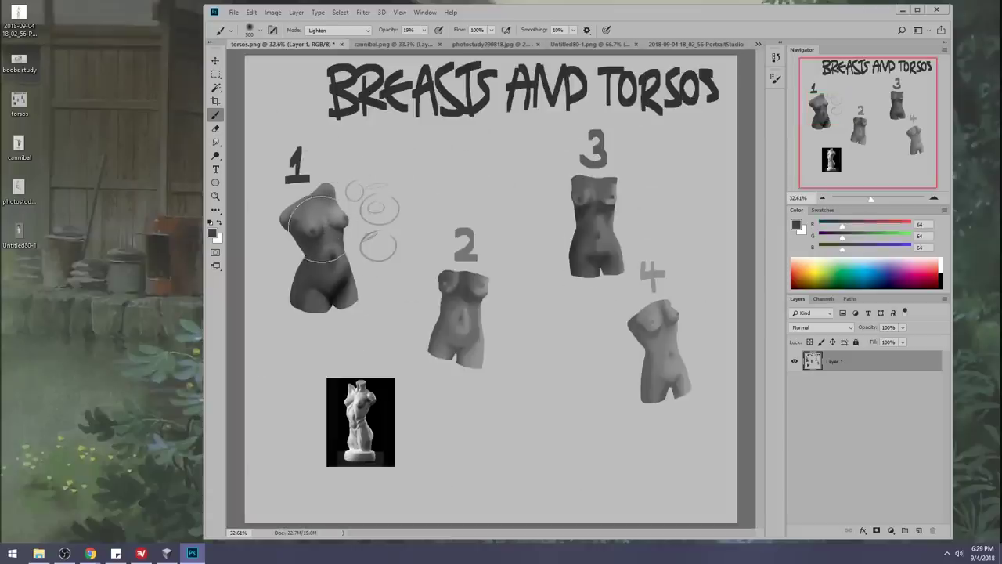
{"action": "left_click", "coordinate": [332, 29]}
{"action": "left_click", "coordinate": [328, 78]}
{"action": "left_click", "coordinate": [324, 230], "text": "alt"}
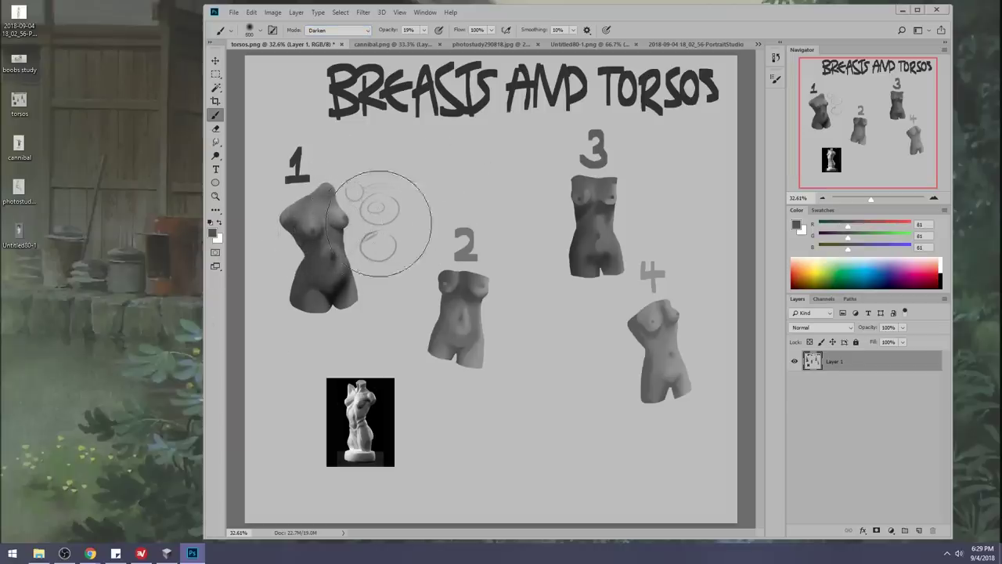
Sample mid-greys around torso 1's far breast for its Darken-mode shading, ending on RGB 115, 116, 116.
{"action": "left_click", "coordinate": [332, 212], "text": "alt"}
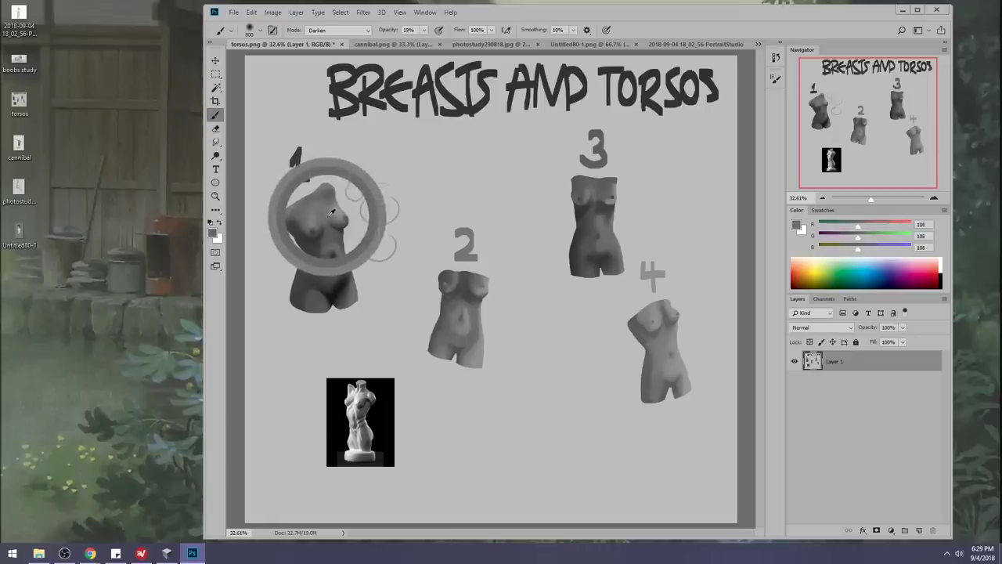
{"action": "left_click", "coordinate": [330, 215], "text": "alt"}
{"action": "left_click", "coordinate": [330, 212], "text": "alt"}
{"action": "left_click", "coordinate": [327, 211], "text": "alt"}
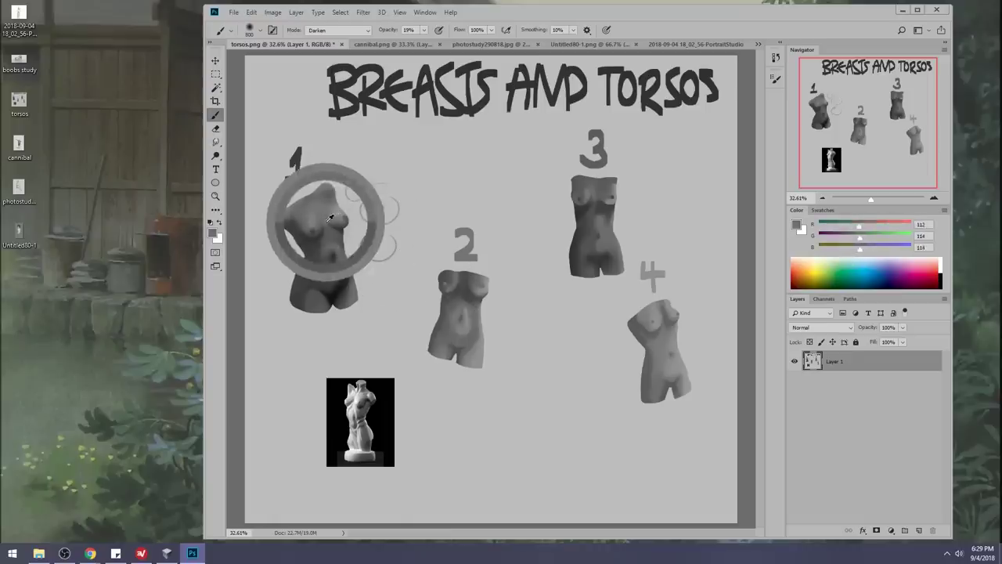
Switch to the Smudge tool at 17% strength and adjust its brush size for blending torso 1's shading.
{"action": "left_click", "coordinate": [215, 142]}
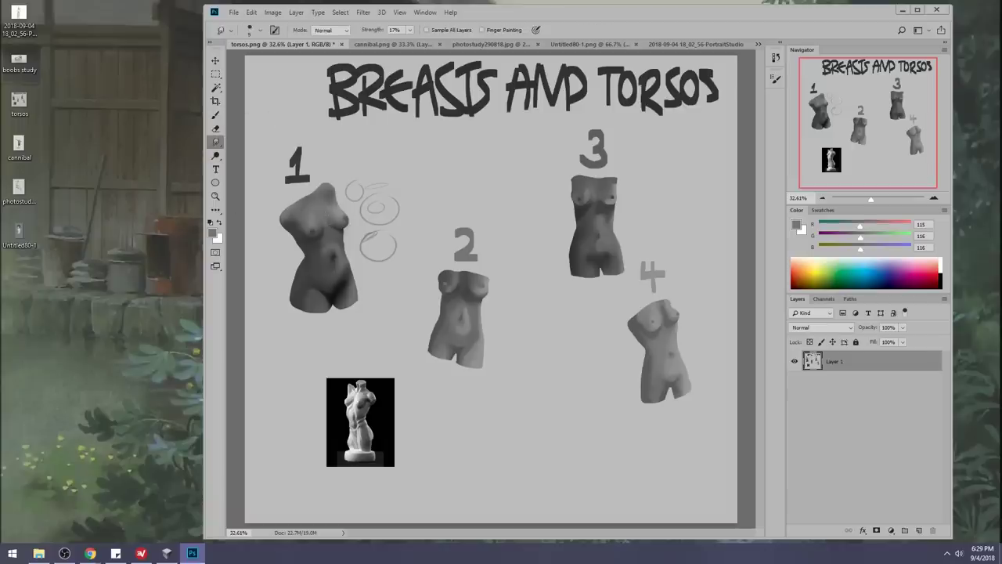
{"action": "key", "text": "bracketright"}
{"action": "key", "text": "bracketright"}
{"action": "key", "text": "bracketright"}
{"action": "key", "text": "bracketright"}
{"action": "key", "text": "bracketright"}
{"action": "key", "text": "bracketright"}
{"action": "key", "text": "bracketleft"}
{"action": "key", "text": "bracketleft"}
{"action": "key", "text": "bracketleft"}
{"action": "key", "text": "bracketleft"}
{"action": "key", "text": "bracketright"}
{"action": "key", "text": "bracketright"}
Switch to cannibal.png and examine the figure's chest up close, checking the greys around the breasts and armpit.
{"action": "left_click", "coordinate": [391, 44]}
{"action": "key", "text": "z"}
{"action": "left_click_drag", "start_coordinate": [443, 217], "coordinate": [561, 313]}
{"action": "key", "text": "b"}
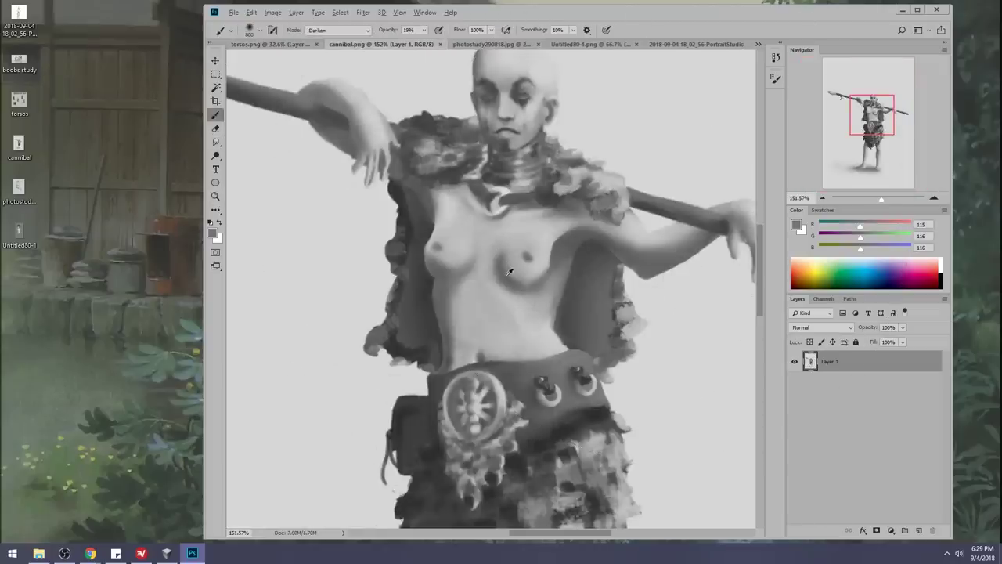
{"action": "mouse_move", "coordinate": [509, 272]}
{"action": "left_mouse_down"}
{"action": "mouse_move", "coordinate": [526, 288]}
{"action": "mouse_move", "coordinate": [544, 278]}
{"action": "mouse_move", "coordinate": [512, 280]}
{"action": "mouse_move", "coordinate": [508, 251]}
{"action": "mouse_move", "coordinate": [502, 268]}
{"action": "mouse_move", "coordinate": [502, 252]}
{"action": "mouse_move", "coordinate": [451, 228]}
{"action": "left_mouse_up"}
{"action": "left_click", "coordinate": [503, 254], "text": "alt"}
{"action": "left_click_drag", "start_coordinate": [511, 241], "coordinate": [497, 213]}
{"action": "left_click", "coordinate": [529, 247], "text": "alt"}
{"action": "left_click_drag", "start_coordinate": [545, 248], "coordinate": [601, 211]}
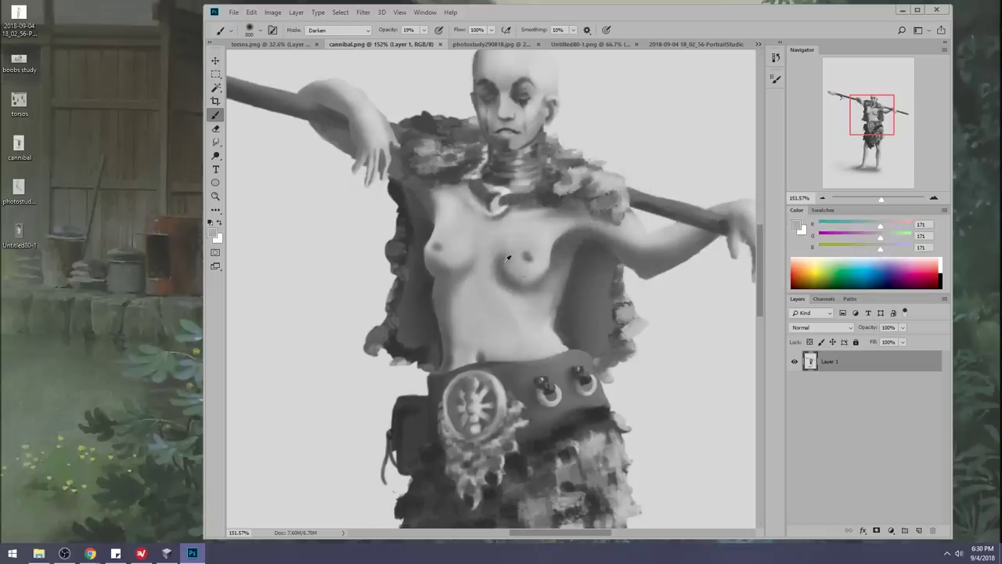
{"action": "left_click_drag", "start_coordinate": [488, 258], "coordinate": [532, 268]}
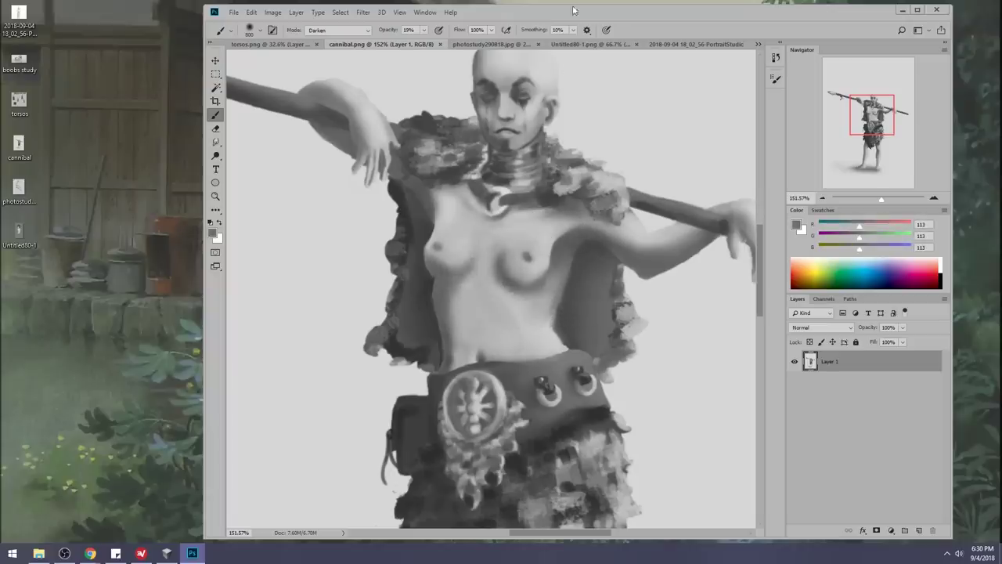
Sample a light grey (RGB 180) from the chest, shrink the soft brush and set its blending mode to Normal.
{"action": "left_click", "coordinate": [517, 236], "text": "alt"}
{"action": "key", "text": "bracketleft"}
{"action": "key", "text": "bracketleft"}
{"action": "key", "text": "bracketleft"}
{"action": "key", "text": "bracketleft"}
{"action": "key", "text": "bracketleft"}
{"action": "key", "text": "bracketleft"}
{"action": "key", "text": "bracketleft"}
{"action": "key", "text": "bracketleft"}
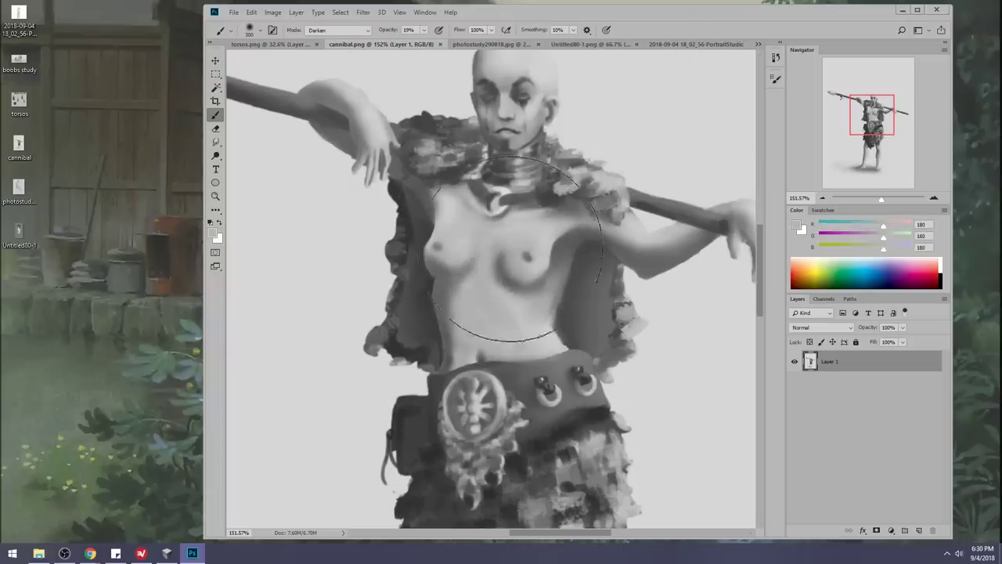
{"action": "key", "text": "bracketleft"}
{"action": "key", "text": "bracketleft"}
{"action": "key", "text": "bracketleft"}
{"action": "key", "text": "bracketleft"}
{"action": "key", "text": "bracketleft"}
{"action": "left_click", "coordinate": [345, 30]}
{"action": "left_click", "coordinate": [345, 44]}
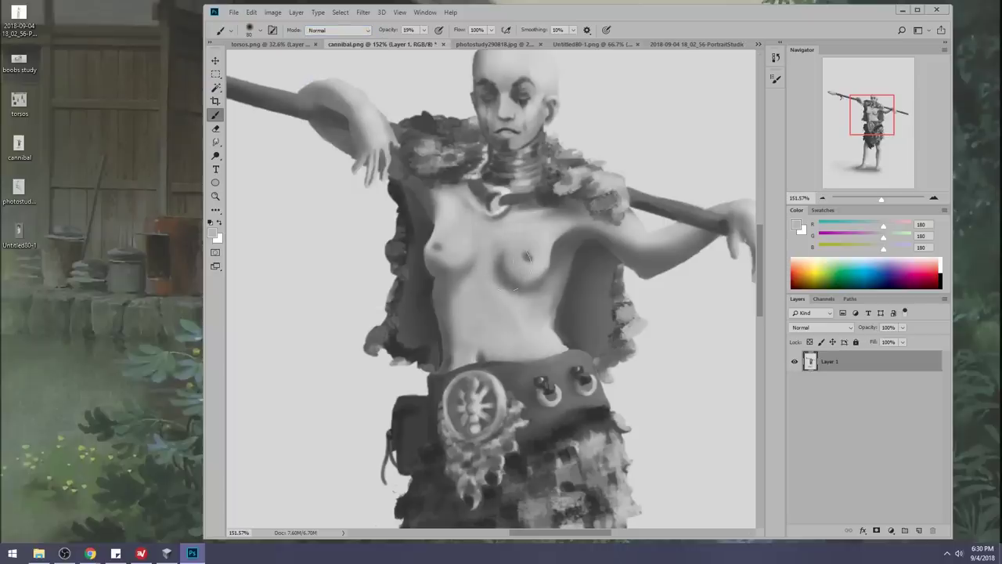
Soften the shading between the figure's breasts and towards the armpit at 19% opacity, using greys sampled from the chest.
{"action": "left_click", "coordinate": [510, 234], "text": "alt"}
{"action": "mouse_move", "coordinate": [505, 258]}
{"action": "left_mouse_down"}
{"action": "mouse_move", "coordinate": [496, 257]}
{"action": "mouse_move", "coordinate": [519, 260]}
{"action": "mouse_move", "coordinate": [468, 248]}
{"action": "mouse_move", "coordinate": [517, 257]}
{"action": "mouse_move", "coordinate": [482, 255]}
{"action": "left_mouse_up"}
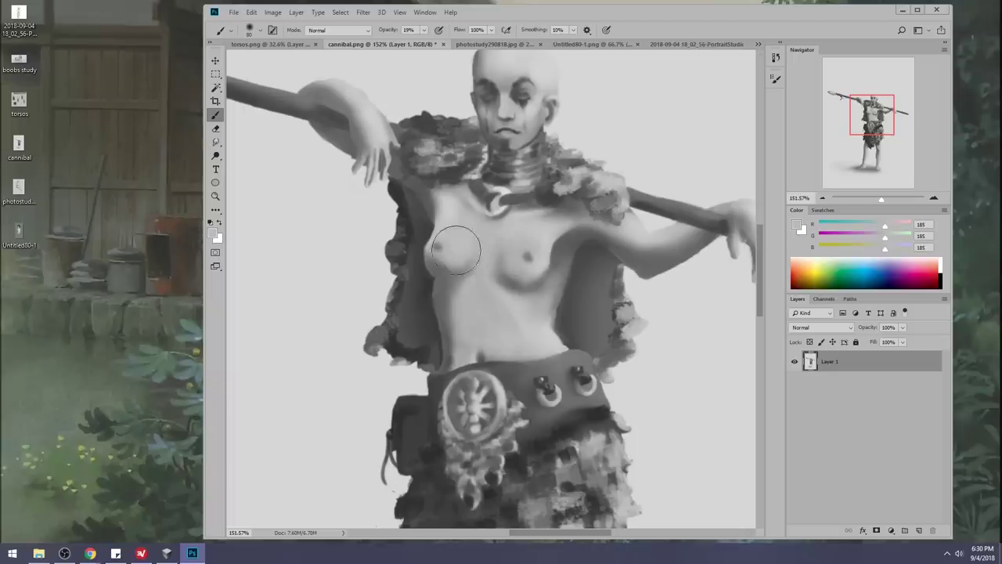
{"action": "left_click", "coordinate": [505, 260], "text": "alt"}
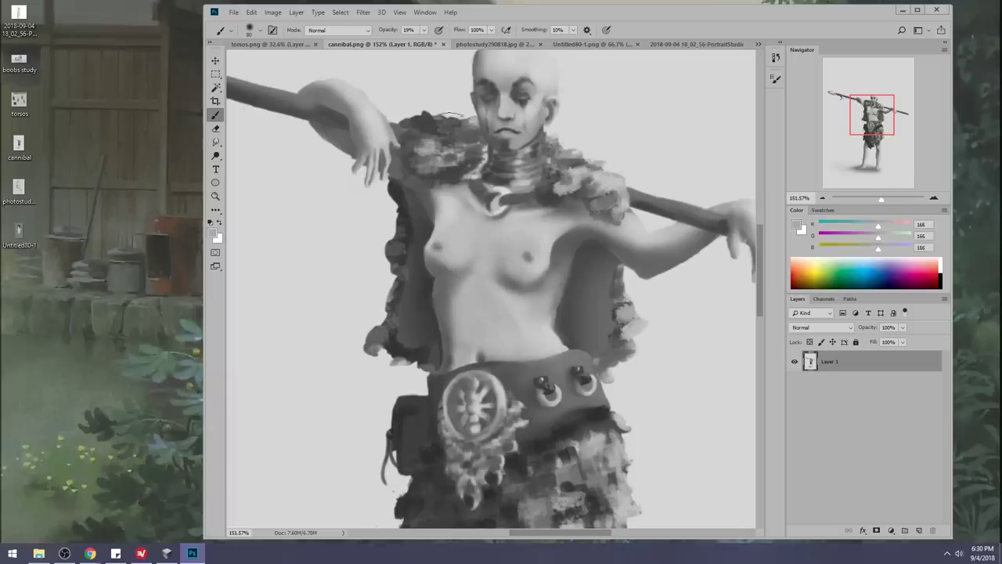
{"action": "left_click", "coordinate": [566, 246], "text": "alt"}
{"action": "mouse_move", "coordinate": [550, 227]}
{"action": "left_mouse_down"}
{"action": "mouse_move", "coordinate": [577, 295]}
{"action": "mouse_move", "coordinate": [576, 235]}
{"action": "left_mouse_up"}
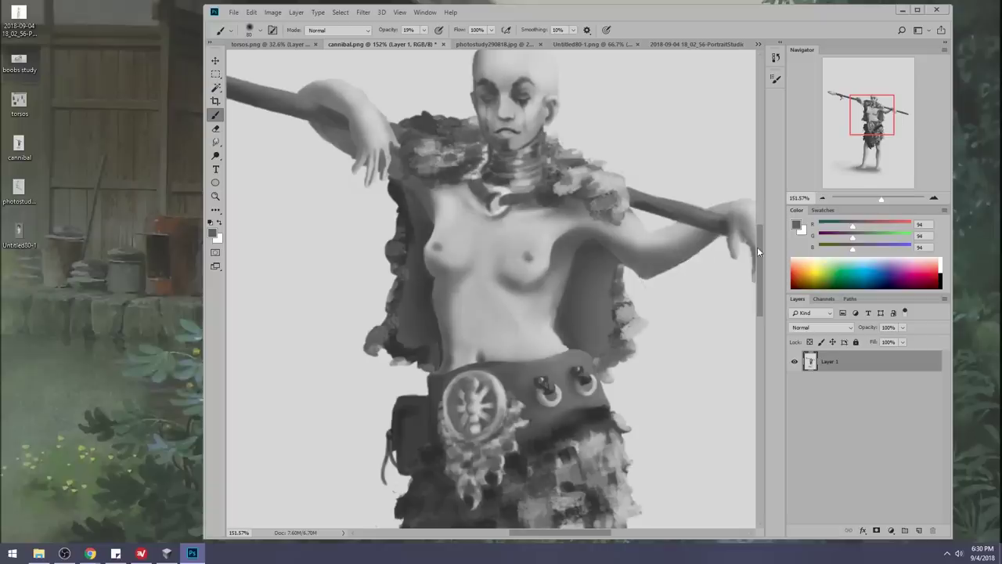
Refine the breast beside the raised spear hand with a small brush at 100% opacity in light grey (RGB 206), and ready the Smudge tool.
{"action": "right_click", "coordinate": [540, 228]}
{"action": "left_click", "coordinate": [651, 475]}
{"action": "left_click", "coordinate": [445, 206], "text": "alt"}
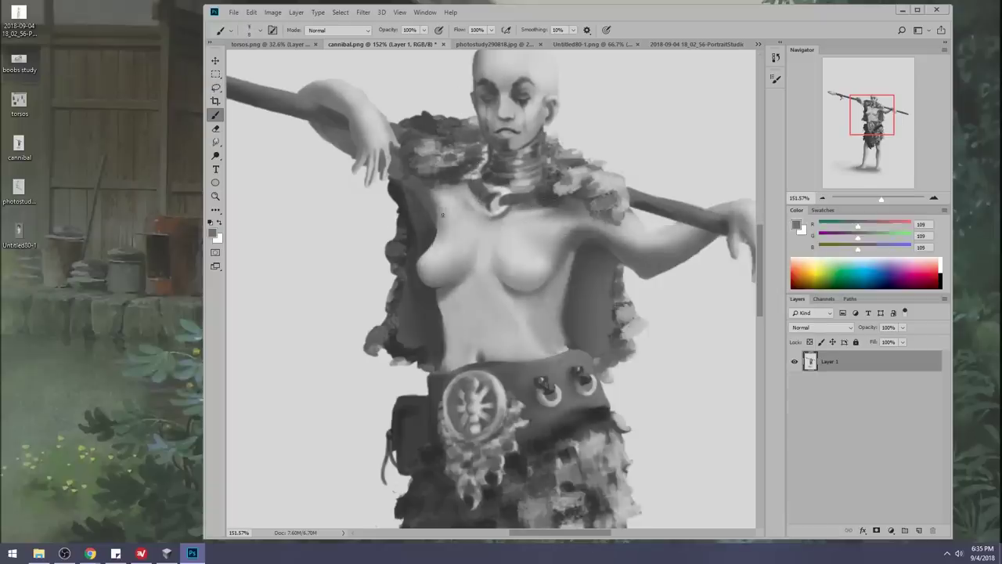
{"action": "left_click", "coordinate": [438, 256], "text": "alt"}
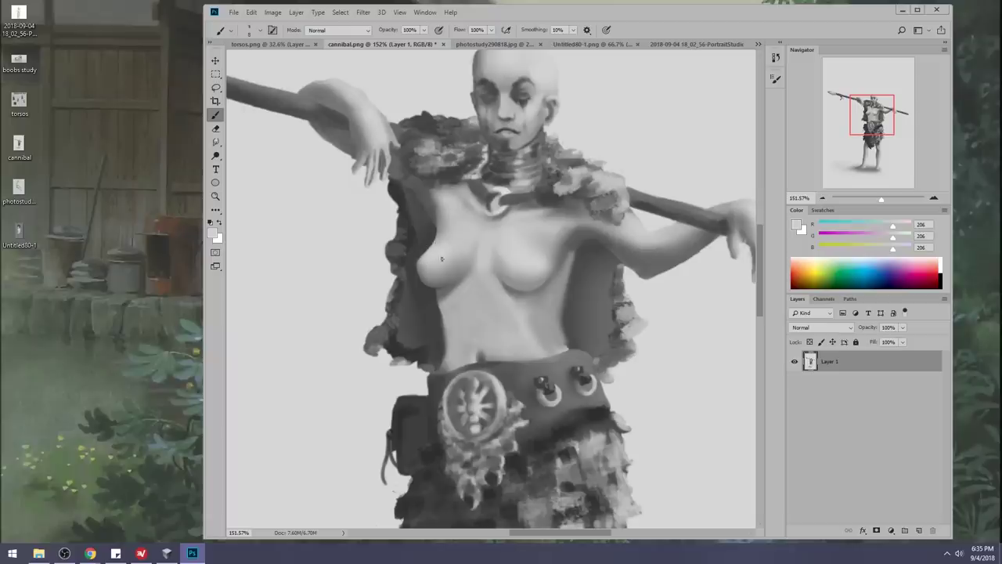
{"action": "left_click", "coordinate": [435, 254], "text": "alt"}
{"action": "left_click_drag", "start_coordinate": [435, 255], "coordinate": [430, 262]}
{"action": "key", "text": "["}
{"action": "key", "text": "r"}
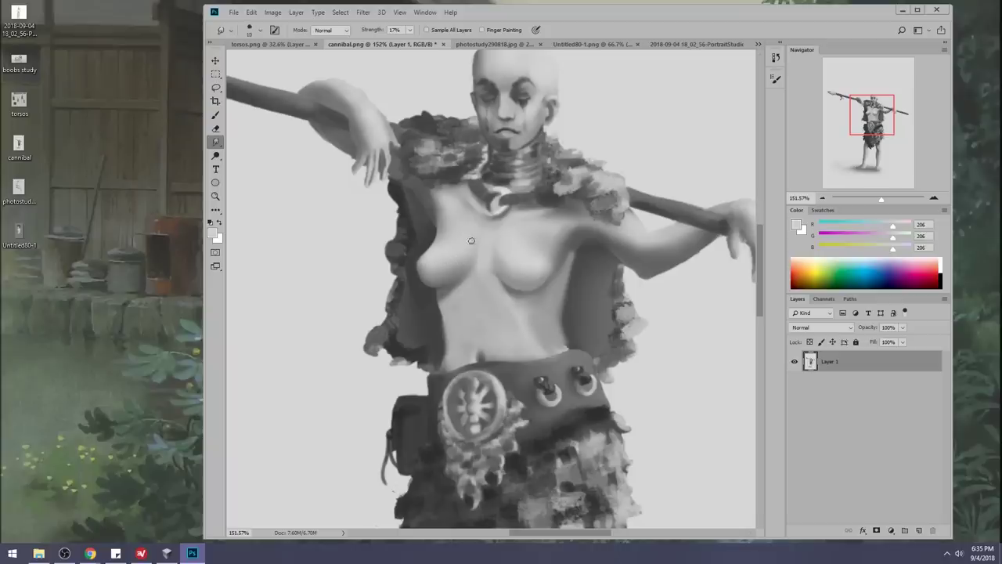
Open the Liquify filter on the cannibal figure and nudge the underside of the outer breast with the Forward Warp tool.
{"action": "key", "text": "ctrl+0"}
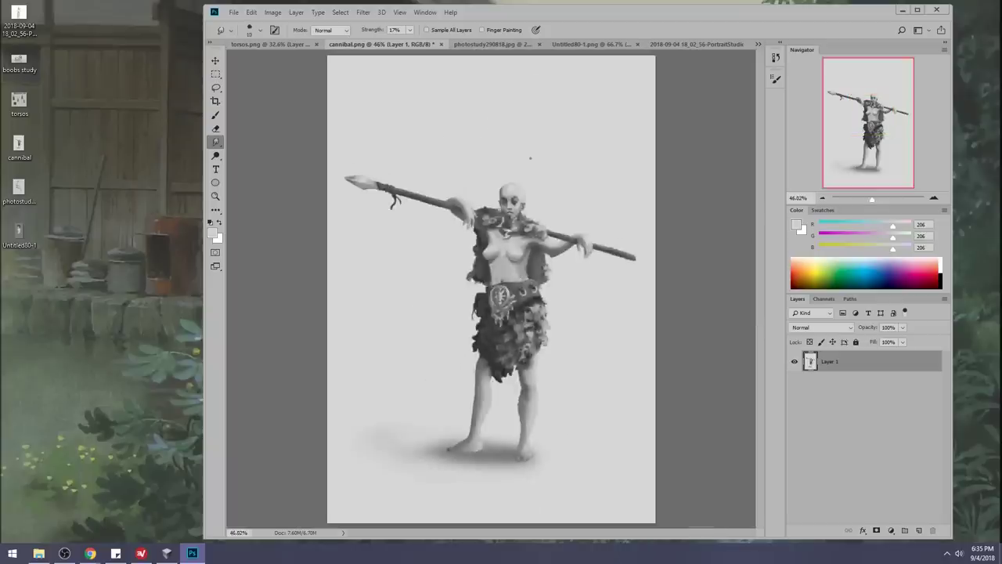
{"action": "left_click", "coordinate": [363, 12]}
{"action": "left_click", "coordinate": [380, 94]}
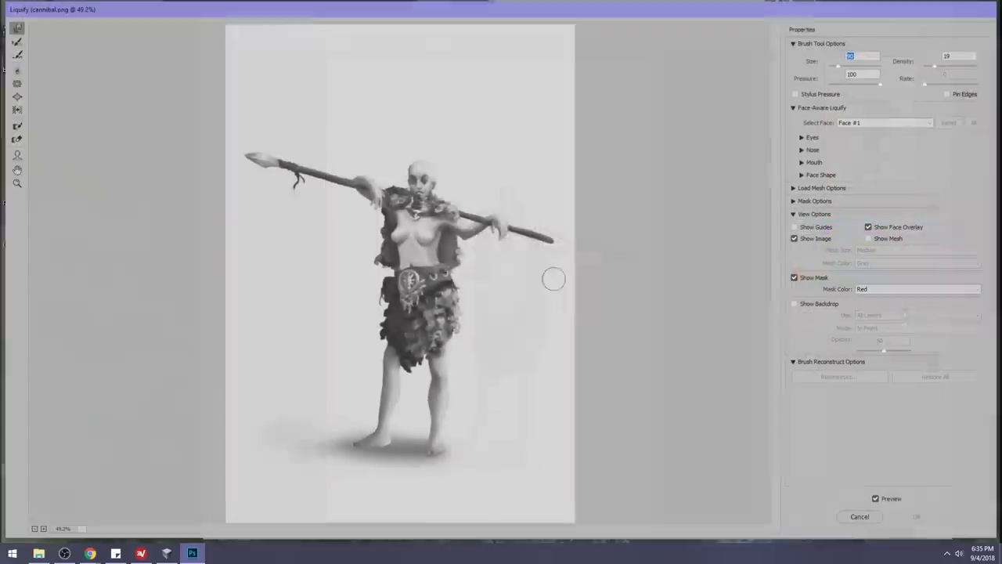
{"action": "left_click_drag", "start_coordinate": [462, 282], "coordinate": [479, 272]}
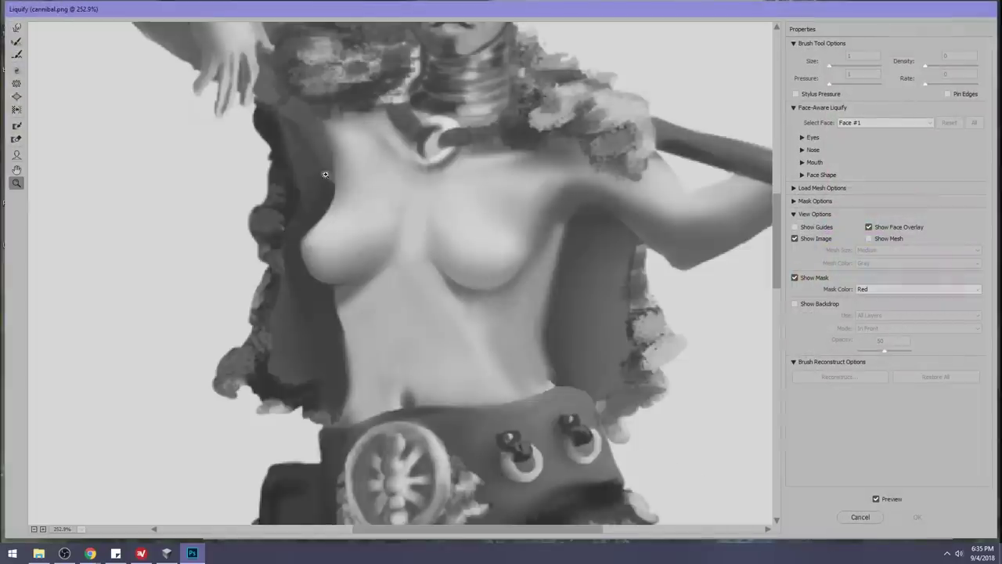
{"action": "left_click", "coordinate": [17, 28]}
{"action": "key", "text": "ctrl+minus"}
{"action": "key", "text": "ctrl+minus"}
{"action": "key", "text": "bracketright"}
{"action": "key", "text": "bracketright"}
{"action": "key", "text": "bracketright"}
{"action": "key", "text": "bracketright"}
{"action": "left_click_drag", "start_coordinate": [405, 281], "coordinate": [401, 281]}
Reshape the figure's breasts and midriff contour with the Forward Warp brush at size 150.
{"action": "key", "text": "bracketleft"}
{"action": "key", "text": "bracketleft"}
{"action": "key", "text": "bracketleft"}
{"action": "key", "text": "bracketleft"}
{"action": "key", "text": "bracketleft"}
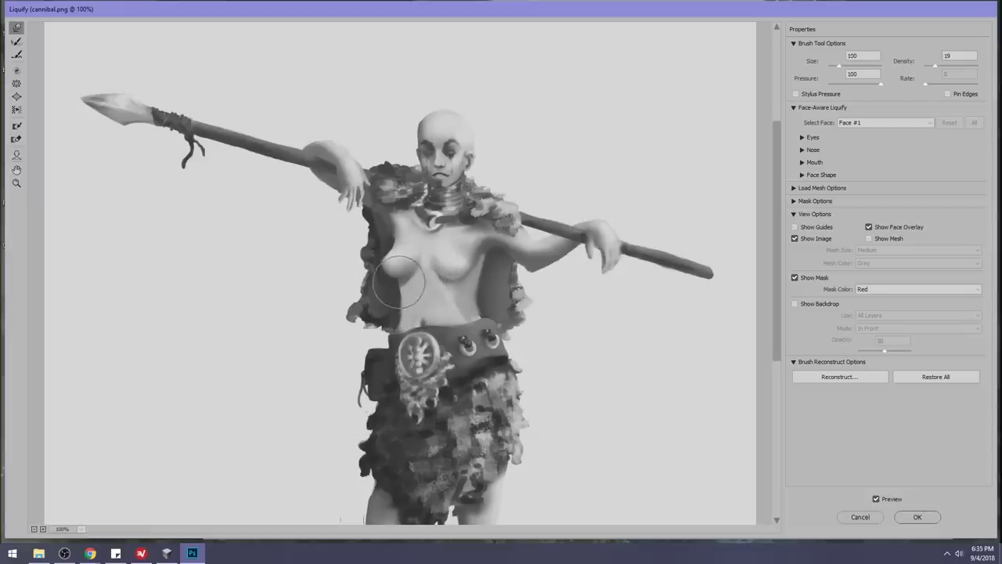
{"action": "key", "text": "bracketright"}
{"action": "key", "text": "bracketright"}
{"action": "key", "text": "bracketright"}
{"action": "key", "text": "bracketright"}
{"action": "left_click_drag", "start_coordinate": [397, 311], "coordinate": [478, 306]}
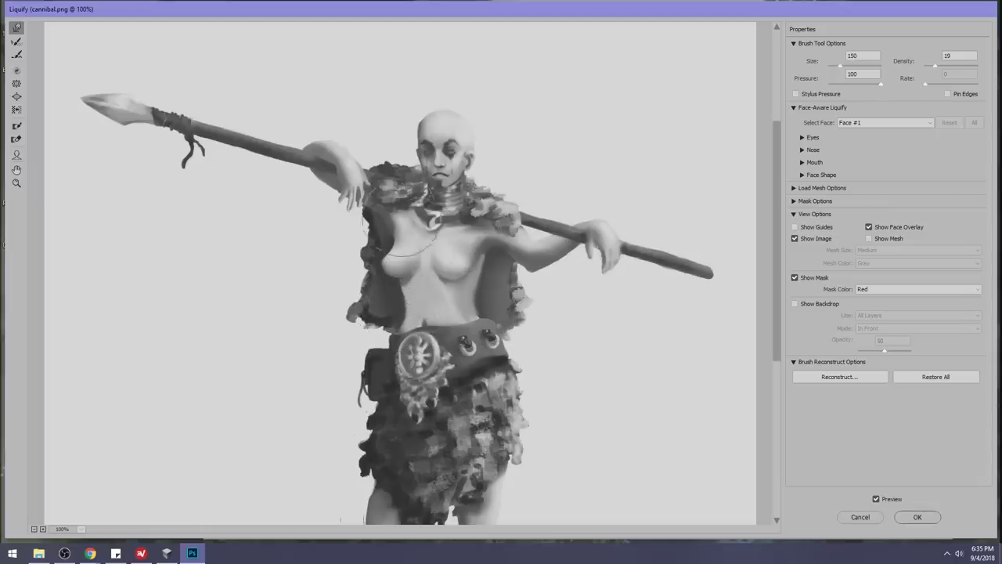
Refine the torso warp with Forward Warp brush sizes between 80 and 150, and apply the Liquify changes.
{"action": "key", "text": "bracketright"}
{"action": "key", "text": "bracketright"}
{"action": "key", "text": "bracketleft"}
{"action": "key", "text": "bracketleft"}
{"action": "key", "text": "bracketleft"}
{"action": "key", "text": "bracketleft"}
{"action": "key", "text": "bracketleft"}
{"action": "key", "text": "bracketleft"}
{"action": "key", "text": "bracketleft"}
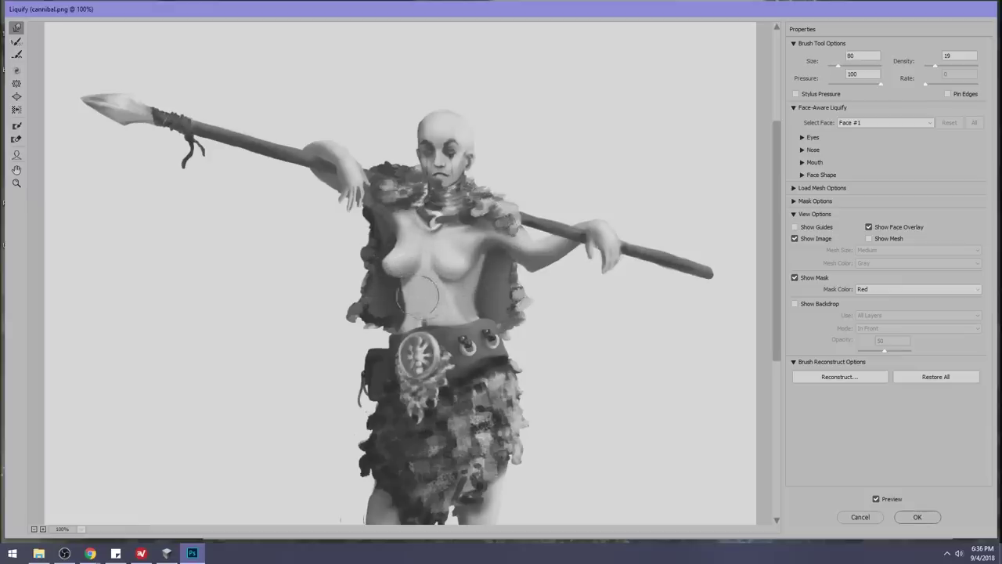
{"action": "key", "text": "bracketright"}
{"action": "key", "text": "bracketright"}
{"action": "key", "text": "bracketright"}
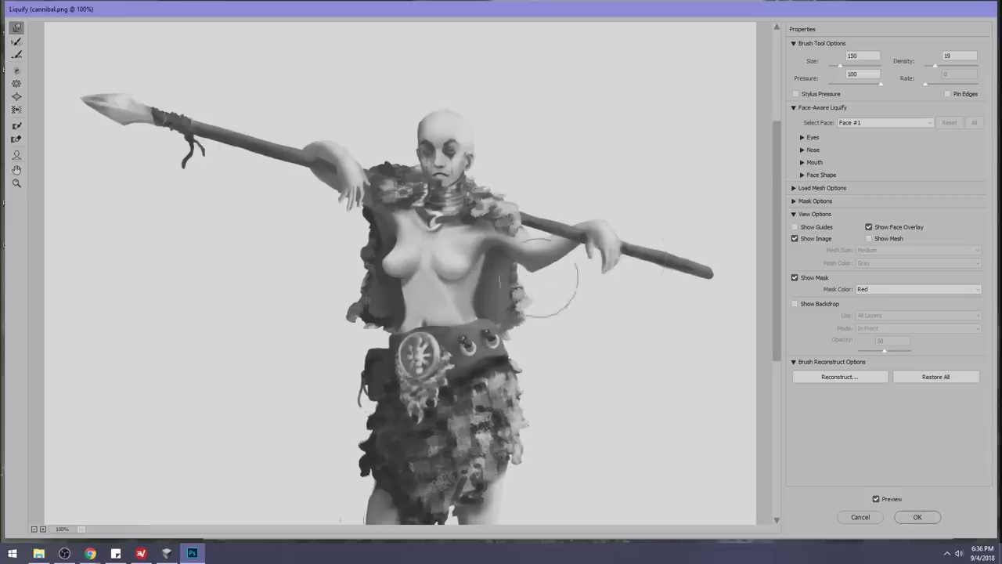
{"action": "left_click", "coordinate": [917, 517]}
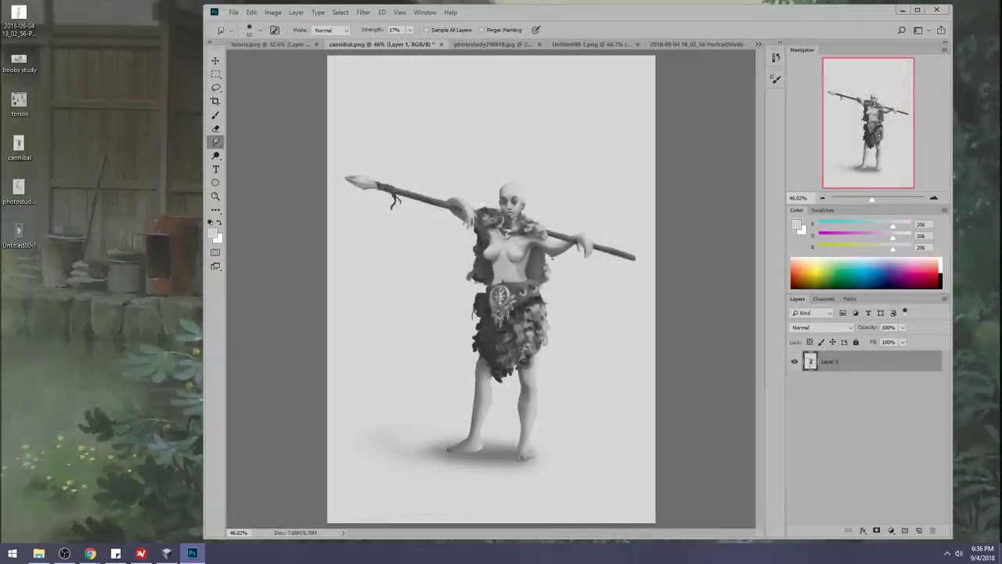
Sample a dark grey (RGB 64) from the fur garment, choose a soft round brush and enlarge it to cover the torso.
{"action": "key", "text": "z"}
{"action": "key", "text": "b"}
{"action": "left_click", "coordinate": [490, 274], "text": "alt"}
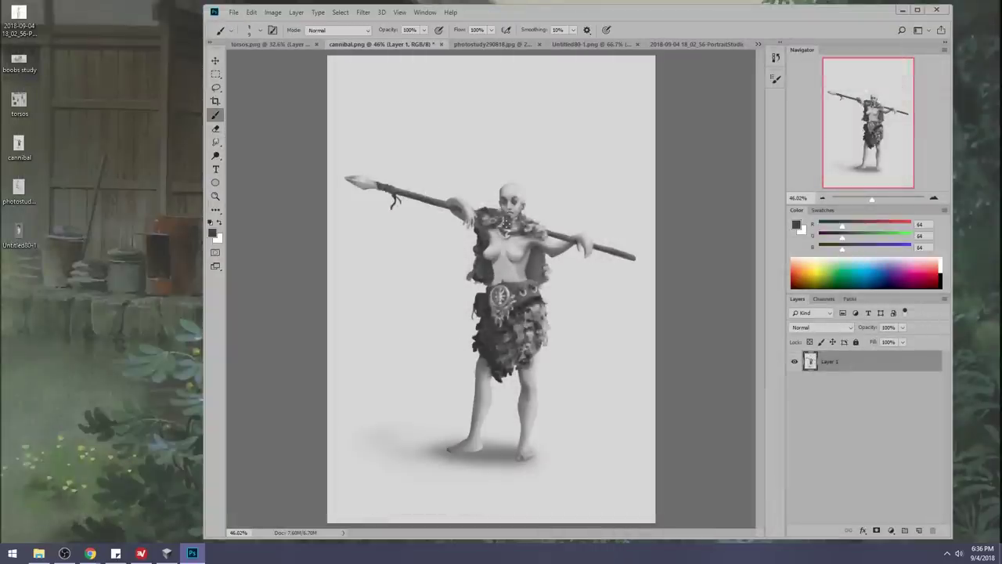
{"action": "key", "text": "bracketright"}
{"action": "key", "text": "bracketright"}
{"action": "key", "text": "bracketright"}
{"action": "right_click", "coordinate": [556, 161]}
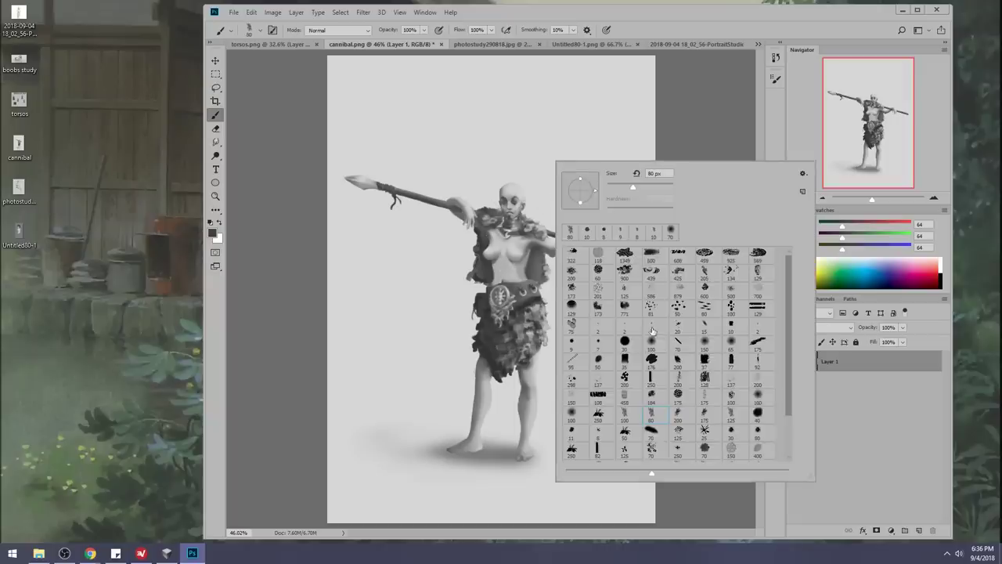
{"action": "left_click", "coordinate": [708, 86]}
{"action": "key", "text": "bracketright"}
{"action": "key", "text": "bracketright"}
{"action": "key", "text": "bracketright"}
{"action": "key", "text": "bracketright"}
{"action": "key", "text": "bracketright"}
{"action": "key", "text": "bracketright"}
{"action": "key", "text": "bracketright"}
{"action": "key", "text": "bracketright"}
{"action": "key", "text": "bracketright"}
{"action": "key", "text": "bracketright"}
{"action": "key", "text": "bracketright"}
{"action": "key", "text": "bracketleft"}
{"action": "key", "text": "bracketleft"}
{"action": "key", "text": "bracketleft"}
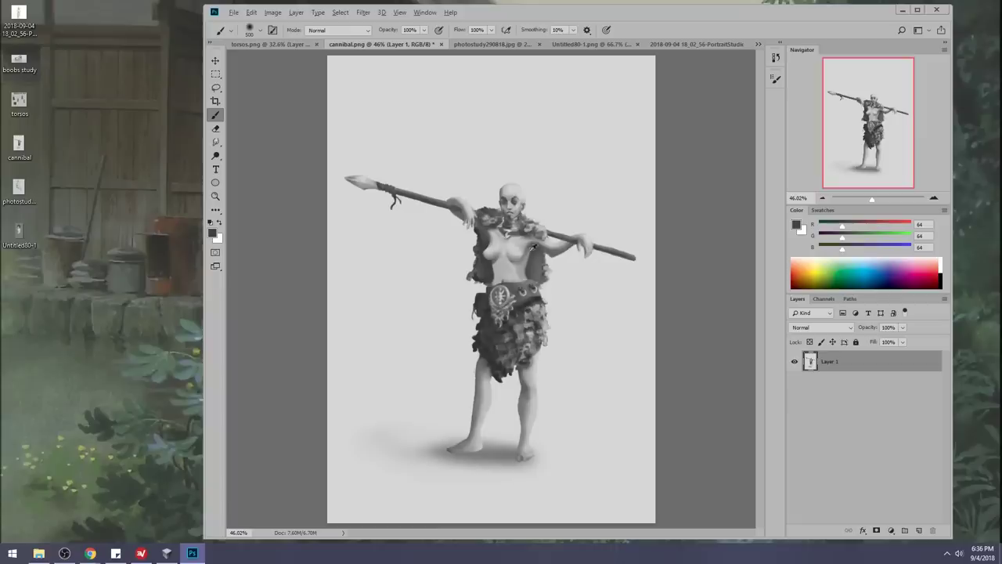
Darken the figure's midriff with the large soft brush in Darken mode, using greys sampled from the torso's shadow side.
{"action": "left_click", "coordinate": [529, 260], "text": "alt"}
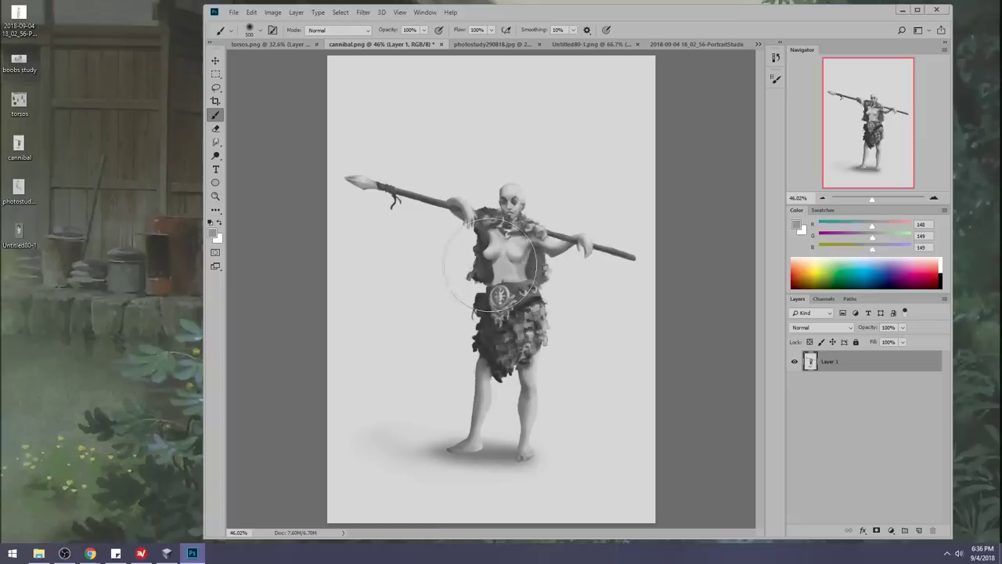
{"action": "left_click", "coordinate": [370, 32]}
{"action": "left_click", "coordinate": [329, 71]}
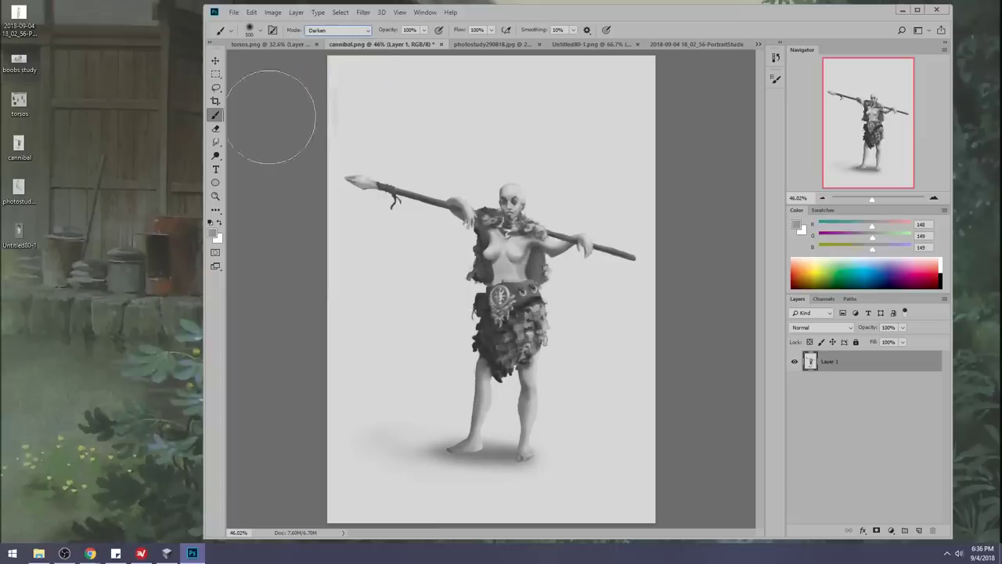
{"action": "left_click", "coordinate": [529, 261], "text": "alt"}
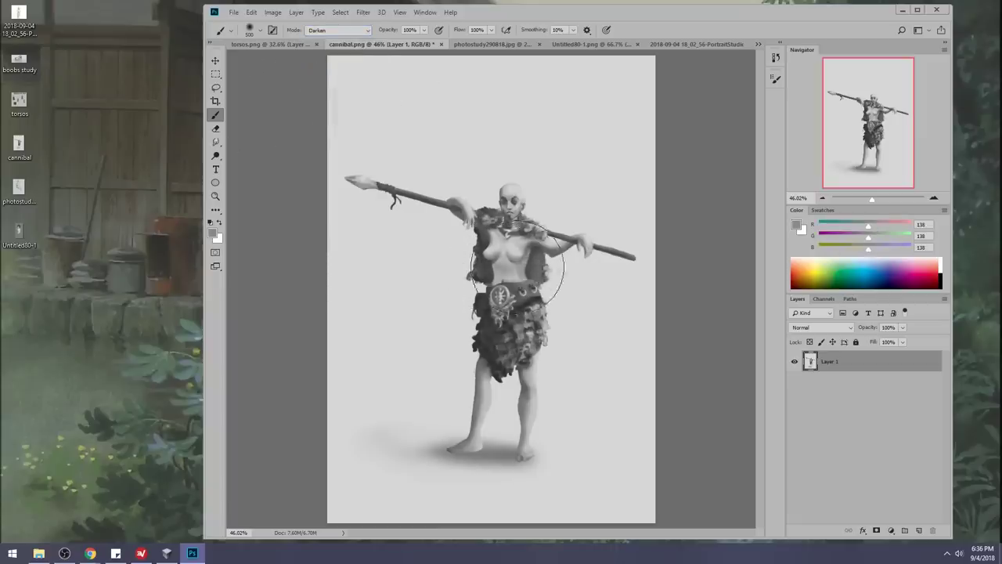
{"action": "left_click", "coordinate": [536, 257], "text": "alt"}
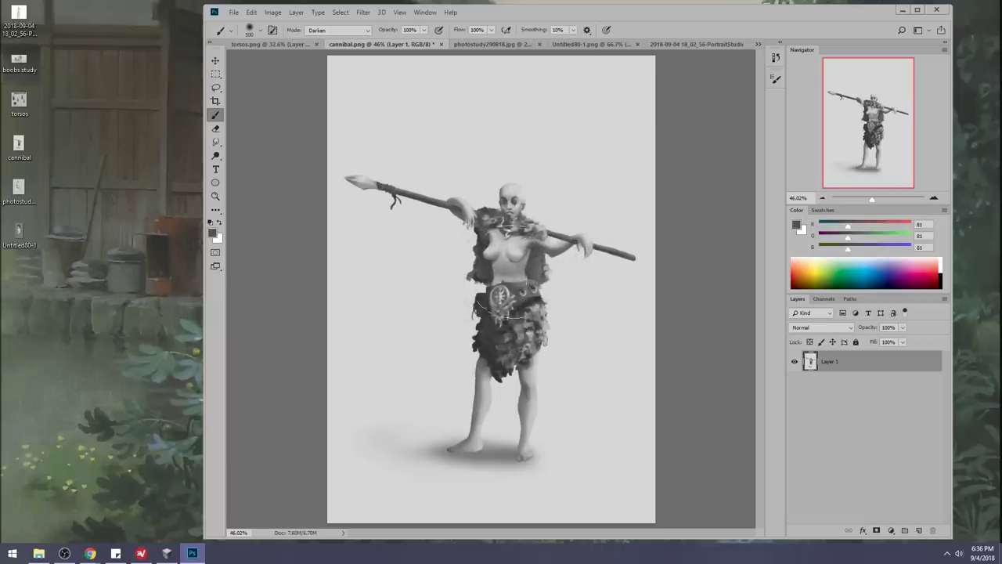
{"action": "left_click", "coordinate": [531, 274], "text": "alt"}
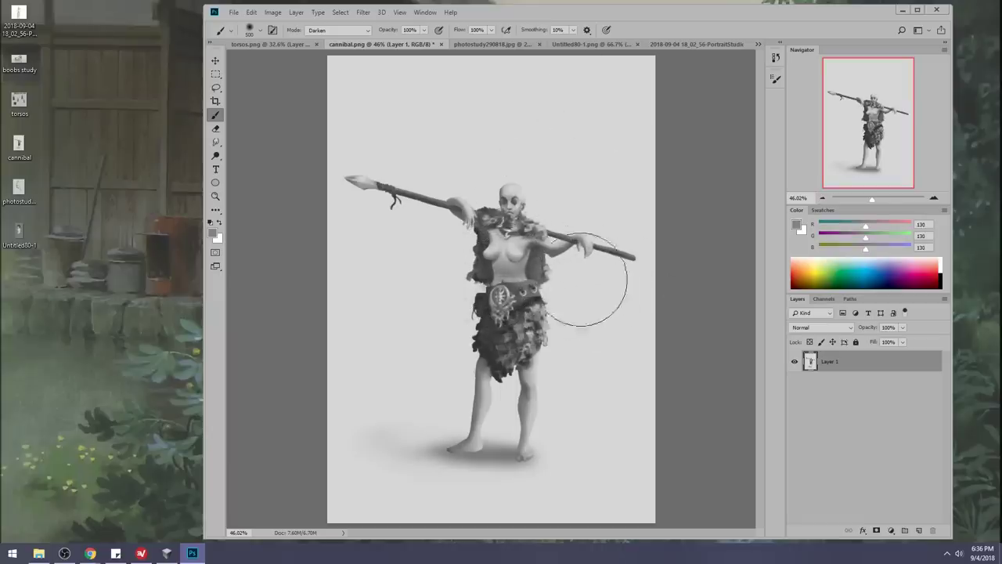
Sample a light grey (RGB 197) from the figure's chest, shrink the soft brush and set its blending mode to Normal.
{"action": "key", "text": "z"}
{"action": "left_click_drag", "start_coordinate": [438, 201], "coordinate": [559, 308]}
{"action": "key", "text": "b"}
{"action": "left_click", "coordinate": [503, 267], "text": "alt"}
{"action": "key", "text": "bracketleft"}
{"action": "key", "text": "bracketleft"}
{"action": "key", "text": "bracketleft"}
{"action": "key", "text": "bracketleft"}
{"action": "key", "text": "bracketleft"}
{"action": "key", "text": "bracketleft"}
{"action": "key", "text": "bracketleft"}
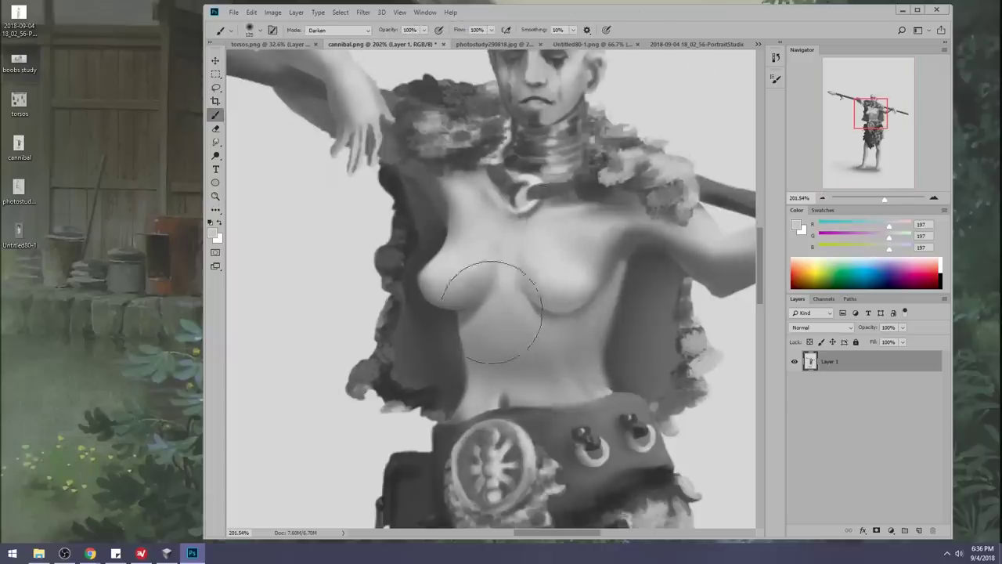
{"action": "left_click", "coordinate": [360, 31]}
{"action": "left_click", "coordinate": [356, 31]}
Paint light grey below the sternum, undo the last stroke, and repaint between and beneath the breasts.
{"action": "left_click", "coordinate": [526, 310]}
{"action": "key", "text": "bracketright"}
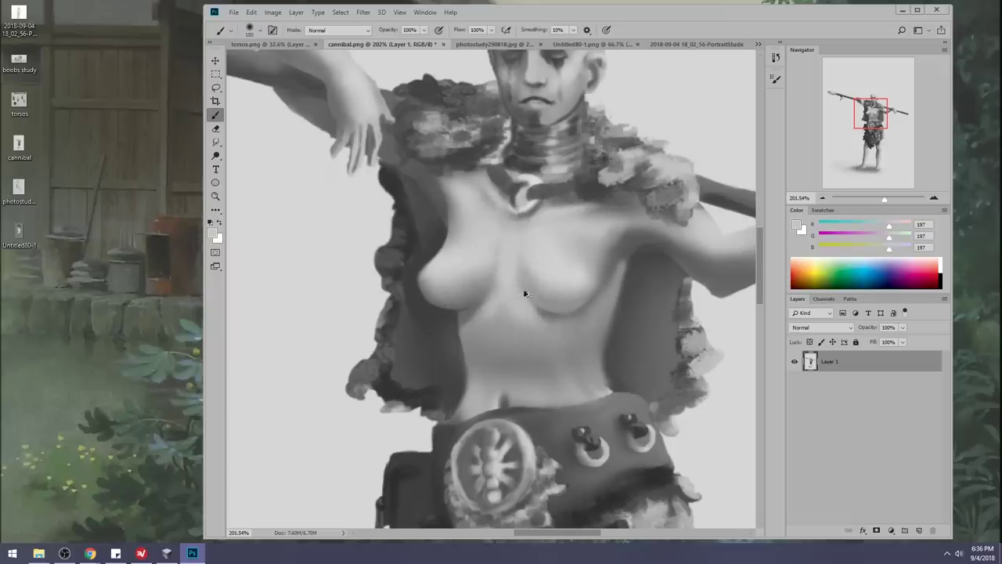
{"action": "key", "text": "ctrl+z"}
{"action": "mouse_move", "coordinate": [507, 271]}
{"action": "left_mouse_down"}
{"action": "mouse_move", "coordinate": [493, 300]}
{"action": "mouse_move", "coordinate": [522, 312]}
{"action": "mouse_move", "coordinate": [489, 308]}
{"action": "mouse_move", "coordinate": [515, 271]}
{"action": "mouse_move", "coordinate": [525, 312]}
{"action": "mouse_move", "coordinate": [487, 311]}
{"action": "mouse_move", "coordinate": [517, 282]}
{"action": "mouse_move", "coordinate": [531, 317]}
{"action": "mouse_move", "coordinate": [507, 293]}
{"action": "mouse_move", "coordinate": [534, 312]}
{"action": "mouse_move", "coordinate": [496, 311]}
{"action": "left_mouse_up"}
Darken the inside of the fur cloak behind the torso with a dark grey (RGB 70).
{"action": "left_click_drag", "start_coordinate": [435, 288], "coordinate": [462, 450], "text": "alt"}
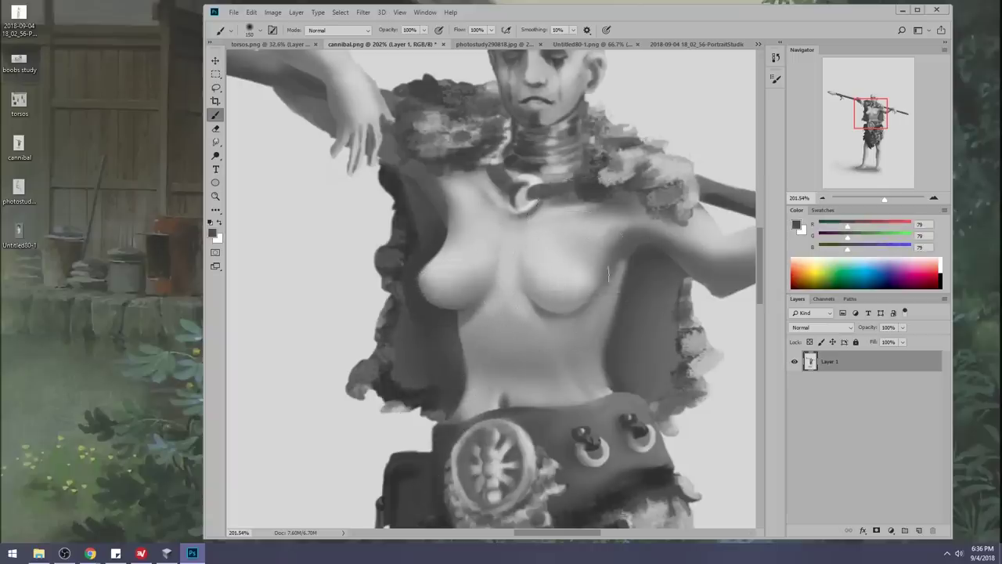
{"action": "key", "text": "m"}
{"action": "right_click", "coordinate": [617, 139]}
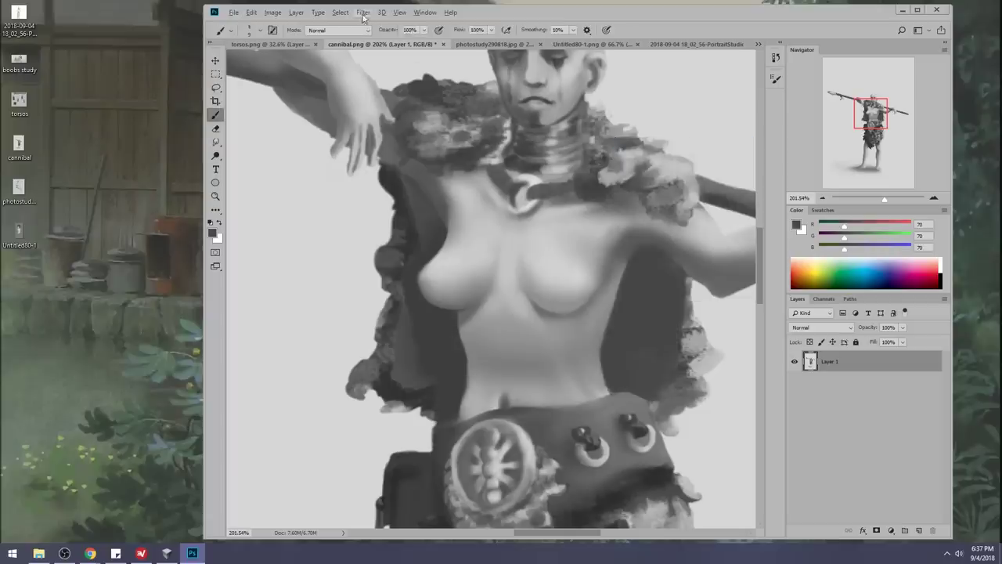
Warp the outer breast contour of the figure with the Liquify filter, reducing the Forward Warp brush to size 60, and apply it.
{"action": "left_click", "coordinate": [362, 13]}
{"action": "left_click", "coordinate": [363, 95]}
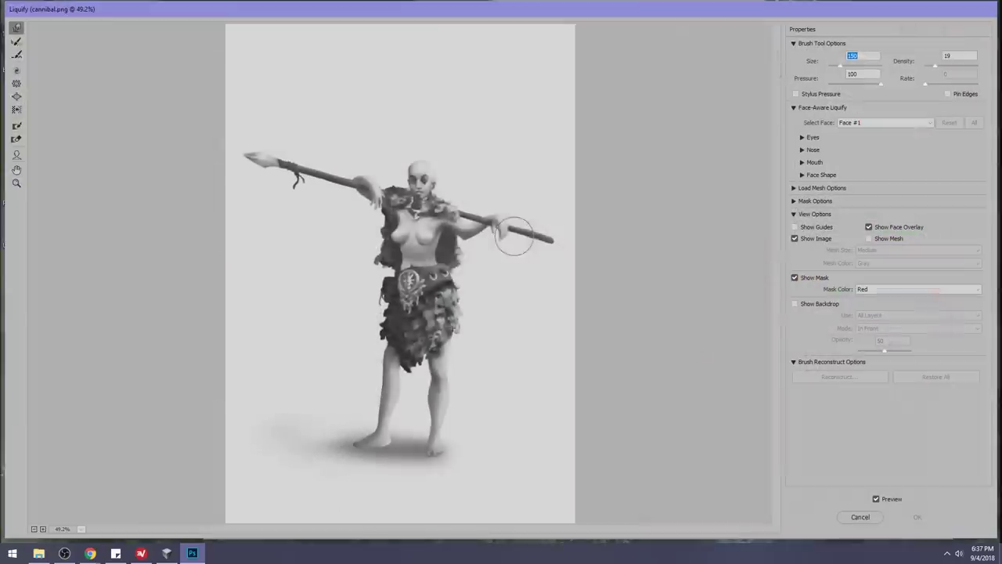
{"action": "key", "text": "z"}
{"action": "left_click_drag", "start_coordinate": [357, 207], "coordinate": [454, 276]}
{"action": "left_click", "coordinate": [17, 27]}
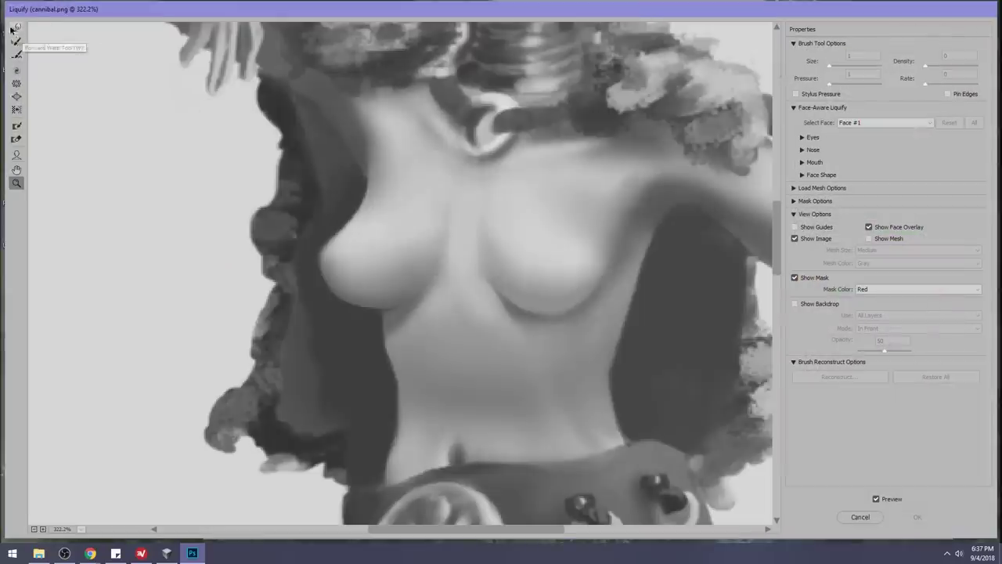
{"action": "key", "text": "bracketleft"}
{"action": "key", "text": "bracketleft"}
{"action": "key", "text": "bracketleft"}
{"action": "key", "text": "bracketleft"}
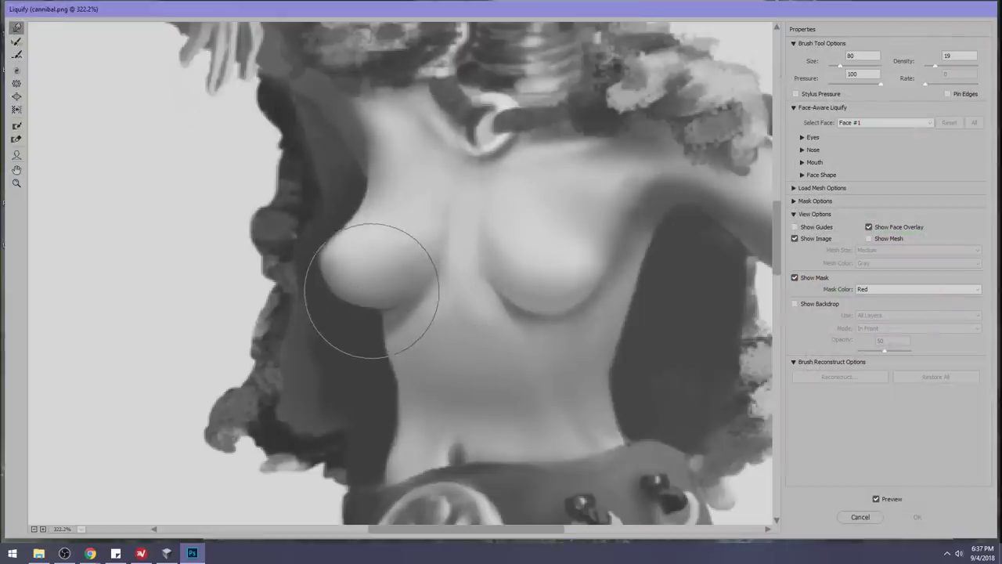
{"action": "mouse_move", "coordinate": [365, 290]}
{"action": "left_mouse_down"}
{"action": "mouse_move", "coordinate": [330, 267]}
{"action": "mouse_move", "coordinate": [414, 224]}
{"action": "left_mouse_up"}
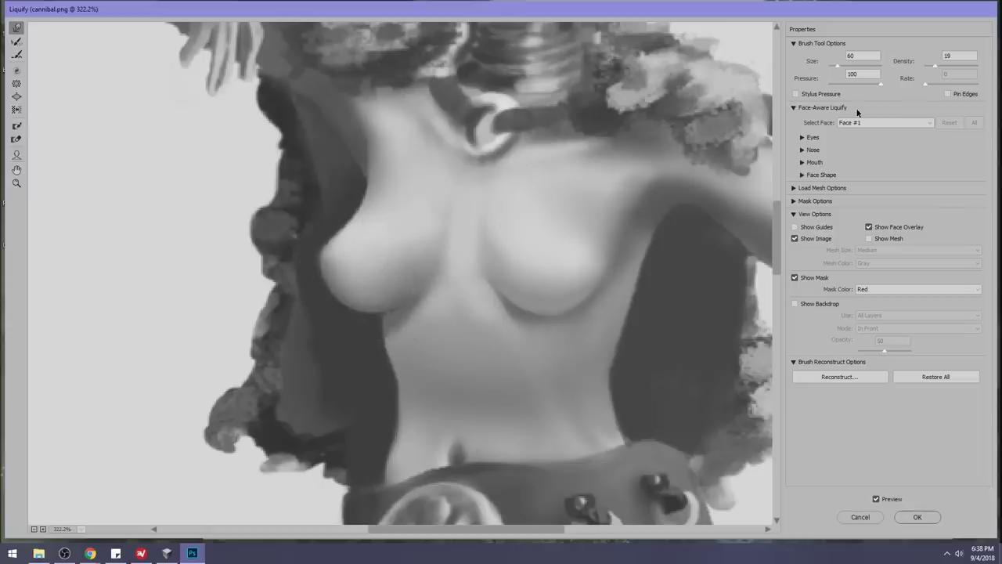
{"action": "left_click", "coordinate": [917, 517]}
Try painting areolae on both breasts with a dark grey (RGB 62) sampled from the cloak's interior.
{"action": "left_click", "coordinate": [422, 258], "text": "alt"}
{"action": "left_click_drag", "start_coordinate": [423, 270], "coordinate": [425, 279]}
{"action": "left_click_drag", "start_coordinate": [565, 278], "coordinate": [571, 273]}
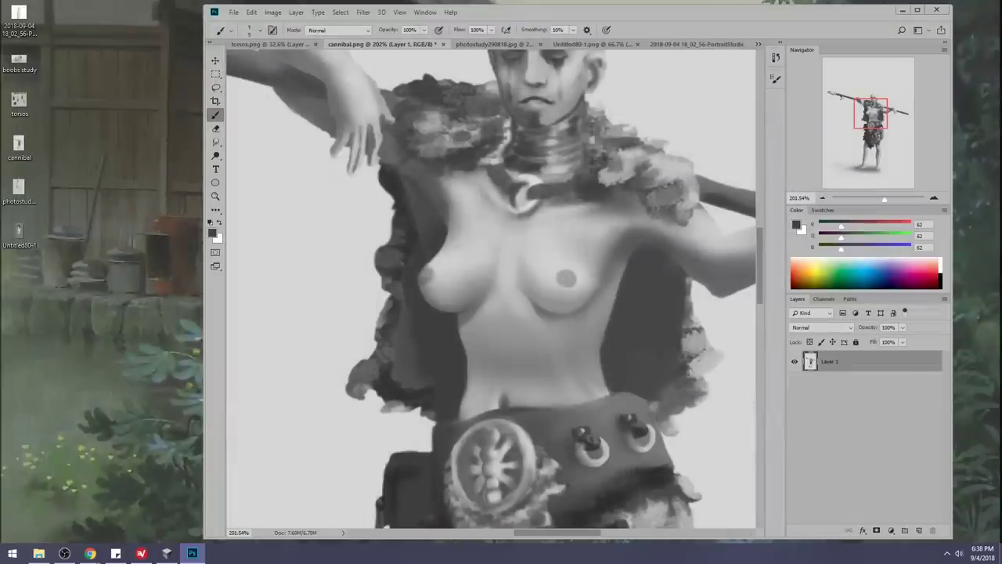
{"action": "key", "text": "ctrl+0"}
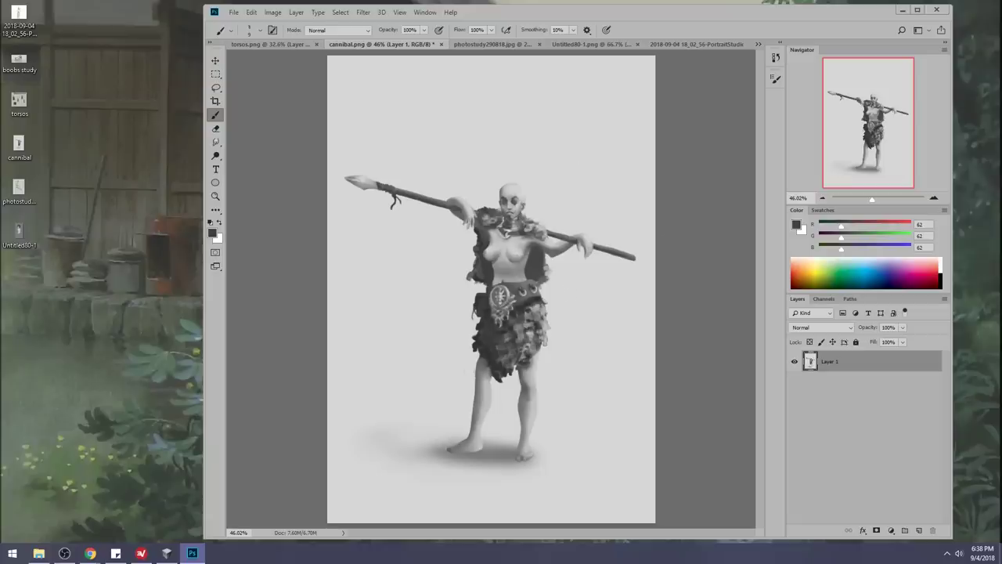
Adjust the shape of the chest and ribcage with the Liquify filter at brush size 150, and apply the warp.
{"action": "left_click", "coordinate": [363, 13]}
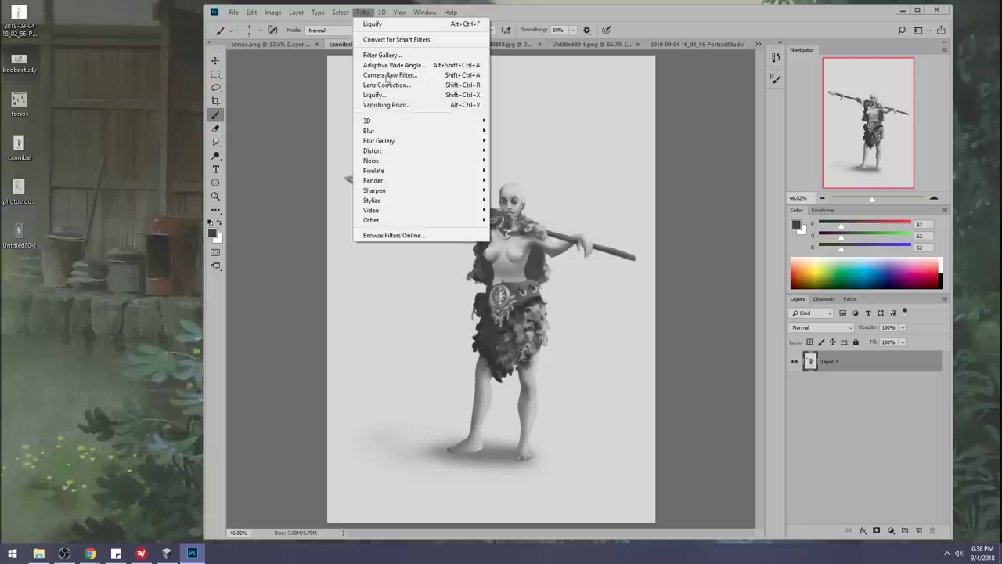
{"action": "left_click", "coordinate": [374, 94]}
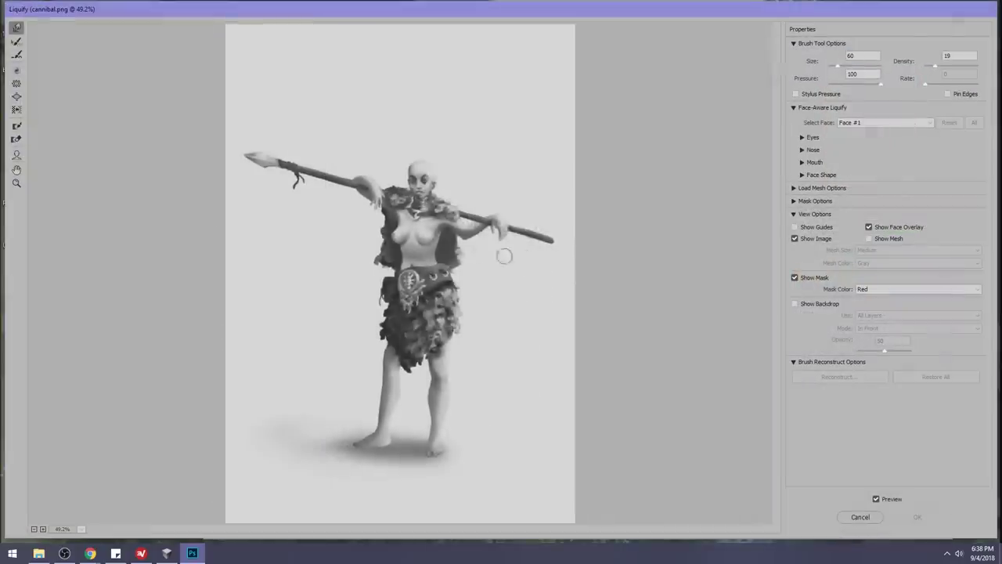
{"action": "key", "text": "bracketright"}
{"action": "left_click_drag", "start_coordinate": [434, 242], "coordinate": [440, 245]}
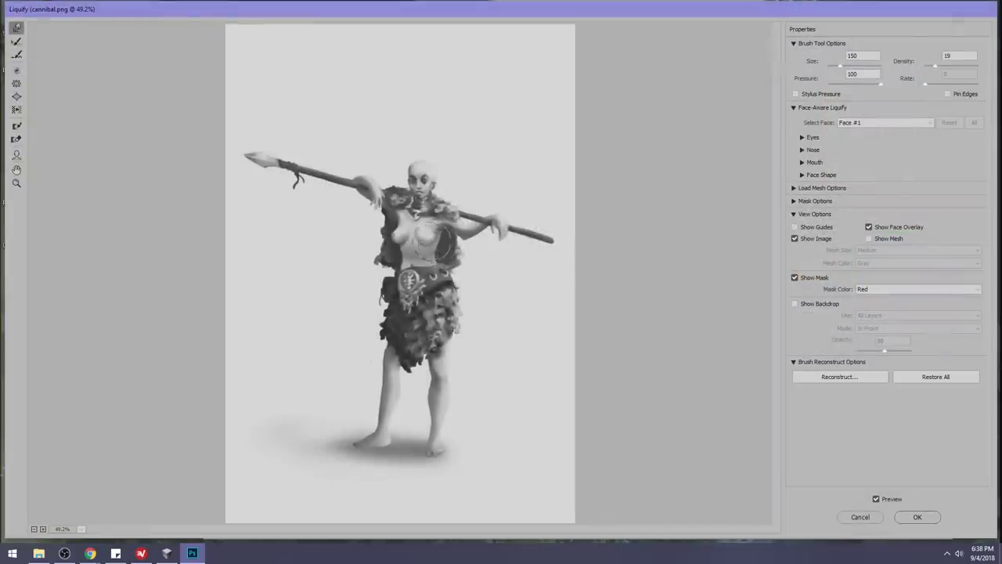
{"action": "left_click_drag", "start_coordinate": [427, 244], "coordinate": [423, 238]}
{"action": "key", "text": "bracketleft"}
{"action": "left_click", "coordinate": [917, 516]}
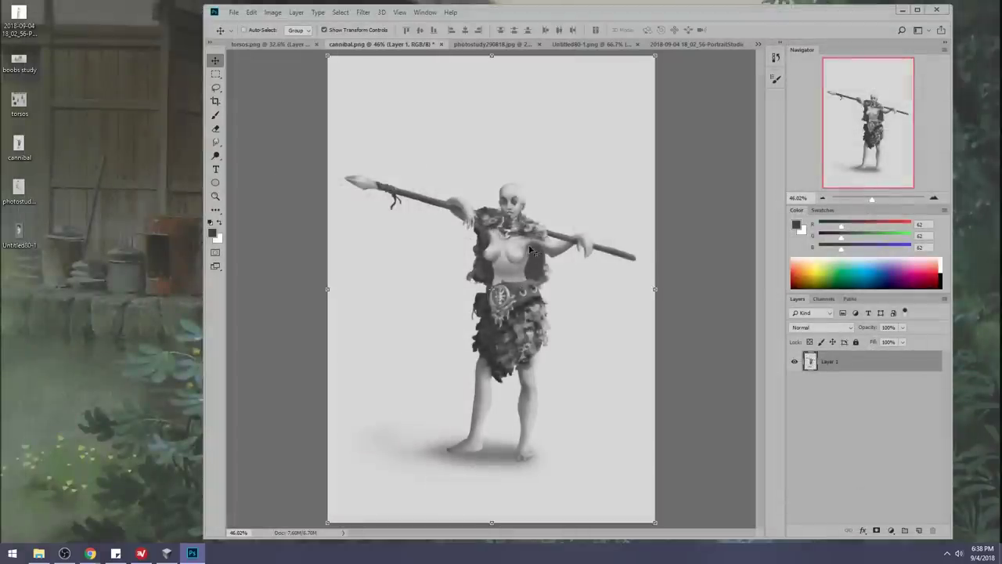
Sample dark grey (RGB 70) from inside the cloak and paint the areola on the figure's breast nearest the cloak's wide opening.
{"action": "key", "text": "b"}
{"action": "left_click", "coordinate": [537, 253], "text": "alt"}
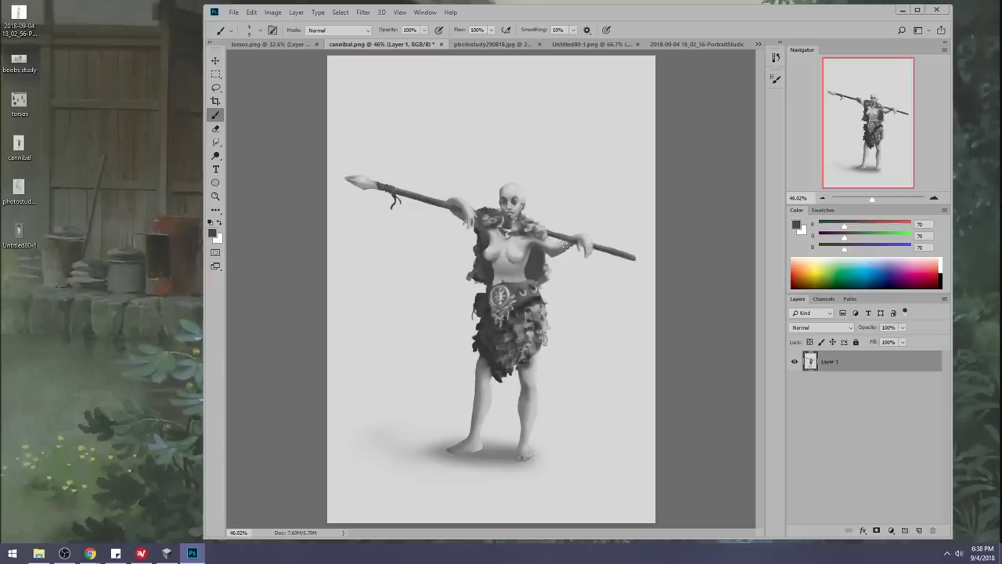
{"action": "key", "text": "ctrl+plus"}
{"action": "key", "text": "ctrl+plus"}
{"action": "key", "text": "ctrl+plus"}
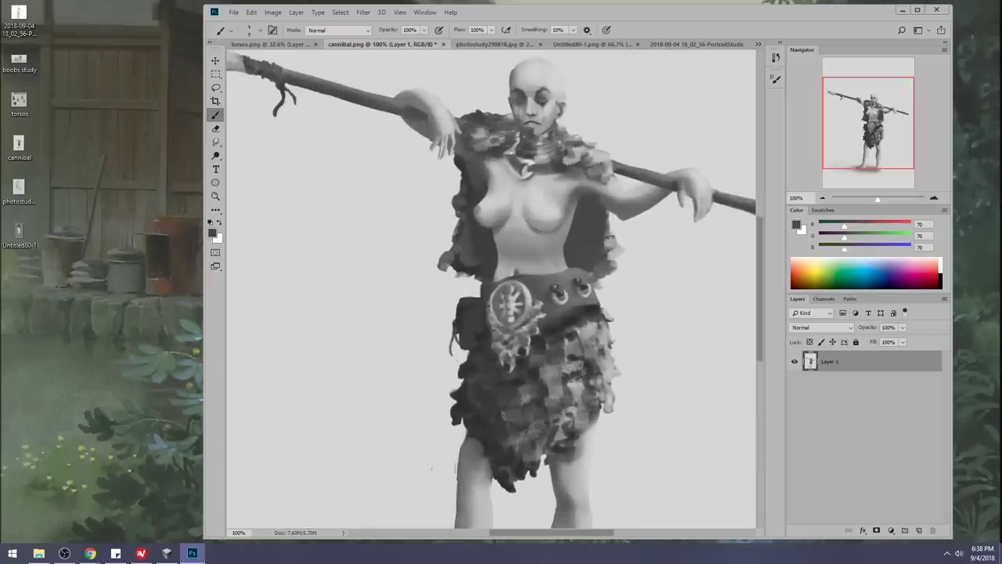
{"action": "left_click_drag", "start_coordinate": [547, 210], "coordinate": [545, 211]}
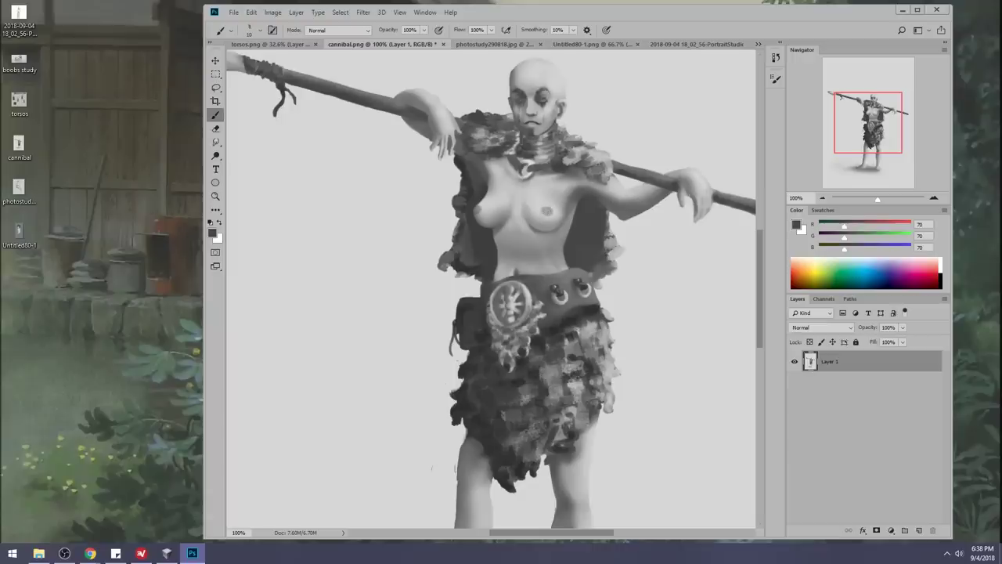
{"action": "key", "text": "ctrl+0"}
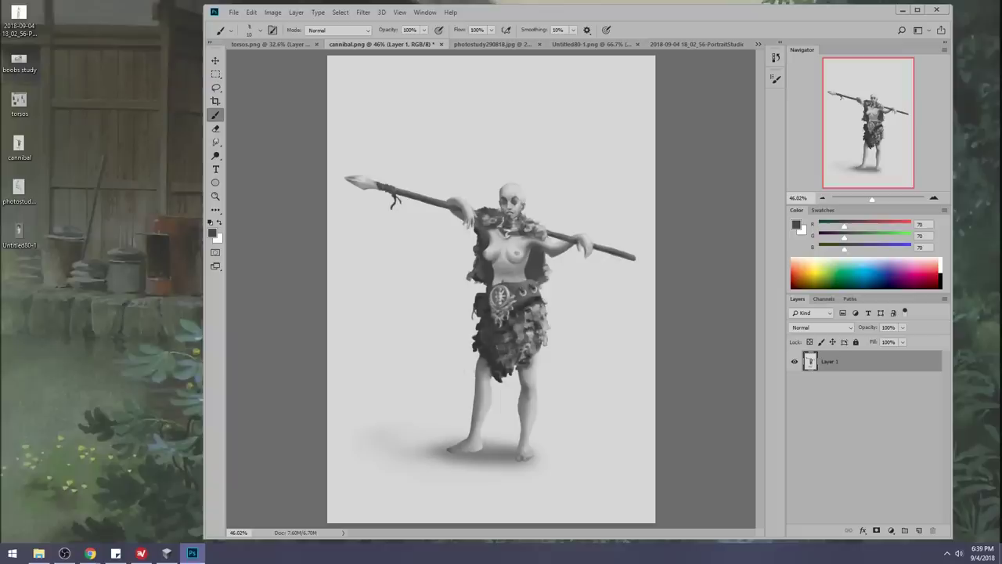
Compare the painting with an earlier history state, and return to the latest brush state.
{"action": "left_click", "coordinate": [775, 57]}
{"action": "mouse_move", "coordinate": [761, 382]}
{"action": "left_mouse_down"}
{"action": "mouse_move", "coordinate": [761, 78]}
{"action": "mouse_move", "coordinate": [763, 395]}
{"action": "left_mouse_up"}
{"action": "left_click", "coordinate": [738, 72]}
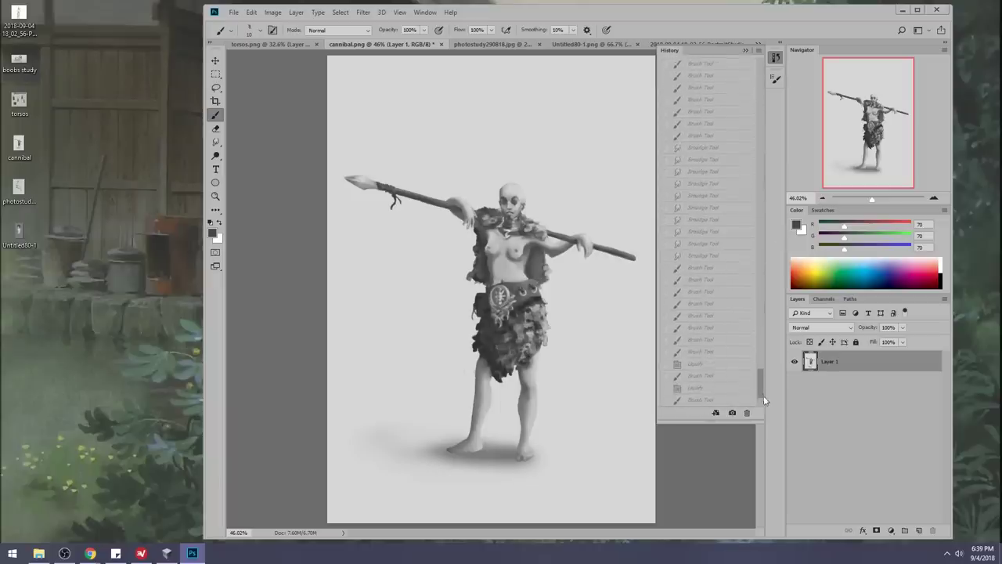
{"action": "left_click", "coordinate": [703, 401]}
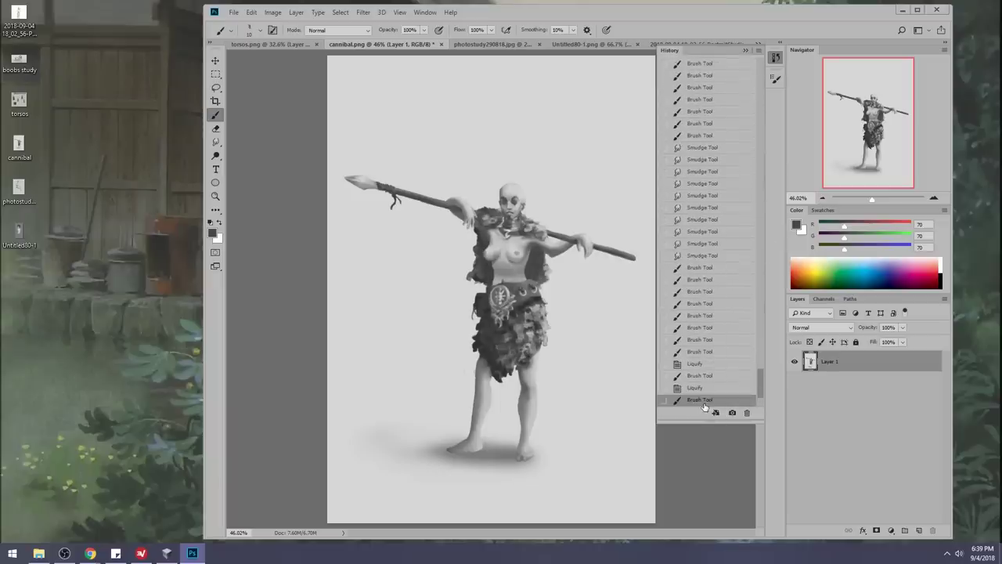
{"action": "left_click", "coordinate": [746, 51]}
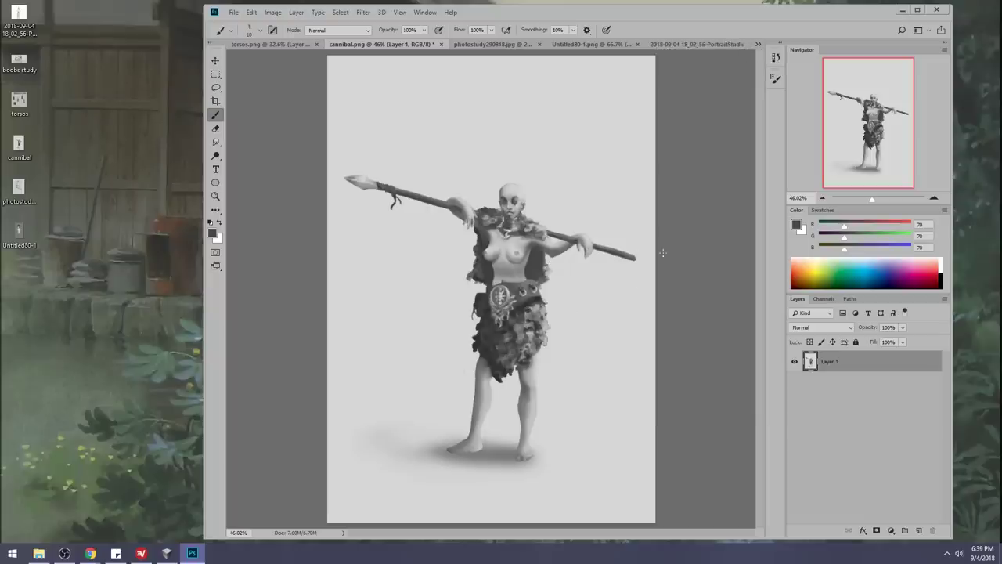
{"action": "key", "text": "alt+Tab"}
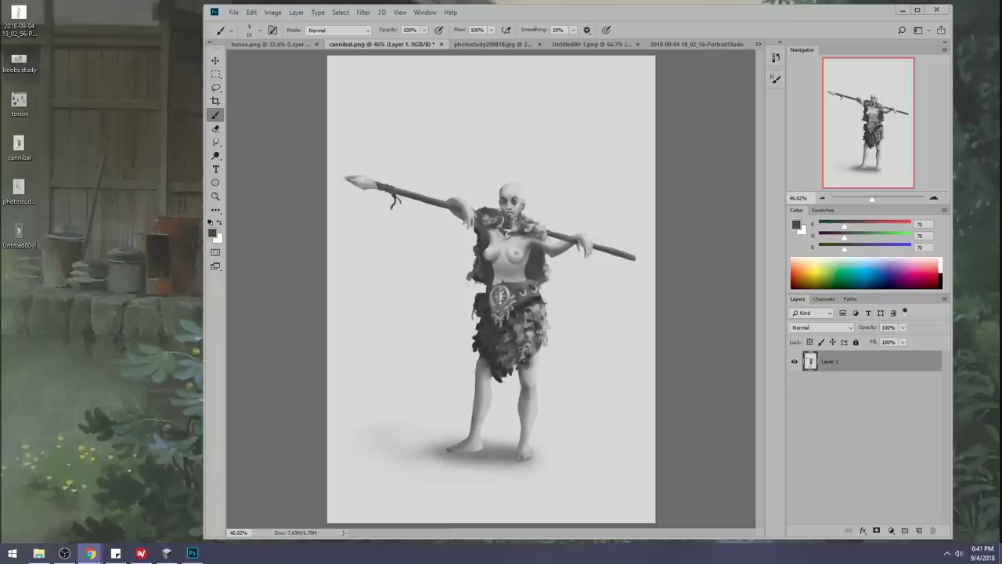
{"action": "left_click", "coordinate": [514, 248]}
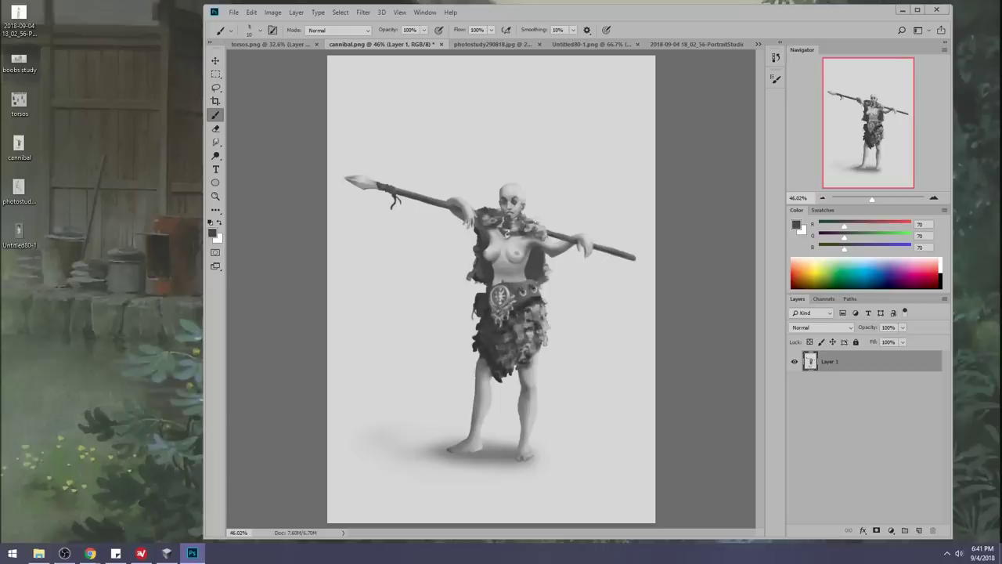
Choose a soft round brush preset and enlarge it well beyond its default size.
{"action": "right_click", "coordinate": [527, 195]}
{"action": "double_click", "coordinate": [622, 380]}
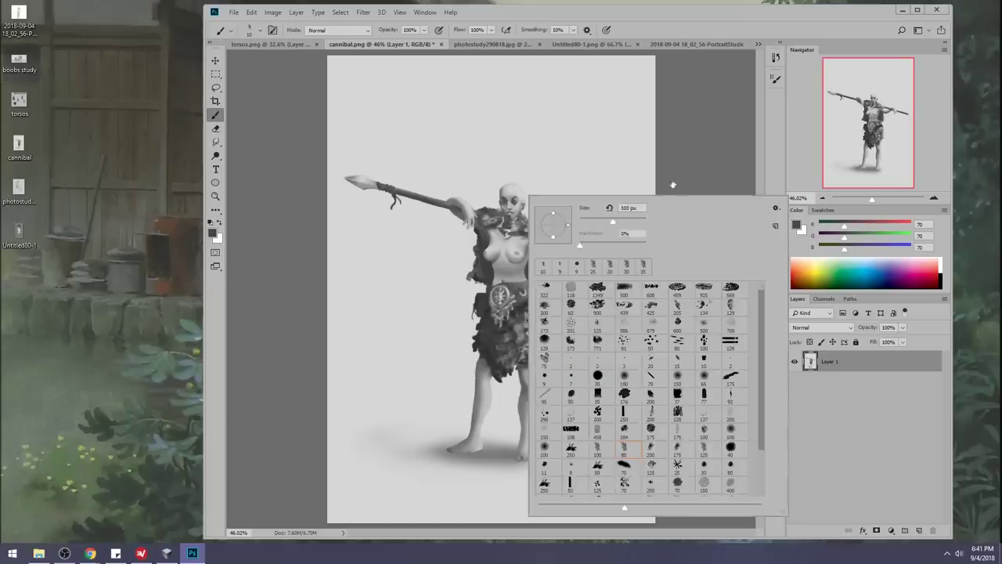
{"action": "key", "text": "]"}
{"action": "key", "text": "]"}
{"action": "key", "text": "]"}
{"action": "key", "text": "]"}
{"action": "key", "text": "]"}
{"action": "key", "text": "]"}
{"action": "key", "text": "]"}
{"action": "key", "text": "]"}
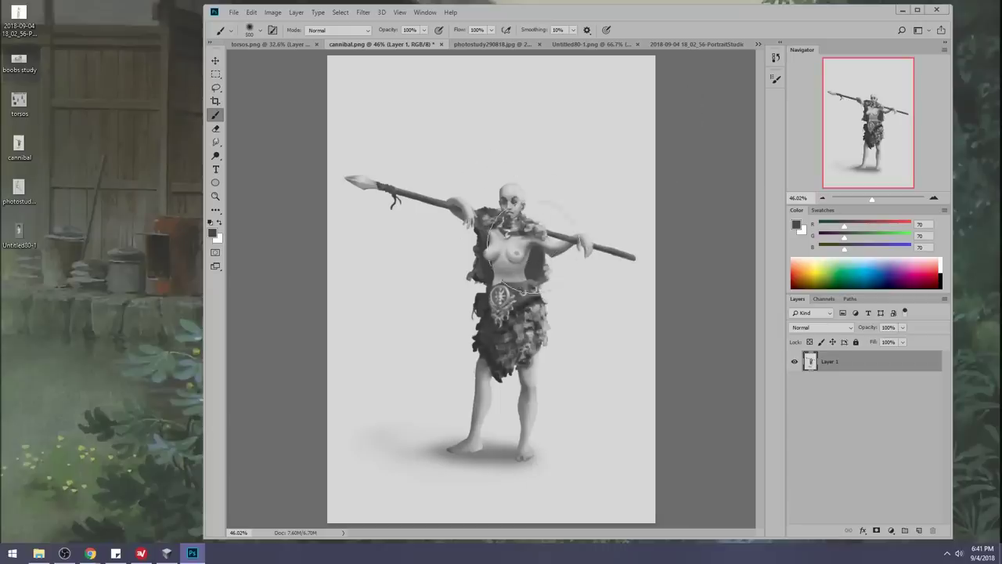
Set the soft brush to Darken mode, about 250 px in size, with its opacity lowered to 53%.
{"action": "left_click", "coordinate": [336, 29]}
{"action": "left_click", "coordinate": [324, 70]}
{"action": "key", "text": "bracketleft"}
{"action": "key", "text": "bracketleft"}
{"action": "key", "text": "bracketleft"}
{"action": "key", "text": "bracketleft"}
{"action": "key", "text": "bracketleft"}
{"action": "key", "text": "bracketright"}
{"action": "key", "text": "bracketright"}
{"action": "left_click_drag", "start_coordinate": [422, 30], "coordinate": [403, 44]}
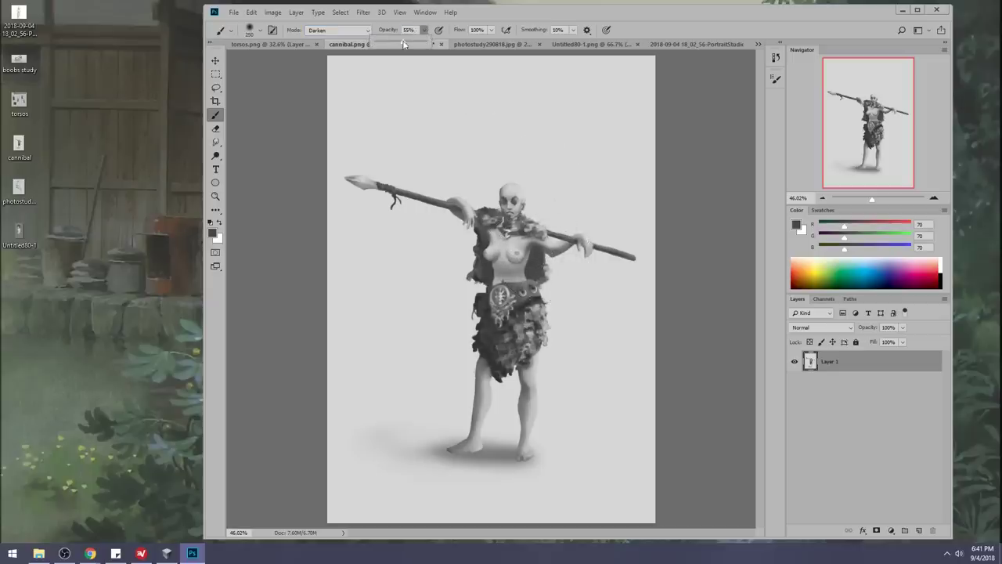
Darken the shadow side of the torso beside the cloak, sampling greys from the cloak and chest.
{"action": "left_click", "coordinate": [529, 254]}
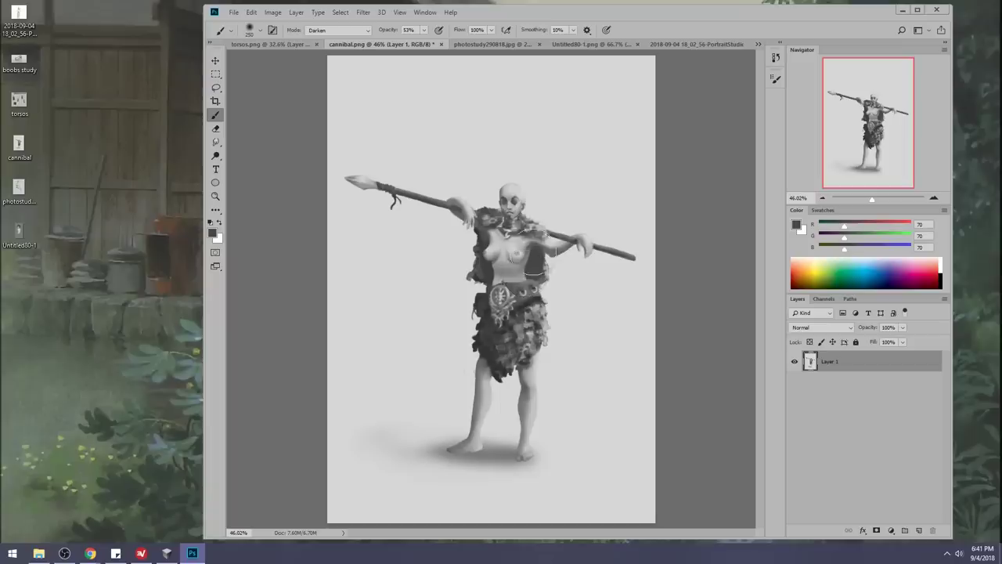
{"action": "left_click", "coordinate": [536, 255], "text": "alt"}
{"action": "left_click", "coordinate": [529, 246], "text": "alt"}
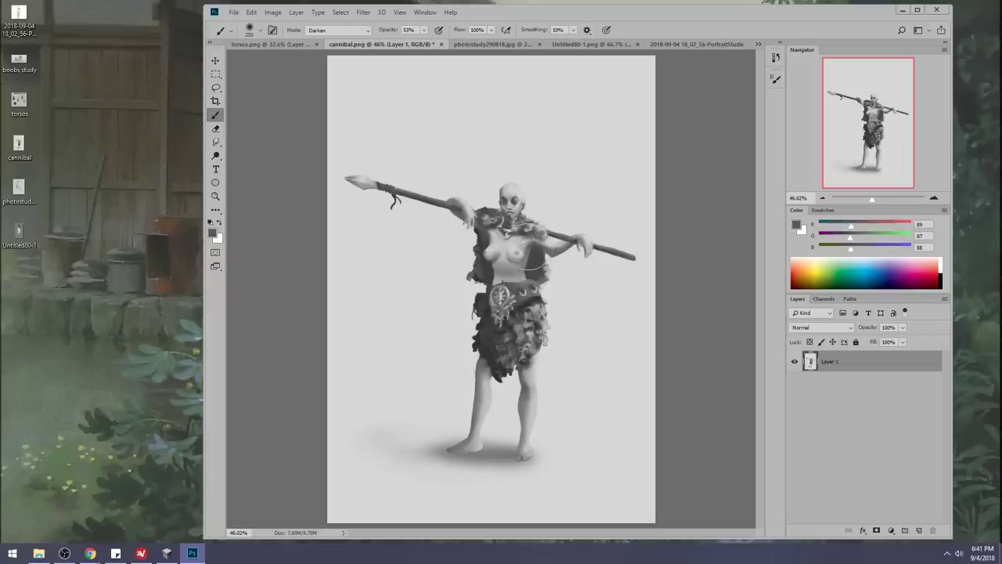
{"action": "left_click", "coordinate": [521, 235], "text": "alt"}
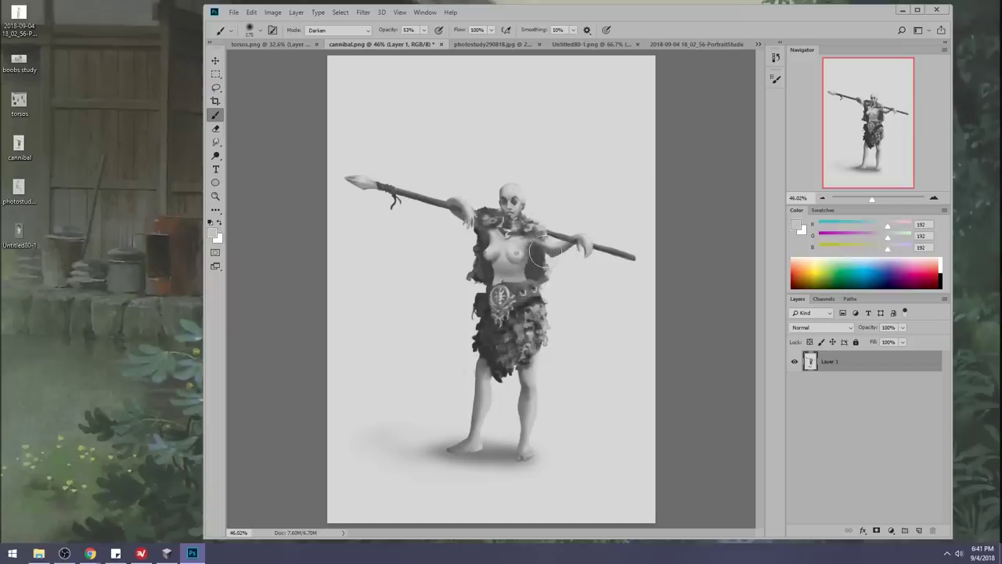
Switch the brush to Normal mode, enlarge it slightly and sample a light grey (about RGB 206) from the chest.
{"action": "left_click", "coordinate": [337, 30]}
{"action": "left_click", "coordinate": [322, 39]}
{"action": "key", "text": "bracketright"}
{"action": "left_click", "coordinate": [514, 242], "text": "alt"}
Close the cannibal painting with its changes saved, and bring up the photostudy290818.jpg painting.
{"action": "left_click", "coordinate": [441, 44]}
{"action": "left_click", "coordinate": [532, 206]}
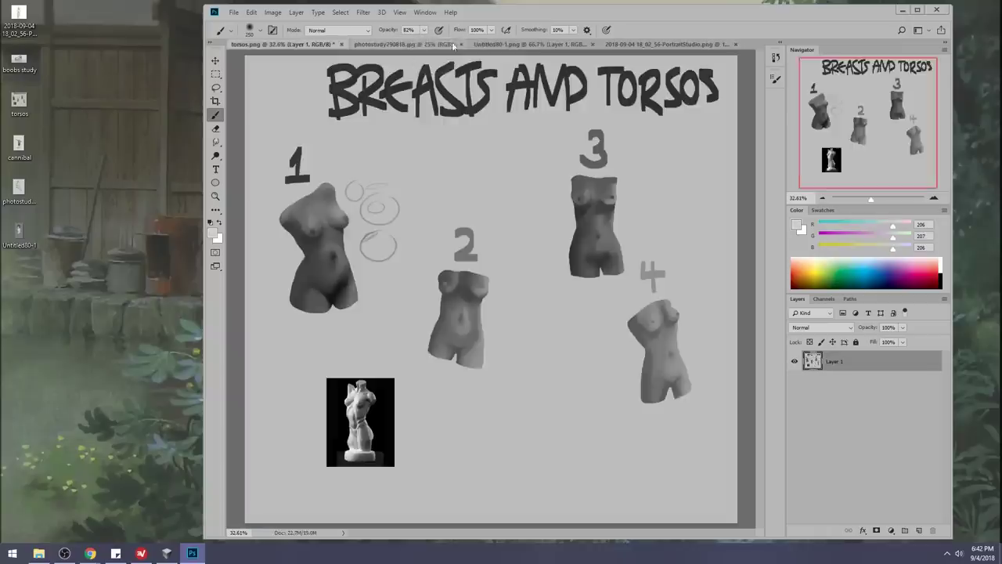
{"action": "left_click", "coordinate": [423, 44]}
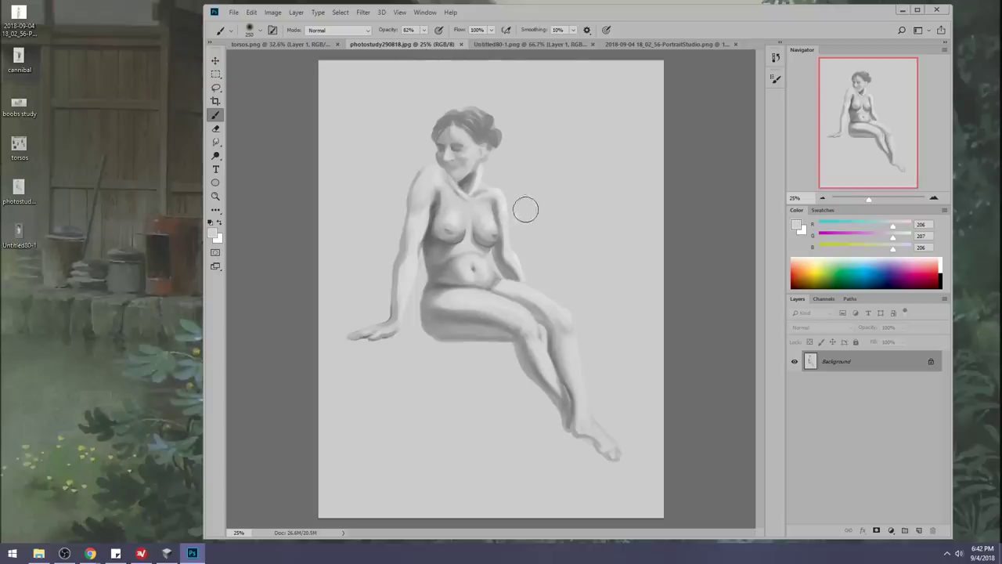
Sample a shadow grey from the seated figure's chest, and reshape the breasts with the Liquify filter at brush size 250.
{"action": "left_click", "coordinate": [480, 229], "text": "alt"}
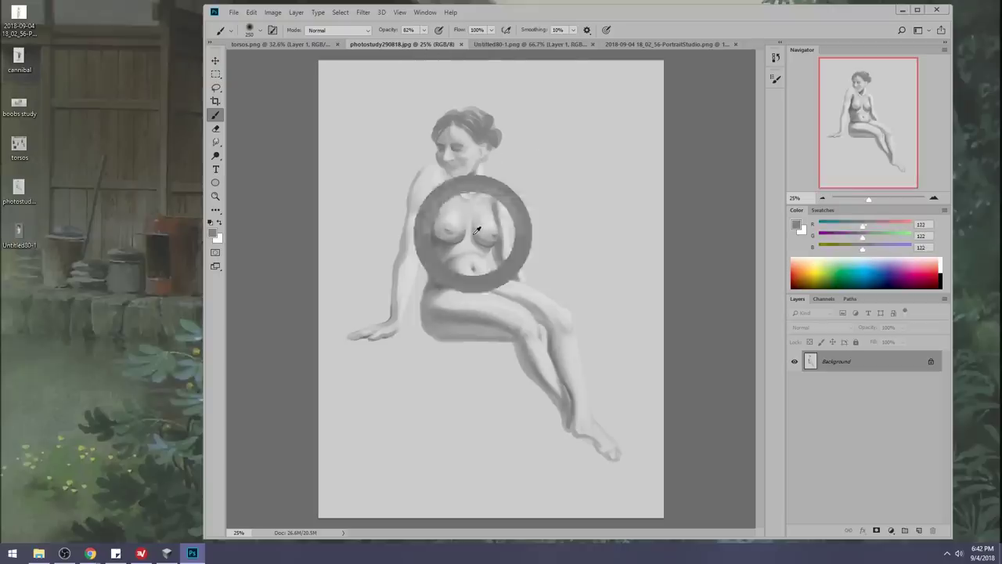
{"action": "left_click", "coordinate": [363, 14]}
{"action": "left_click", "coordinate": [382, 92]}
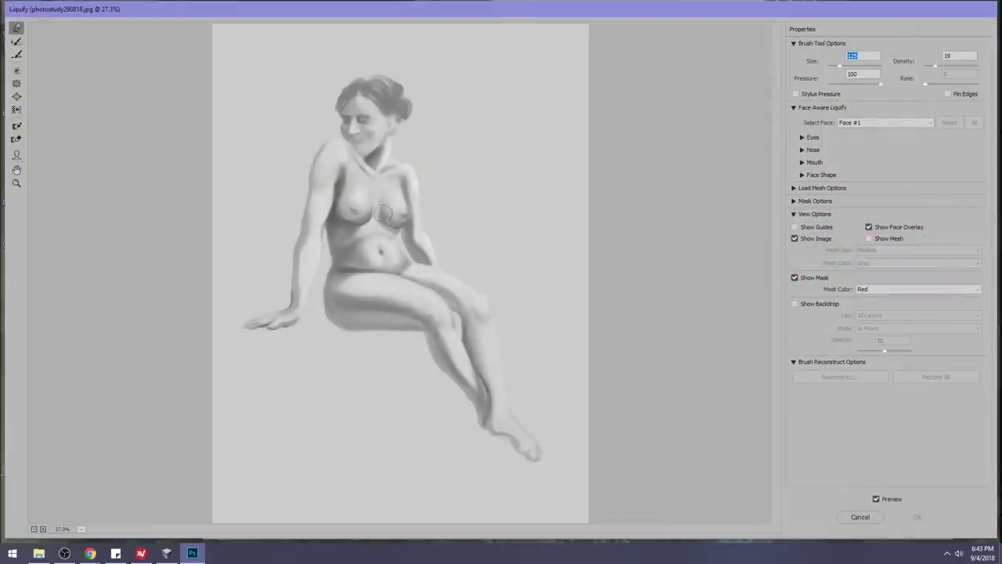
{"action": "key", "text": "bracketright"}
{"action": "key", "text": "bracketright"}
{"action": "key", "text": "bracketright"}
{"action": "key", "text": "bracketright"}
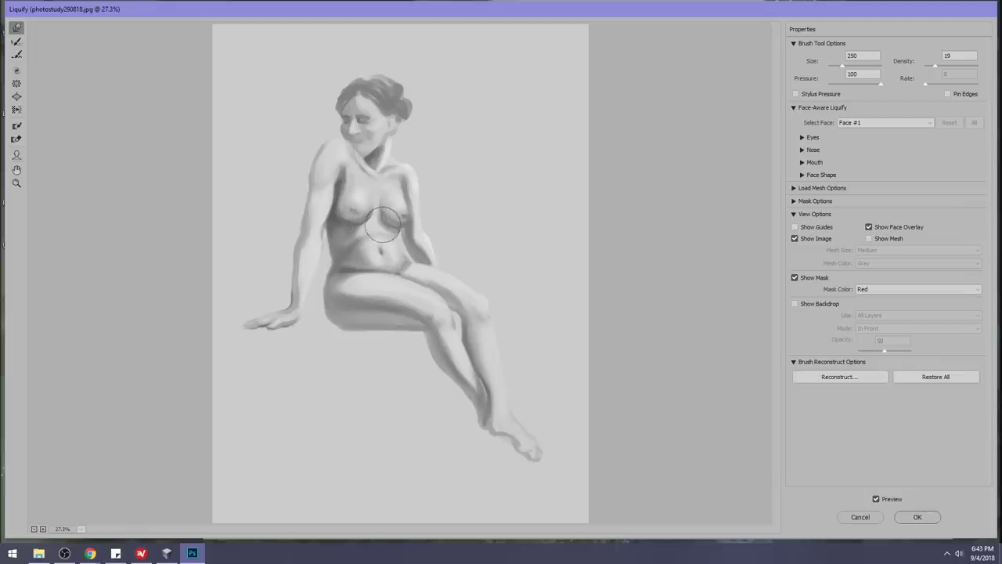
{"action": "left_click", "coordinate": [922, 518]}
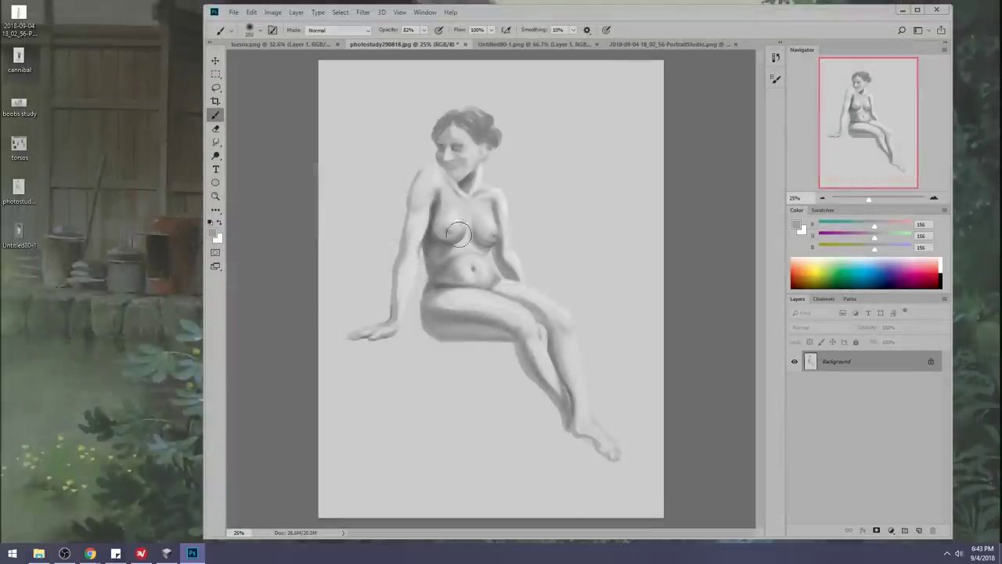
Shade the undersides of the seated figure's breasts in Darken mode with mid greys sampled from the torso (RGB 141 and 147).
{"action": "left_click", "coordinate": [336, 30]}
{"action": "left_click", "coordinate": [336, 83]}
{"action": "left_click", "coordinate": [470, 229], "text": "alt"}
{"action": "left_click_drag", "start_coordinate": [464, 235], "coordinate": [454, 241]}
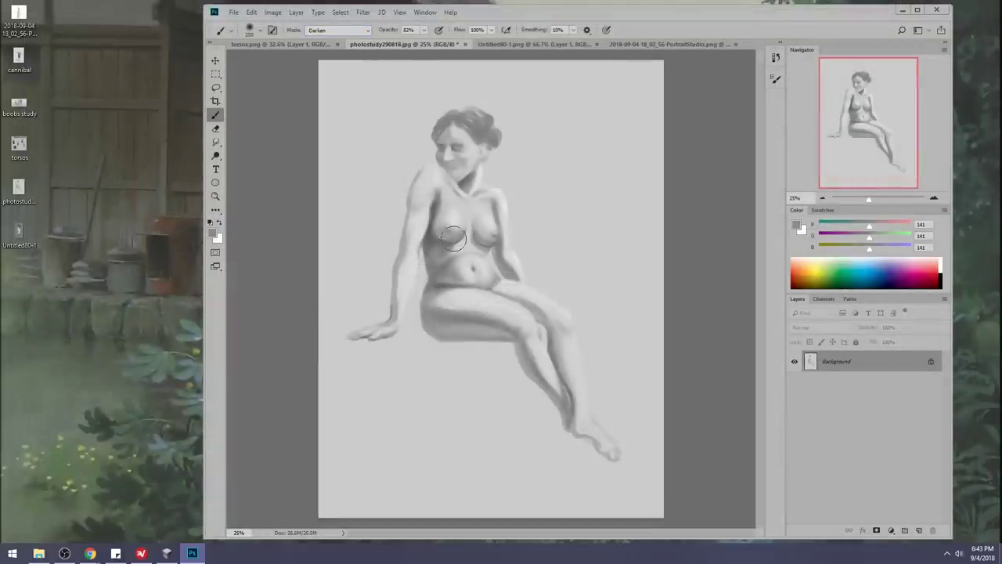
{"action": "left_click", "coordinate": [485, 242]}
{"action": "left_click", "coordinate": [499, 234], "text": "alt"}
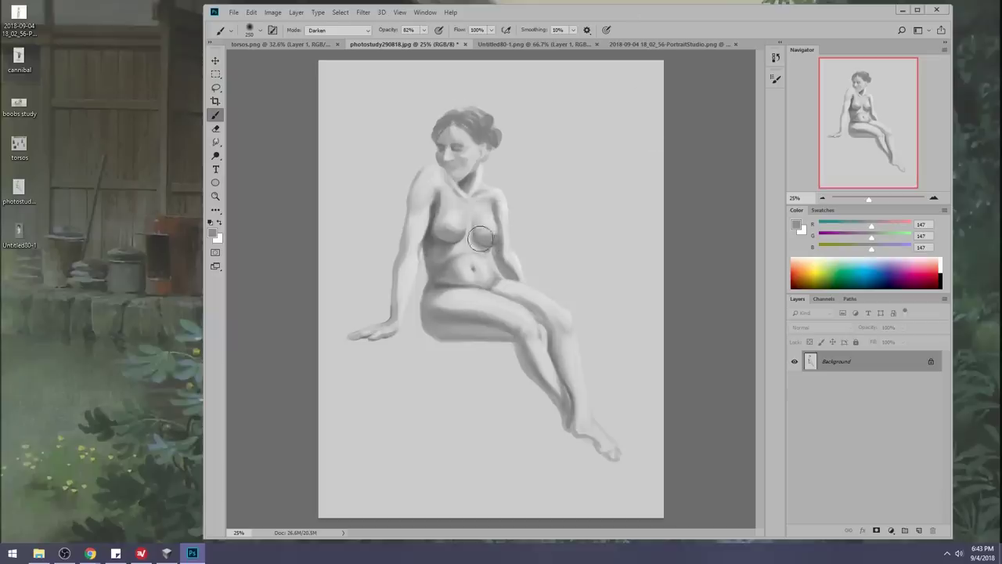
Return the brush to Normal mode at 95% opacity and lighten the upper chest with a sampled light grey (RGB 206).
{"action": "left_click", "coordinate": [349, 29]}
{"action": "left_click", "coordinate": [336, 39]}
{"action": "left_click_drag", "start_coordinate": [423, 29], "coordinate": [433, 38]}
{"action": "left_click", "coordinate": [457, 228], "text": "alt"}
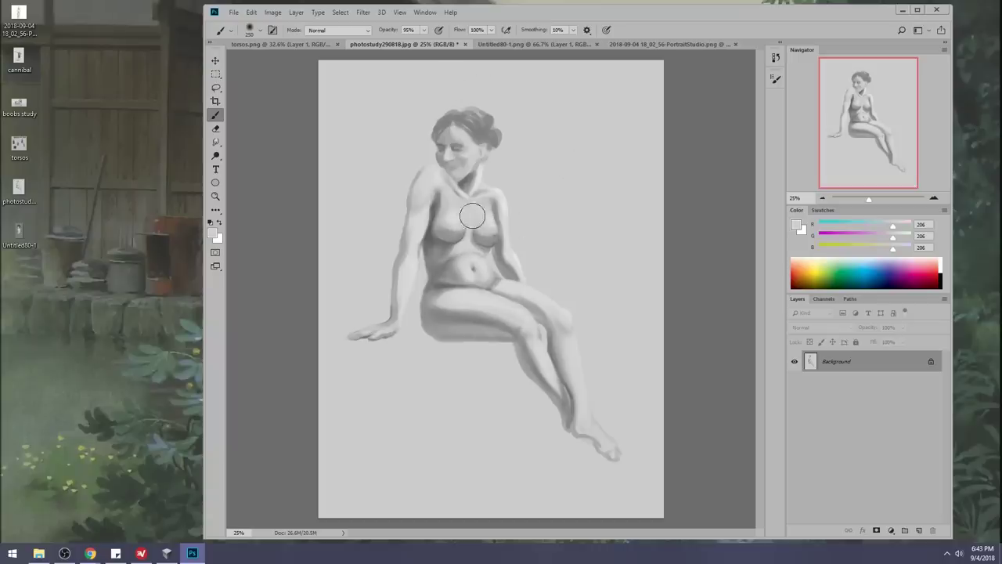
Sample a tone from the seated figure's midriff, and set the painting colour to the lighter grey ebebeb.
{"action": "left_click", "coordinate": [469, 257], "text": "alt"}
{"action": "left_click", "coordinate": [800, 227]}
{"action": "type", "text": "ebebeb"}
{"action": "left_click", "coordinate": [962, 200]}
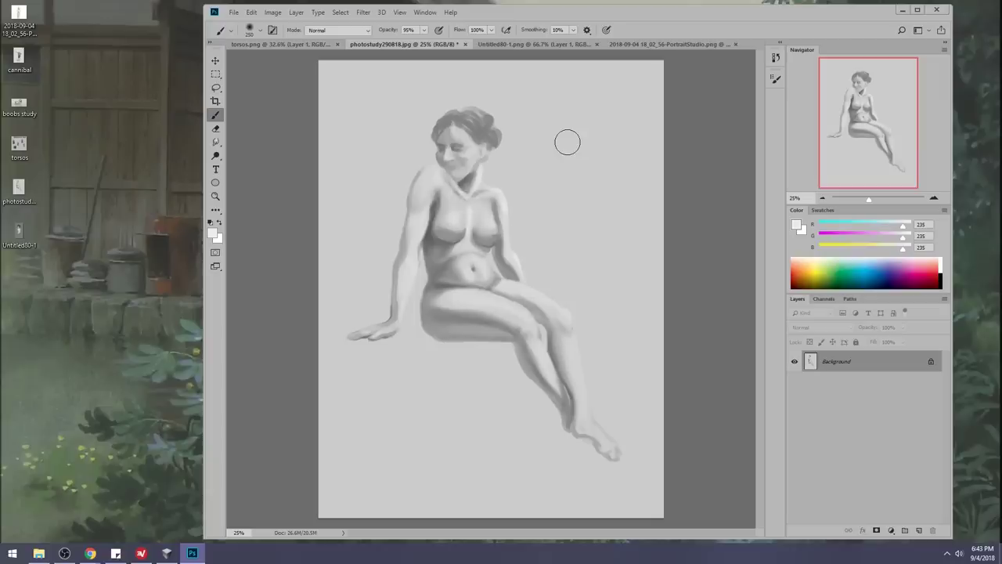
Sample a mid grey (RGB 141) from the seated figure's torso, and smudge the shadow edge under the left-hand breast at 17% strength.
{"action": "key", "text": "bracketright"}
{"action": "key", "text": "bracketright"}
{"action": "key", "text": "bracketright"}
{"action": "key", "text": "bracketright"}
{"action": "left_click", "coordinate": [480, 234], "text": "alt"}
{"action": "key", "text": "z"}
{"action": "left_click_drag", "start_coordinate": [446, 212], "coordinate": [519, 268]}
{"action": "key", "text": "b"}
{"action": "left_click", "coordinate": [218, 142]}
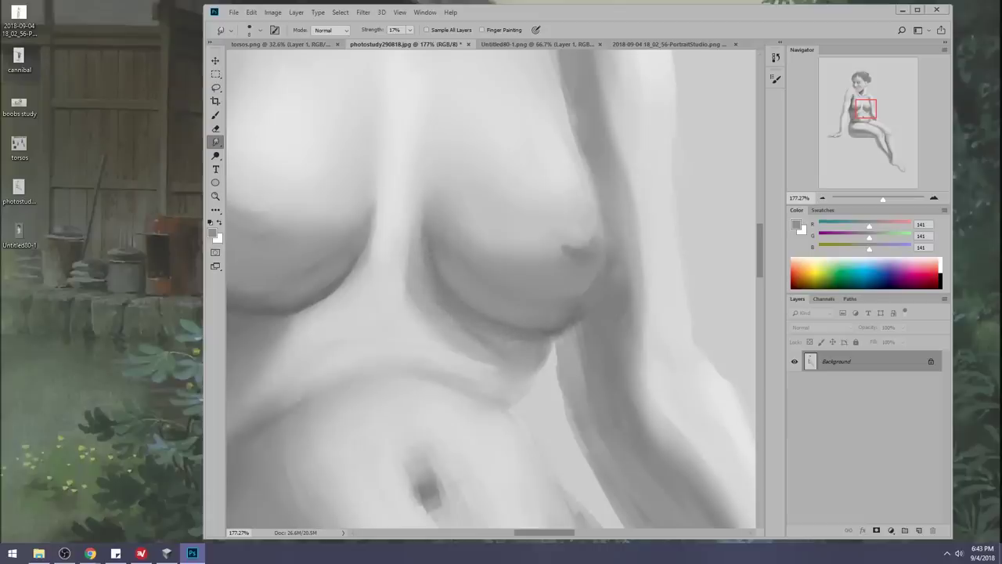
{"action": "left_click_drag", "start_coordinate": [333, 288], "coordinate": [324, 299]}
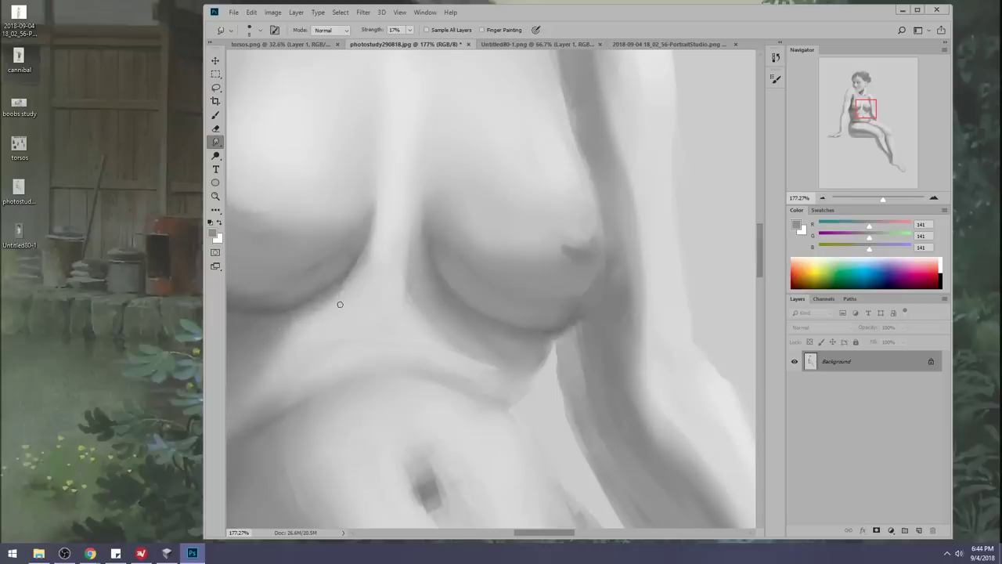
Blend the middle of the seated figure's chest with a size 600 brush and light greys sampled there (RGB 194 and 221).
{"action": "key", "text": "ctrl+0"}
{"action": "key", "text": "z"}
{"action": "left_click_drag", "start_coordinate": [394, 177], "coordinate": [559, 279]}
{"action": "key", "text": "b"}
{"action": "left_click", "coordinate": [459, 274], "text": "alt"}
{"action": "left_click", "coordinate": [480, 279], "text": "alt"}
{"action": "left_click", "coordinate": [462, 253], "text": "alt"}
{"action": "left_click", "coordinate": [450, 270], "text": "alt"}
{"action": "left_click", "coordinate": [441, 268], "text": "alt"}
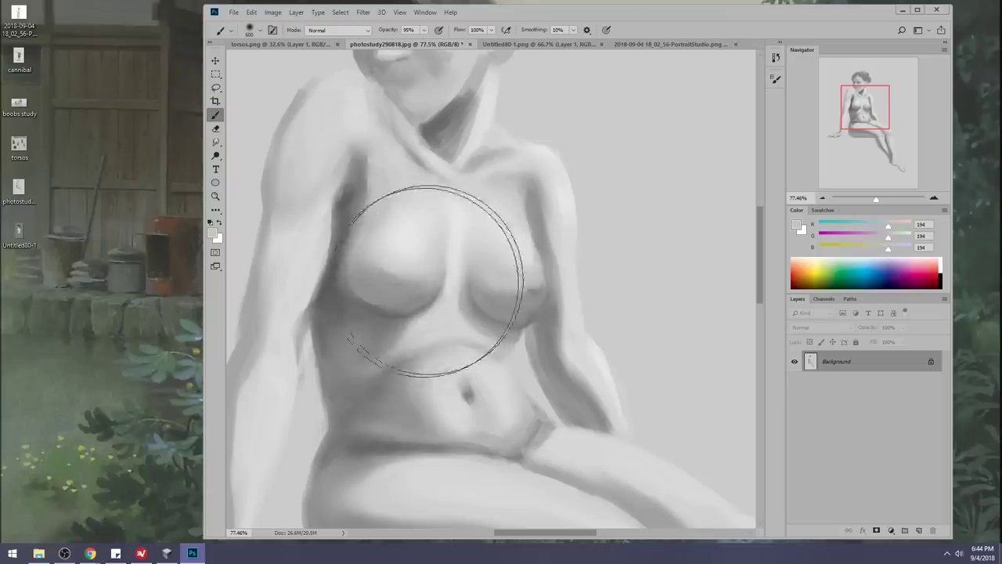
{"action": "left_click", "coordinate": [453, 264], "text": "alt"}
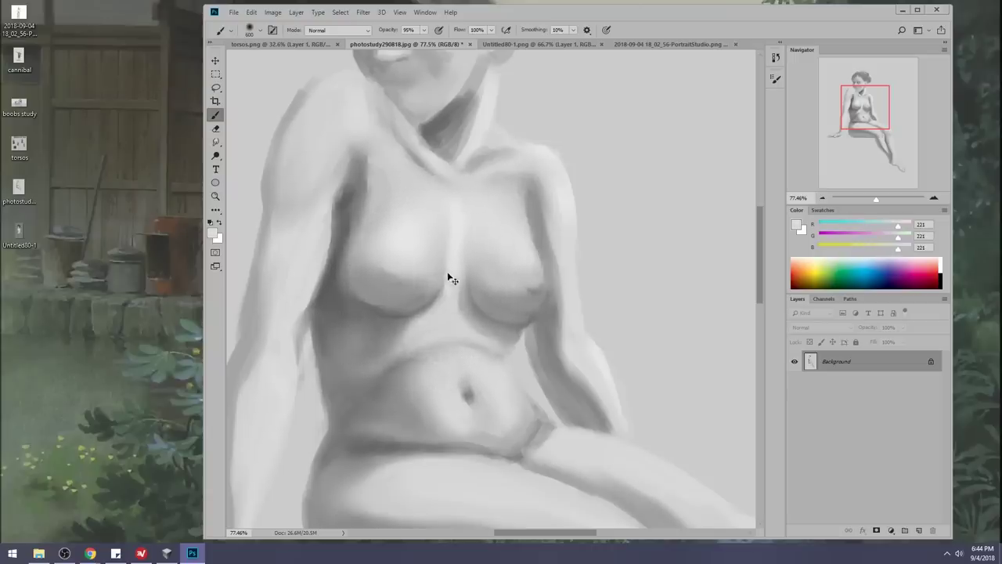
Even out the sternum between the breasts with a size 200 brush and a sampled light grey (RGB 222).
{"action": "key", "text": "ctrl+minus"}
{"action": "key", "text": "bracketleft"}
{"action": "key", "text": "bracketleft"}
{"action": "key", "text": "bracketleft"}
{"action": "key", "text": "bracketleft"}
{"action": "key", "text": "bracketleft"}
{"action": "key", "text": "bracketleft"}
{"action": "key", "text": "bracketleft"}
{"action": "key", "text": "bracketleft"}
{"action": "key", "text": "bracketleft"}
{"action": "key", "text": "bracketleft"}
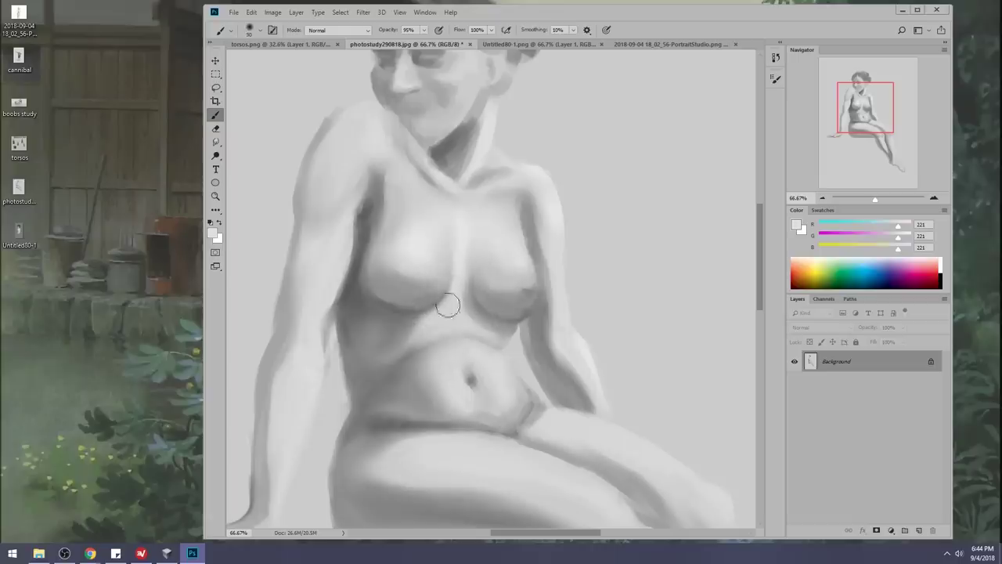
{"action": "key", "text": "bracketright"}
{"action": "key", "text": "bracketright"}
{"action": "key", "text": "bracketright"}
{"action": "key", "text": "bracketright"}
{"action": "key", "text": "bracketright"}
{"action": "left_click", "coordinate": [462, 265], "text": "alt"}
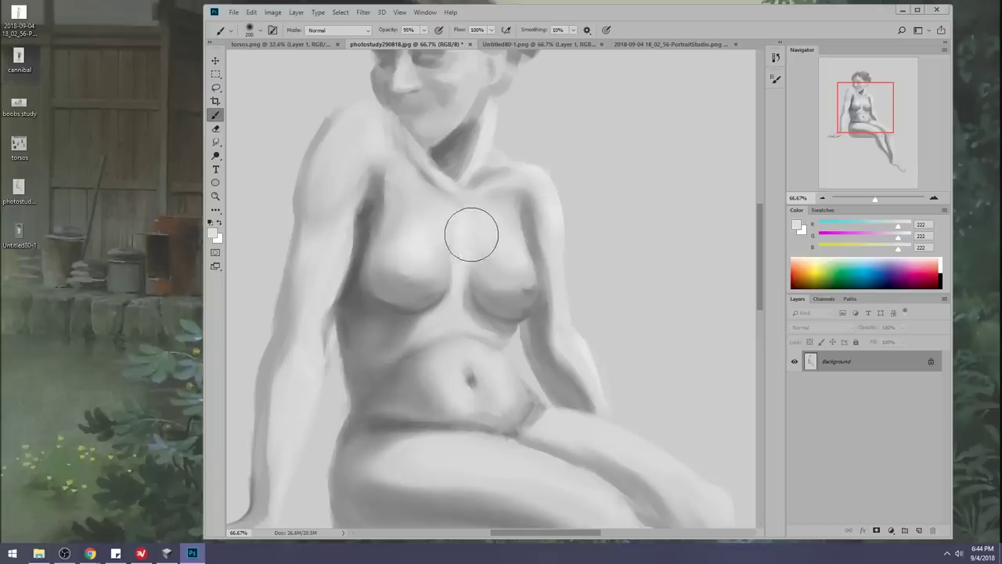
{"action": "left_click", "coordinate": [465, 253], "text": "alt"}
{"action": "left_click", "coordinate": [459, 263], "text": "alt"}
{"action": "key", "text": "l"}
{"action": "key", "text": "alt+l"}
{"action": "left_click", "coordinate": [524, 224]}
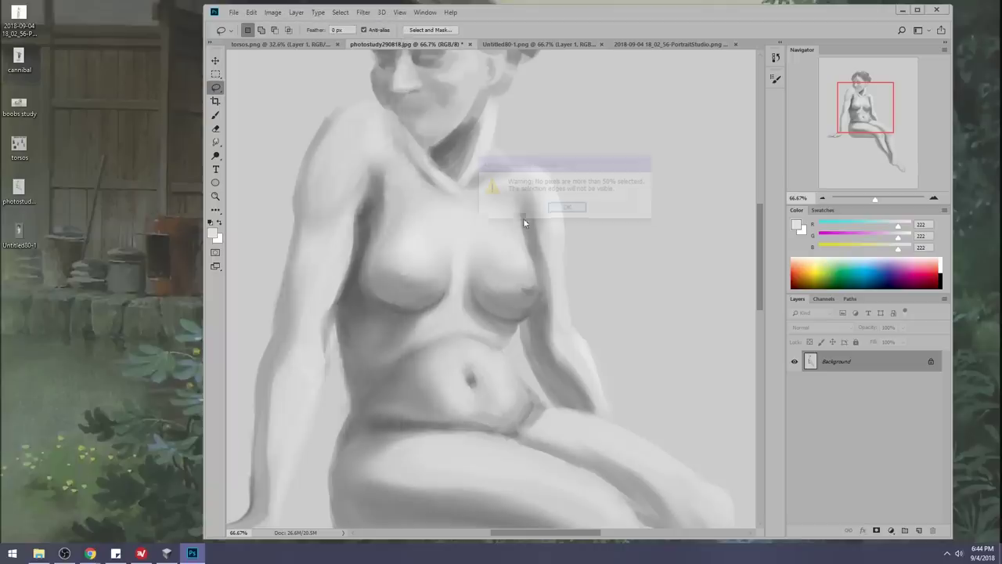
{"action": "left_click", "coordinate": [565, 209]}
{"action": "left_click", "coordinate": [364, 12]}
{"action": "left_click", "coordinate": [378, 96]}
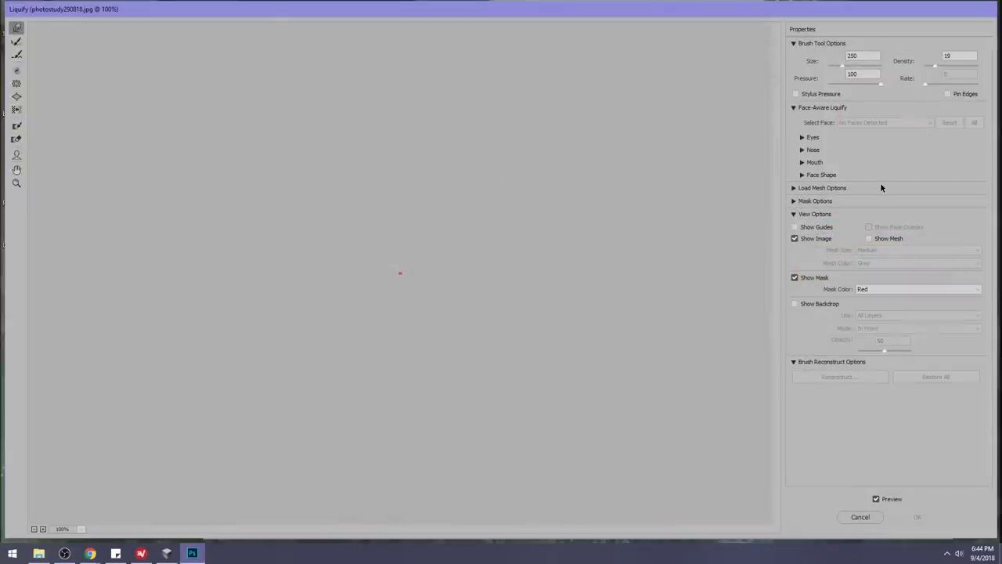
{"action": "left_click", "coordinate": [858, 517]}
{"action": "right_click", "coordinate": [498, 239]}
{"action": "left_click", "coordinate": [517, 244]}
Reshape the outer contour of the seated figure's right-hand breast with Liquify's Forward Warp tool at about brush size 200.
{"action": "left_click", "coordinate": [363, 12]}
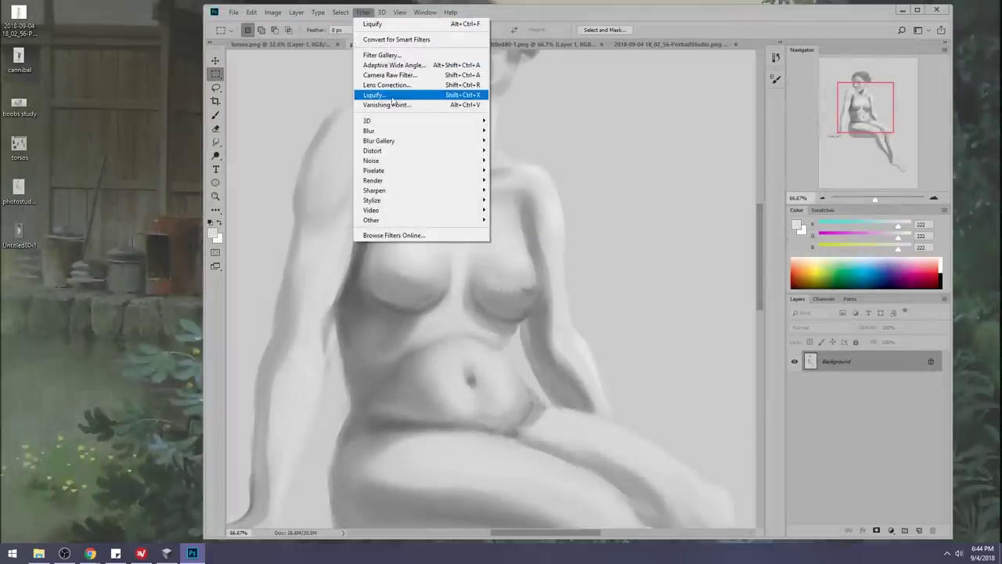
{"action": "key", "text": "Escape"}
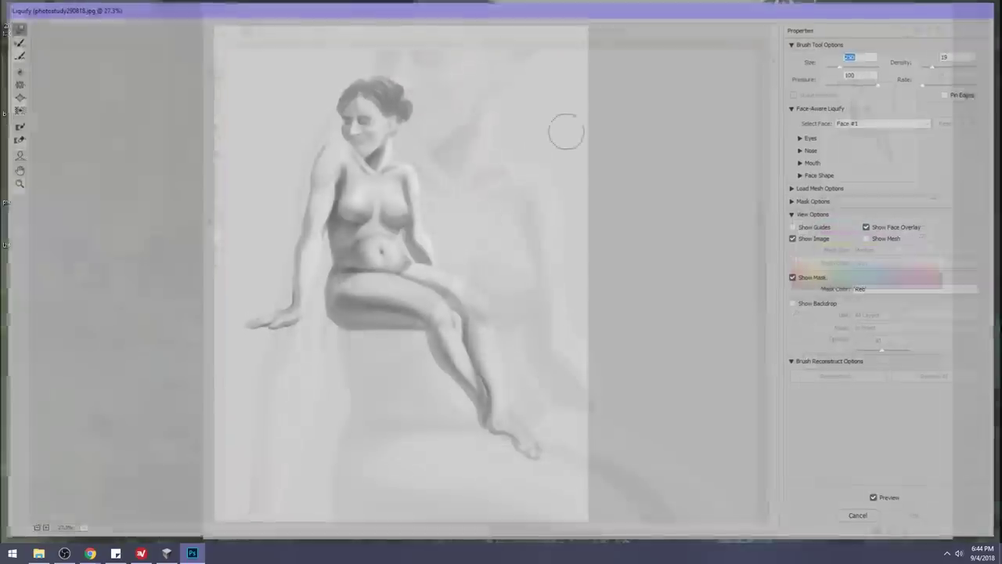
{"action": "key", "text": "z"}
{"action": "left_click_drag", "start_coordinate": [317, 148], "coordinate": [420, 264]}
{"action": "left_click", "coordinate": [16, 28]}
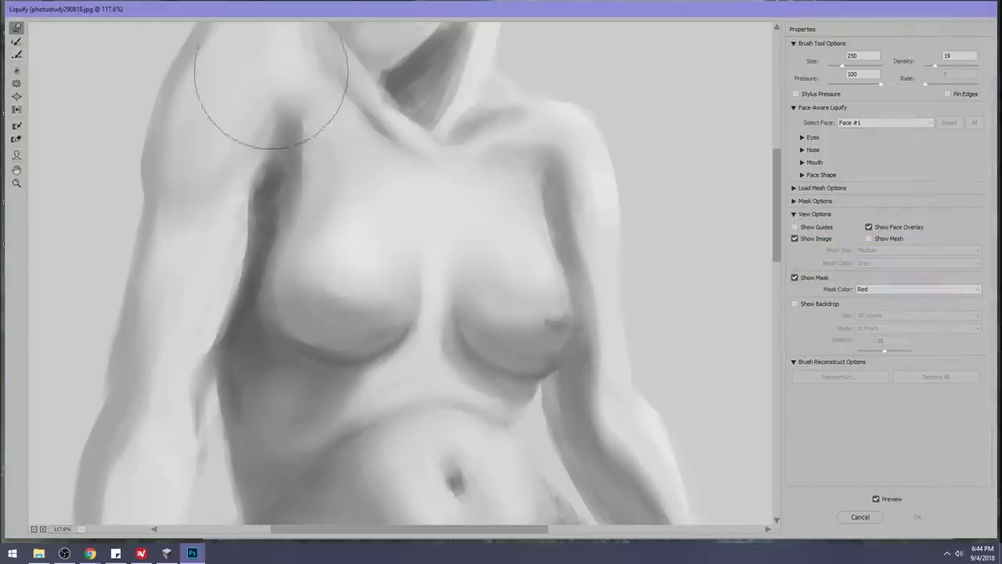
{"action": "key", "text": "bracketright"}
{"action": "key", "text": "bracketright"}
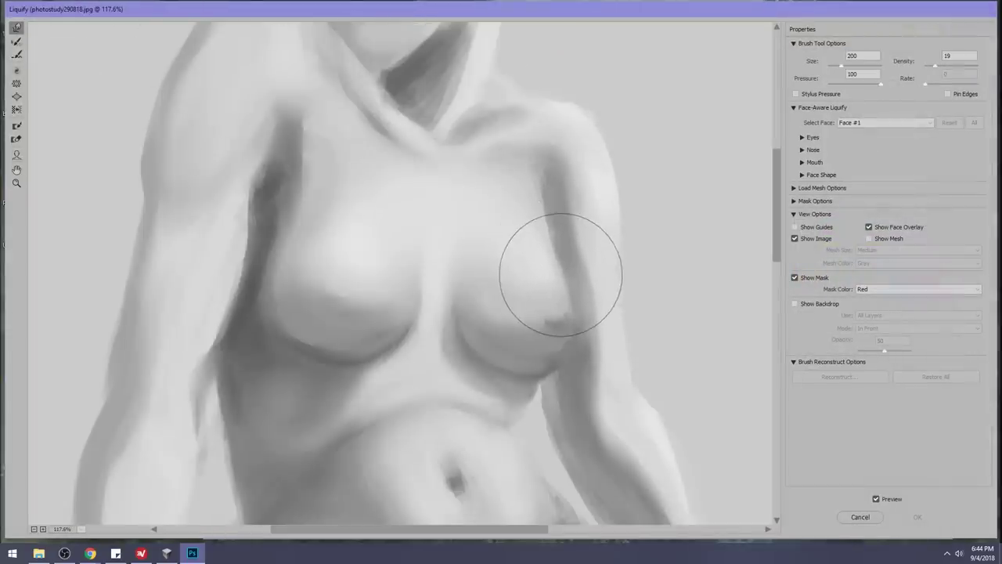
{"action": "mouse_move", "coordinate": [564, 257]}
{"action": "left_mouse_down"}
{"action": "mouse_move", "coordinate": [555, 274]}
{"action": "mouse_move", "coordinate": [576, 313]}
{"action": "left_mouse_up"}
{"action": "key", "text": "bracketright"}
{"action": "key", "text": "bracketright"}
{"action": "key", "text": "bracketleft"}
{"action": "key", "text": "bracketleft"}
{"action": "key", "text": "bracketleft"}
{"action": "mouse_move", "coordinate": [546, 243]}
{"action": "left_mouse_down"}
{"action": "mouse_move", "coordinate": [538, 273]}
{"action": "mouse_move", "coordinate": [563, 304]}
{"action": "left_mouse_up"}
Nudge the underside of the right-hand breast upward in Liquify, and reduce the warp brush to size 125.
{"action": "key", "text": "bracketright"}
{"action": "key", "text": "bracketright"}
{"action": "key", "text": "bracketleft"}
{"action": "key", "text": "bracketleft"}
{"action": "key", "text": "bracketleft"}
{"action": "key", "text": "bracketleft"}
{"action": "key", "text": "bracketright"}
{"action": "key", "text": "bracketright"}
{"action": "mouse_move", "coordinate": [526, 360]}
{"action": "left_mouse_down"}
{"action": "mouse_move", "coordinate": [517, 367]}
{"action": "mouse_move", "coordinate": [526, 356]}
{"action": "left_mouse_up"}
{"action": "key", "text": "bracketright"}
{"action": "key", "text": "bracketright"}
{"action": "key", "text": "bracketright"}
{"action": "key", "text": "bracketleft"}
{"action": "key", "text": "bracketleft"}
{"action": "key", "text": "bracketleft"}
{"action": "key", "text": "bracketleft"}
{"action": "key", "text": "bracketleft"}
{"action": "key", "text": "bracketleft"}
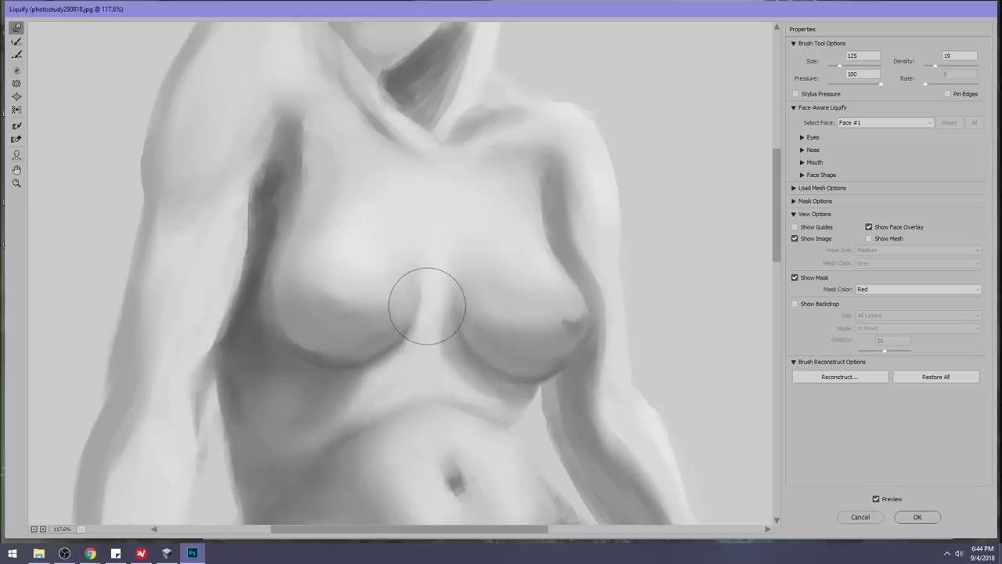
Enlarge the warp brush and push the inner side of the right-hand breast outward and down to widen the gap between the breasts.
{"action": "scroll", "coordinate": [425, 307], "scroll_direction": "down", "scroll_amount": 1}
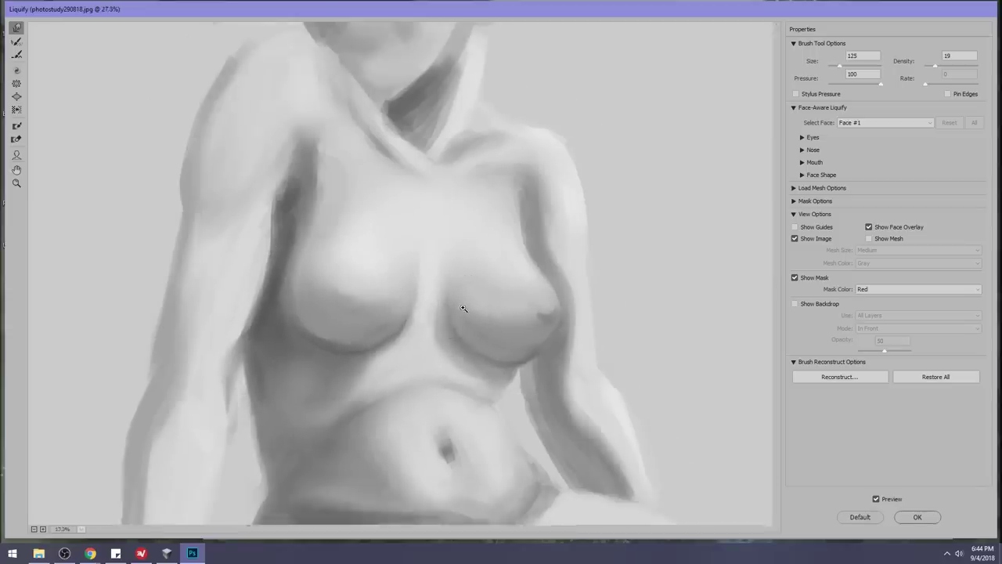
{"action": "key", "text": "ctrl+0"}
{"action": "key", "text": "bracketright"}
{"action": "key", "text": "bracketright"}
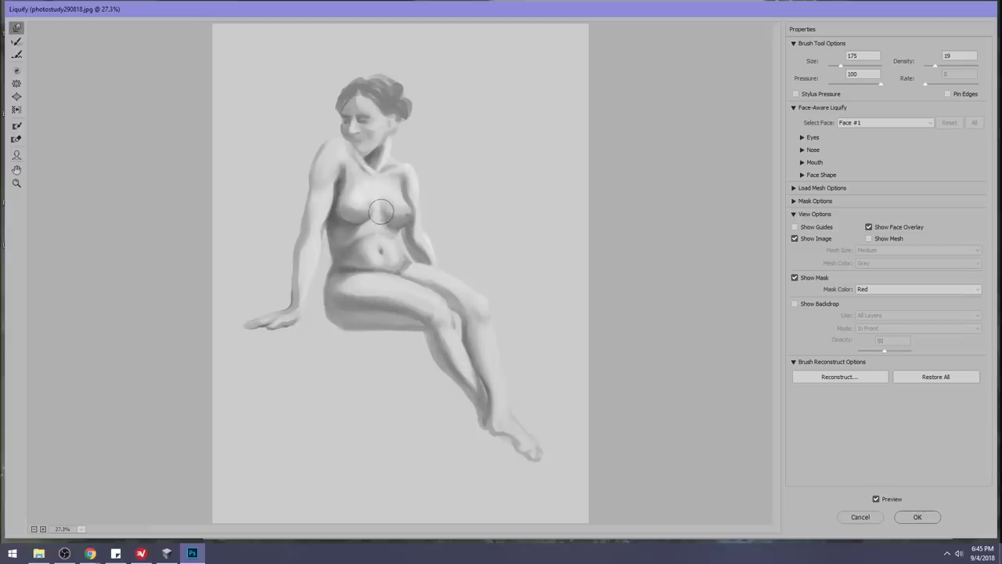
{"action": "key", "text": "bracketright"}
{"action": "left_click_drag", "start_coordinate": [381, 206], "coordinate": [389, 232]}
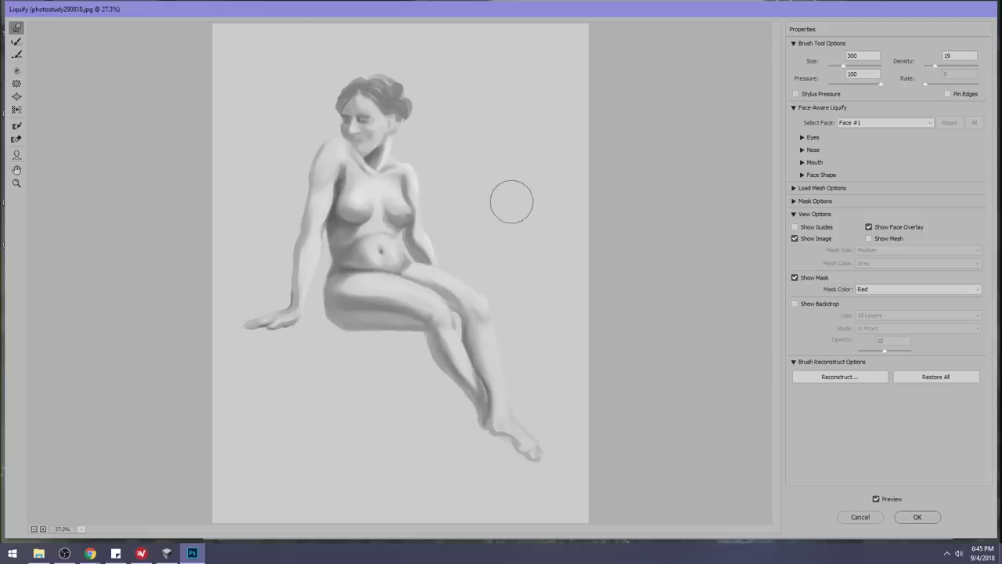
Try to pull the left-hand breast downward with a larger warp brush, and undo the stroke.
{"action": "key", "text": "bracketleft"}
{"action": "key", "text": "bracketright"}
{"action": "key", "text": "bracketright"}
{"action": "key", "text": "bracketright"}
{"action": "left_click_drag", "start_coordinate": [370, 201], "coordinate": [360, 227]}
{"action": "key", "text": "ctrl+z"}
Reshape the contour of the seated figure's supporting arm with a warp brush larger than 600, and apply the Liquify changes with the brush at 300.
{"action": "key", "text": "bracketleft"}
{"action": "key", "text": "bracketleft"}
{"action": "key", "text": "bracketleft"}
{"action": "key", "text": "bracketright"}
{"action": "key", "text": "bracketright"}
{"action": "key", "text": "bracketright"}
{"action": "key", "text": "bracketright"}
{"action": "key", "text": "bracketright"}
{"action": "key", "text": "bracketright"}
{"action": "key", "text": "bracketright"}
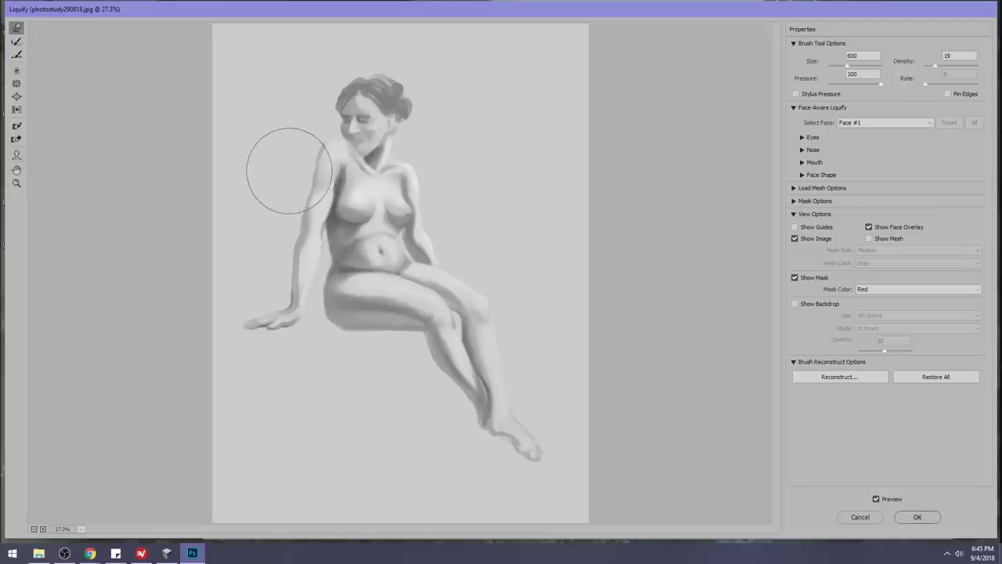
{"action": "key", "text": "bracketright"}
{"action": "key", "text": "bracketright"}
{"action": "left_click_drag", "start_coordinate": [271, 247], "coordinate": [268, 264]}
{"action": "key", "text": "bracketleft"}
{"action": "key", "text": "bracketleft"}
{"action": "key", "text": "bracketleft"}
{"action": "key", "text": "bracketleft"}
{"action": "key", "text": "bracketleft"}
{"action": "key", "text": "bracketleft"}
{"action": "key", "text": "bracketleft"}
{"action": "key", "text": "bracketleft"}
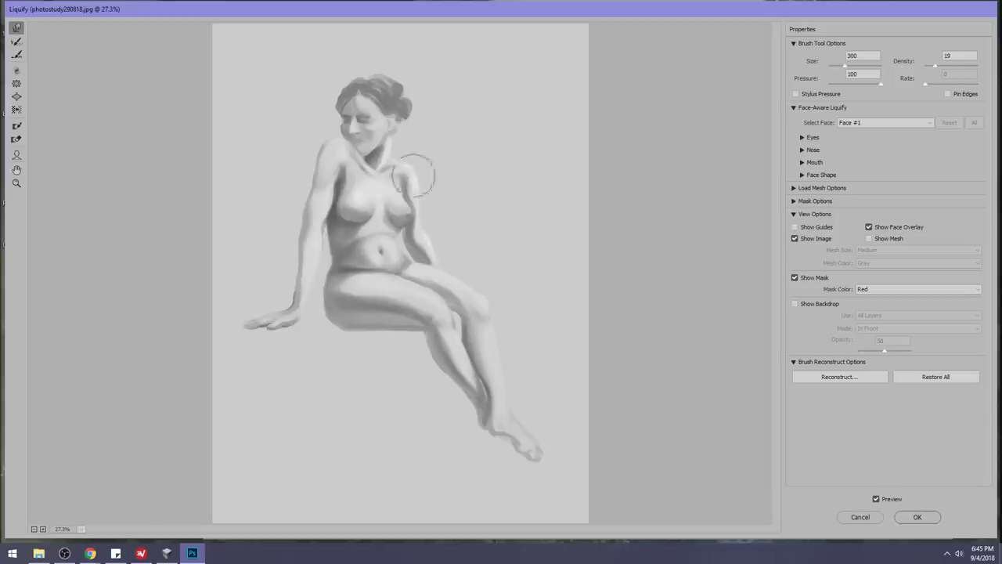
{"action": "left_click", "coordinate": [916, 520]}
Lighten the far arm beside the breast with a light grey (RGB 214), and smudge the forearm shading at 17% strength.
{"action": "left_click_drag", "start_coordinate": [545, 253], "coordinate": [562, 315]}
{"action": "left_click_drag", "start_coordinate": [552, 278], "coordinate": [559, 306]}
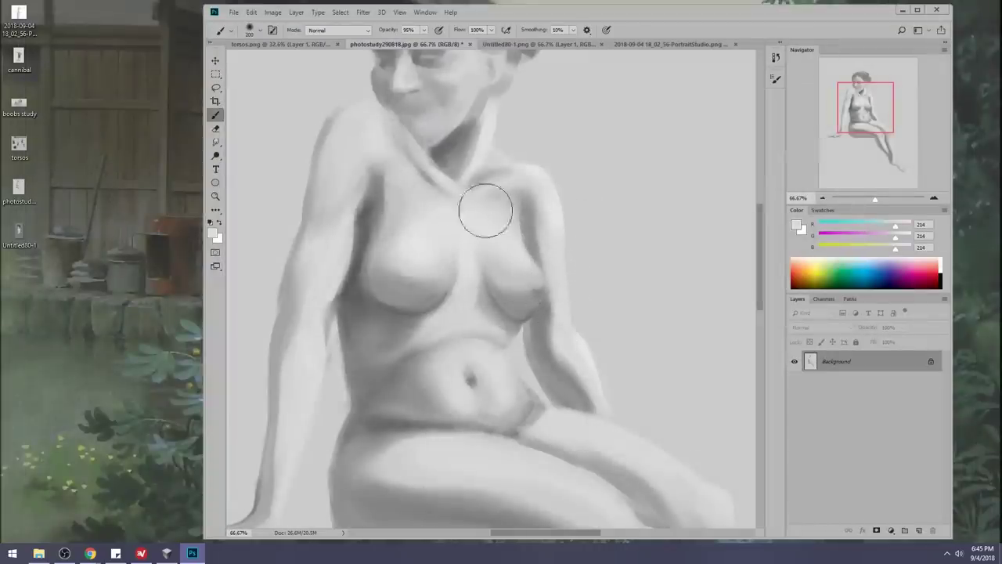
{"action": "left_click", "coordinate": [216, 141]}
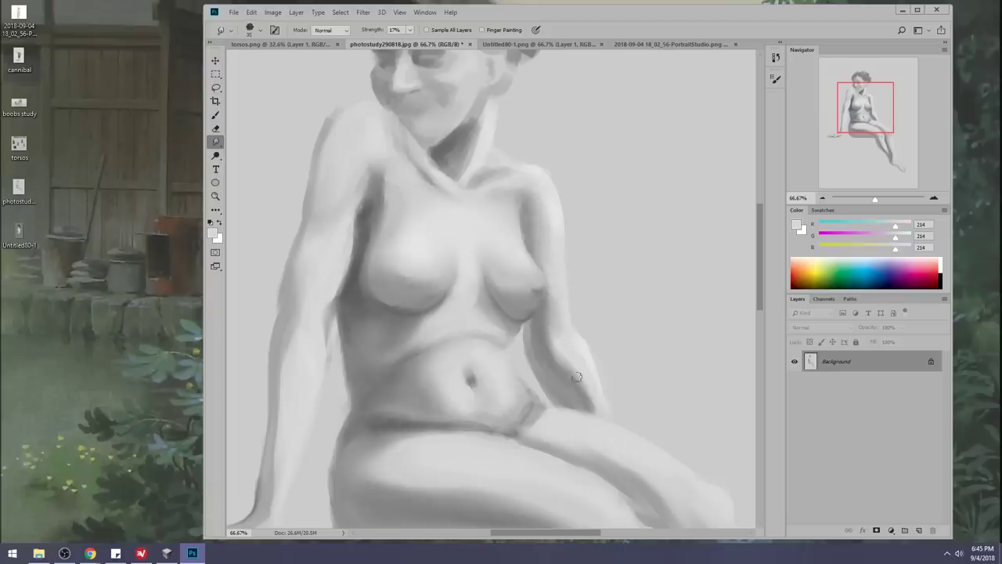
{"action": "key", "text": "b"}
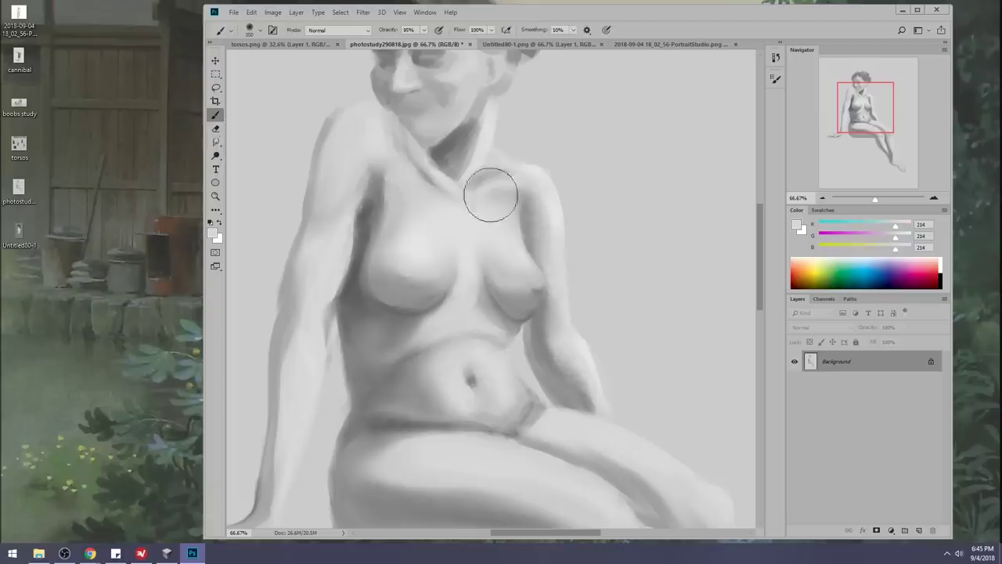
Highlight the upper edge of the right-hand breast with a light grey sampled from the arm, smudge it in, and sample the blended tone (RGB 226).
{"action": "left_click", "coordinate": [559, 201], "text": "alt"}
{"action": "mouse_move", "coordinate": [539, 277]}
{"action": "left_mouse_down"}
{"action": "mouse_move", "coordinate": [490, 249]}
{"action": "mouse_move", "coordinate": [543, 282]}
{"action": "mouse_move", "coordinate": [491, 258]}
{"action": "mouse_move", "coordinate": [541, 274]}
{"action": "mouse_move", "coordinate": [514, 228]}
{"action": "mouse_move", "coordinate": [519, 252]}
{"action": "mouse_move", "coordinate": [503, 249]}
{"action": "left_mouse_up"}
{"action": "key", "text": "ctrl+z"}
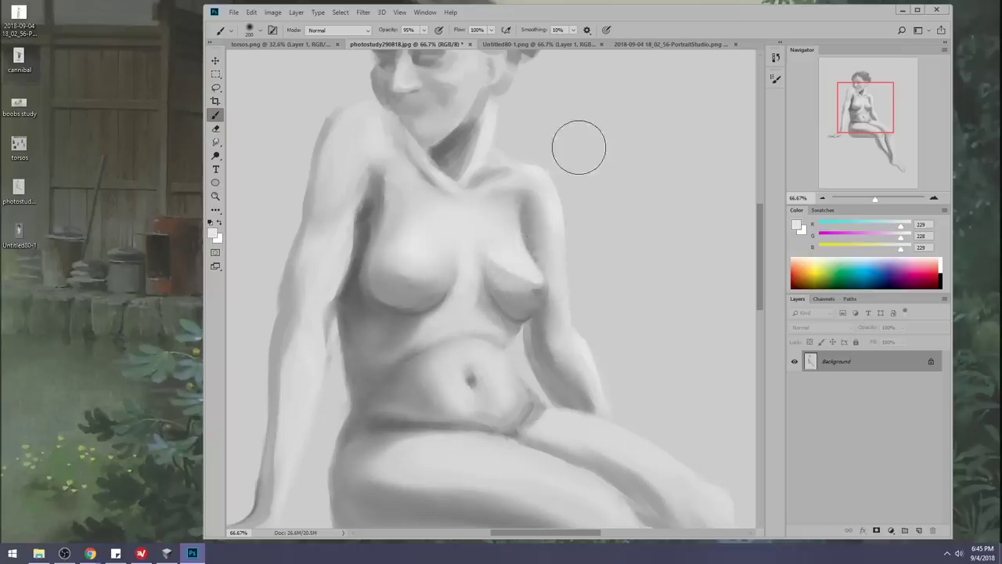
{"action": "left_click", "coordinate": [215, 143]}
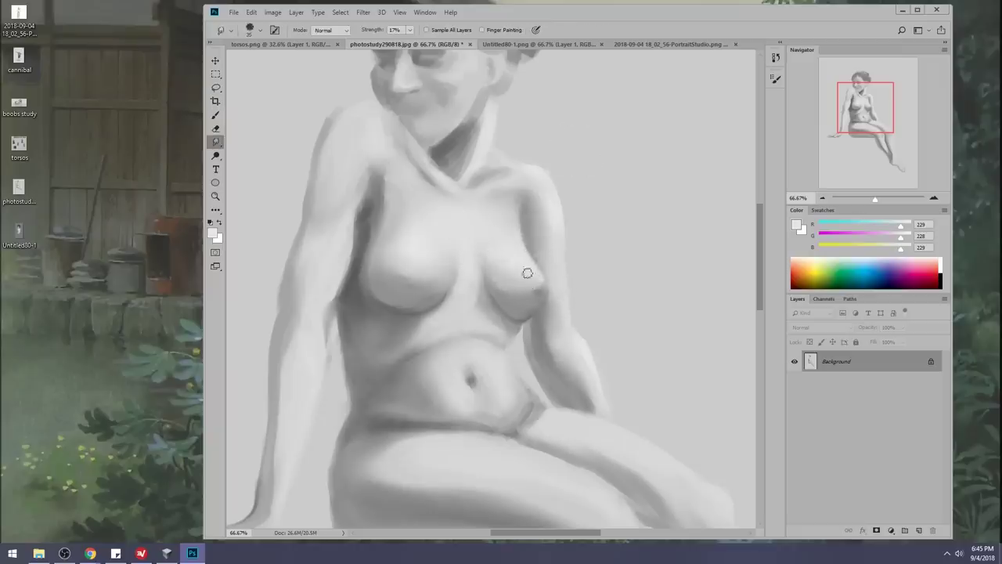
{"action": "key", "text": "b"}
{"action": "left_click", "coordinate": [526, 263], "text": "alt"}
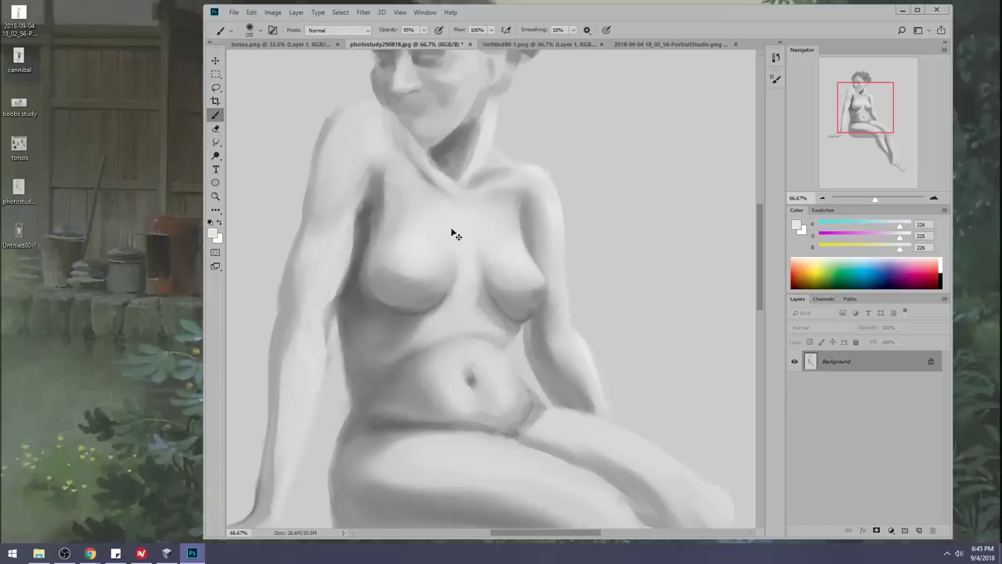
Set the brush to Lighten mode at size 600, and brighten the seated figure's chest with a sampled light grey (RGB 226, 224, 227).
{"action": "key", "text": "ctrl+0"}
{"action": "left_click", "coordinate": [488, 225], "text": "alt"}
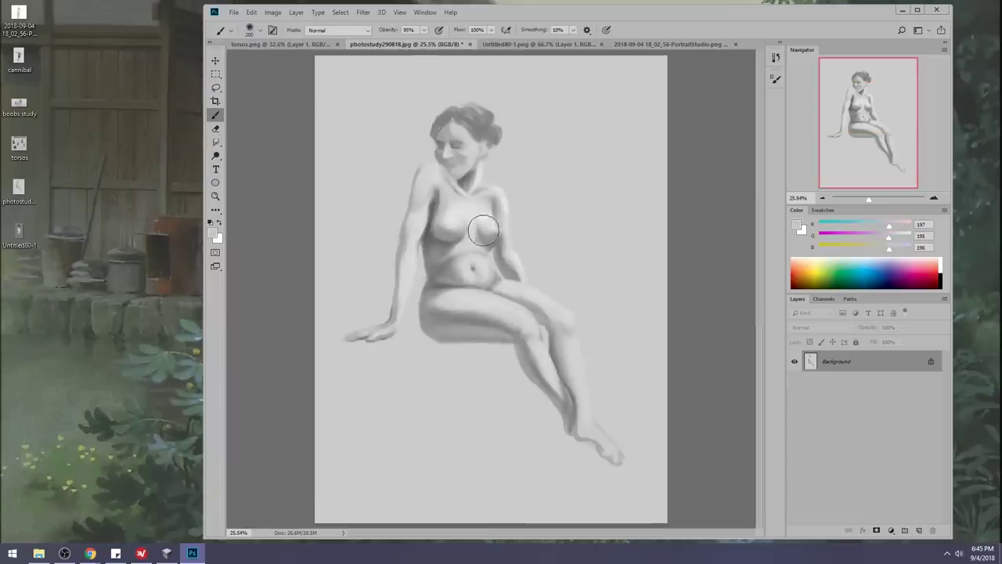
{"action": "left_click", "coordinate": [338, 30]}
{"action": "left_click", "coordinate": [326, 127]}
{"action": "key", "text": "bracketright"}
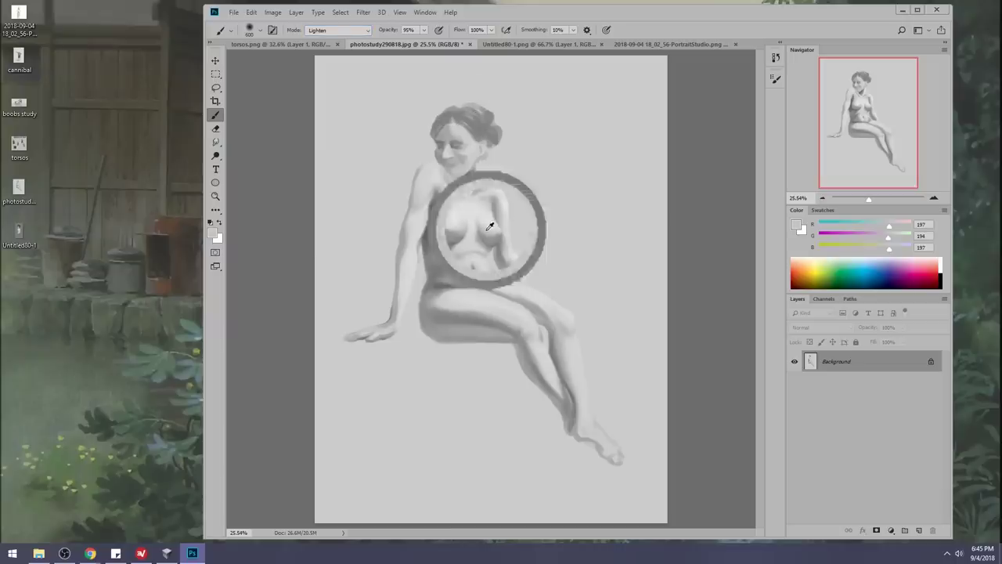
{"action": "left_click", "coordinate": [485, 223], "text": "alt"}
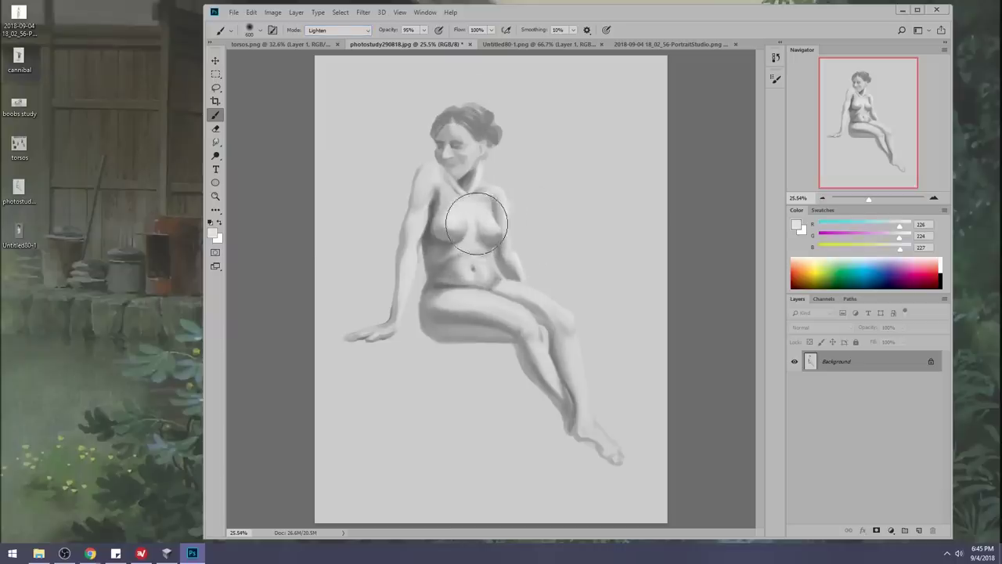
{"action": "left_click", "coordinate": [462, 227], "text": "alt"}
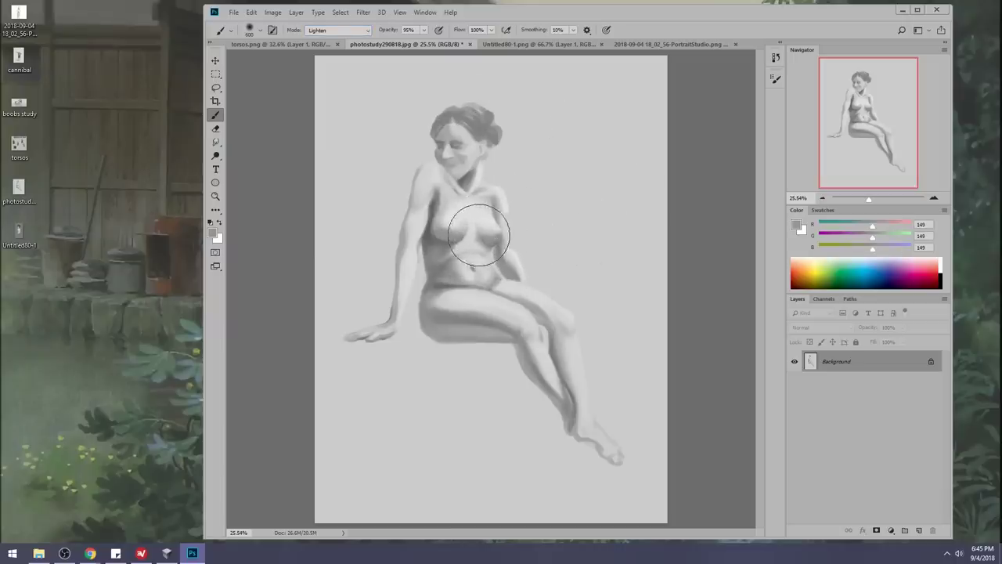
Lighten the strip between the breasts with a much smaller brush in a sampled light grey (RGB 211), and sample a dark grey (RGB 111) from the breast crease.
{"action": "key", "text": "z"}
{"action": "left_click_drag", "start_coordinate": [431, 190], "coordinate": [537, 309]}
{"action": "key", "text": "b"}
{"action": "left_click", "coordinate": [441, 281], "text": "alt"}
{"action": "key", "text": "bracketleft"}
{"action": "key", "text": "bracketleft"}
{"action": "key", "text": "bracketleft"}
{"action": "key", "text": "bracketleft"}
{"action": "key", "text": "bracketleft"}
{"action": "key", "text": "bracketleft"}
{"action": "key", "text": "bracketleft"}
{"action": "key", "text": "bracketleft"}
{"action": "key", "text": "bracketleft"}
{"action": "key", "text": "bracketleft"}
{"action": "key", "text": "bracketleft"}
{"action": "key", "text": "bracketleft"}
{"action": "key", "text": "bracketleft"}
{"action": "key", "text": "bracketleft"}
{"action": "left_click_drag", "start_coordinate": [456, 279], "coordinate": [456, 251]}
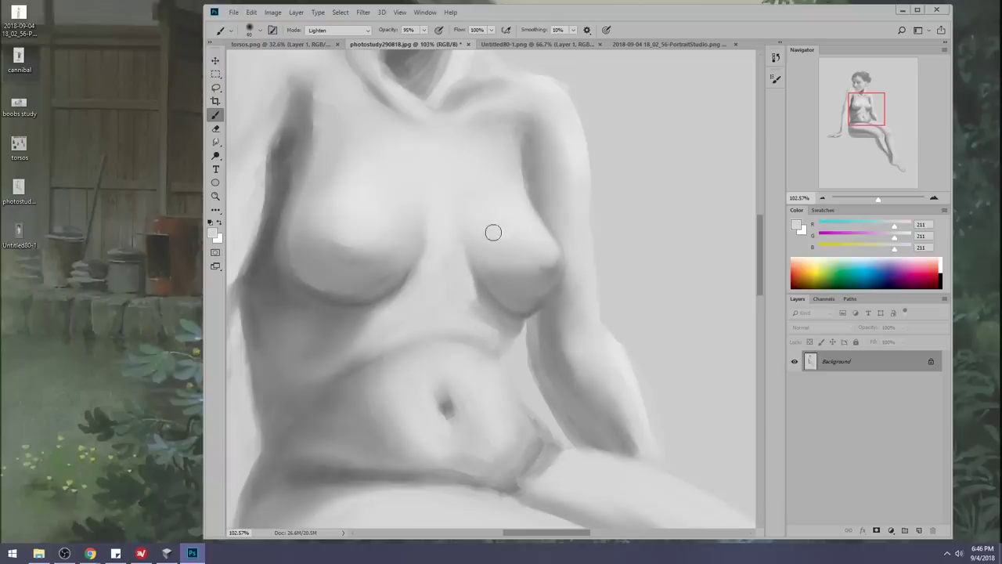
{"action": "left_click", "coordinate": [314, 290], "text": "alt"}
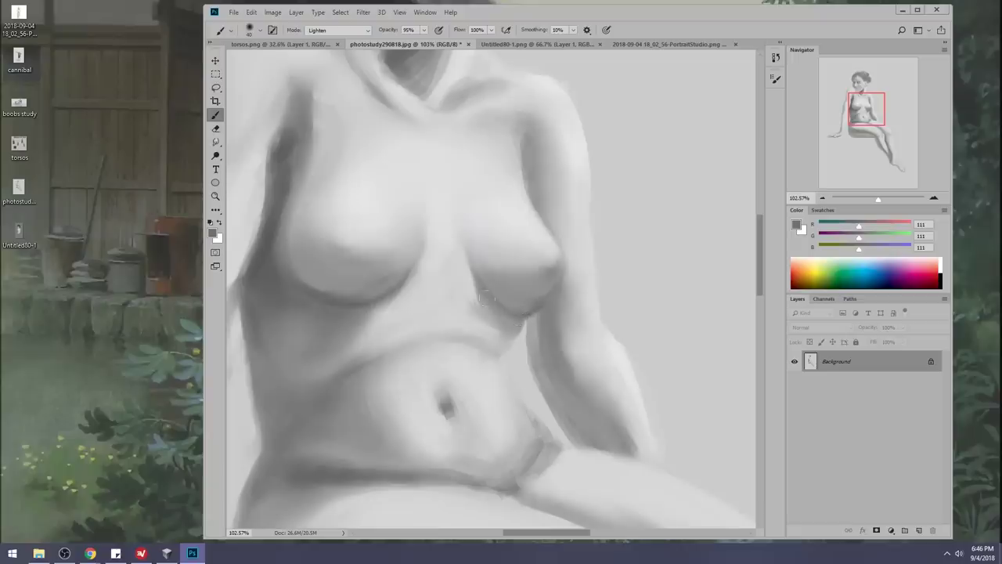
Open the seated figure in Liquify and push the outer lower edge of the right-hand breast outward with the Forward Warp tool.
{"action": "left_click", "coordinate": [365, 12]}
{"action": "left_click", "coordinate": [399, 94]}
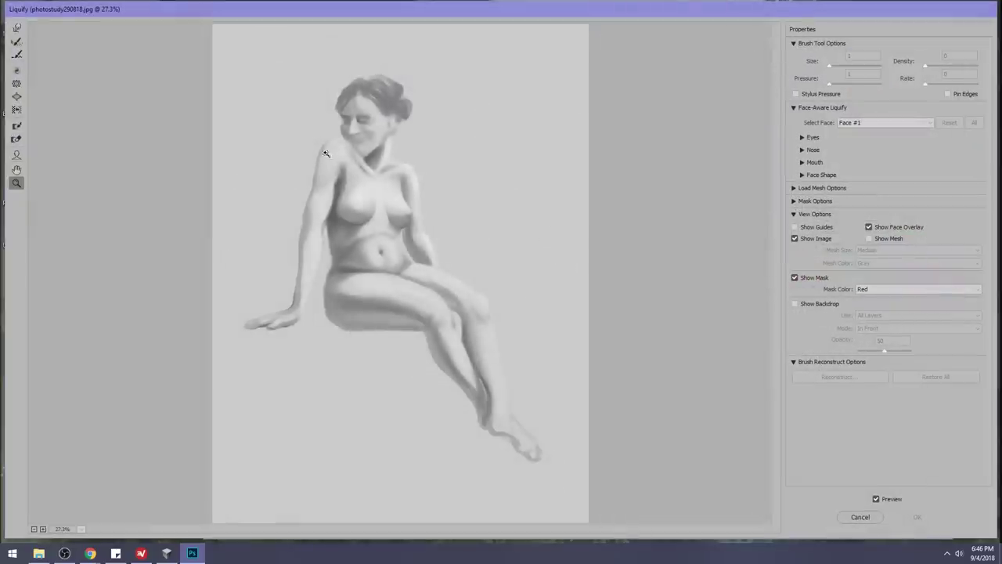
{"action": "left_click_drag", "start_coordinate": [313, 141], "coordinate": [447, 256]}
{"action": "left_click", "coordinate": [17, 28]}
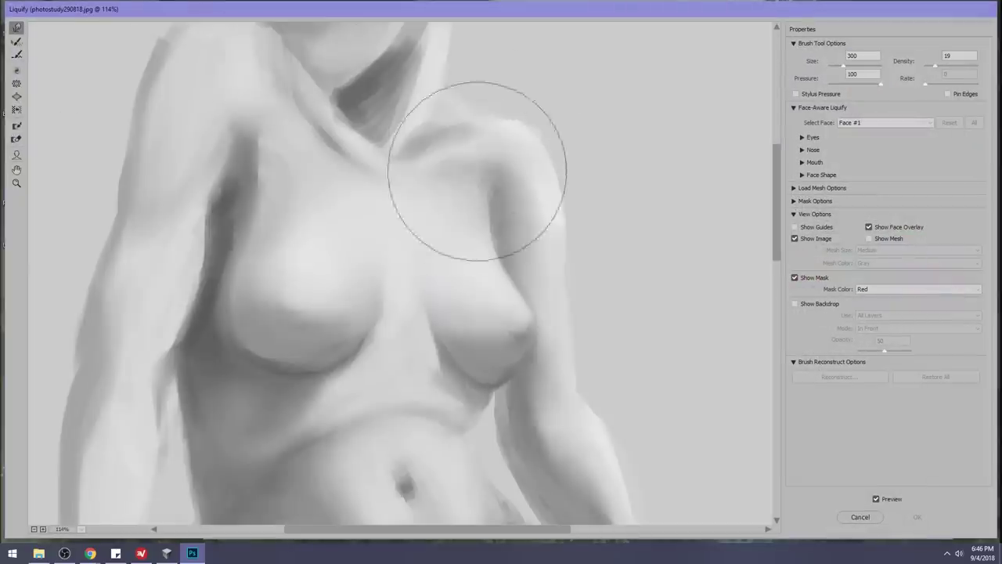
{"action": "key", "text": "bracketleft"}
{"action": "key", "text": "bracketleft"}
{"action": "key", "text": "bracketleft"}
{"action": "key", "text": "bracketleft"}
{"action": "left_click_drag", "start_coordinate": [504, 360], "coordinate": [527, 357]}
Warp the underside and inner edge of the right-hand breast at brush sizes up to 200, and apply the Liquify changes.
{"action": "key", "text": "bracketright"}
{"action": "key", "text": "bracketright"}
{"action": "key", "text": "bracketleft"}
{"action": "key", "text": "bracketleft"}
{"action": "key", "text": "bracketleft"}
{"action": "left_click_drag", "start_coordinate": [490, 410], "coordinate": [499, 399]}
{"action": "key", "text": "bracketright"}
{"action": "key", "text": "bracketright"}
{"action": "key", "text": "bracketright"}
{"action": "left_click_drag", "start_coordinate": [438, 345], "coordinate": [427, 309]}
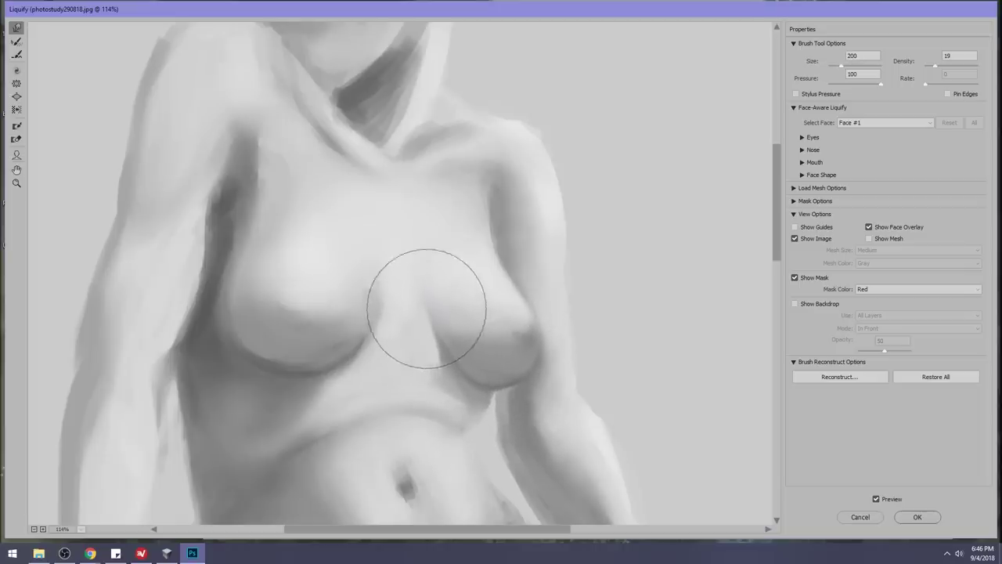
{"action": "key", "text": "b"}
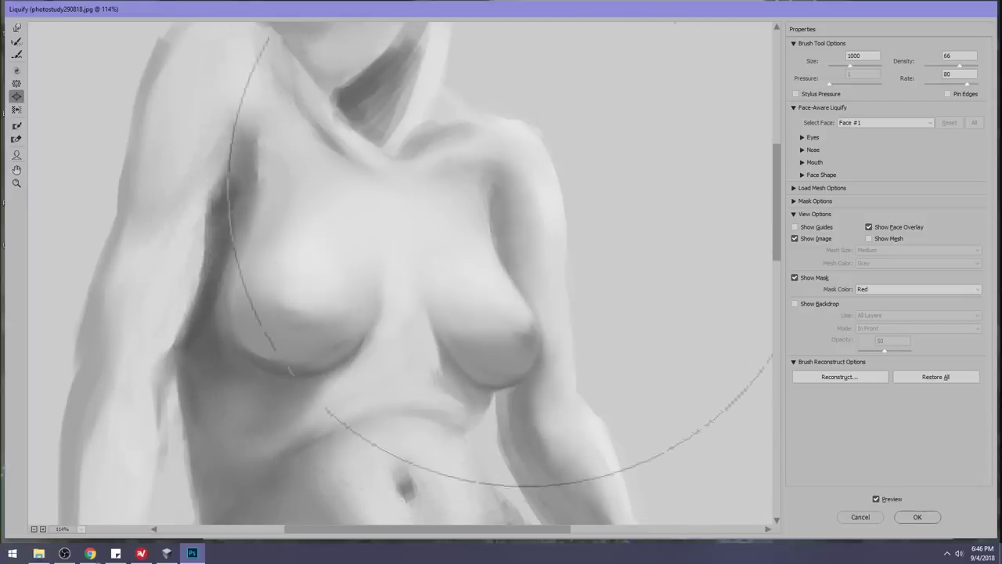
{"action": "left_click", "coordinate": [918, 516]}
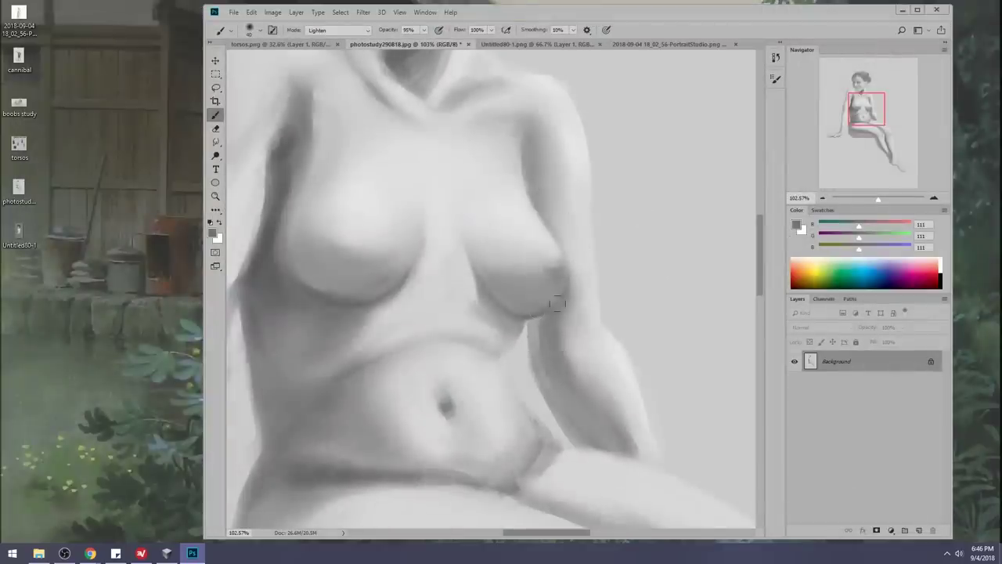
Sample a light grey (RGB 216) from the ribcage below the breasts, and set the Lighten brush to 42% opacity.
{"action": "key", "text": "ctrl+0"}
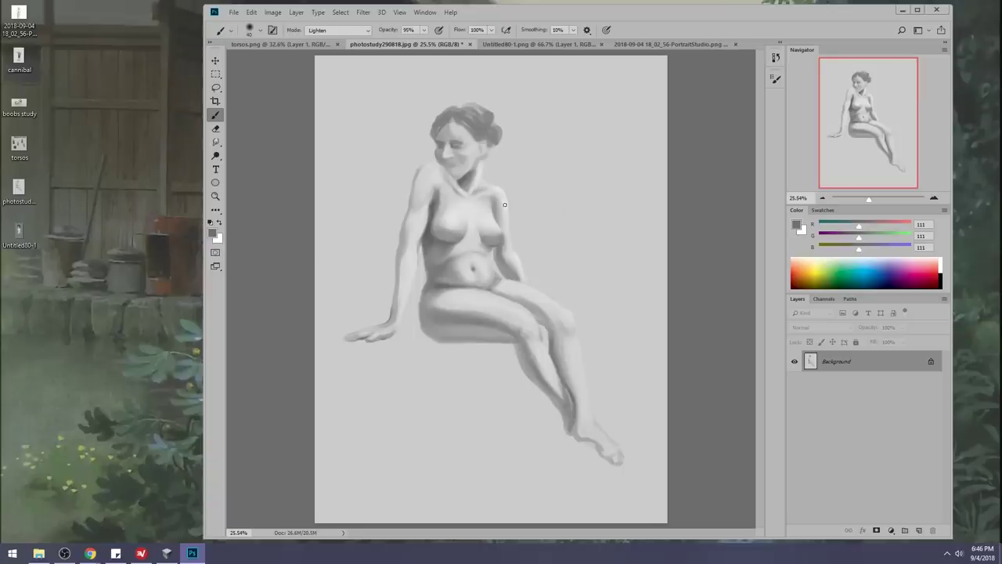
{"action": "left_click", "coordinate": [471, 229], "text": "alt"}
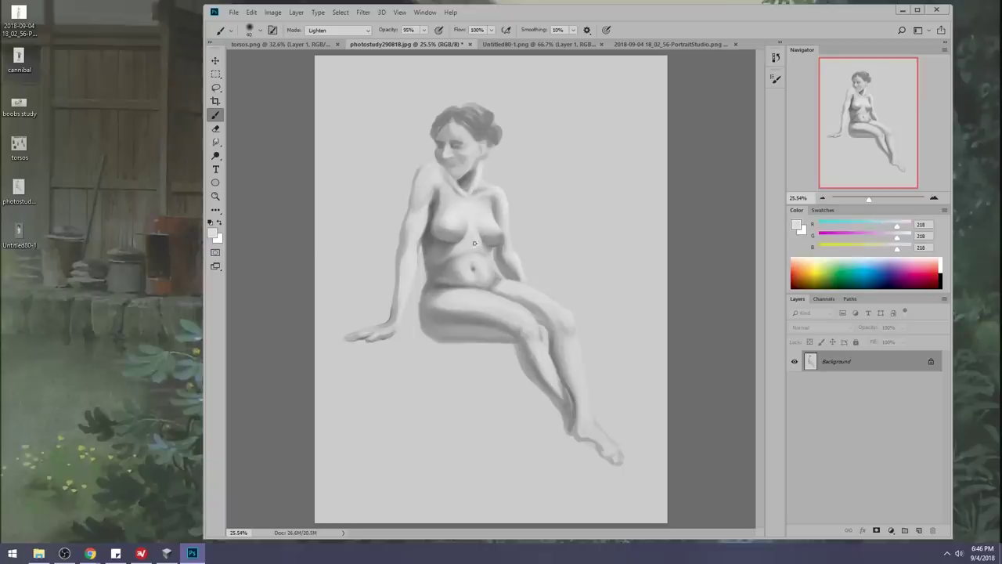
{"action": "left_click", "coordinate": [481, 244], "text": "alt"}
{"action": "left_click", "coordinate": [424, 31]}
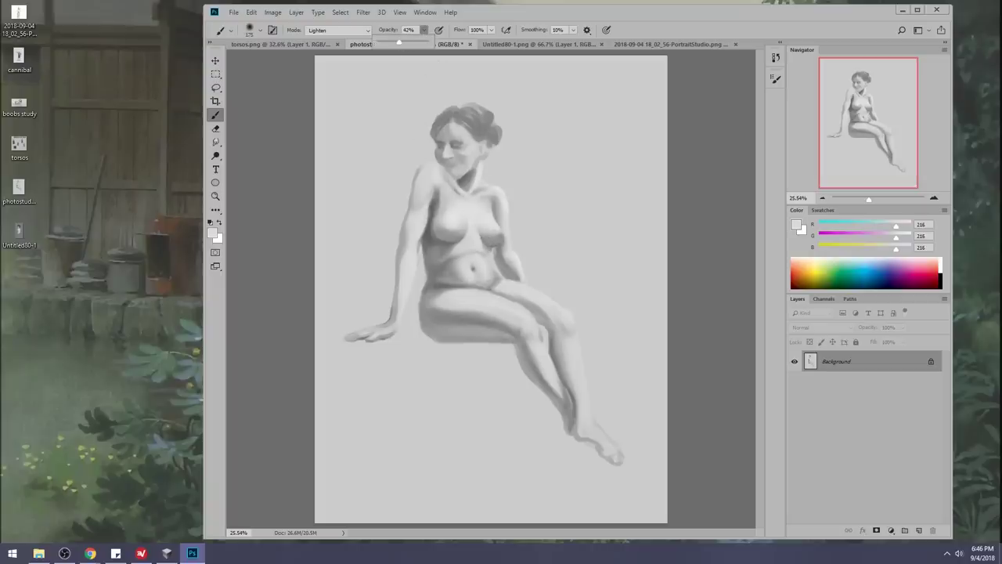
{"action": "left_click", "coordinate": [485, 247]}
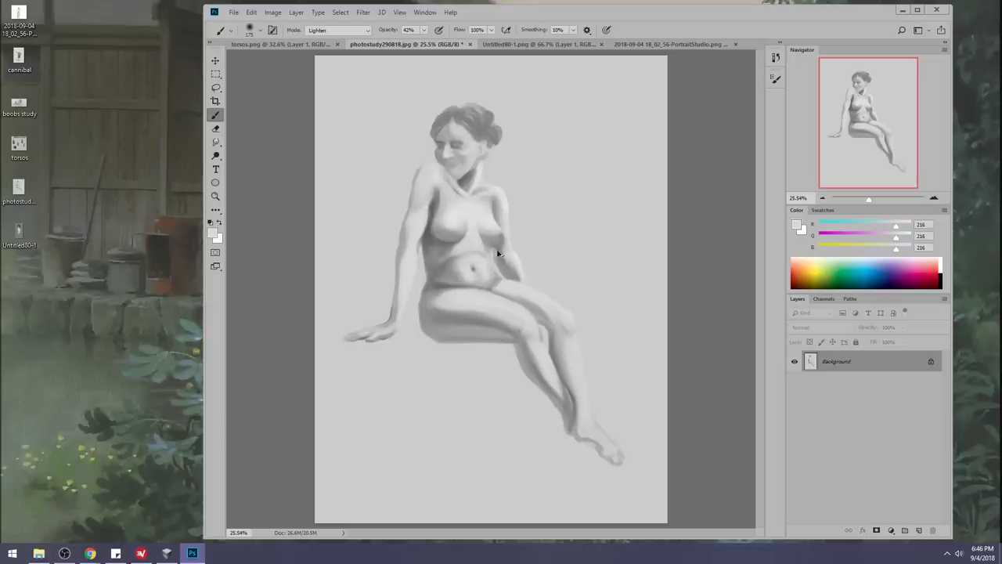
Brush a dark grey (RGB 102) sampled near the armpit over the right-hand breast at size 400, and switch to the Smudge tool.
{"action": "left_click", "coordinate": [436, 208], "text": "alt"}
{"action": "key", "text": "bracketright"}
{"action": "key", "text": "bracketright"}
{"action": "key", "text": "bracketleft"}
{"action": "key", "text": "bracketleft"}
{"action": "key", "text": "bracketright"}
{"action": "left_click_drag", "start_coordinate": [502, 236], "coordinate": [479, 231]}
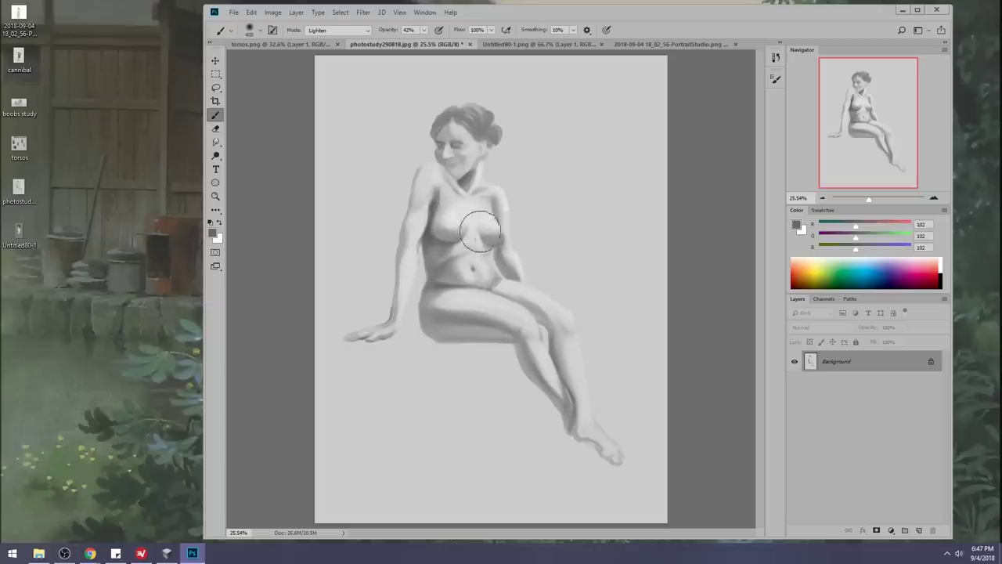
{"action": "key", "text": "bracketleft"}
{"action": "left_click", "coordinate": [216, 141]}
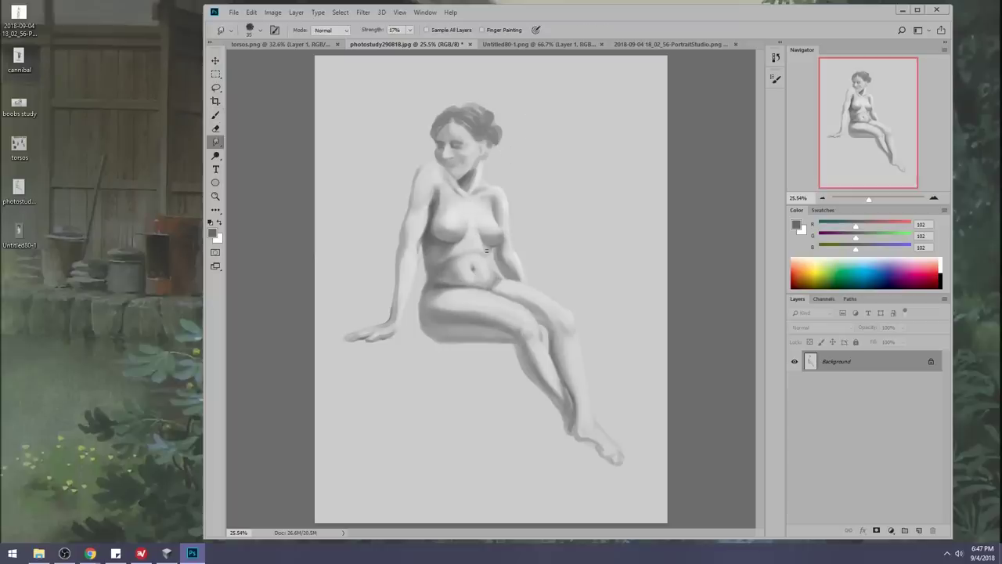
Sample a mid grey (RGB 149) from the right-hand breast, and set the brush to Darken mode at size 1500.
{"action": "key", "text": "b"}
{"action": "left_click", "coordinate": [479, 231], "text": "alt"}
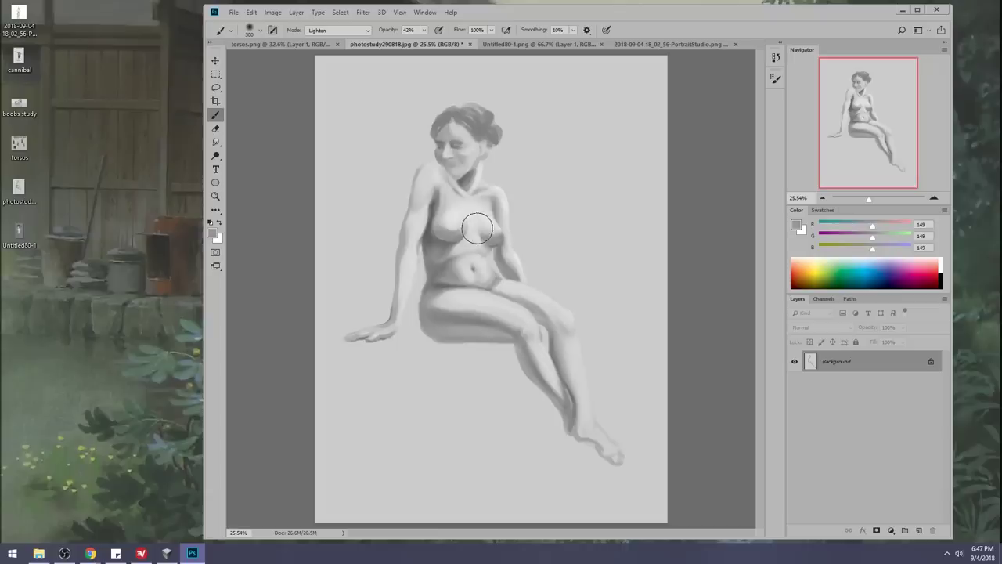
{"action": "left_click", "coordinate": [336, 30]}
{"action": "left_click", "coordinate": [337, 69]}
{"action": "key", "text": "bracketright"}
{"action": "key", "text": "bracketright"}
{"action": "key", "text": "bracketright"}
{"action": "key", "text": "bracketright"}
{"action": "key", "text": "bracketright"}
{"action": "key", "text": "bracketright"}
{"action": "key", "text": "bracketright"}
{"action": "key", "text": "bracketright"}
{"action": "key", "text": "bracketright"}
{"action": "key", "text": "bracketright"}
{"action": "key", "text": "bracketright"}
{"action": "key", "text": "bracketright"}
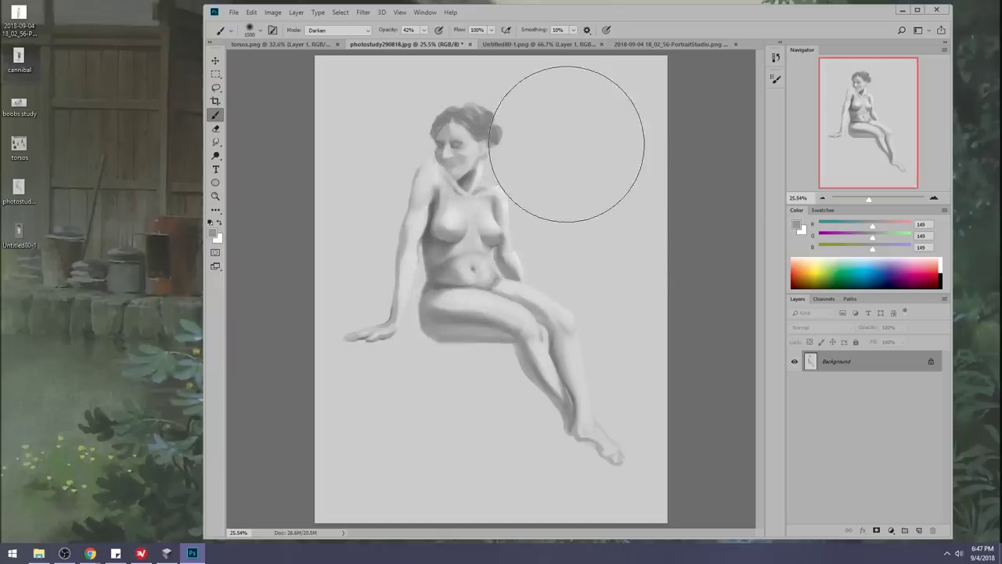
Compare the seated figure with its original opened state in the history, and restore the latest brush state.
{"action": "left_click", "coordinate": [775, 57]}
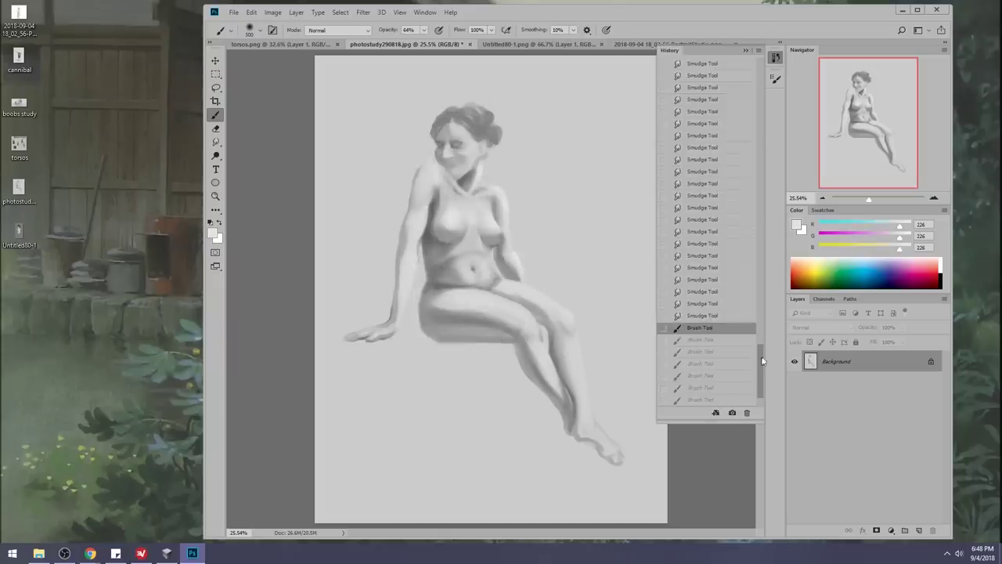
{"action": "left_click_drag", "start_coordinate": [761, 370], "coordinate": [812, 91]}
{"action": "left_click", "coordinate": [719, 69]}
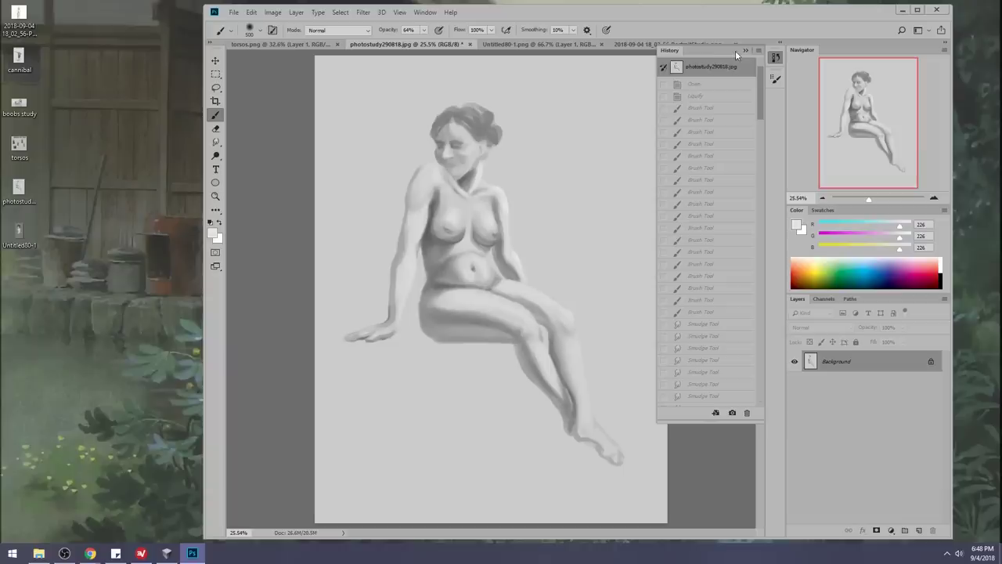
{"action": "left_click_drag", "start_coordinate": [758, 71], "coordinate": [761, 374]}
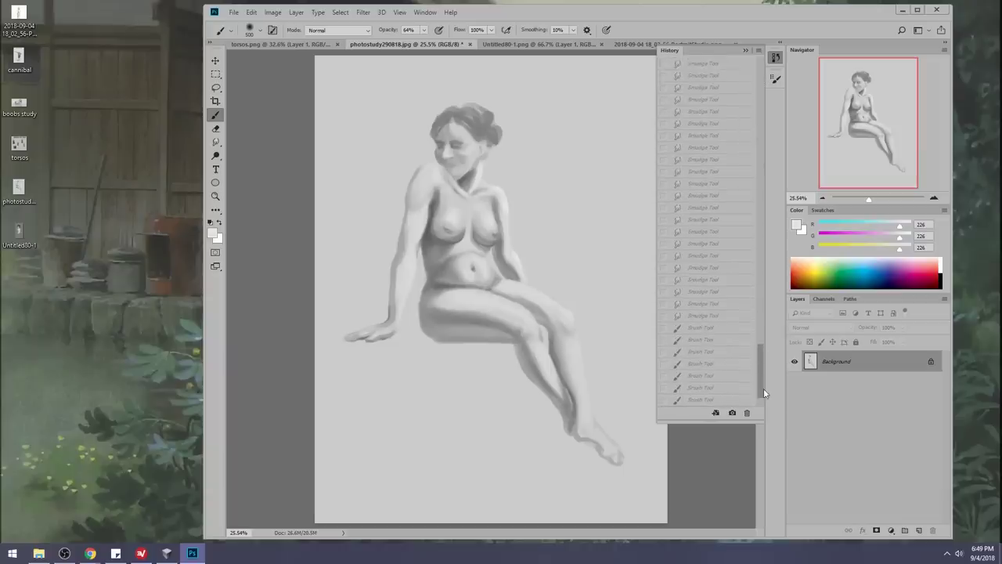
{"action": "left_click", "coordinate": [718, 400]}
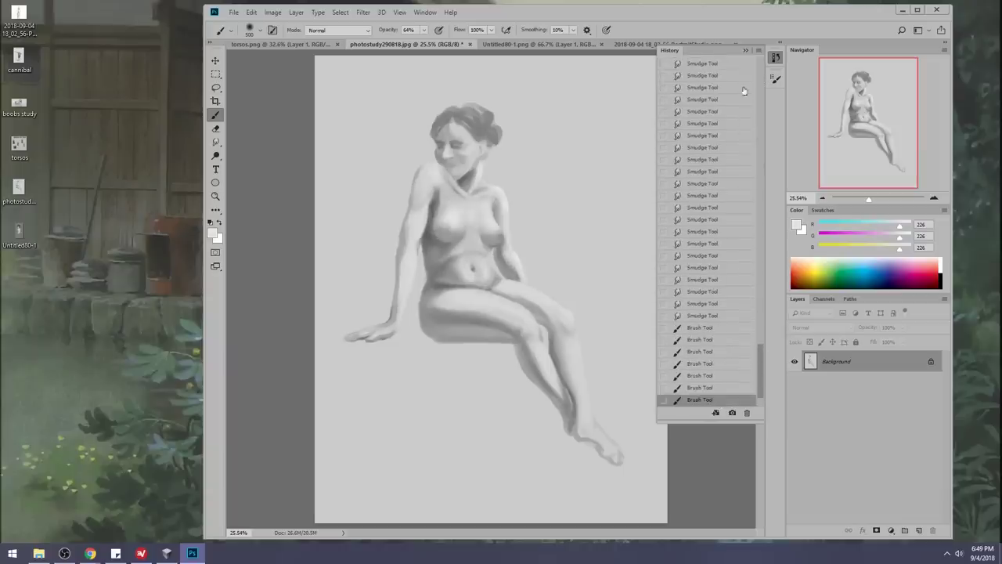
{"action": "left_click", "coordinate": [745, 52]}
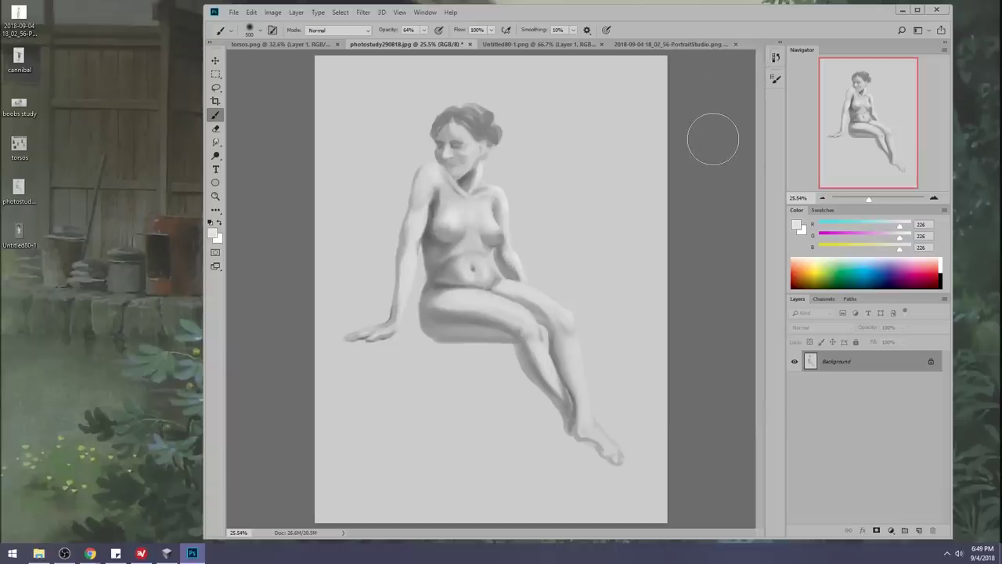
Soften the torso shading with greys sampled from the figure (RGB 198 and 185), using a Normal brush at 64% opacity and size 500.
{"action": "left_click", "coordinate": [428, 237], "text": "alt"}
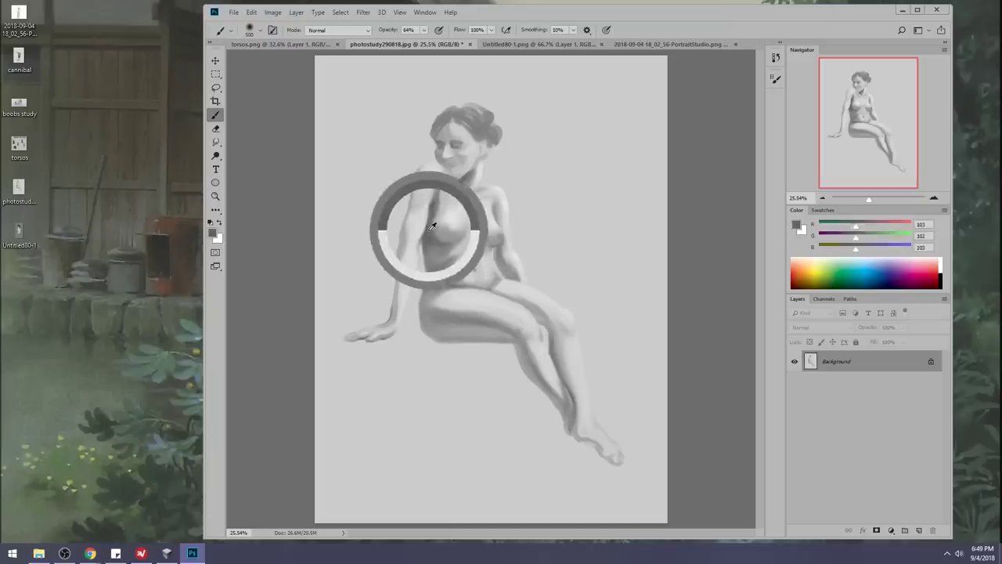
{"action": "left_click", "coordinate": [425, 239], "text": "alt"}
{"action": "left_click", "coordinate": [414, 249], "text": "alt"}
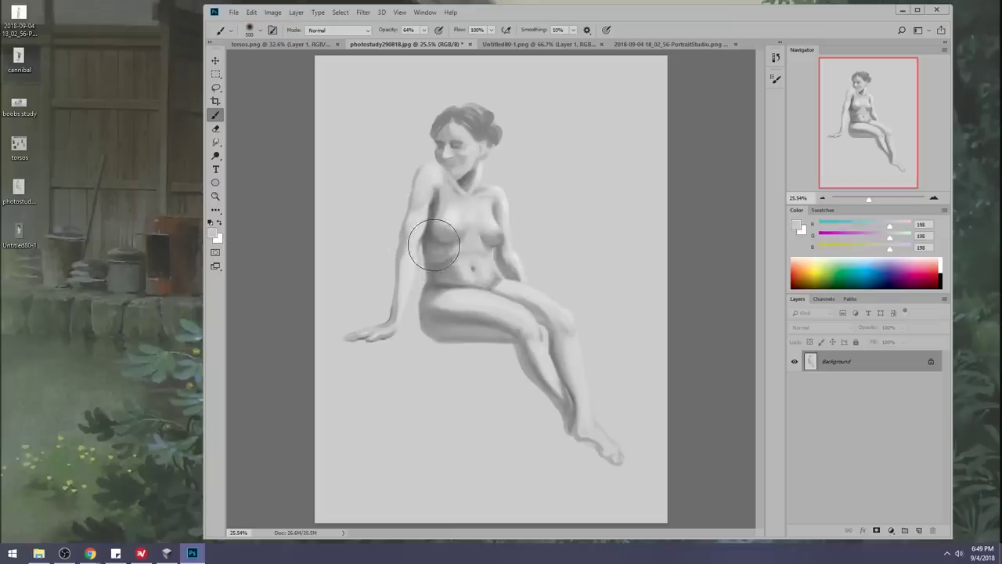
{"action": "left_click", "coordinate": [477, 249], "text": "alt"}
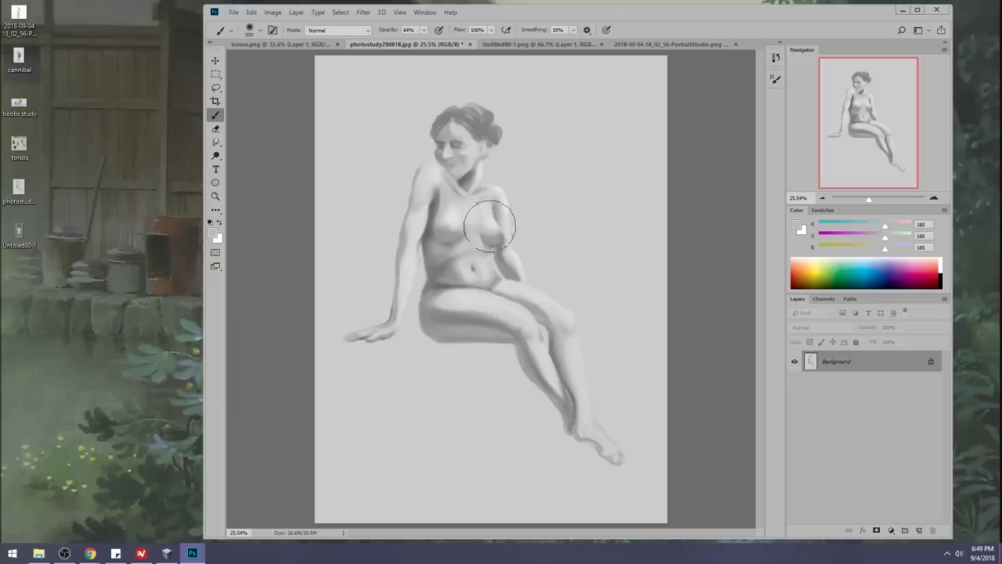
Close photostudy290818.jpg and save its changes with the offered JPEG options.
{"action": "left_click", "coordinate": [470, 45]}
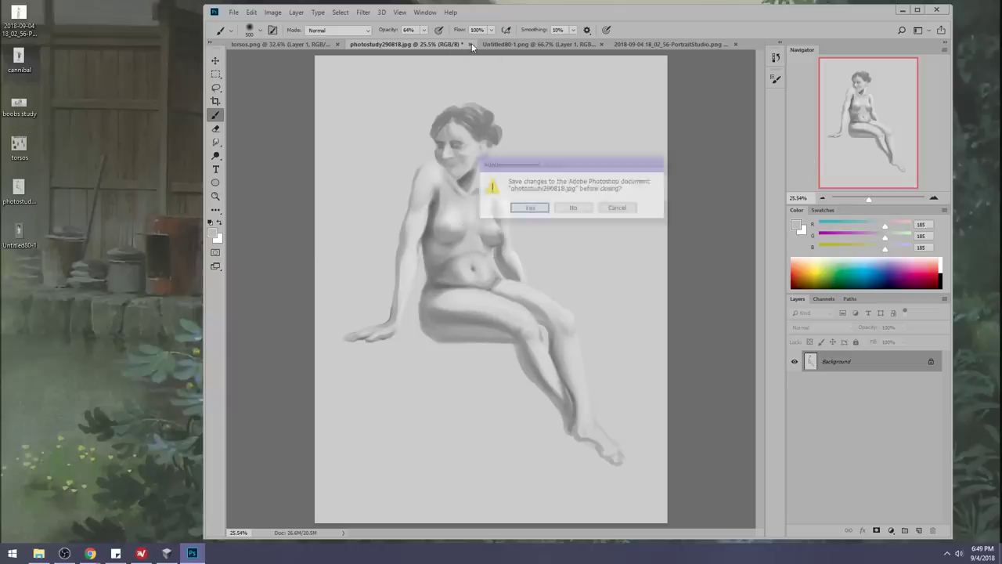
{"action": "left_click", "coordinate": [537, 210]}
{"action": "left_click", "coordinate": [666, 148]}
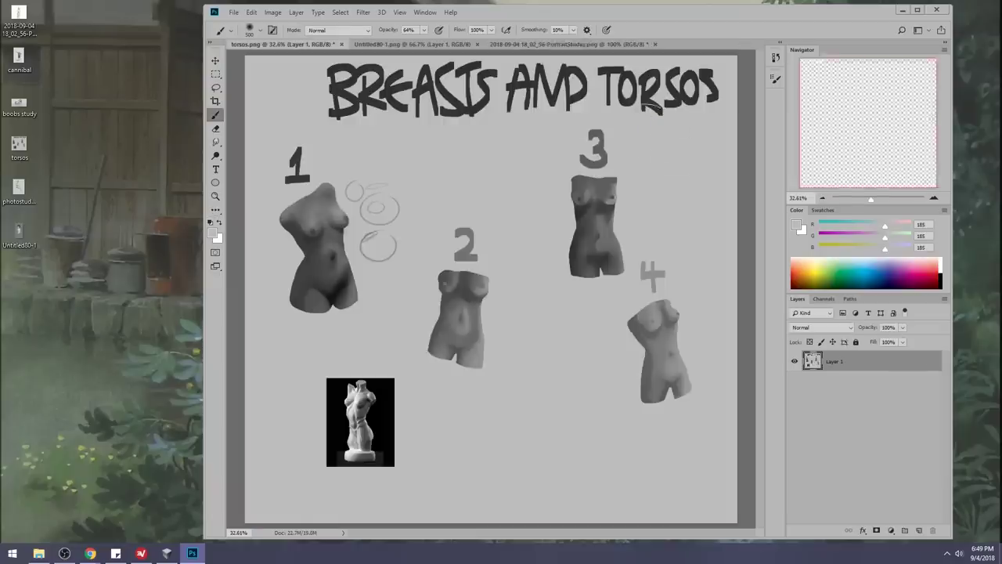
Sketch red breast-contour curves on both sides of the grey mannequin in the PortraitStudio document.
{"action": "left_click", "coordinate": [415, 44]}
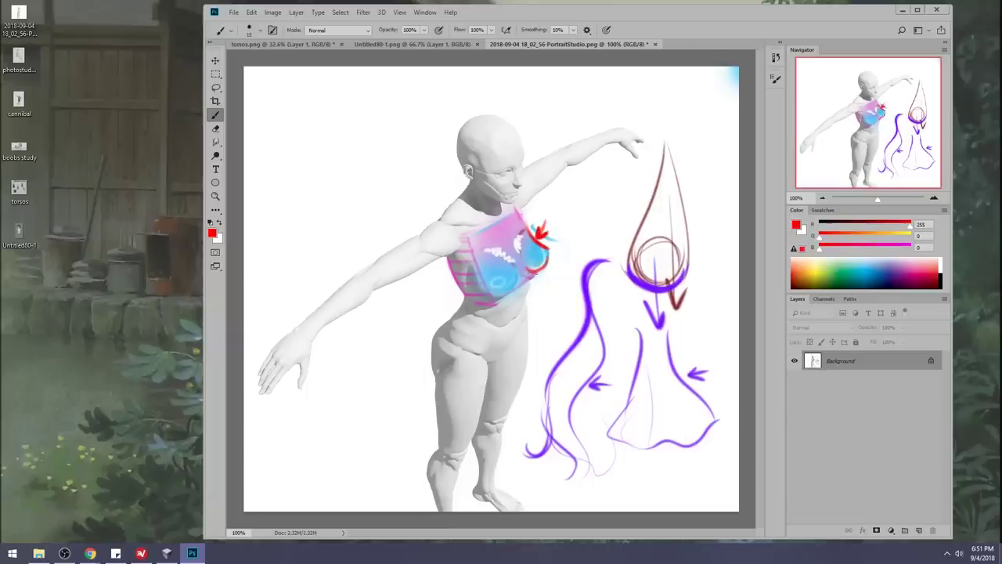
{"action": "left_click_drag", "start_coordinate": [584, 197], "coordinate": [597, 226]}
{"action": "mouse_move", "coordinate": [383, 91]}
{"action": "left_mouse_down"}
{"action": "mouse_move", "coordinate": [321, 167]}
{"action": "mouse_move", "coordinate": [384, 218]}
{"action": "left_mouse_up"}
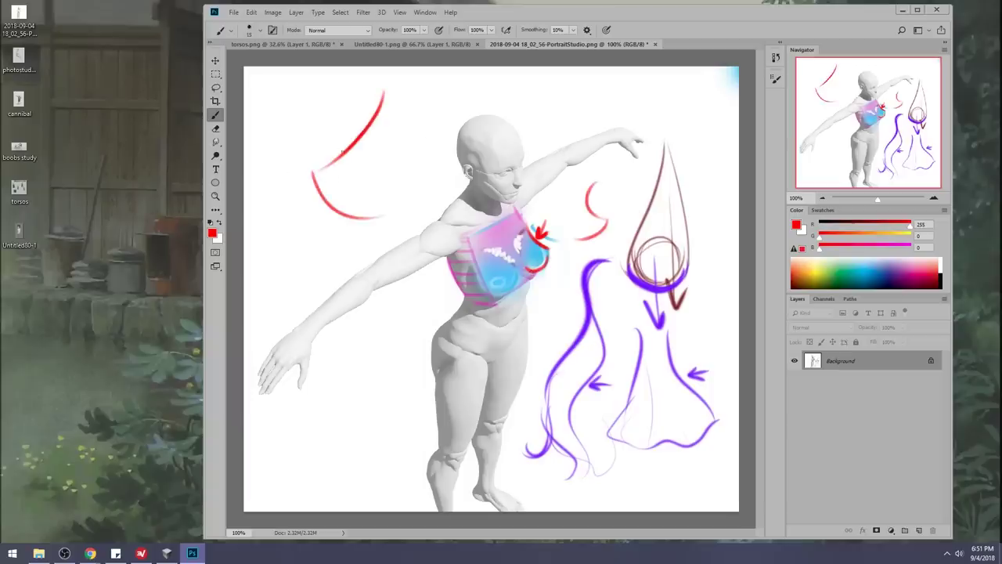
{"action": "key", "text": "ctrl+z"}
{"action": "key", "text": "alt+Tab"}
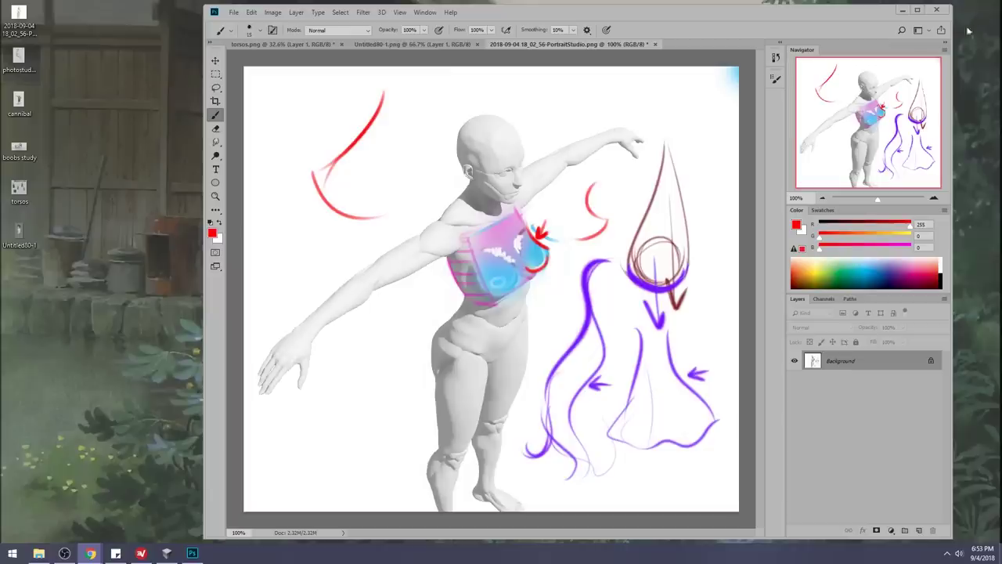
In Untitled80-1.png, pick a textured brush and cover the character's face with a flat sampled light grey (RGB 209).
{"action": "left_click", "coordinate": [413, 44]}
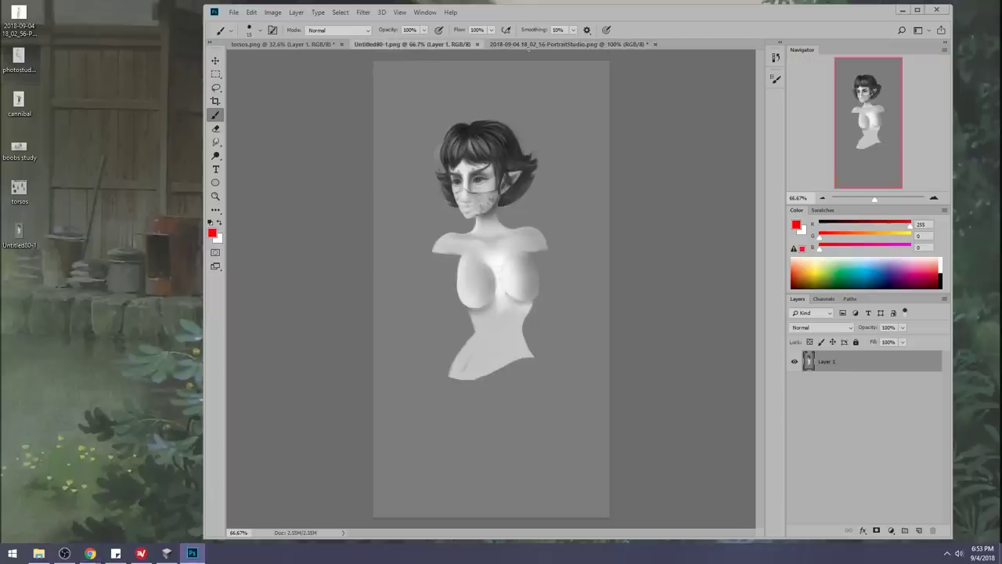
{"action": "left_click", "coordinate": [708, 271]}
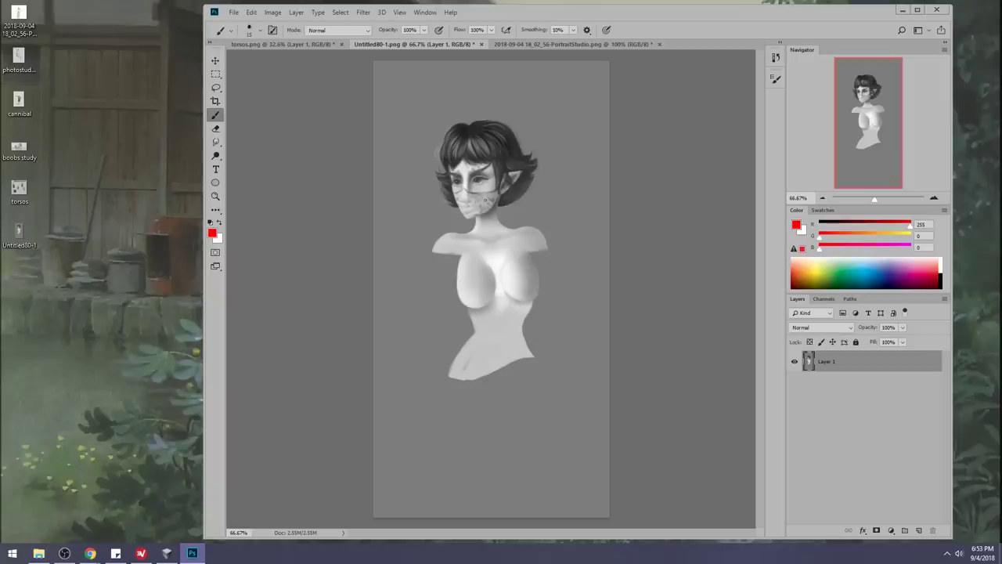
{"action": "right_click", "coordinate": [494, 203]}
{"action": "left_click", "coordinate": [594, 429]}
{"action": "left_click", "coordinate": [644, 174]}
{"action": "left_click", "coordinate": [491, 182], "text": "alt"}
{"action": "mouse_move", "coordinate": [490, 184]}
{"action": "left_mouse_down"}
{"action": "mouse_move", "coordinate": [458, 187]}
{"action": "mouse_move", "coordinate": [485, 192]}
{"action": "mouse_move", "coordinate": [459, 211]}
{"action": "left_mouse_up"}
{"action": "left_click_drag", "start_coordinate": [475, 155], "coordinate": [523, 141]}
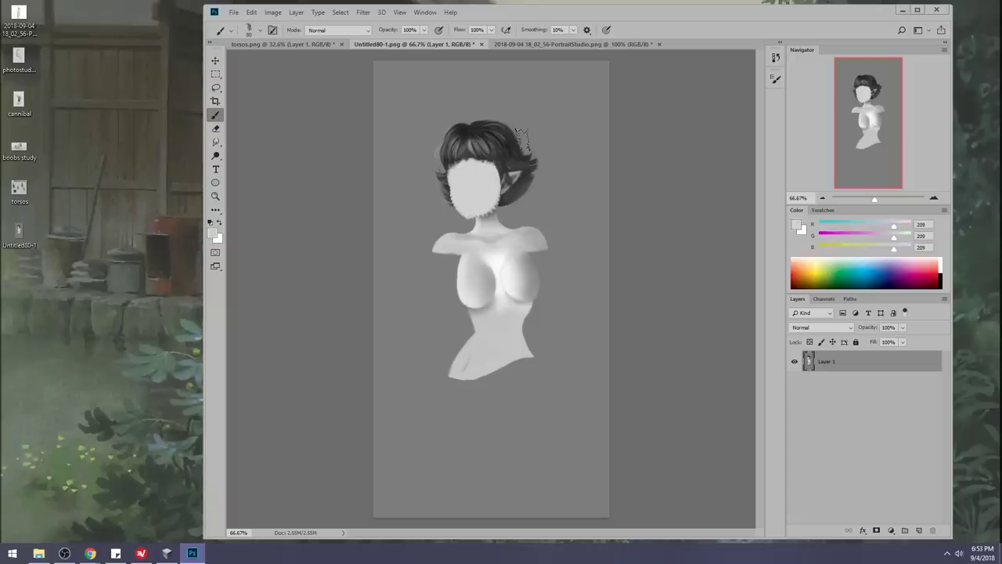
Even out the chest highlights and breast shading with light greys sampled from the right-hand breast (RGB 203).
{"action": "left_click", "coordinate": [527, 258], "text": "alt"}
{"action": "mouse_move", "coordinate": [527, 258]}
{"action": "left_mouse_down"}
{"action": "mouse_move", "coordinate": [486, 257]}
{"action": "mouse_move", "coordinate": [473, 298]}
{"action": "mouse_move", "coordinate": [471, 263]}
{"action": "mouse_move", "coordinate": [495, 270]}
{"action": "mouse_move", "coordinate": [505, 305]}
{"action": "mouse_move", "coordinate": [528, 259]}
{"action": "left_mouse_up"}
{"action": "left_click", "coordinate": [523, 270], "text": "alt"}
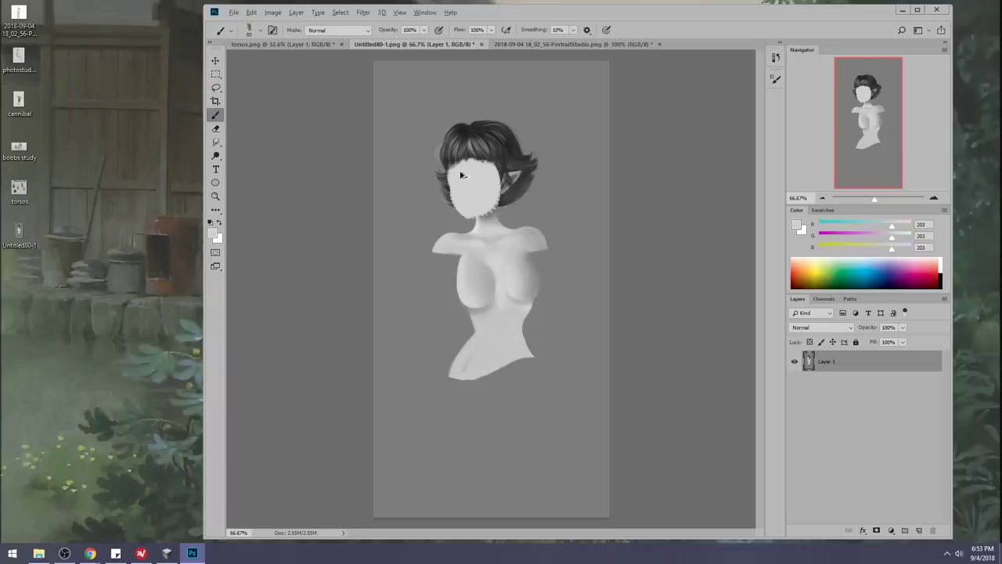
Open the character in Liquify and warp the outer edge of the left-hand breast with a size 150 brush.
{"action": "left_click", "coordinate": [362, 12]}
{"action": "left_click", "coordinate": [384, 94]}
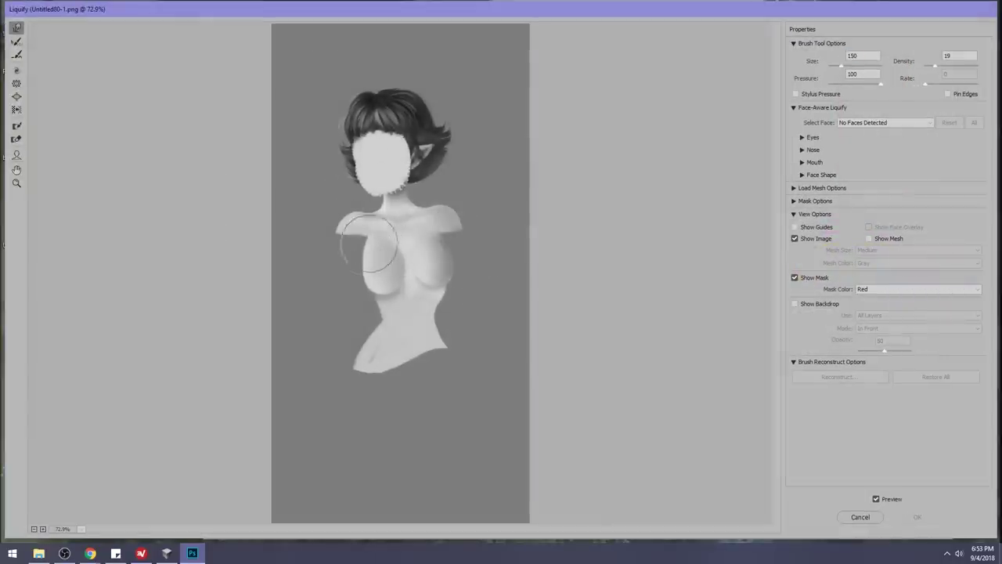
{"action": "mouse_move", "coordinate": [366, 257]}
{"action": "left_mouse_down"}
{"action": "mouse_move", "coordinate": [362, 264]}
{"action": "mouse_move", "coordinate": [358, 248]}
{"action": "left_mouse_up"}
{"action": "key", "text": "bracketleft"}
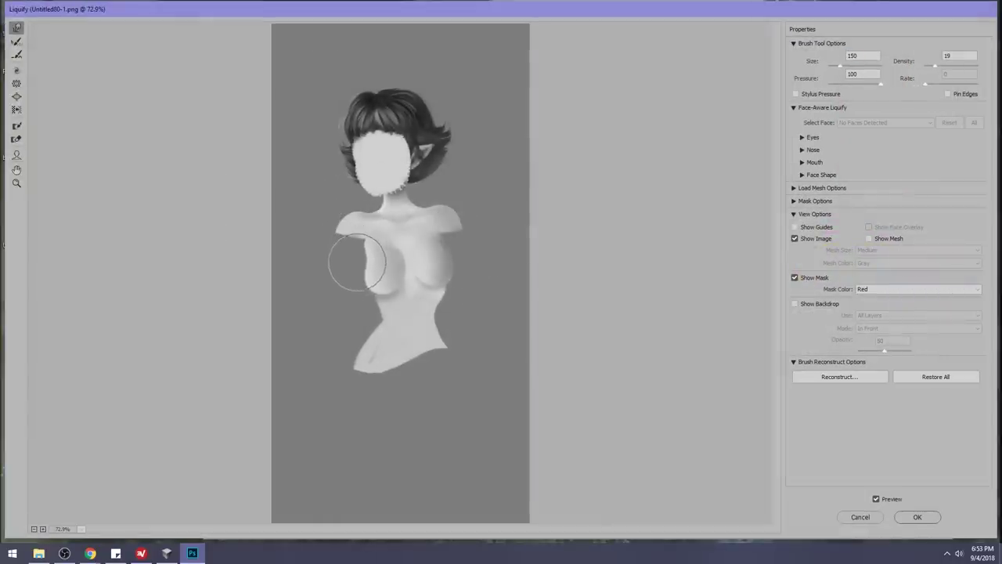
{"action": "key", "text": "bracketright"}
{"action": "key", "text": "bracketleft"}
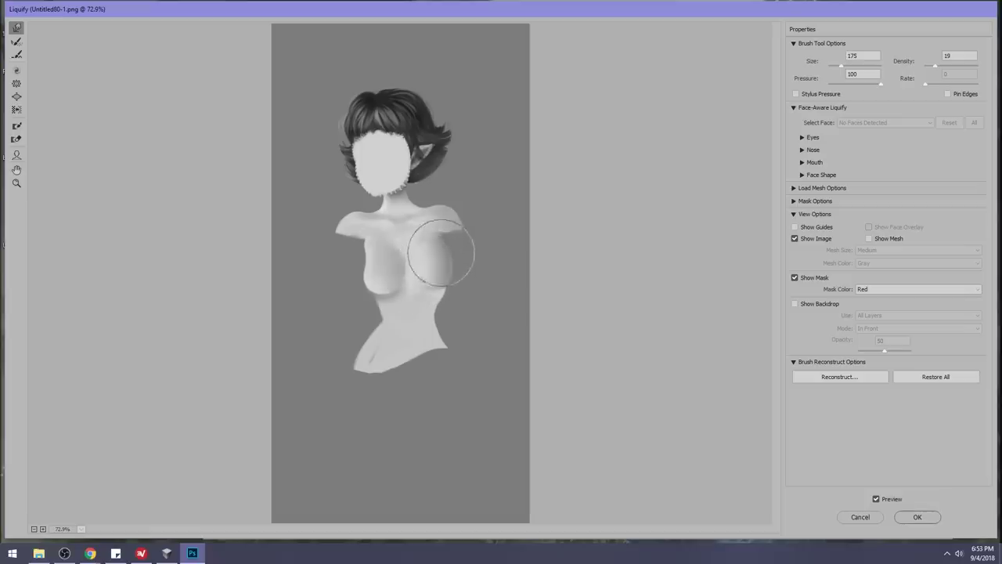
Warp the outer contour of the right-hand breast in Liquify, reducing the brush size from 175.
{"action": "mouse_move", "coordinate": [444, 250]}
{"action": "left_mouse_down"}
{"action": "mouse_move", "coordinate": [436, 219]}
{"action": "mouse_move", "coordinate": [447, 224]}
{"action": "left_mouse_up"}
{"action": "key", "text": "bracketleft"}
{"action": "key", "text": "bracketleft"}
{"action": "key", "text": "bracketleft"}
{"action": "key", "text": "bracketleft"}
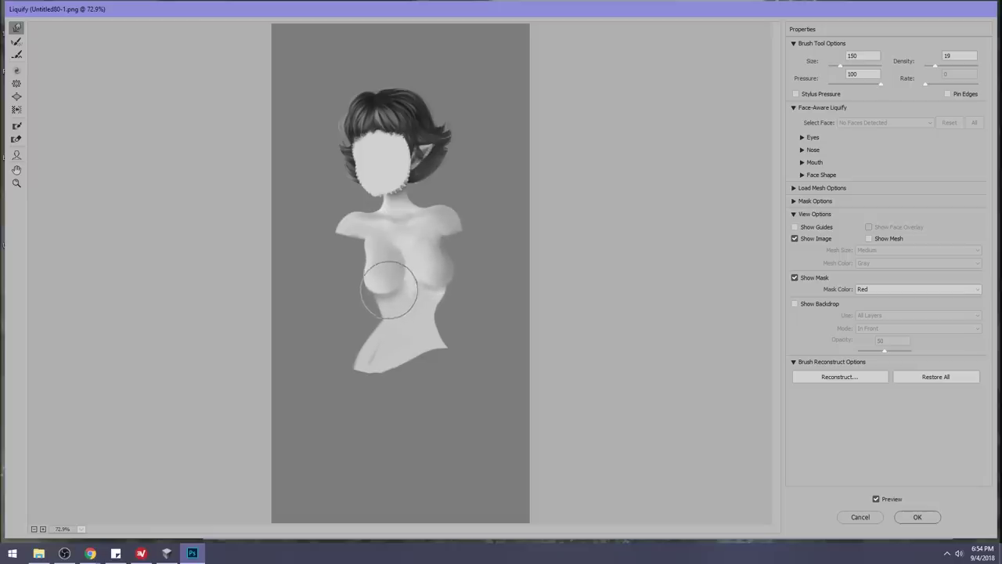
{"action": "key", "text": "bracketright"}
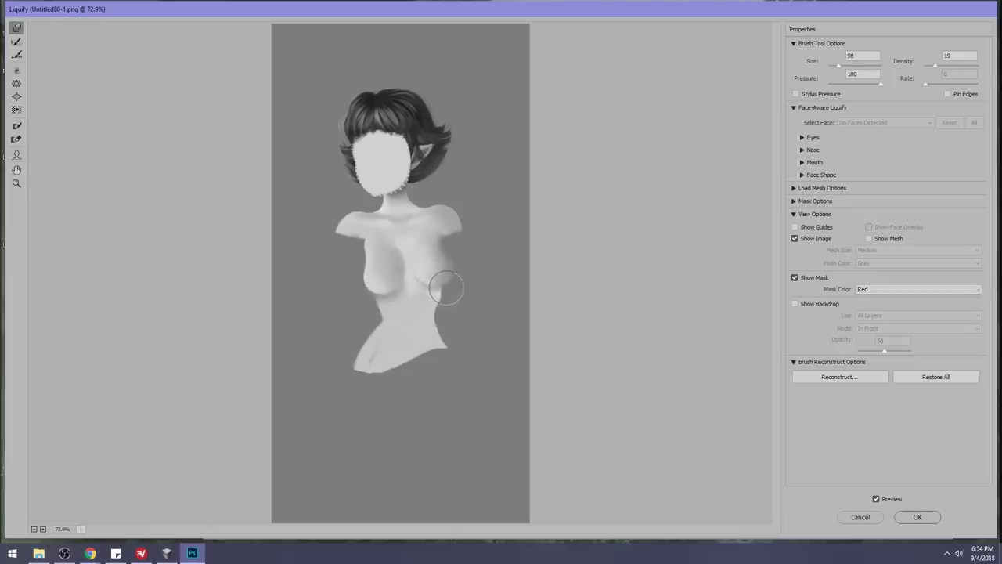
Round the lower outer edge of the right-hand breast and adjust the ribcage edge below it with Liquify sizes 175 and 100.
{"action": "key", "text": "bracketright"}
{"action": "key", "text": "bracketright"}
{"action": "key", "text": "bracketright"}
{"action": "key", "text": "bracketright"}
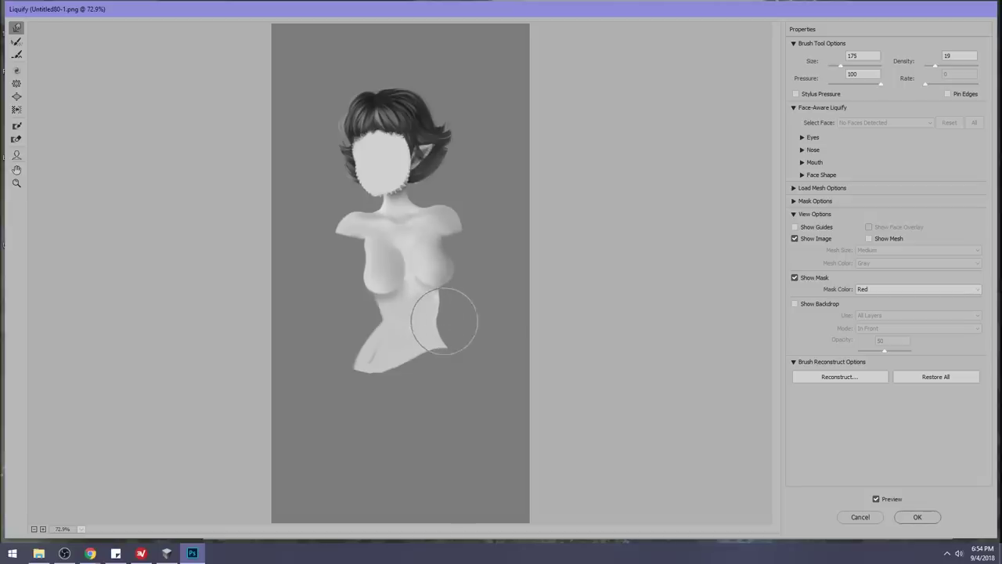
{"action": "key", "text": "bracketleft"}
{"action": "key", "text": "bracketleft"}
{"action": "key", "text": "bracketleft"}
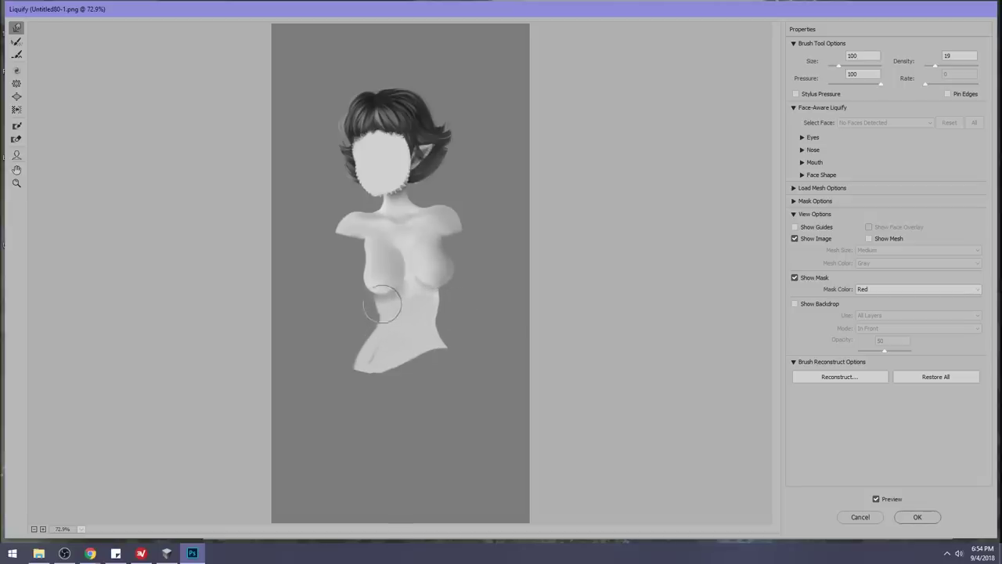
Warp the left-hand breast outward past the ribcage in Liquify, varying the brush and ending at size 100.
{"action": "key", "text": "bracketright"}
{"action": "key", "text": "bracketright"}
{"action": "key", "text": "bracketright"}
{"action": "key", "text": "bracketright"}
{"action": "key", "text": "bracketright"}
{"action": "key", "text": "bracketright"}
{"action": "key", "text": "bracketright"}
{"action": "key", "text": "bracketright"}
{"action": "key", "text": "bracketleft"}
{"action": "key", "text": "bracketleft"}
{"action": "key", "text": "bracketleft"}
{"action": "key", "text": "bracketleft"}
{"action": "key", "text": "bracketleft"}
{"action": "key", "text": "bracketleft"}
{"action": "key", "text": "bracketleft"}
{"action": "key", "text": "bracketleft"}
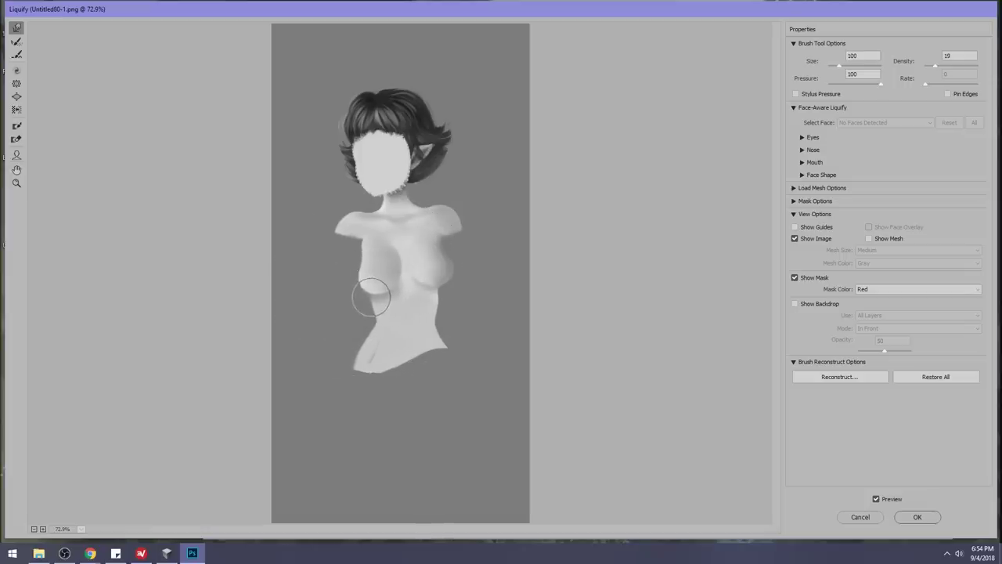
Round the underside of the left-hand breast and smooth the waist edge below it with Liquify sizes between 100 and 150.
{"action": "key", "text": "bracketright"}
{"action": "key", "text": "bracketleft"}
{"action": "key", "text": "bracketleft"}
{"action": "key", "text": "bracketright"}
{"action": "key", "text": "bracketright"}
{"action": "key", "text": "bracketright"}
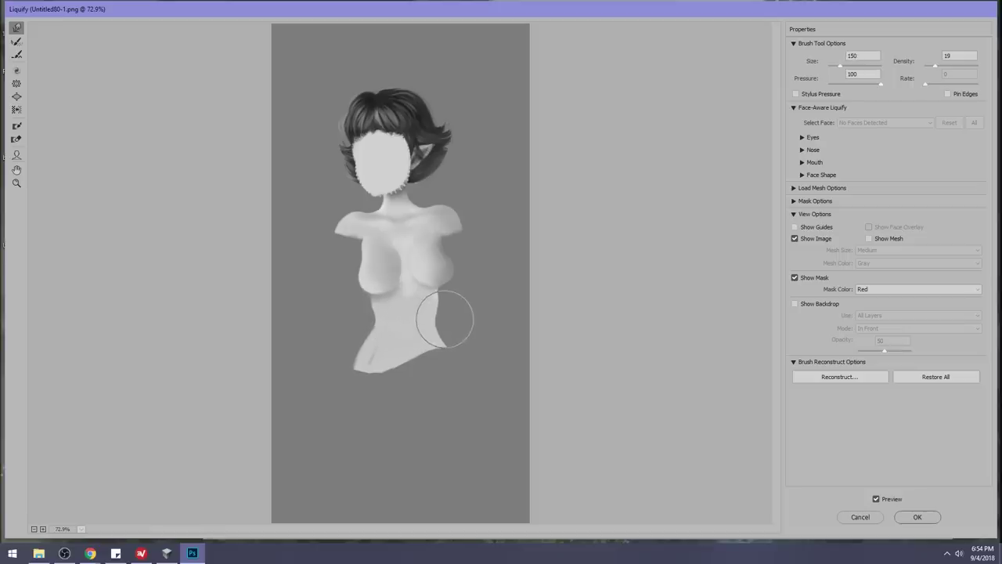
Push the right-hand ribcage edge below the breast outward with Liquify, using brush sizes 250, 125, 150 and 175.
{"action": "key", "text": "bracketright"}
{"action": "key", "text": "bracketright"}
{"action": "key", "text": "bracketright"}
{"action": "key", "text": "bracketright"}
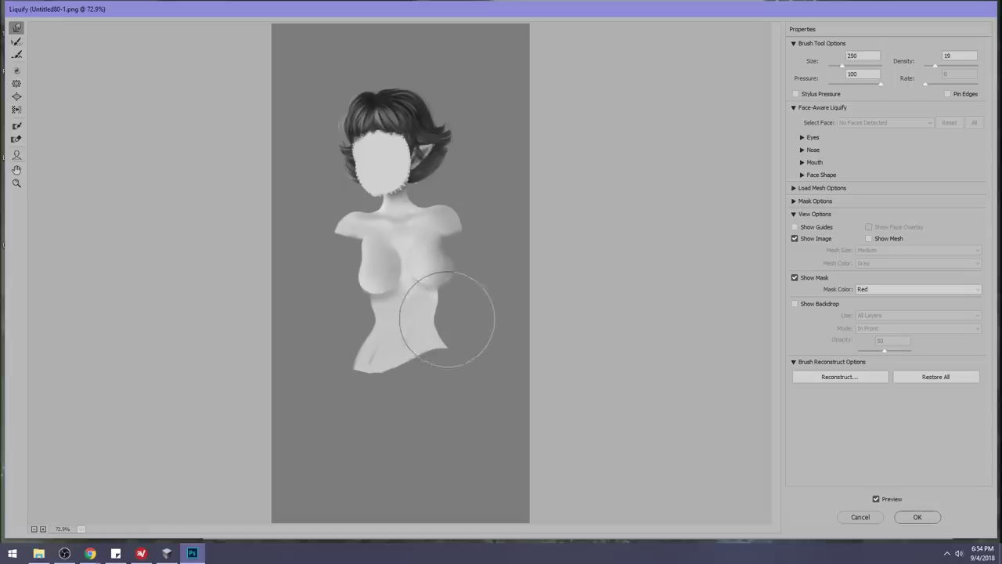
{"action": "key", "text": "bracketleft"}
{"action": "key", "text": "bracketleft"}
{"action": "key", "text": "bracketleft"}
{"action": "key", "text": "bracketleft"}
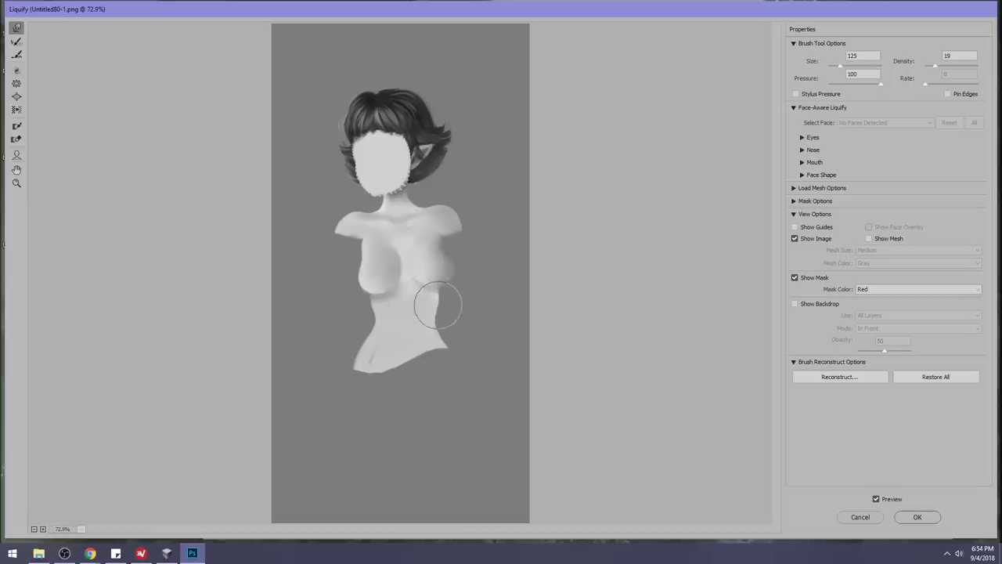
{"action": "key", "text": "bracketright"}
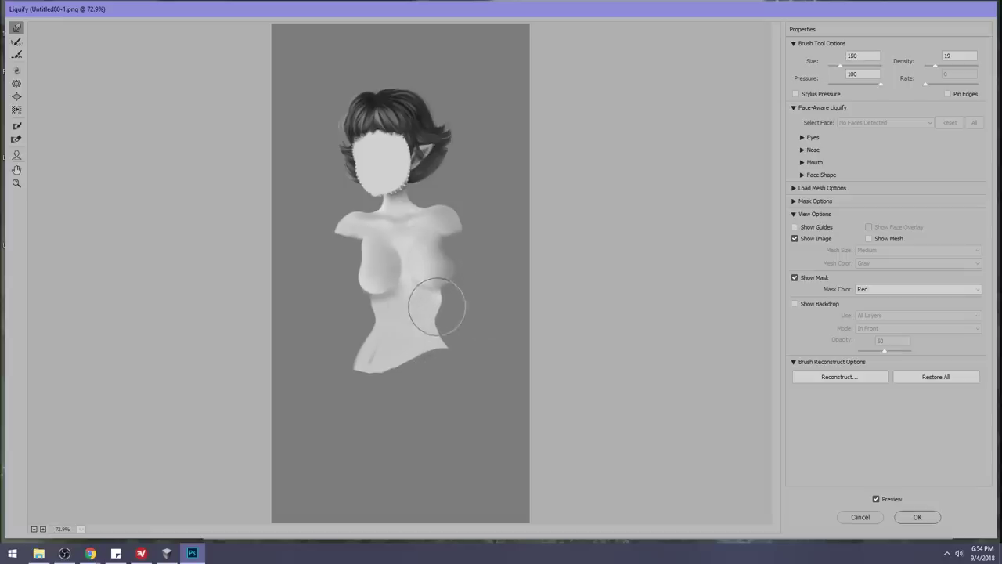
{"action": "key", "text": "bracketright"}
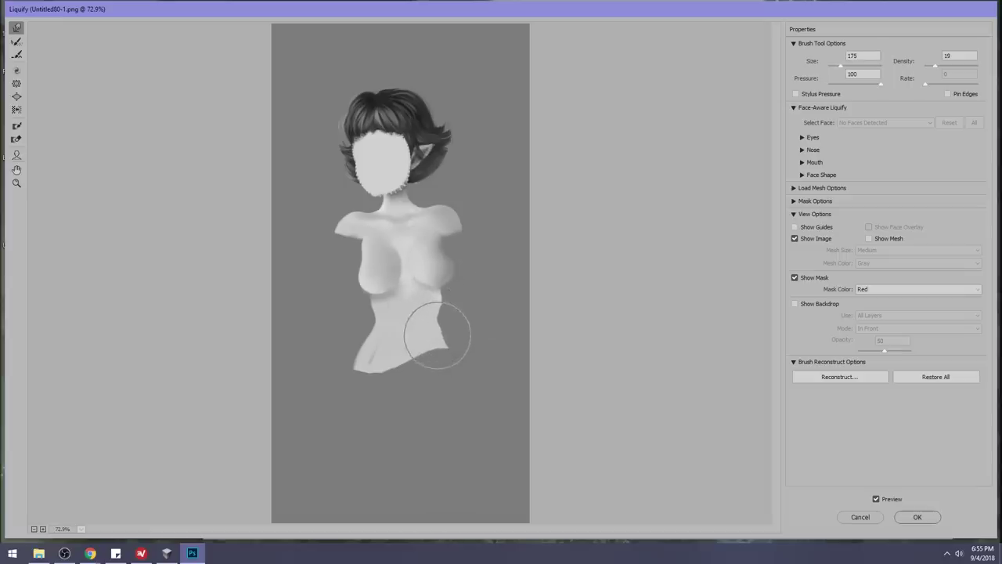
Flare the right-hand hip outward to narrow the waist curve, using Liquify brush sizes 125 and 200.
{"action": "key", "text": "bracketleft"}
{"action": "key", "text": "bracketleft"}
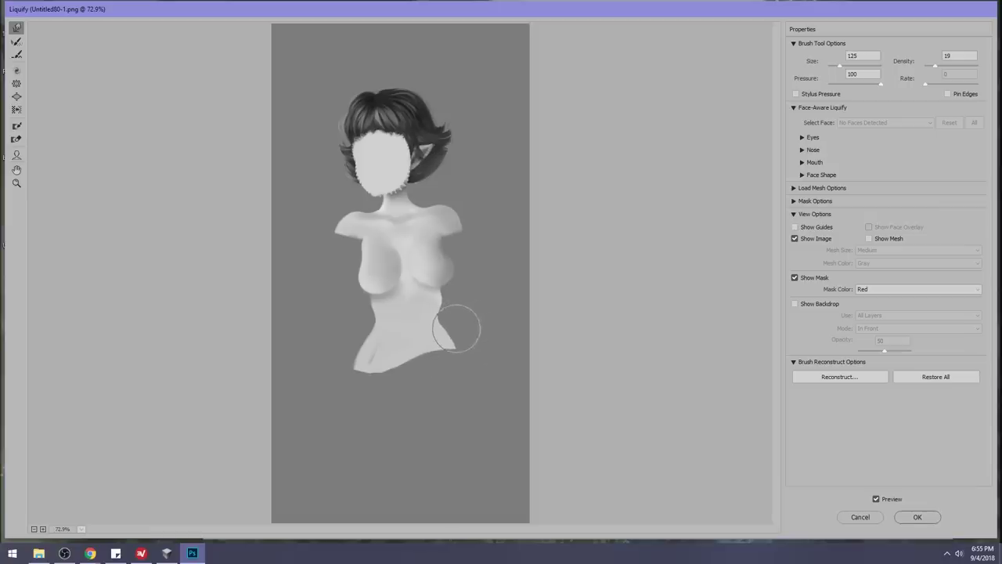
{"action": "key", "text": "bracketright"}
{"action": "key", "text": "bracketright"}
{"action": "key", "text": "bracketright"}
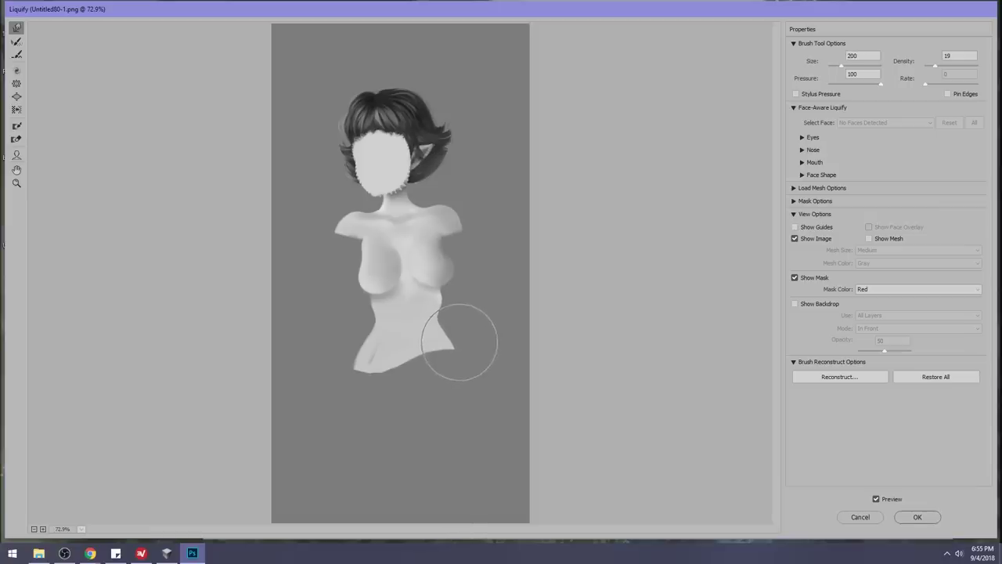
{"action": "key", "text": "bracketleft"}
{"action": "key", "text": "bracketleft"}
{"action": "key", "text": "bracketleft"}
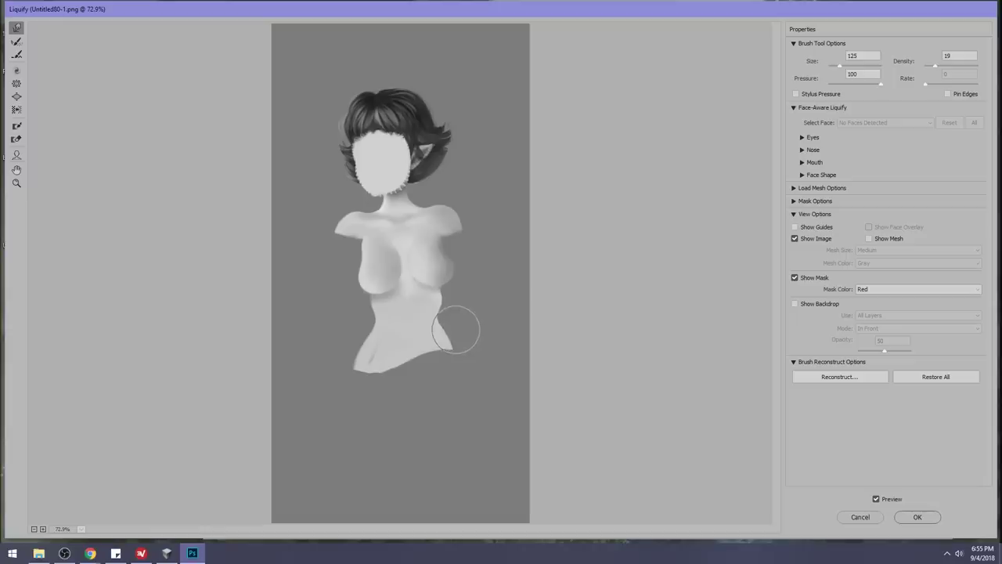
Refine the left-hand breast and torso contours with varied Liquify brush sizes up to 250, and apply the warp.
{"action": "key", "text": "bracketleft"}
{"action": "key", "text": "bracketleft"}
{"action": "key", "text": "bracketleft"}
{"action": "key", "text": "bracketright"}
{"action": "key", "text": "bracketright"}
{"action": "key", "text": "bracketright"}
{"action": "key", "text": "bracketright"}
{"action": "key", "text": "bracketright"}
{"action": "key", "text": "bracketleft"}
{"action": "key", "text": "bracketright"}
{"action": "key", "text": "bracketright"}
{"action": "key", "text": "bracketright"}
{"action": "key", "text": "bracketright"}
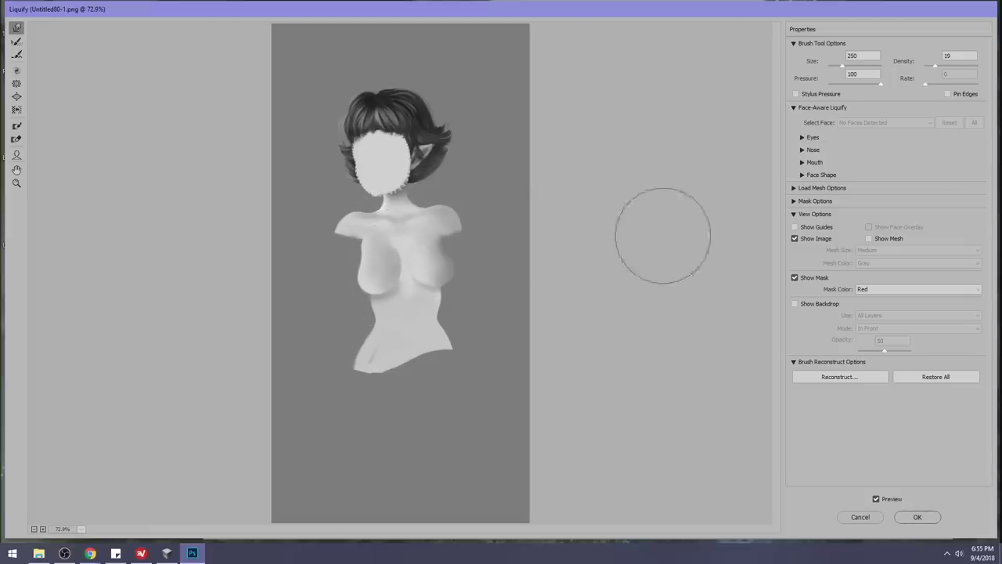
{"action": "left_click", "coordinate": [917, 516]}
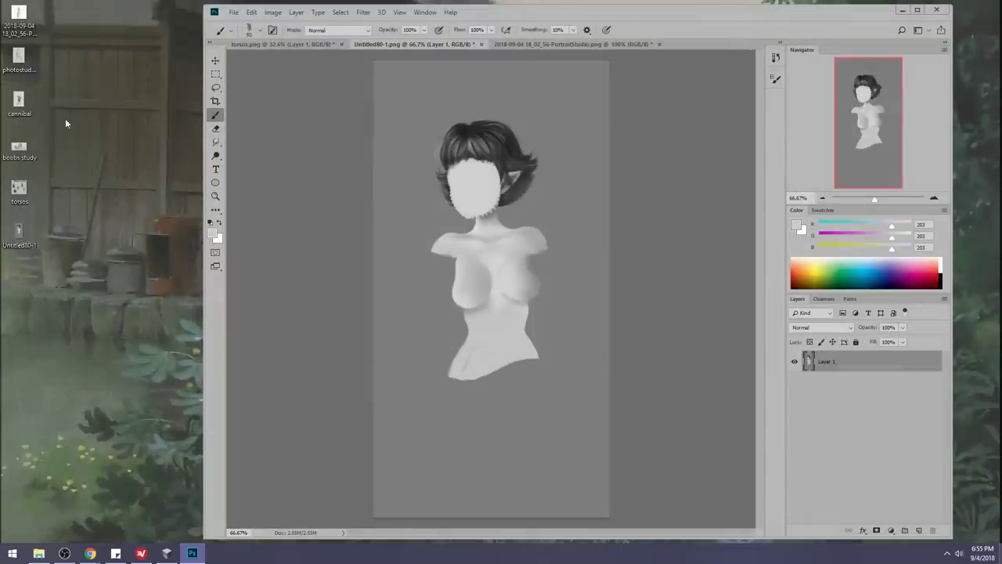
Smudge the torso at 17% strength, and paint over the dark shading on both breasts with a sampled light grey.
{"action": "left_click", "coordinate": [215, 142]}
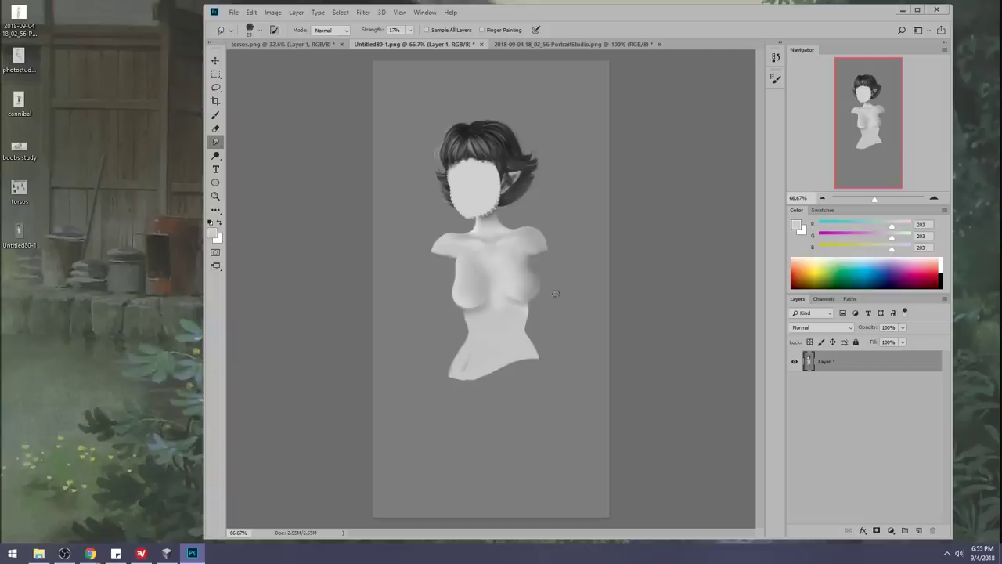
{"action": "key", "text": "b"}
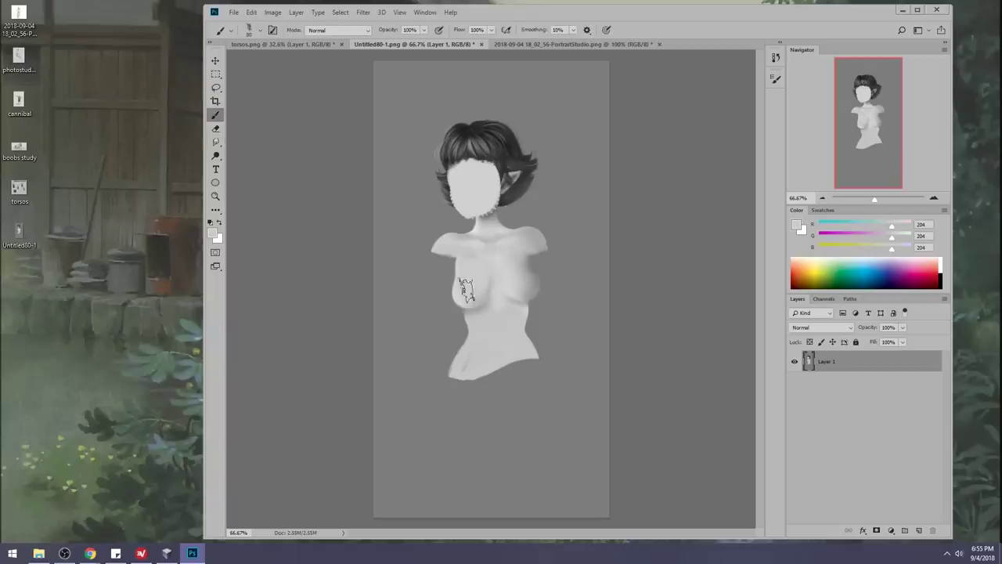
{"action": "left_click", "coordinate": [495, 260], "text": "alt"}
{"action": "key", "text": "["}
{"action": "key", "text": "["}
{"action": "key", "text": "["}
{"action": "mouse_move", "coordinate": [527, 286]}
{"action": "left_mouse_down"}
{"action": "mouse_move", "coordinate": [521, 269]}
{"action": "mouse_move", "coordinate": [519, 290]}
{"action": "mouse_move", "coordinate": [508, 286]}
{"action": "mouse_move", "coordinate": [529, 284]}
{"action": "mouse_move", "coordinate": [518, 285]}
{"action": "mouse_move", "coordinate": [519, 267]}
{"action": "mouse_move", "coordinate": [522, 276]}
{"action": "left_mouse_up"}
Clean up the right-hand breast's outer edge with background grey (RGB 125), and repaint the cleavage with sampled light greys.
{"action": "left_click", "coordinate": [555, 267], "text": "alt"}
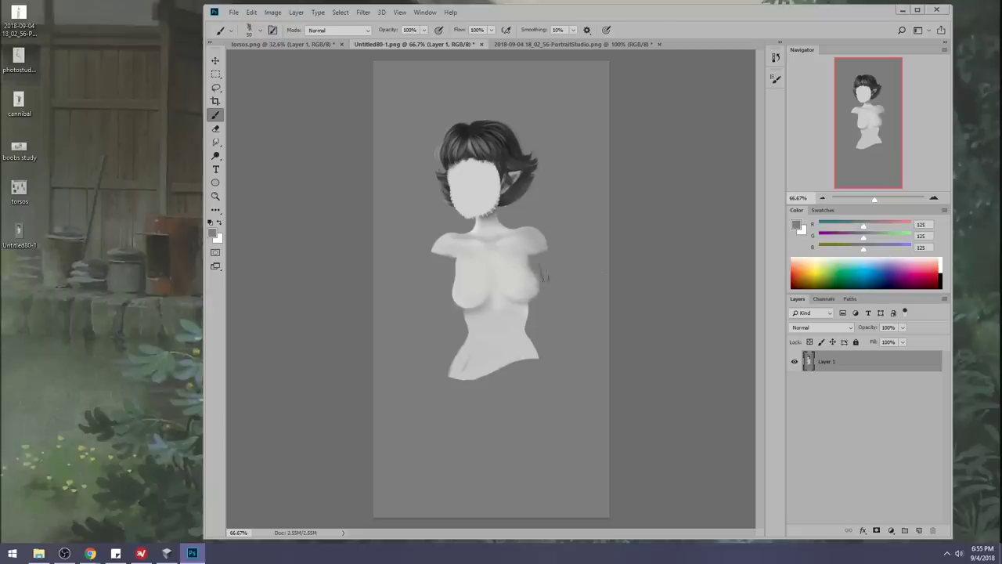
{"action": "left_click", "coordinate": [529, 274], "text": "alt"}
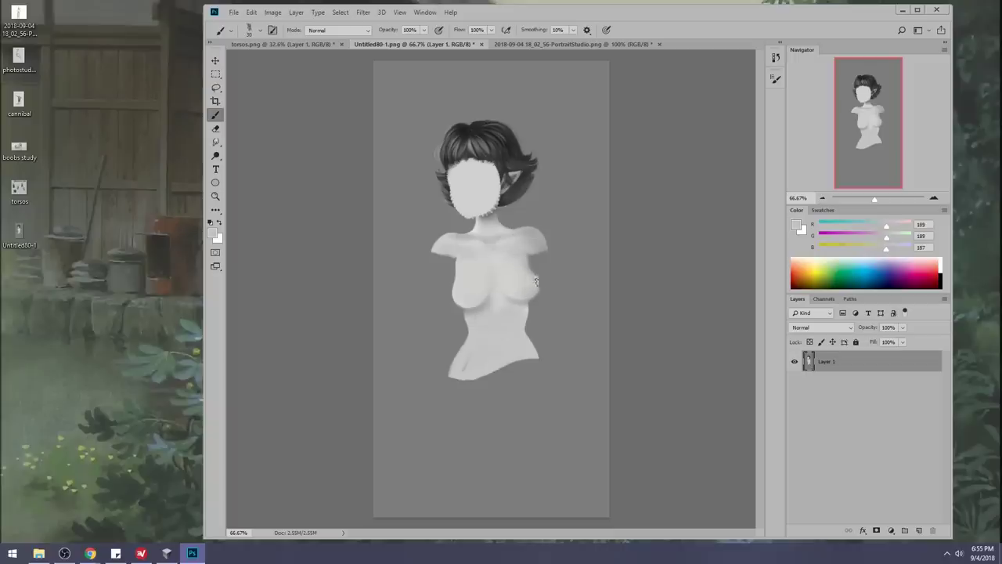
{"action": "left_click", "coordinate": [545, 287], "text": "alt"}
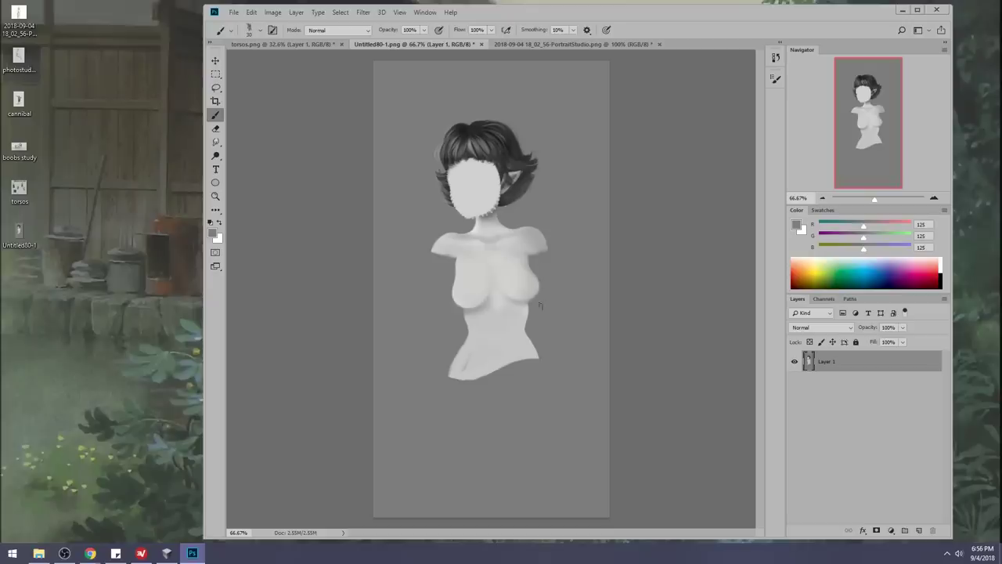
{"action": "left_click", "coordinate": [482, 291], "text": "alt"}
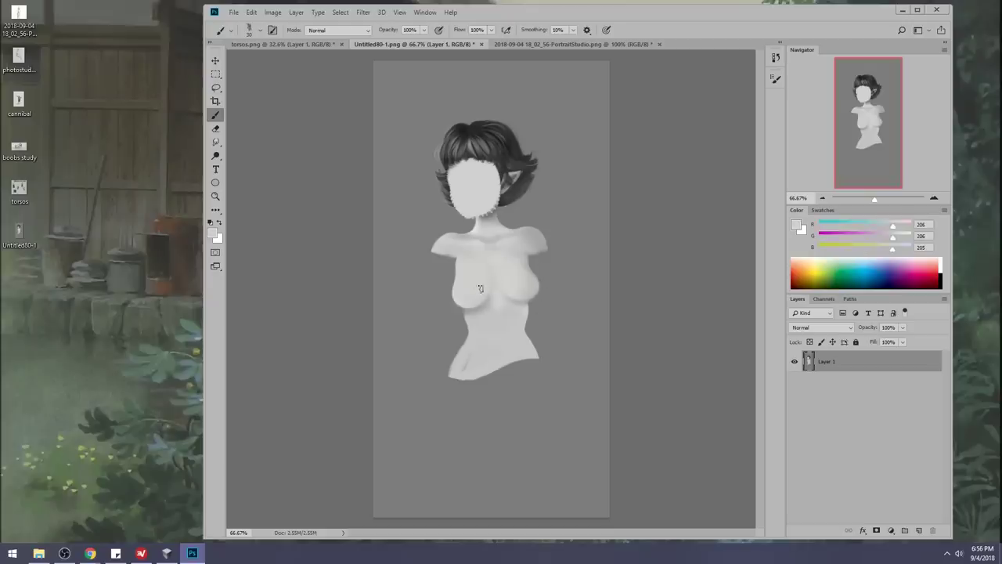
{"action": "left_click", "coordinate": [485, 298], "text": "alt"}
{"action": "left_click", "coordinate": [505, 291], "text": "alt"}
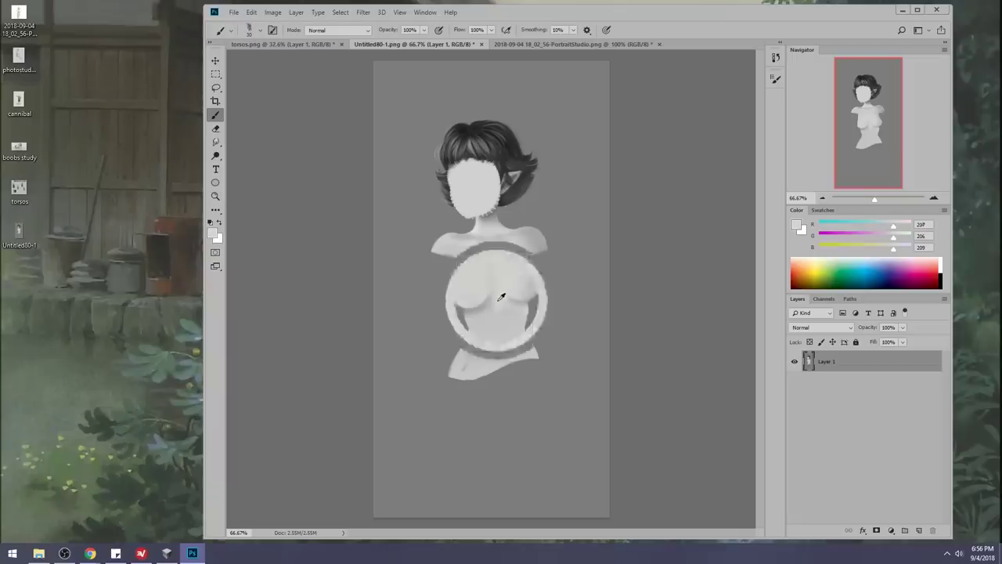
Paint a lighter grey highlight (RGB 231) between the breasts and blend it with the Smudge tool.
{"action": "left_click", "coordinate": [798, 224]}
{"action": "left_click_drag", "start_coordinate": [724, 229], "coordinate": [725, 218]}
{"action": "left_click", "coordinate": [956, 202]}
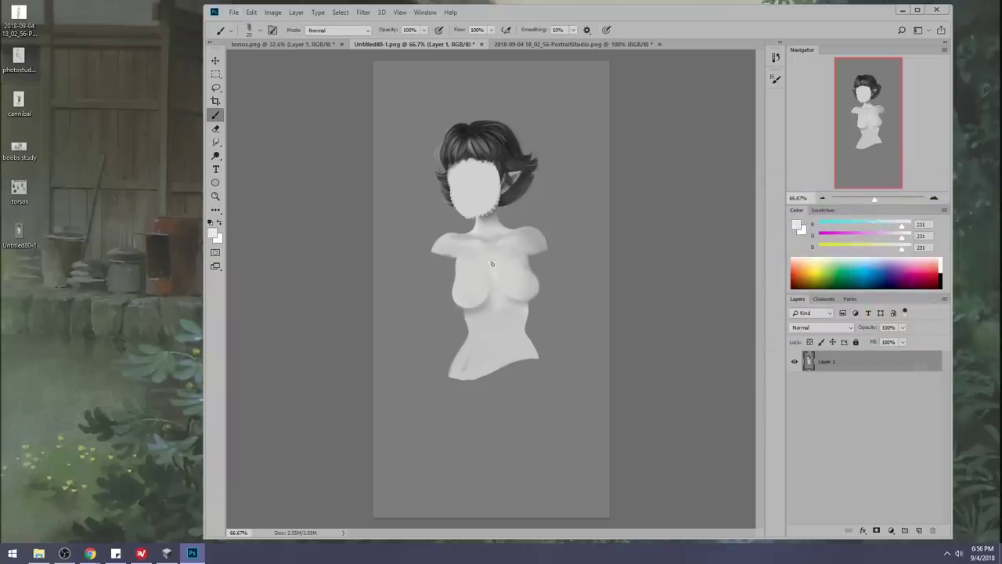
{"action": "key", "text": "r"}
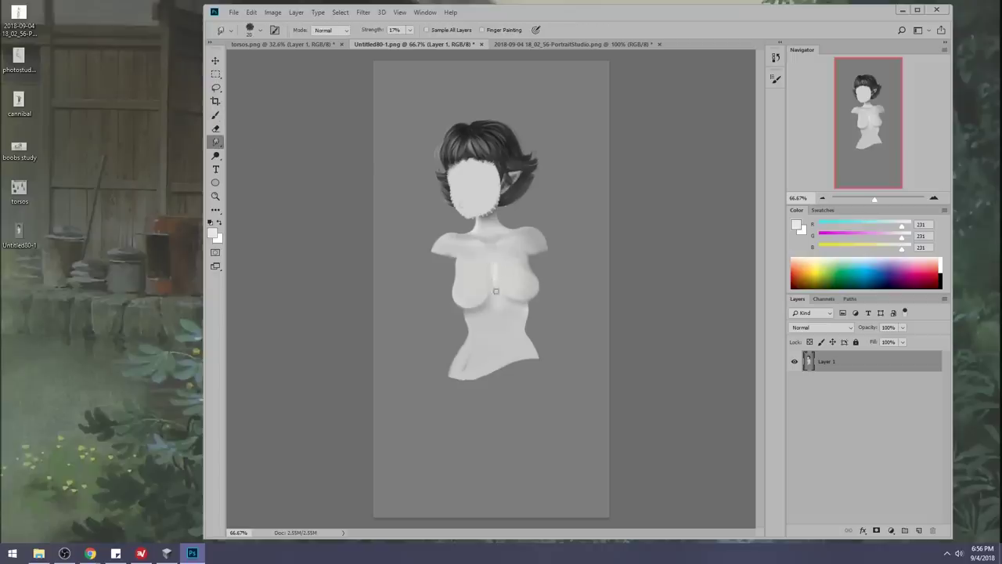
{"action": "key", "text": "b"}
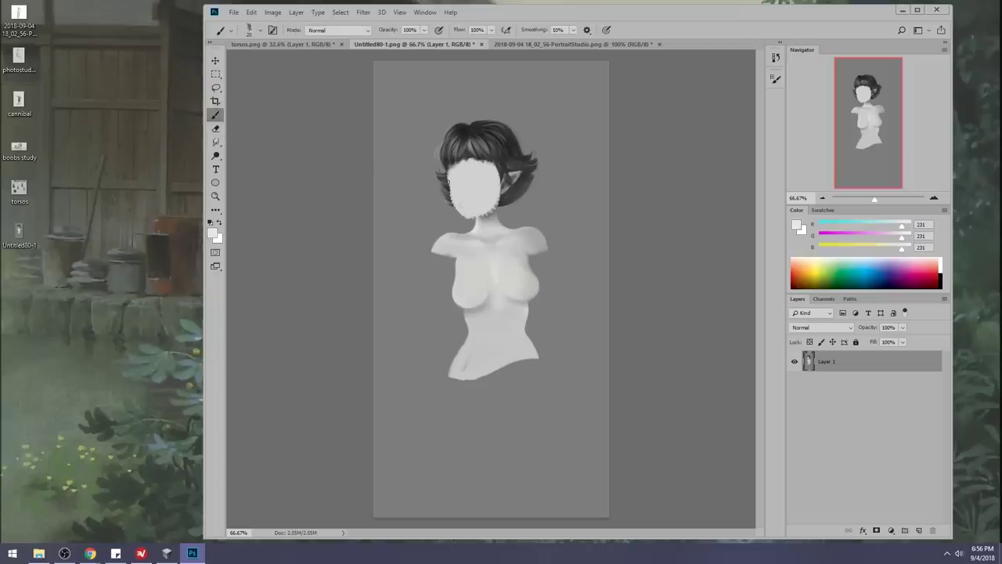
Pick a near-white grey (RGB 241) and paint soft highlights on the upper surfaces of both breasts.
{"action": "left_click", "coordinate": [798, 225]}
{"action": "left_click_drag", "start_coordinate": [732, 220], "coordinate": [722, 214]}
{"action": "left_click", "coordinate": [961, 201]}
{"action": "left_click_drag", "start_coordinate": [468, 269], "coordinate": [461, 265]}
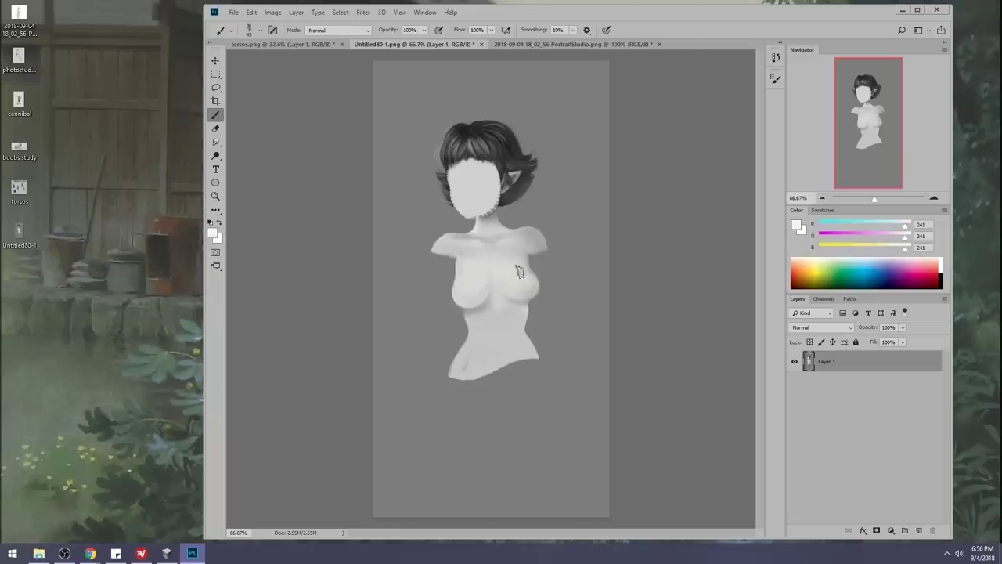
Shade the cleavage and breast undersides with sampled greys down to RGB 203, and blend with the Smudge tool.
{"action": "left_click", "coordinate": [540, 266], "text": "alt"}
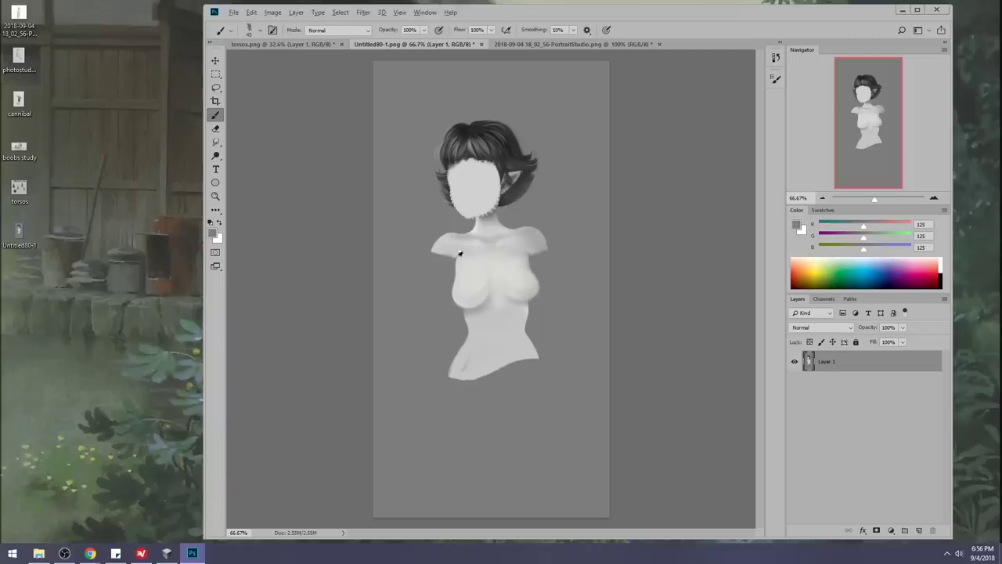
{"action": "left_click", "coordinate": [509, 274], "text": "alt"}
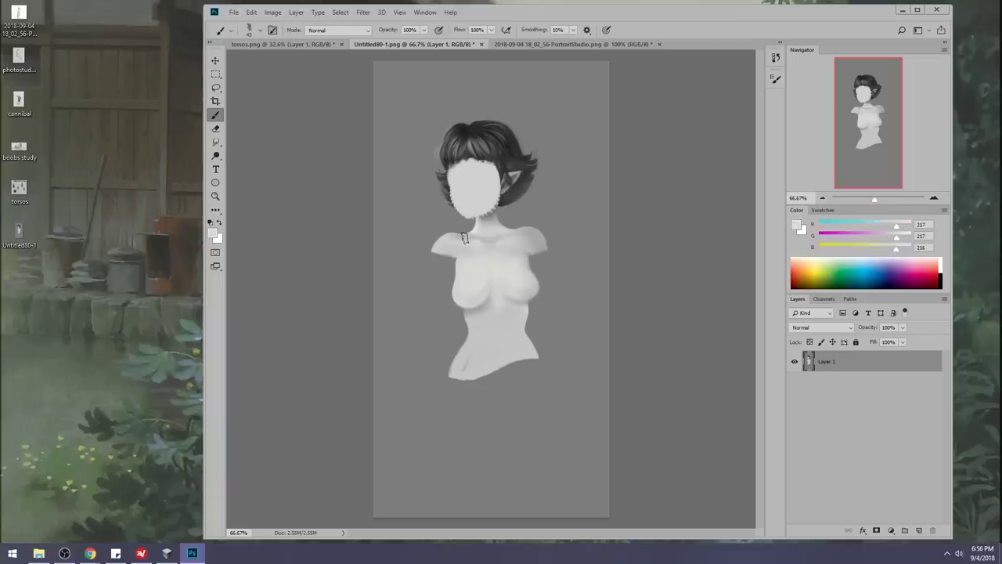
{"action": "left_click", "coordinate": [499, 269], "text": "alt"}
{"action": "left_click", "coordinate": [510, 303], "text": "alt"}
{"action": "left_click", "coordinate": [463, 303], "text": "alt"}
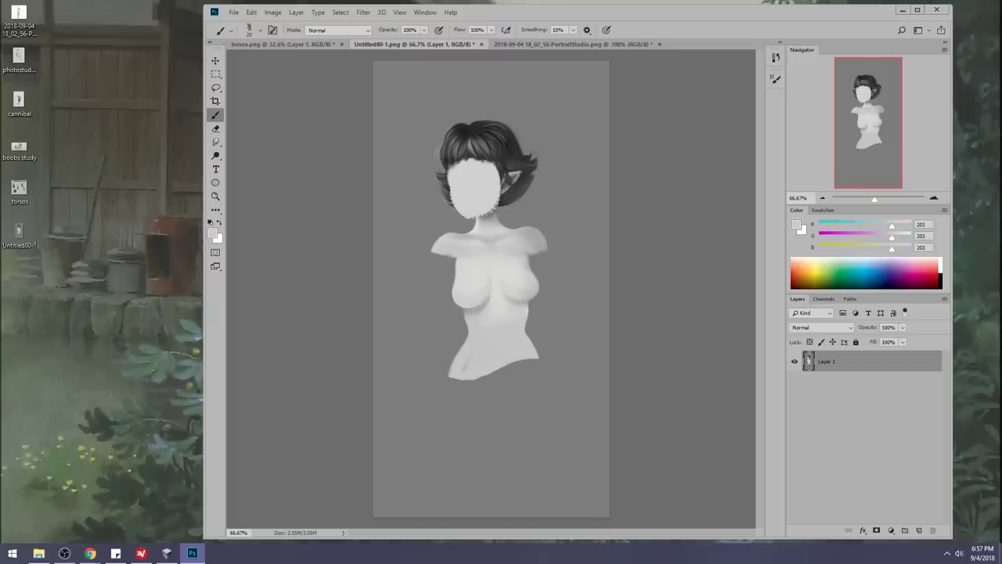
{"action": "key", "text": "r"}
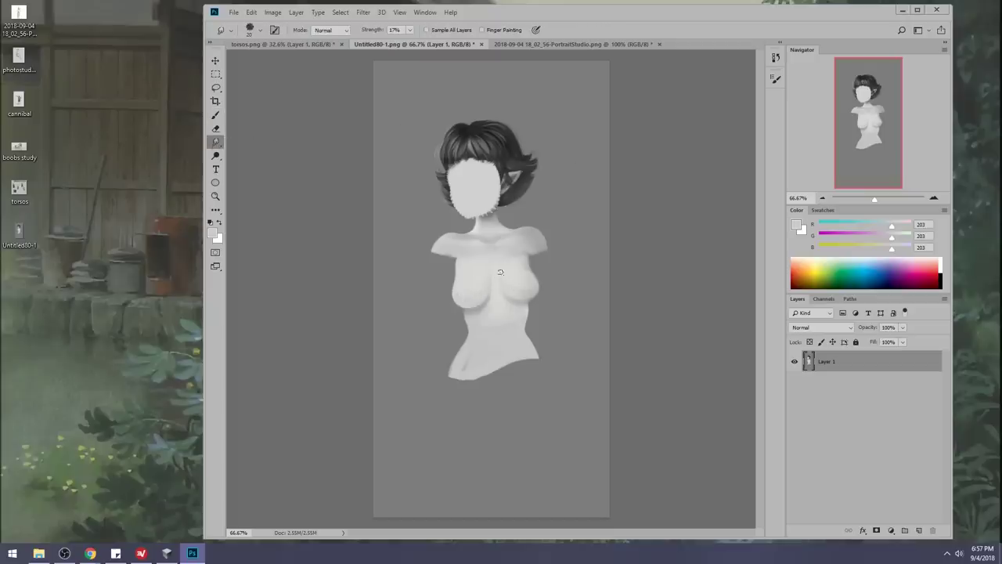
{"action": "key", "text": "b"}
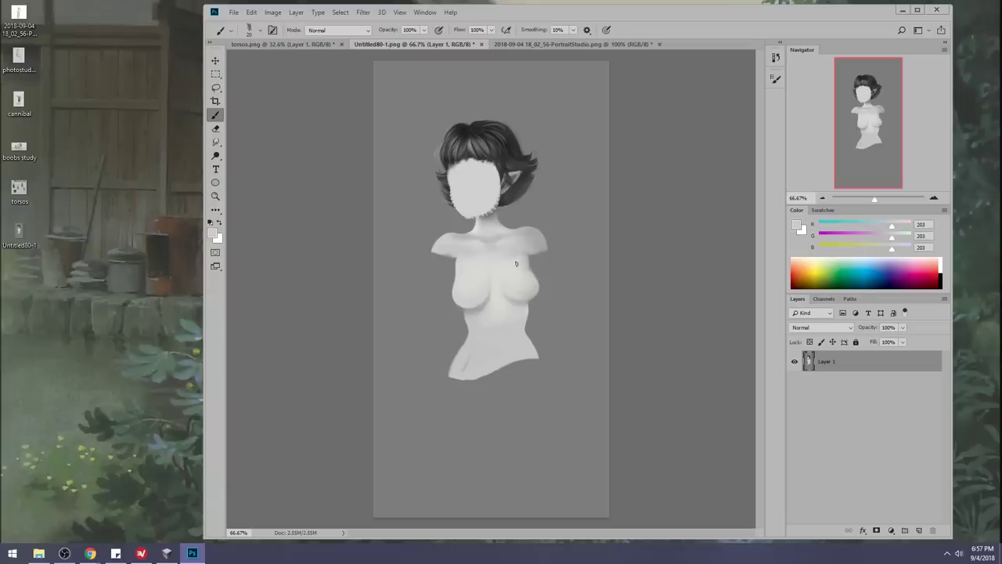
{"action": "key", "text": "m"}
{"action": "right_click", "coordinate": [512, 240]}
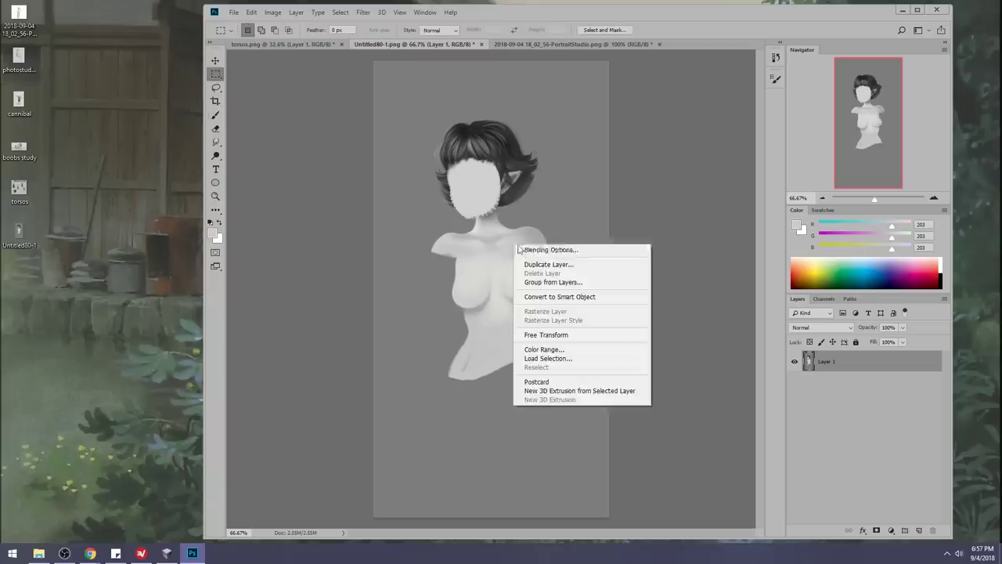
{"action": "left_click", "coordinate": [637, 181]}
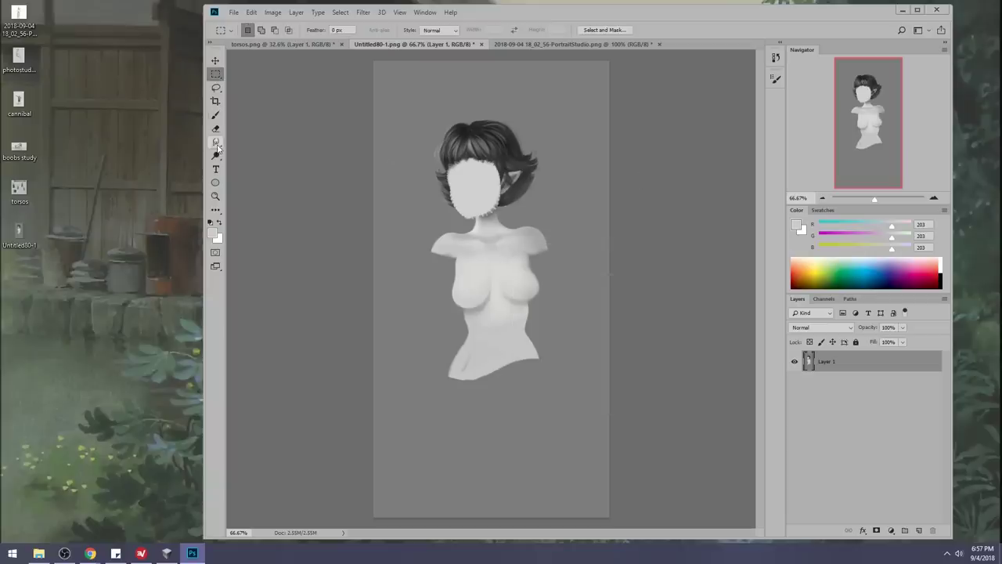
Switch the Brush tool to a soft round brush preset.
{"action": "key", "text": "b"}
{"action": "right_click", "coordinate": [513, 237]}
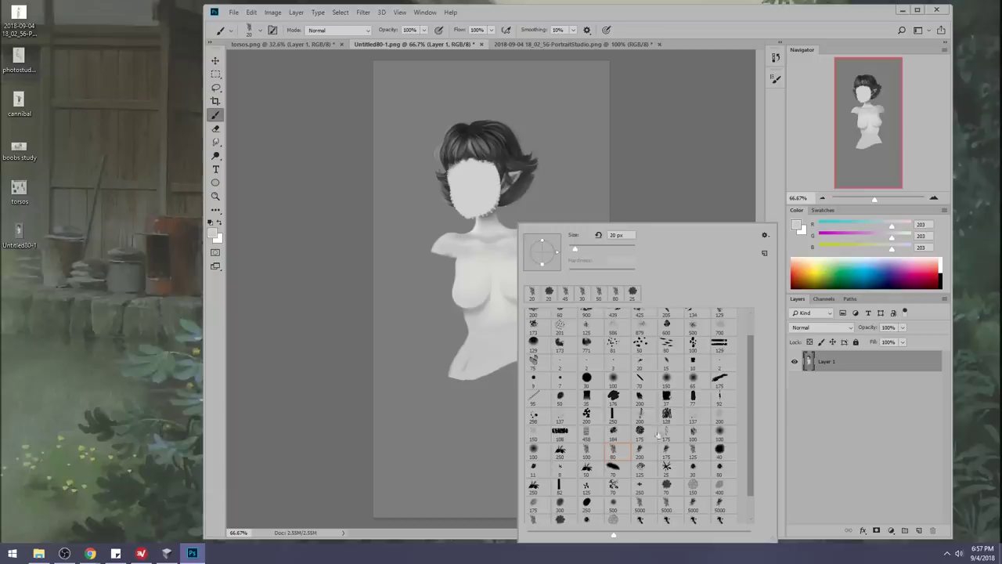
{"action": "double_click", "coordinate": [609, 379]}
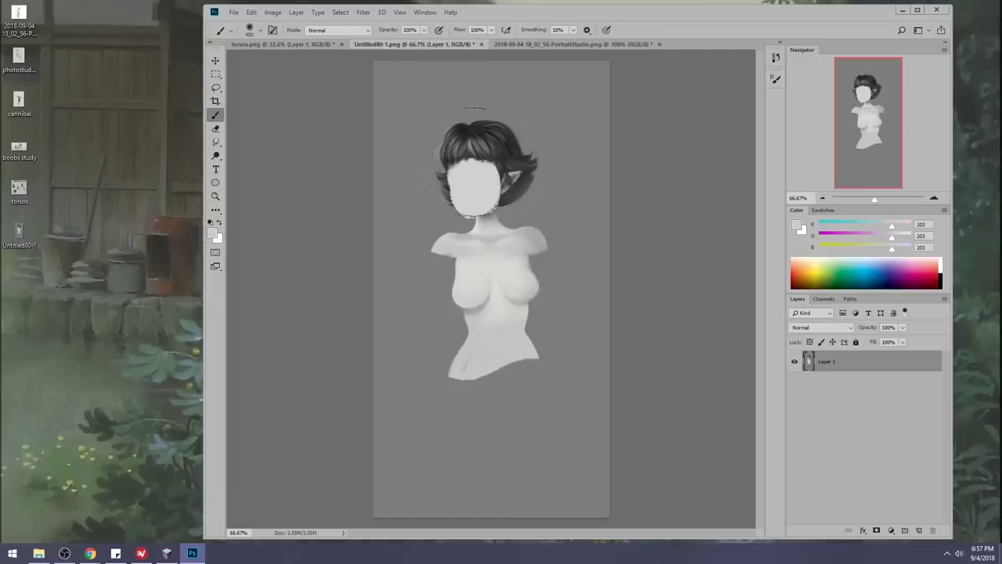
Tone down the torso, neck and face using the soft brush in Darken mode at 45% opacity with the sampled background grey (RGB 125).
{"action": "left_click", "coordinate": [336, 30]}
{"action": "left_click", "coordinate": [333, 79]}
{"action": "left_click_drag", "start_coordinate": [423, 30], "coordinate": [395, 44]}
{"action": "left_click", "coordinate": [441, 275], "text": "alt"}
{"action": "mouse_move", "coordinate": [449, 252]}
{"action": "left_mouse_down"}
{"action": "mouse_move", "coordinate": [517, 300]}
{"action": "mouse_move", "coordinate": [529, 235]}
{"action": "left_mouse_up"}
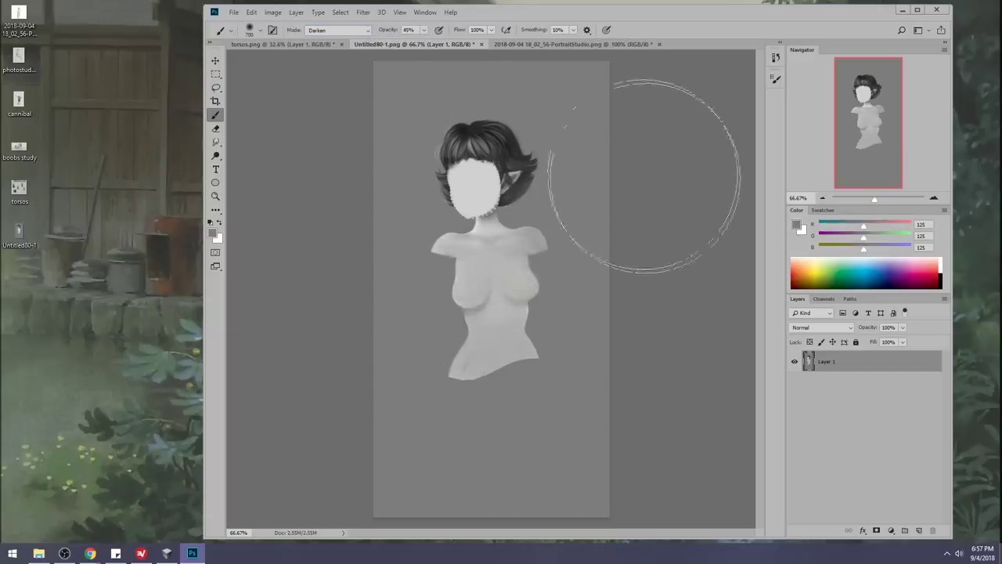
{"action": "left_click", "coordinate": [480, 226]}
{"action": "key", "text": "ctrl+alt+z"}
{"action": "left_click", "coordinate": [486, 223], "text": "alt"}
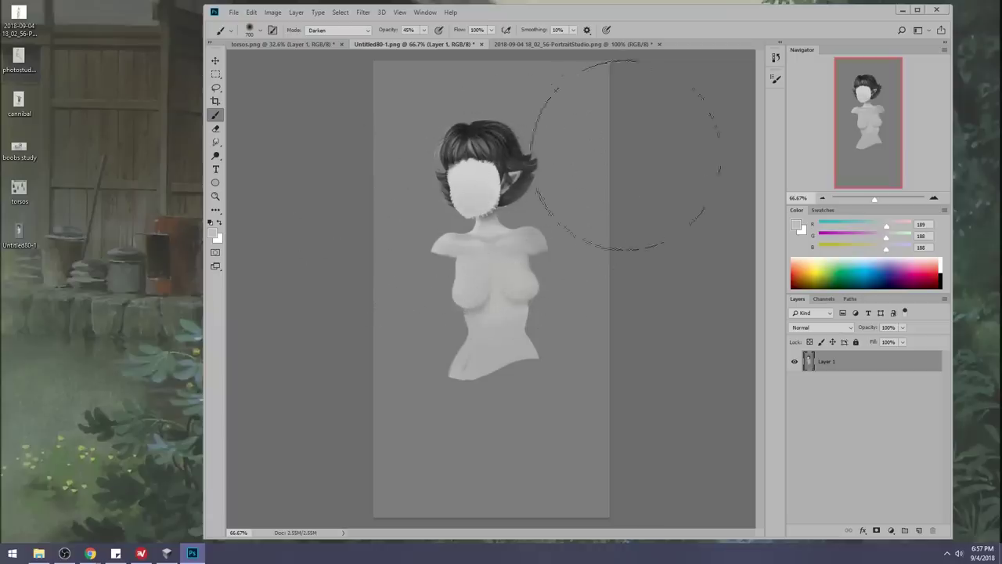
Pick light grey RGB 234 and paint soft highlights on both breasts using a 200 px brush in Normal mode.
{"action": "left_click", "coordinate": [798, 228]}
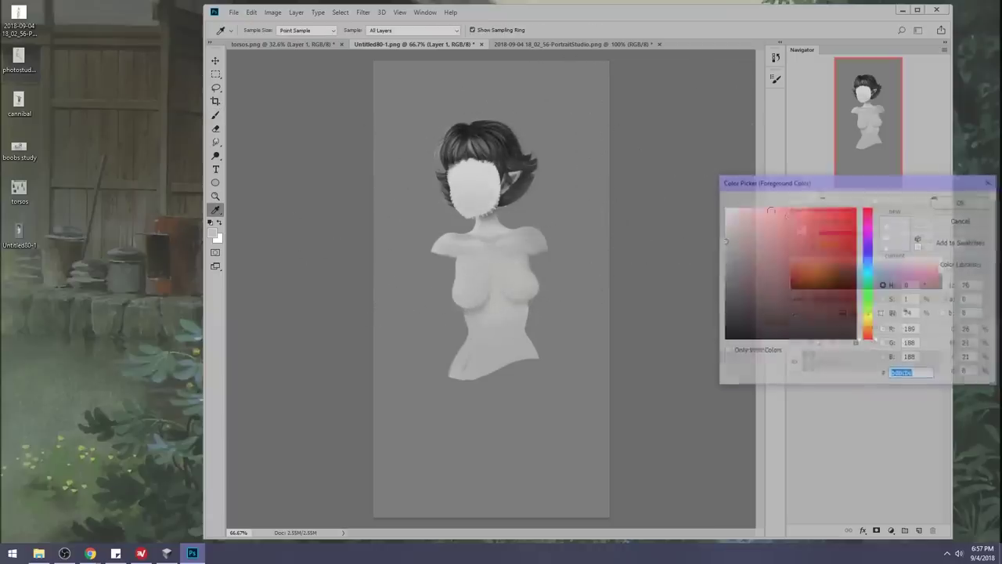
{"action": "left_click", "coordinate": [725, 217]}
{"action": "left_click", "coordinate": [957, 203]}
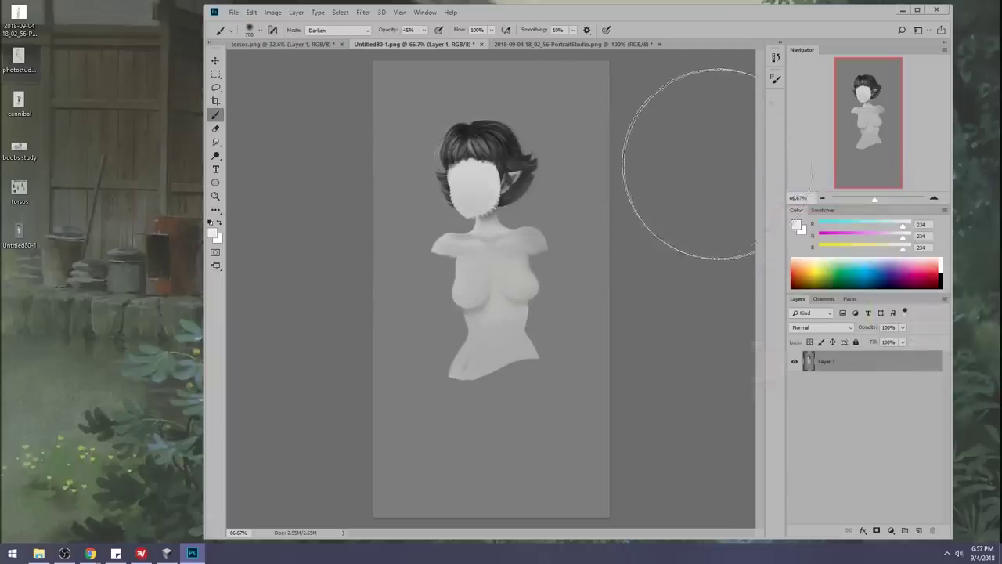
{"action": "key", "text": "bracketleft"}
{"action": "key", "text": "bracketleft"}
{"action": "key", "text": "bracketleft"}
{"action": "key", "text": "bracketleft"}
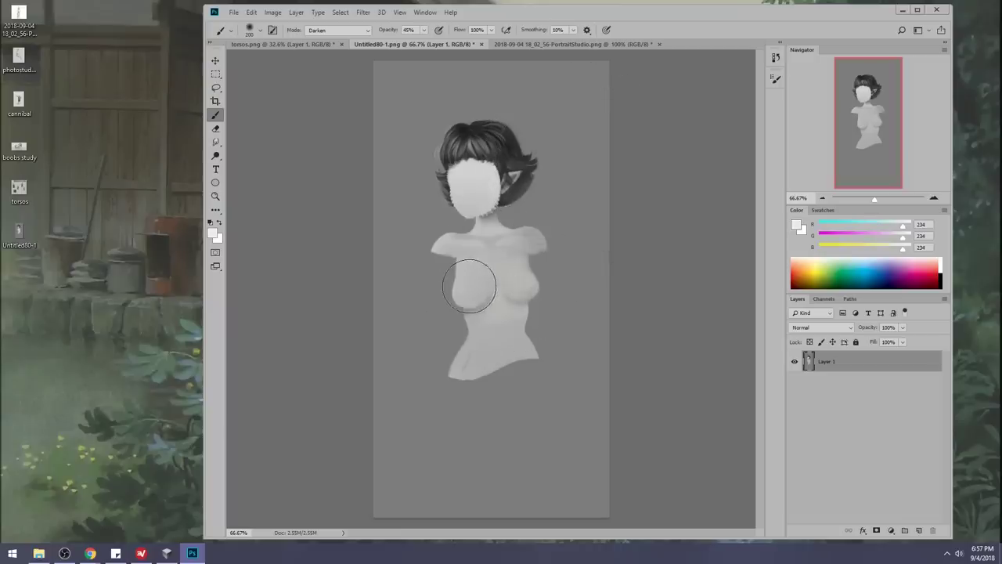
{"action": "left_click", "coordinate": [352, 32]}
{"action": "left_click", "coordinate": [329, 36]}
{"action": "mouse_move", "coordinate": [475, 282]}
{"action": "left_mouse_down"}
{"action": "mouse_move", "coordinate": [463, 284]}
{"action": "mouse_move", "coordinate": [478, 277]}
{"action": "left_mouse_up"}
{"action": "key", "text": "ctrl+z"}
{"action": "key", "text": "ctrl+z"}
{"action": "key", "text": "ctrl+z"}
{"action": "key", "text": "ctrl+z"}
{"action": "key", "text": "ctrl+z"}
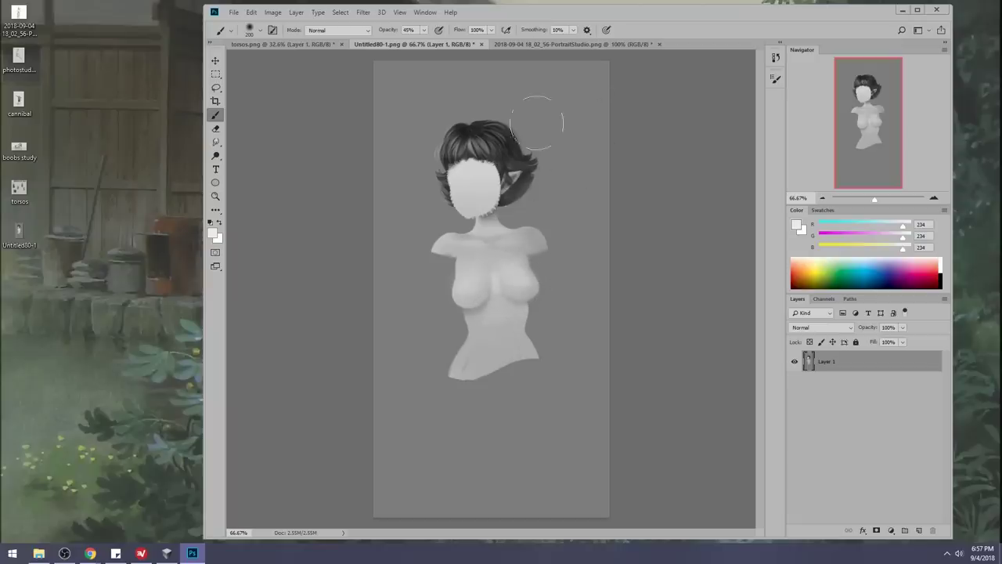
Sample a light grey (about RGB 200) between the breasts, soften the chest shading with it, and blend with the Smudge tool.
{"action": "left_click", "coordinate": [493, 274], "text": "alt"}
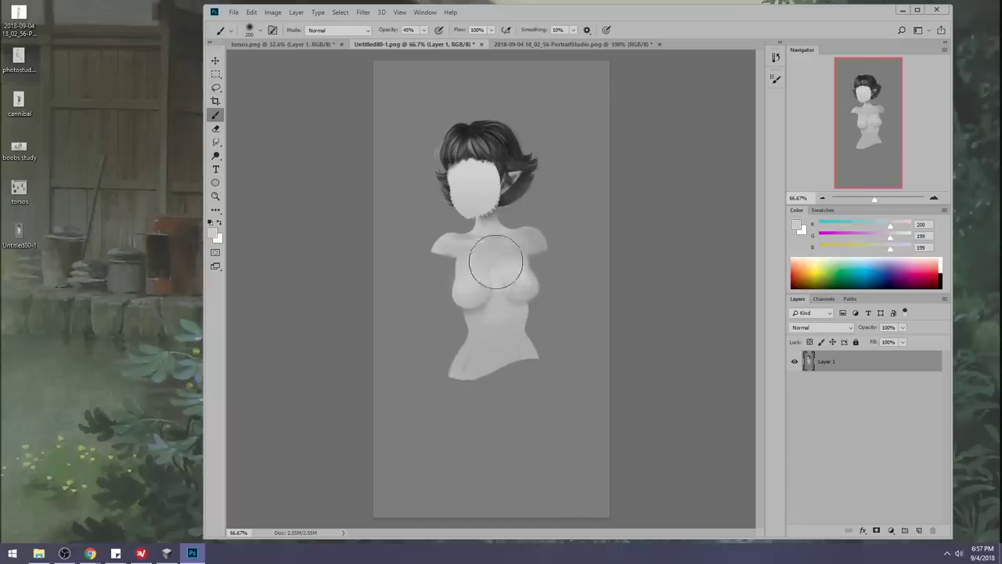
{"action": "left_click", "coordinate": [217, 142]}
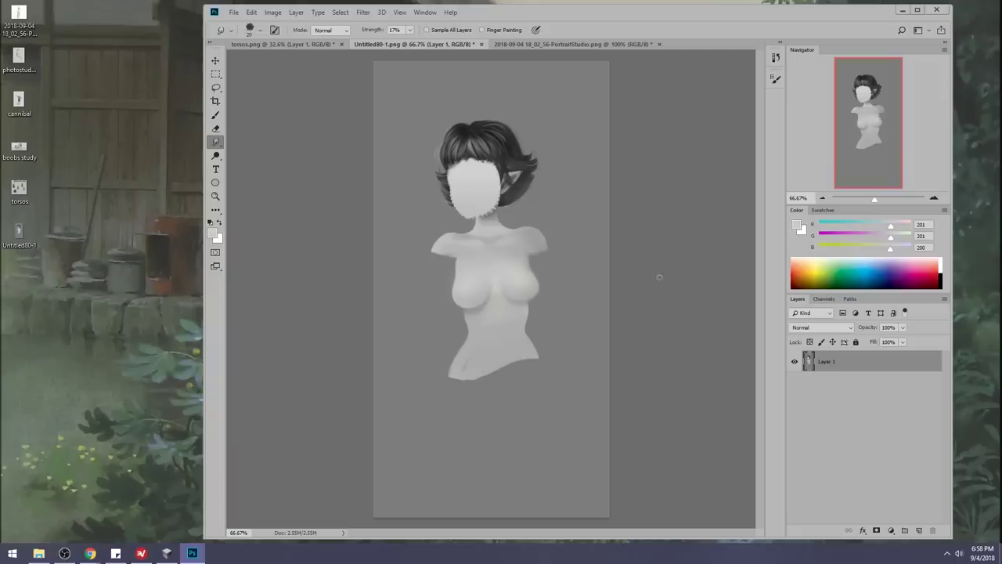
Add a new layer above the figure and choose dark grey RGB 66 as the brush colour.
{"action": "key", "text": "b"}
{"action": "left_click", "coordinate": [919, 530]}
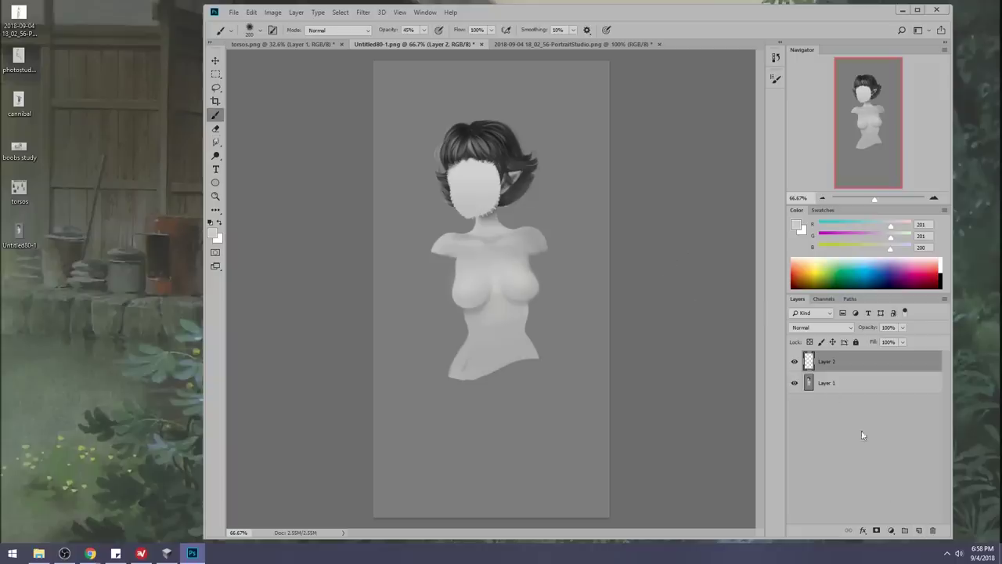
{"action": "left_click", "coordinate": [795, 227]}
{"action": "left_click", "coordinate": [724, 310]}
{"action": "left_click", "coordinate": [962, 199]}
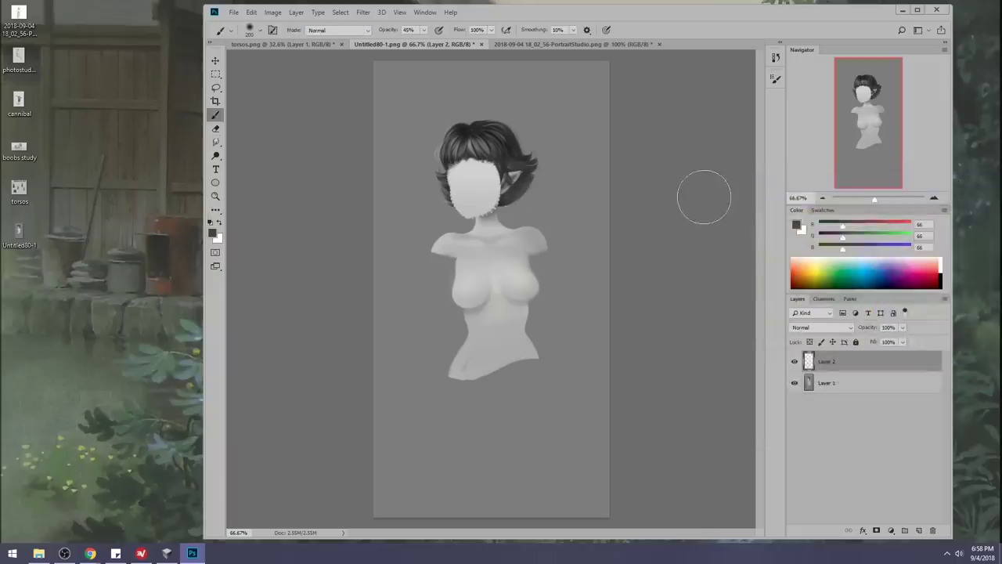
Lower the brush opacity to 8% and paint a soft dark cast shadow beneath the breast on the figure's left-hand side of the canvas.
{"action": "key", "text": "bracketright"}
{"action": "key", "text": "bracketright"}
{"action": "key", "text": "bracketright"}
{"action": "key", "text": "bracketright"}
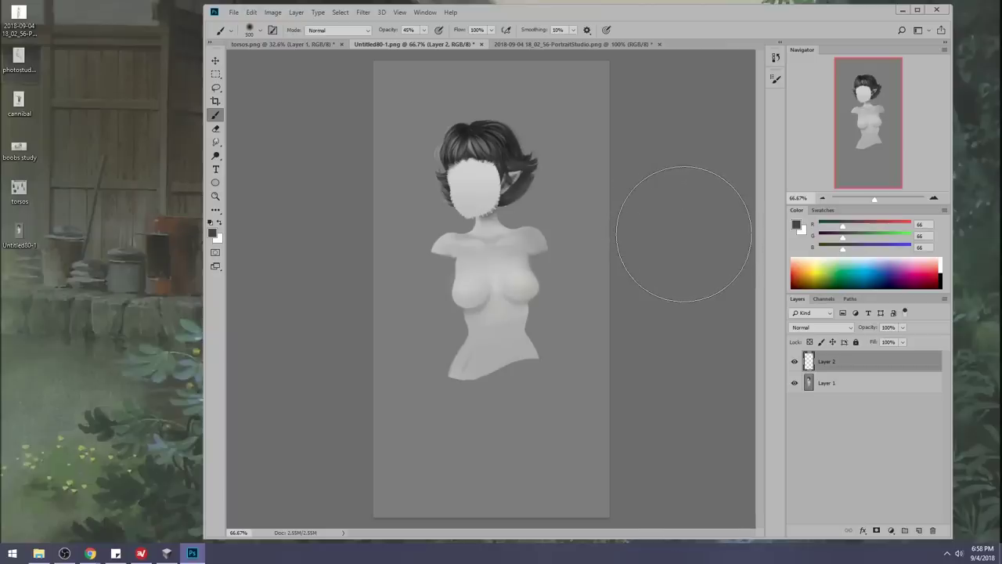
{"action": "key", "text": "bracketleft"}
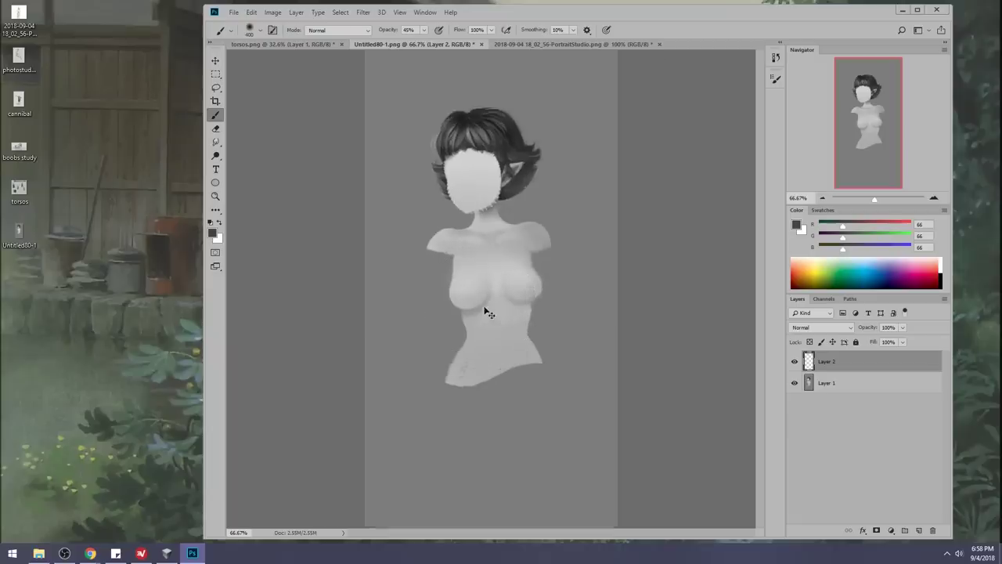
{"action": "key", "text": "ctrl+plus"}
{"action": "key", "text": "ctrl+plus"}
{"action": "key", "text": "bracketleft"}
{"action": "key", "text": "bracketleft"}
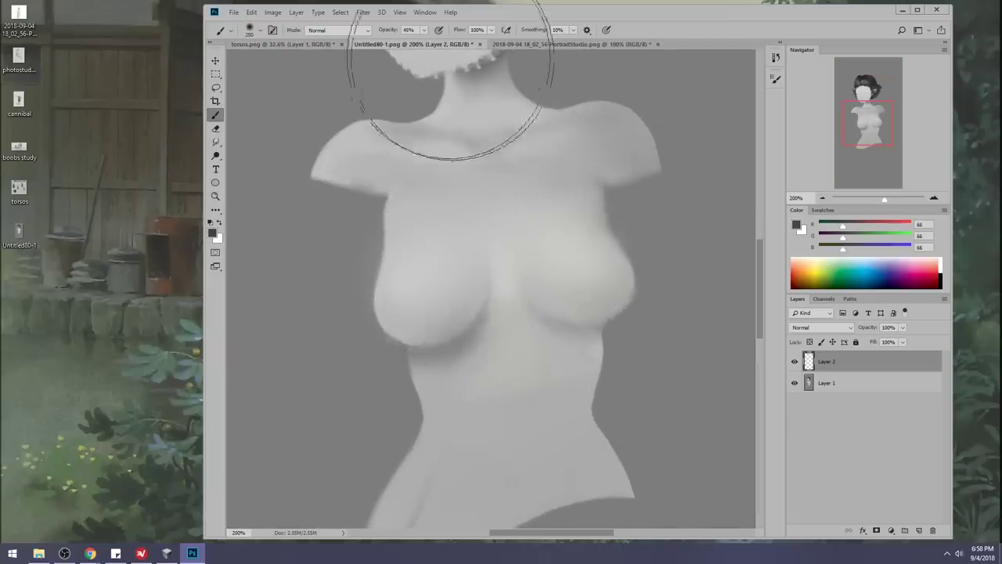
{"action": "key", "text": "ctrl+z"}
{"action": "left_click_drag", "start_coordinate": [424, 30], "coordinate": [405, 42]}
{"action": "left_click", "coordinate": [420, 356]}
{"action": "key", "text": "bracketleft"}
{"action": "key", "text": "bracketleft"}
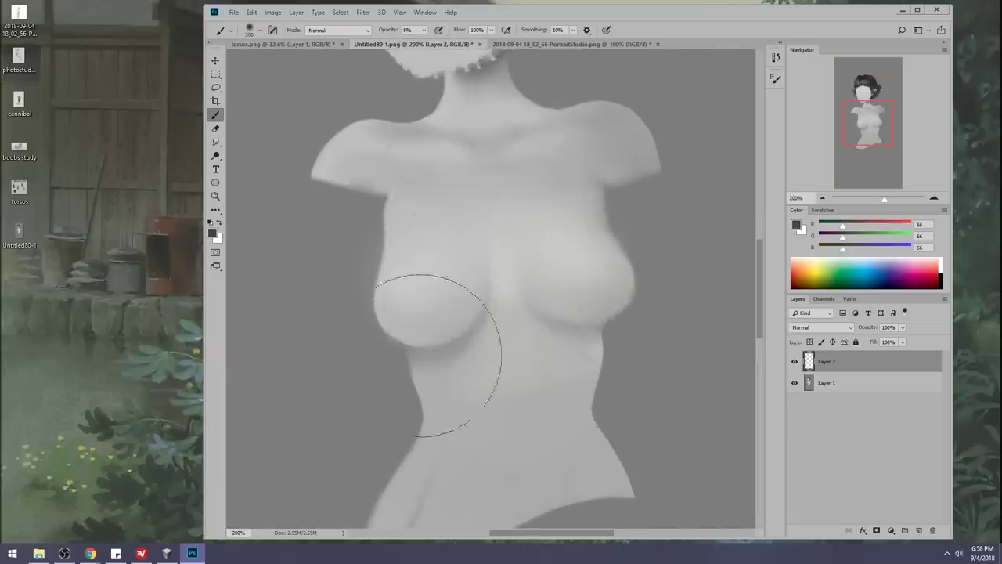
{"action": "mouse_move", "coordinate": [416, 361]}
{"action": "left_mouse_down"}
{"action": "mouse_move", "coordinate": [449, 356]}
{"action": "mouse_move", "coordinate": [483, 316]}
{"action": "left_mouse_up"}
{"action": "key", "text": "bracketleft"}
{"action": "key", "text": "bracketleft"}
{"action": "key", "text": "bracketleft"}
{"action": "key", "text": "bracketleft"}
{"action": "key", "text": "bracketleft"}
{"action": "key", "text": "bracketleft"}
{"action": "key", "text": "bracketleft"}
{"action": "key", "text": "bracketleft"}
{"action": "key", "text": "bracketleft"}
{"action": "key", "text": "bracketleft"}
{"action": "key", "text": "bracketleft"}
{"action": "key", "text": "bracketleft"}
{"action": "key", "text": "bracketleft"}
{"action": "key", "text": "bracketleft"}
{"action": "key", "text": "bracketleft"}
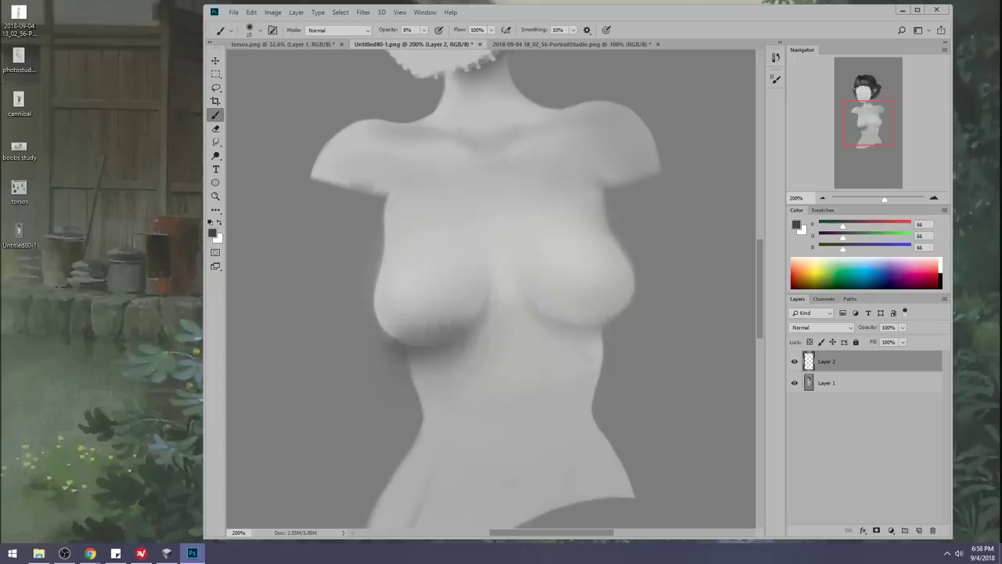
Erase the shadow overlapping the breast with a hard round eraser enlarged to 125 px, leaving a crisp lower contour.
{"action": "key", "text": "e"}
{"action": "right_click", "coordinate": [489, 165]}
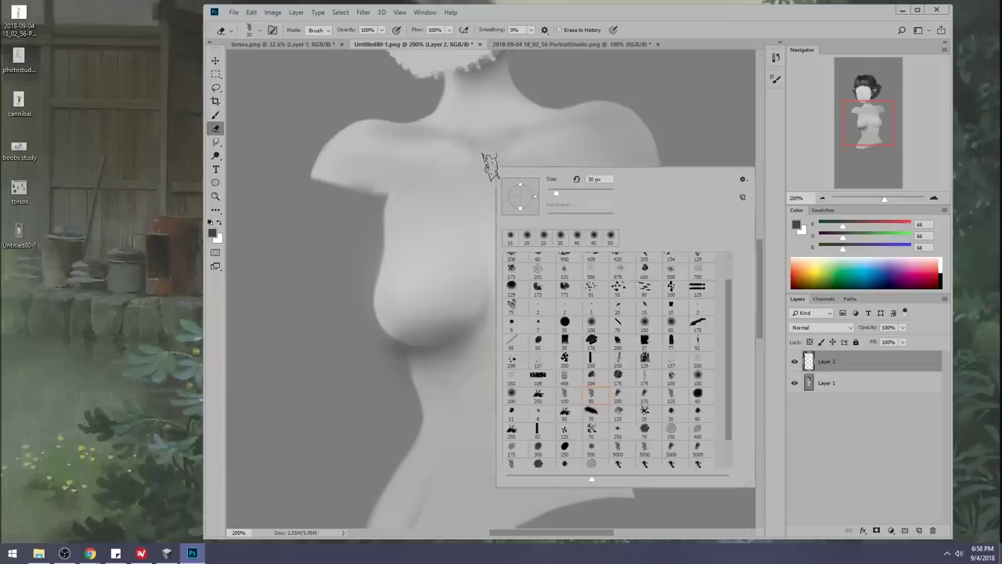
{"action": "left_click", "coordinate": [537, 325]}
{"action": "left_click", "coordinate": [617, 89]}
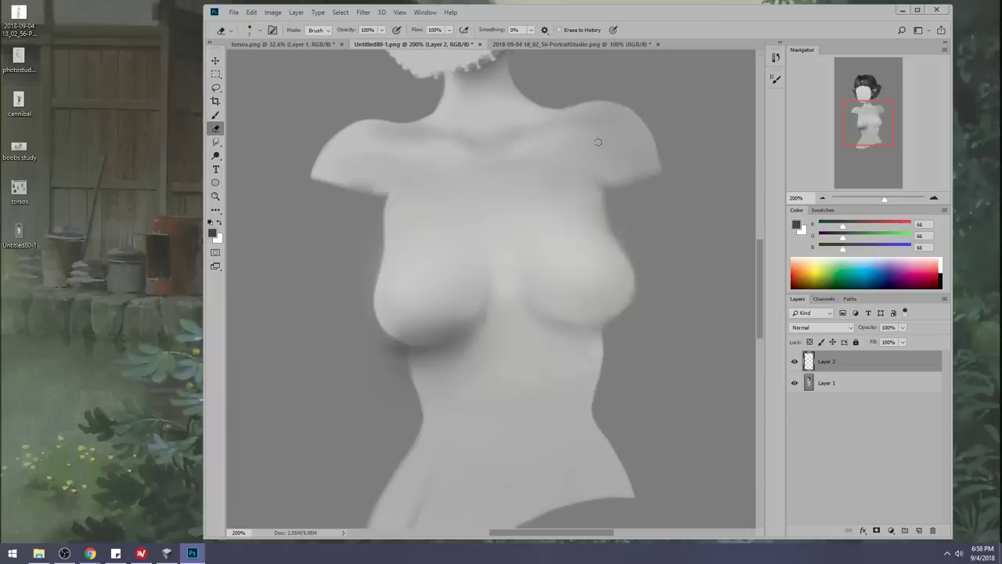
{"action": "key", "text": "bracketright"}
{"action": "key", "text": "bracketright"}
{"action": "key", "text": "bracketright"}
{"action": "key", "text": "bracketright"}
{"action": "key", "text": "bracketright"}
{"action": "key", "text": "bracketright"}
{"action": "key", "text": "bracketright"}
{"action": "key", "text": "bracketright"}
{"action": "key", "text": "bracketright"}
{"action": "key", "text": "bracketright"}
{"action": "key", "text": "bracketright"}
{"action": "key", "text": "bracketright"}
{"action": "key", "text": "bracketright"}
{"action": "key", "text": "bracketright"}
{"action": "key", "text": "bracketright"}
{"action": "key", "text": "bracketright"}
{"action": "key", "text": "bracketright"}
{"action": "left_click", "coordinate": [425, 276]}
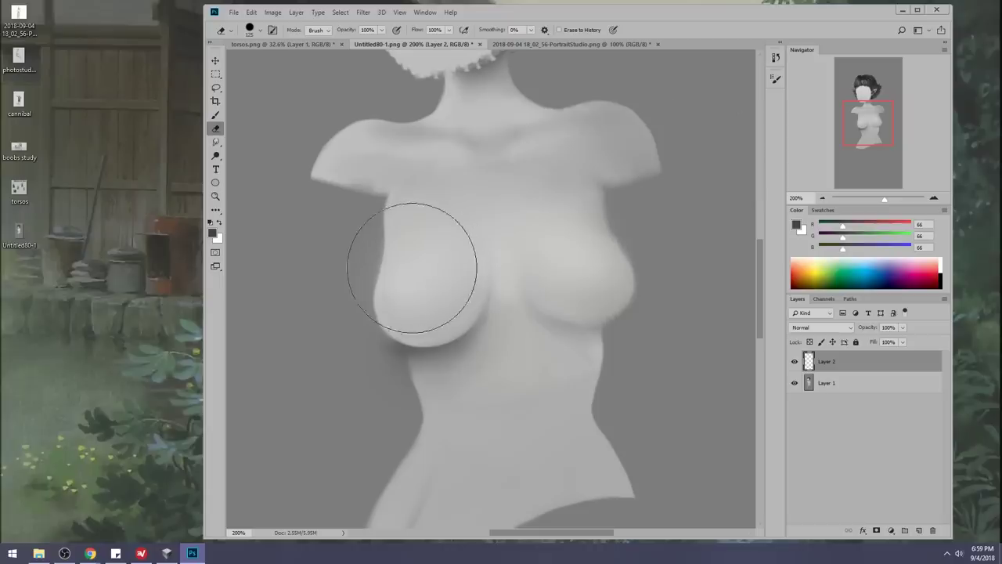
Switch the eraser to a textured preset at 20 px and clear the shadow spilling onto the background beside the ribs.
{"action": "right_click", "coordinate": [569, 168]}
{"action": "left_click", "coordinate": [673, 393]}
{"action": "left_click", "coordinate": [565, 116]}
{"action": "key", "text": "["}
{"action": "key", "text": "["}
{"action": "key", "text": "["}
{"action": "key", "text": "["}
{"action": "key", "text": "["}
{"action": "key", "text": "["}
{"action": "key", "text": "["}
{"action": "key", "text": "["}
{"action": "mouse_move", "coordinate": [377, 331]}
{"action": "left_mouse_down"}
{"action": "mouse_move", "coordinate": [389, 384]}
{"action": "mouse_move", "coordinate": [404, 393]}
{"action": "left_mouse_up"}
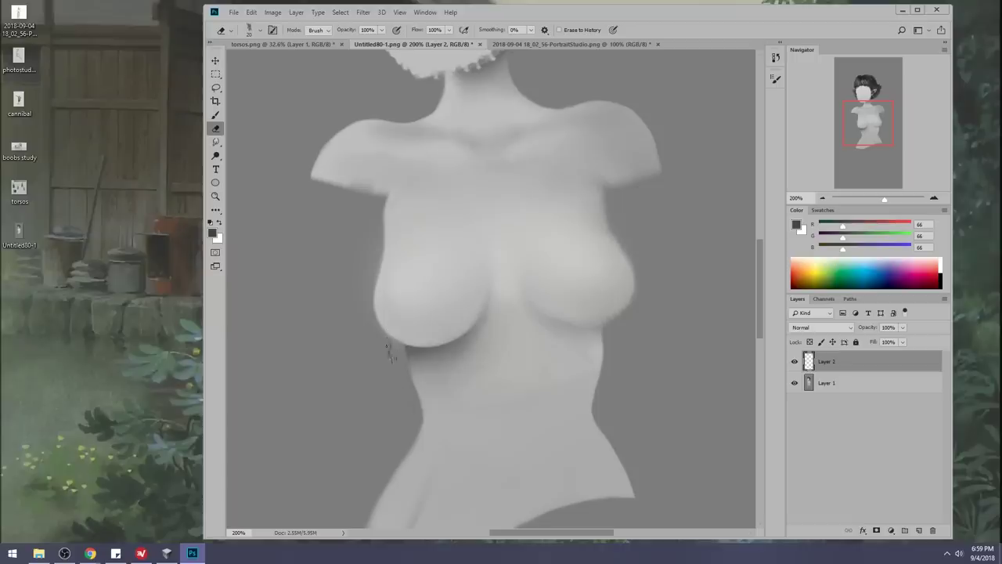
Reduce the shadow layer's fill to 76%, compare the figure with and without it, and merge it down into Layer 1.
{"action": "key", "text": "ctrl+0"}
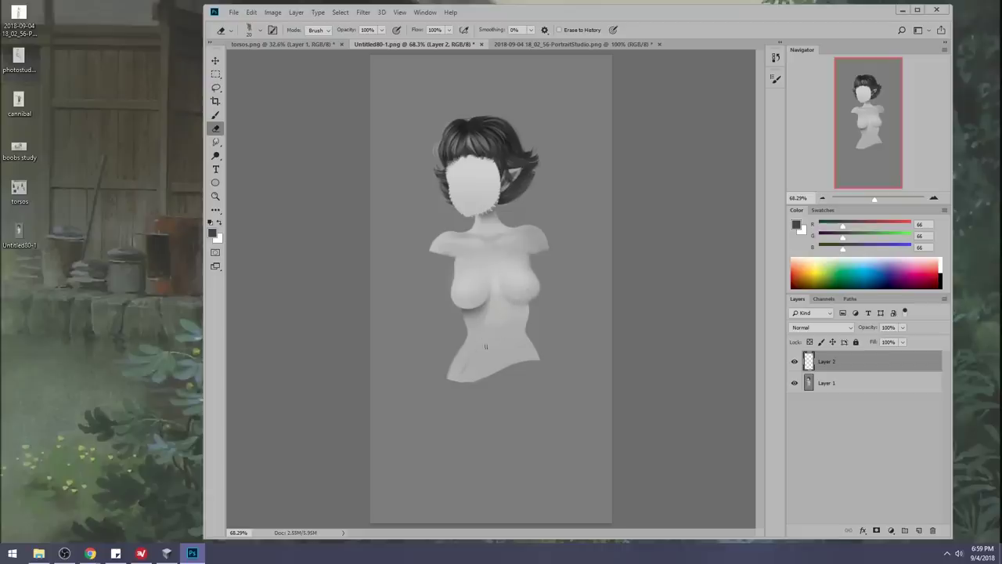
{"action": "left_click", "coordinate": [902, 341]}
{"action": "mouse_move", "coordinate": [904, 354]}
{"action": "left_mouse_down"}
{"action": "mouse_move", "coordinate": [872, 360]}
{"action": "mouse_move", "coordinate": [887, 358]}
{"action": "left_mouse_up"}
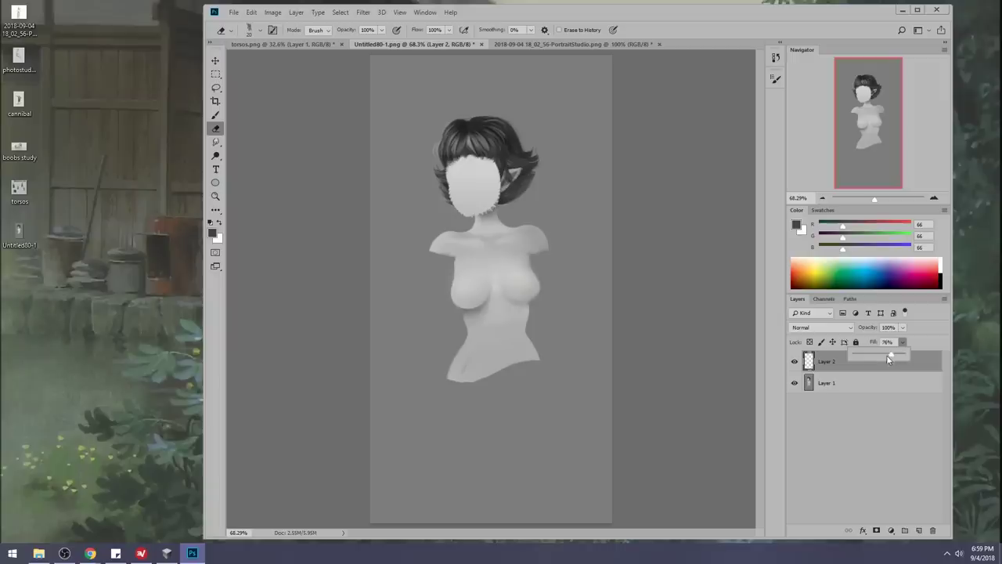
{"action": "left_click", "coordinate": [795, 361]}
{"action": "left_click", "coordinate": [795, 362]}
{"action": "left_click", "coordinate": [795, 362]}
{"action": "left_click", "coordinate": [795, 361]}
{"action": "right_click", "coordinate": [819, 368]}
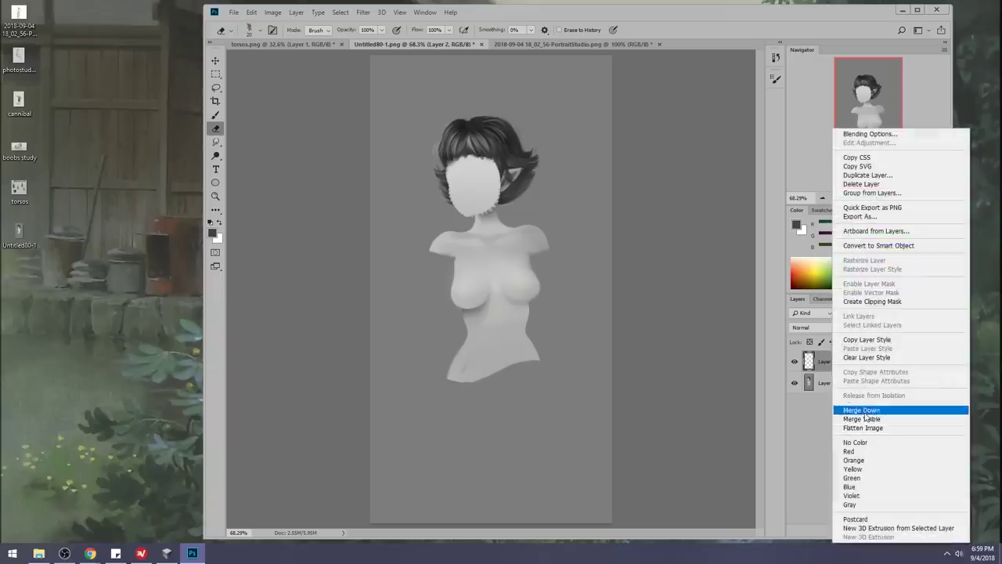
{"action": "left_click", "coordinate": [885, 409]}
Reshape the breast undersides with the Liquify filter using a 150 to 200 px brush, and blend the torso shading with the Smudge tool.
{"action": "left_click", "coordinate": [364, 12]}
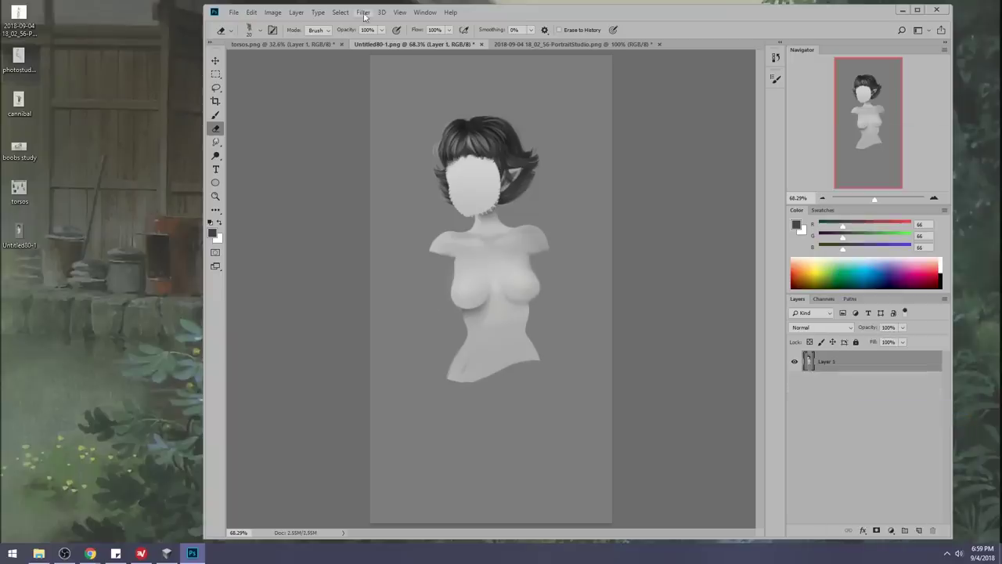
{"action": "left_click", "coordinate": [396, 86]}
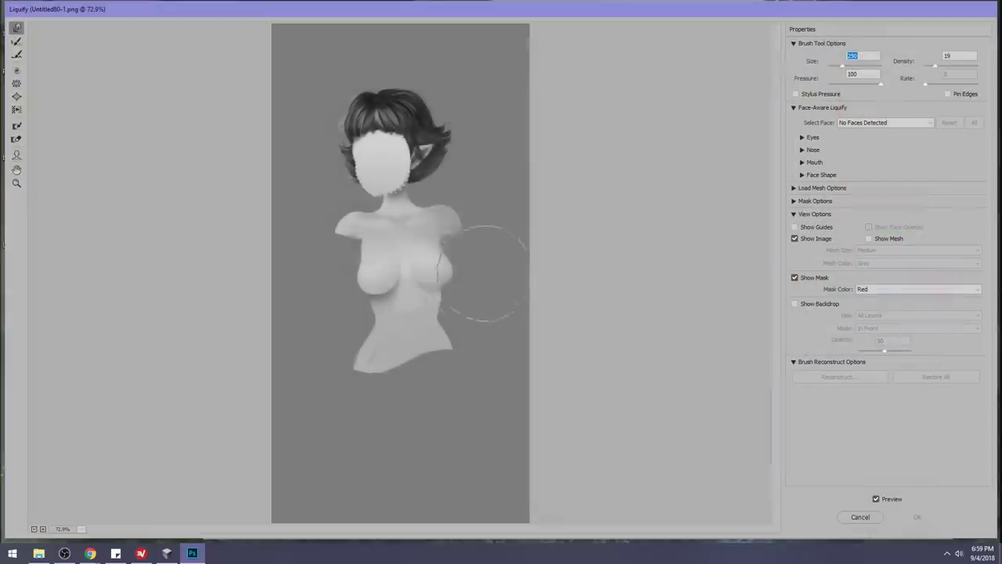
{"action": "key", "text": "bracketright"}
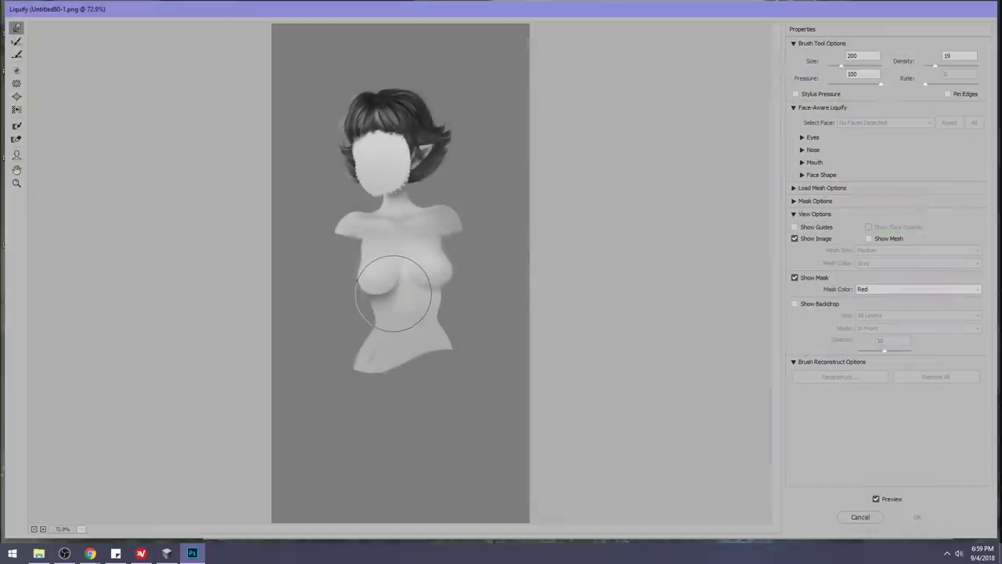
{"action": "left_click_drag", "start_coordinate": [380, 295], "coordinate": [389, 302]}
{"action": "key", "text": "bracketleft"}
{"action": "key", "text": "bracketleft"}
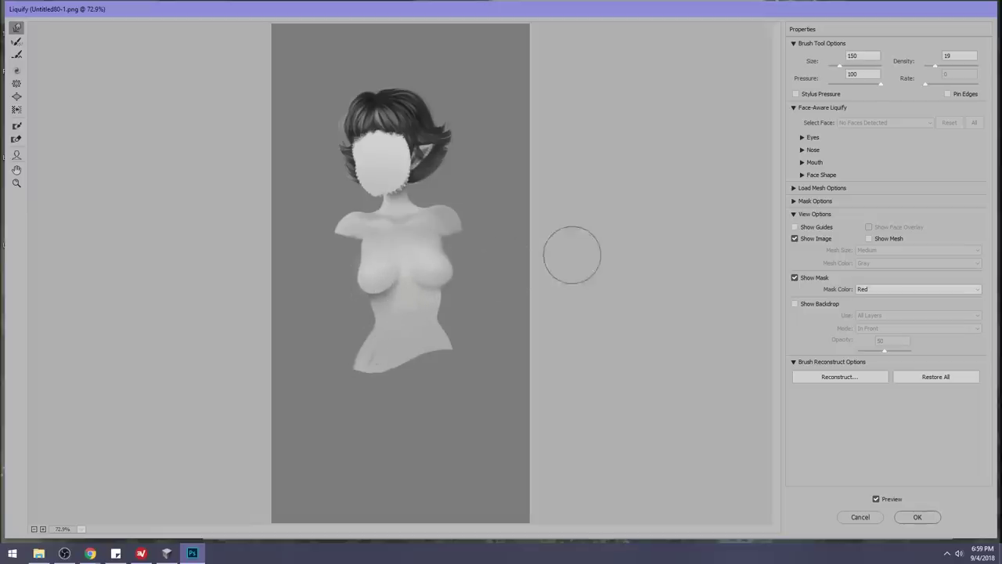
{"action": "left_click", "coordinate": [914, 517]}
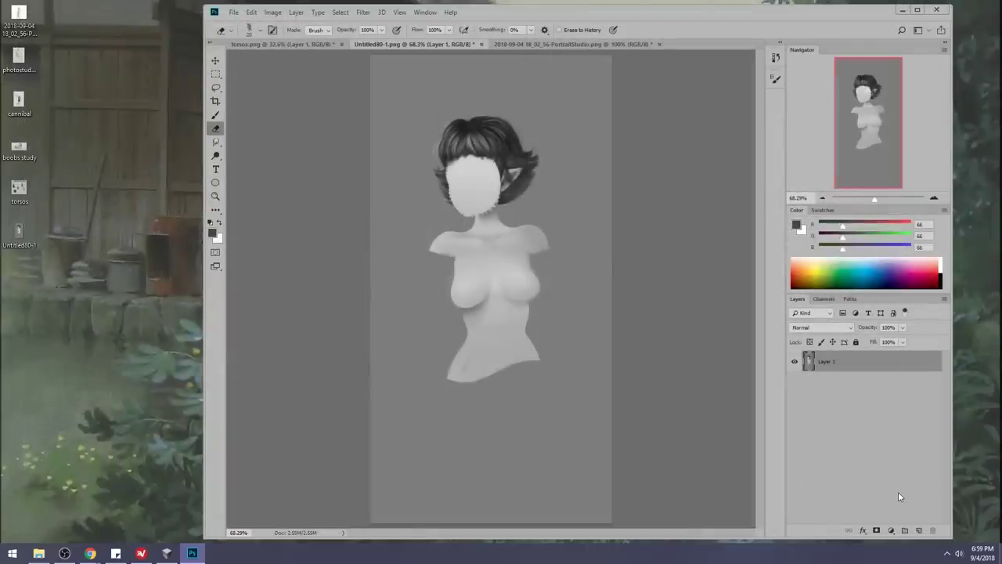
{"action": "left_click", "coordinate": [215, 142]}
{"action": "key", "text": "["}
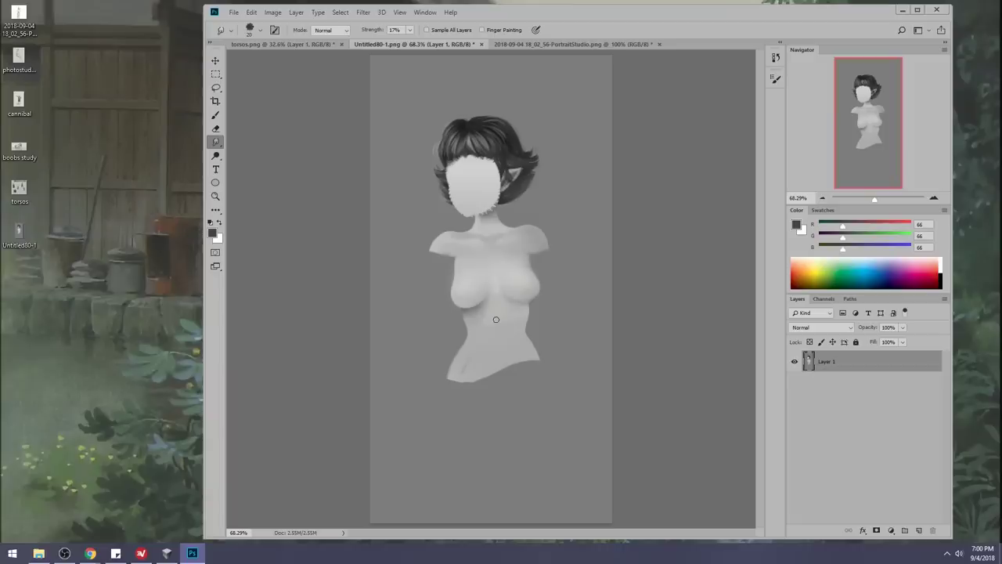
Touch up the chest using a 15 px textured brush and a sampled light grey (about RGB 200), and blend with the Smudge tool.
{"action": "key", "text": "b"}
{"action": "right_click", "coordinate": [586, 231]}
{"action": "left_click", "coordinate": [604, 262]}
{"action": "left_click", "coordinate": [662, 152]}
{"action": "key", "text": "bracketleft"}
{"action": "key", "text": "bracketleft"}
{"action": "key", "text": "bracketleft"}
{"action": "key", "text": "bracketleft"}
{"action": "key", "text": "bracketleft"}
{"action": "key", "text": "bracketleft"}
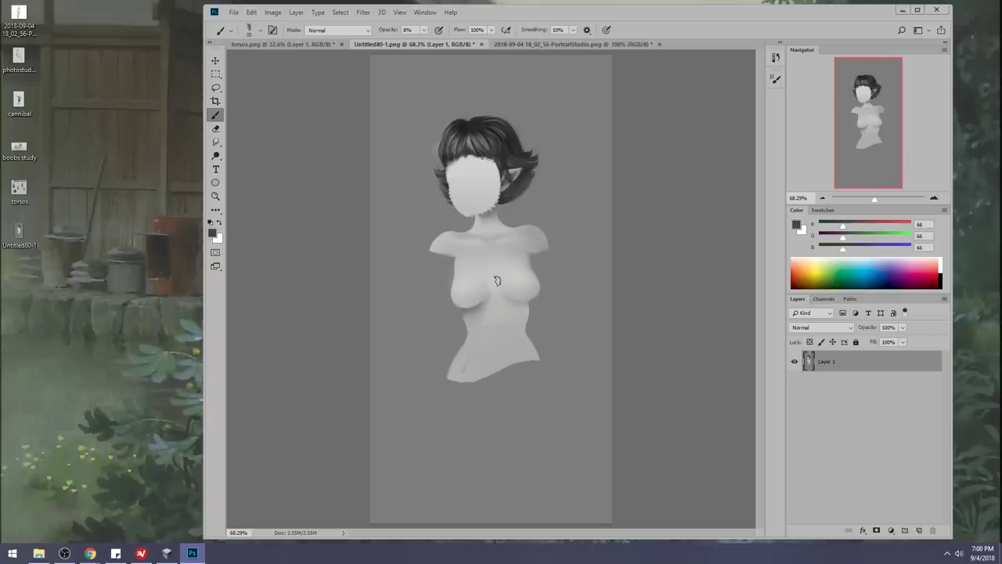
{"action": "left_click", "coordinate": [492, 278], "text": "alt"}
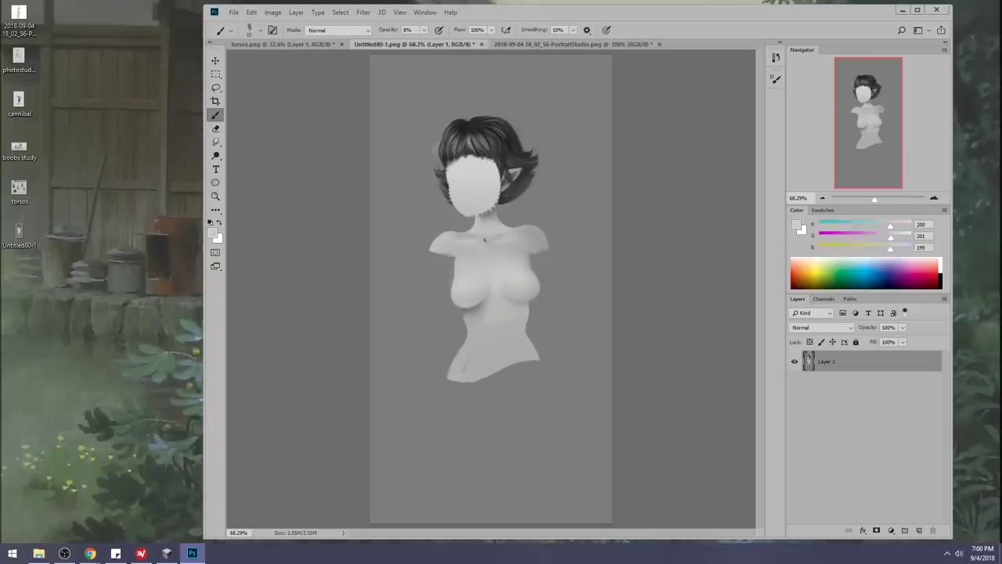
{"action": "key", "text": "0"}
{"action": "key", "text": "r"}
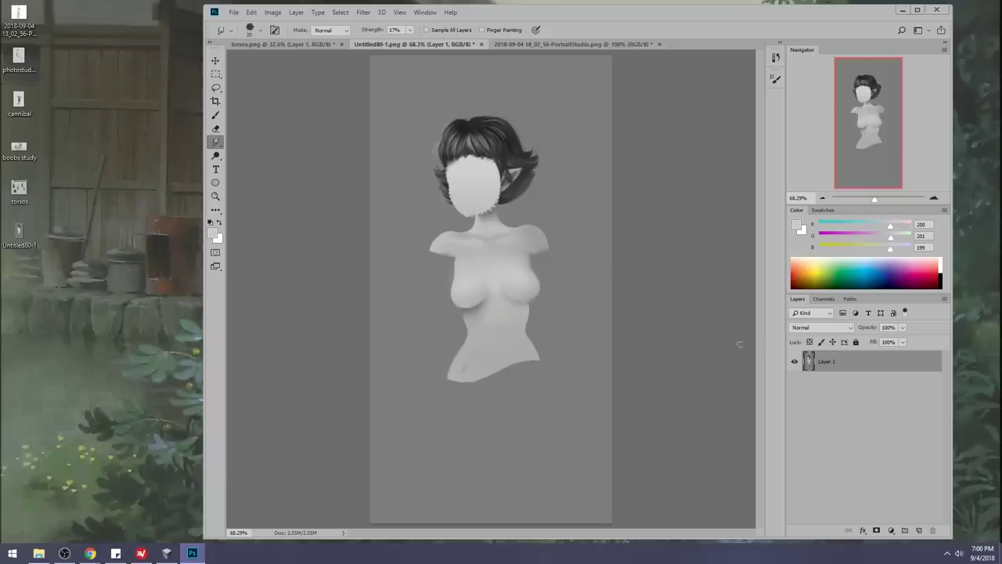
{"action": "key", "text": "ctrl+minus"}
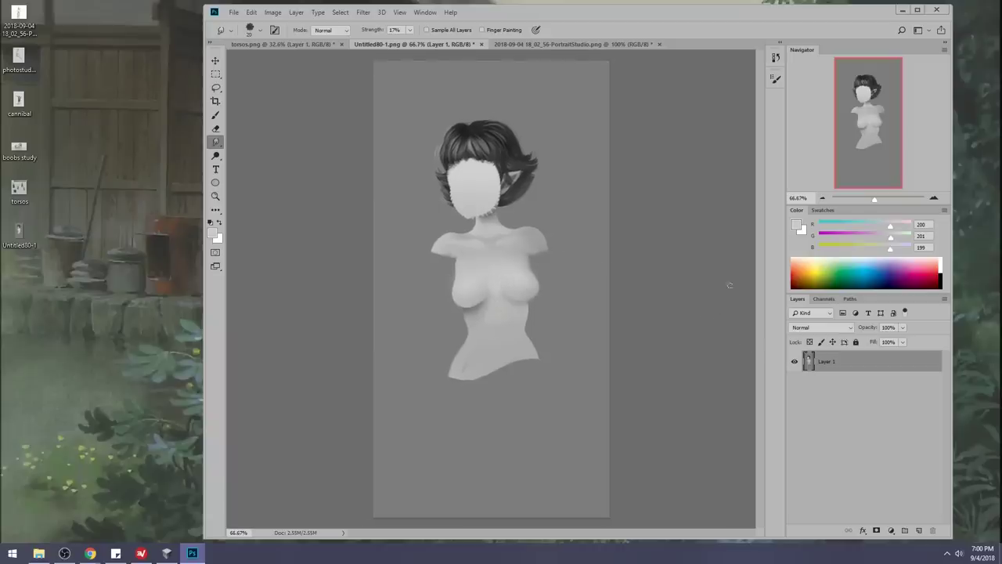
{"action": "left_click", "coordinate": [507, 46]}
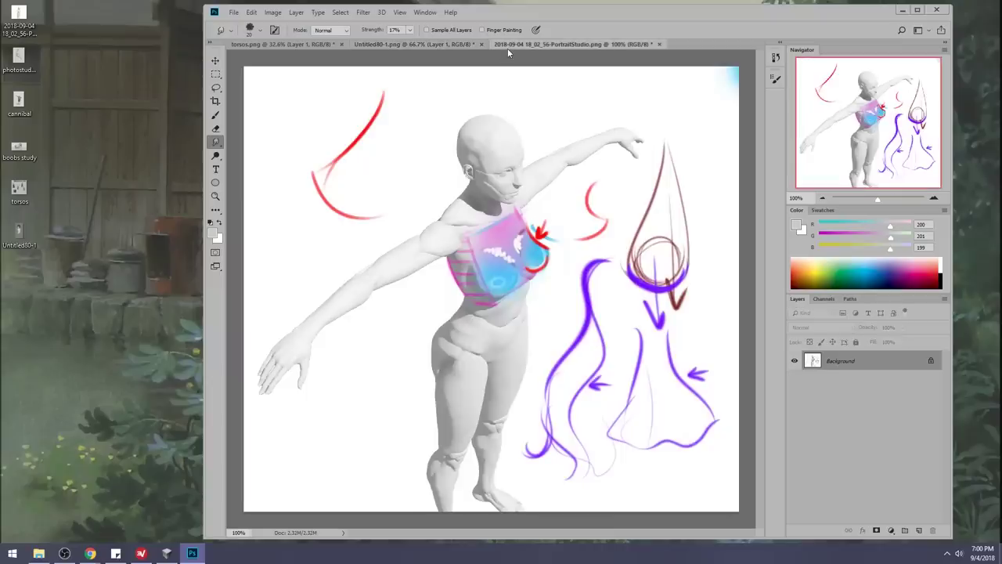
{"action": "left_click", "coordinate": [659, 44]}
{"action": "left_click", "coordinate": [573, 209]}
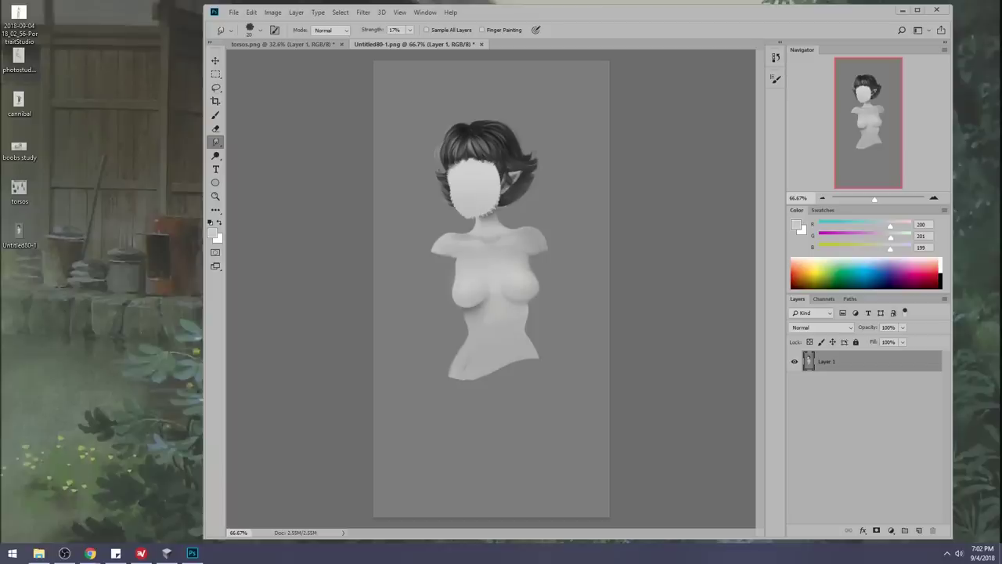
{"action": "left_click", "coordinate": [90, 552]}
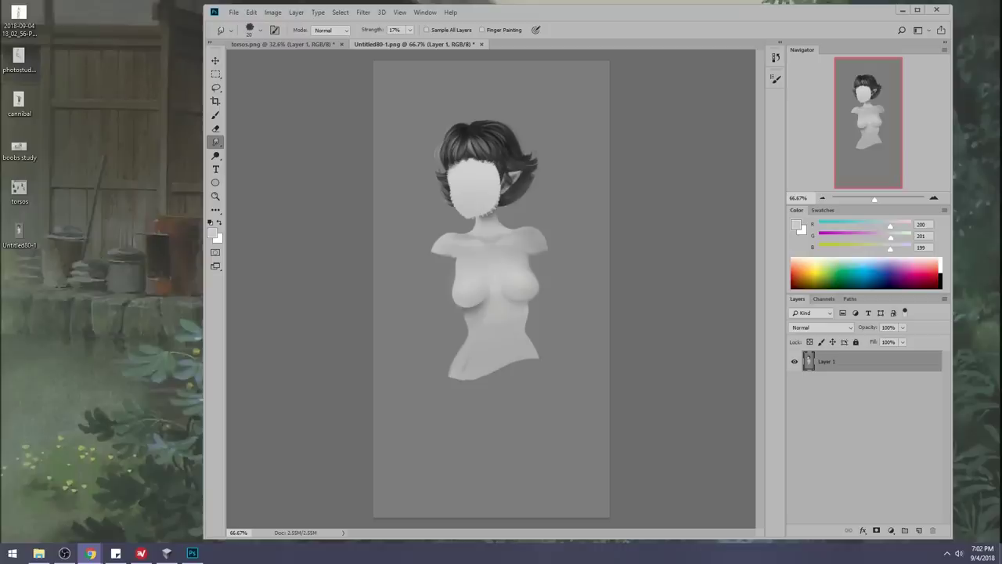
Check the system calendar, and expand the full design challenge announcement on the Google+ art community page in Google Chrome.
{"action": "left_click", "coordinate": [964, 552]}
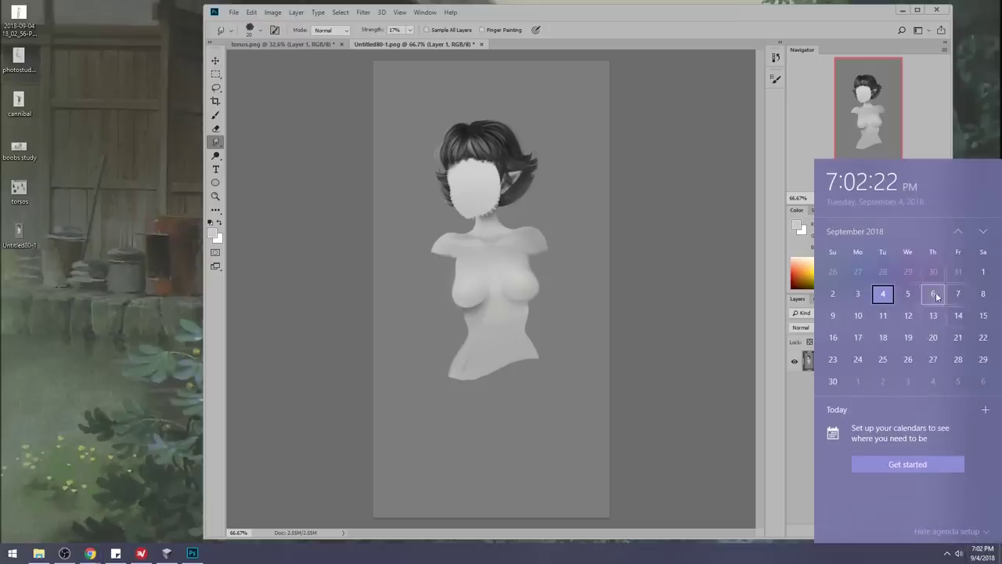
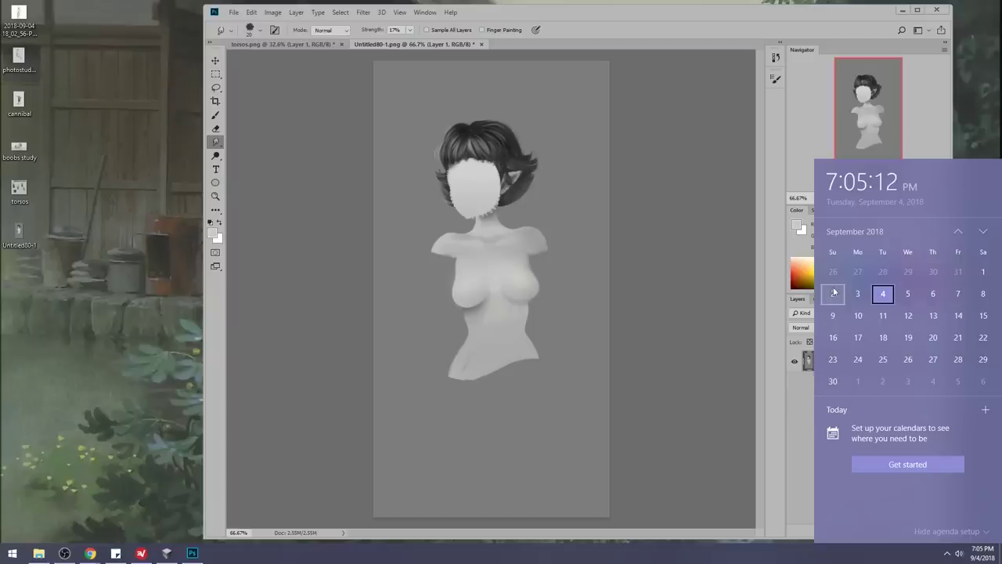
{"action": "key", "text": "Escape"}
{"action": "left_click_drag", "start_coordinate": [930, 58], "coordinate": [342, 45]}
{"action": "left_click", "coordinate": [212, 83]}
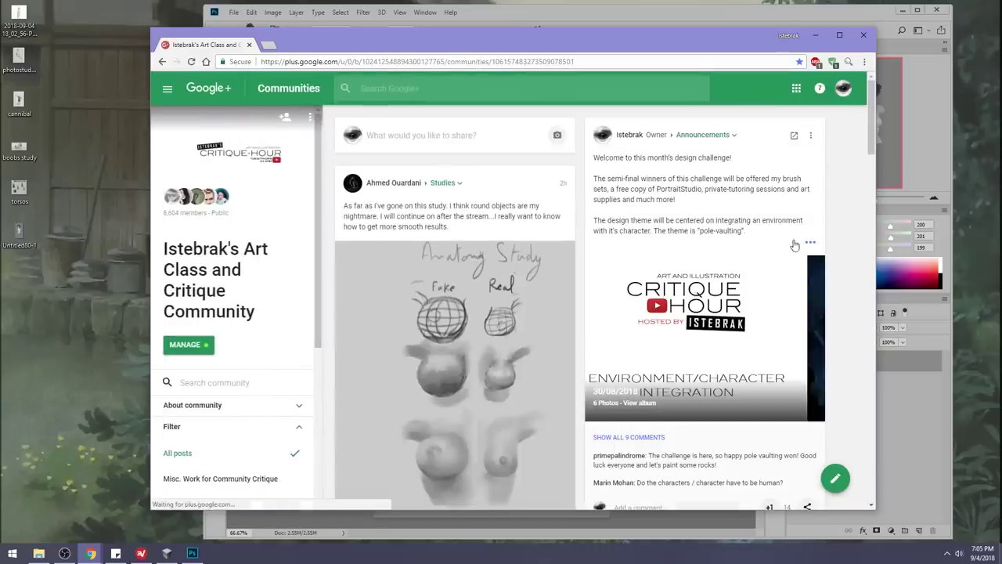
{"action": "left_click", "coordinate": [793, 245]}
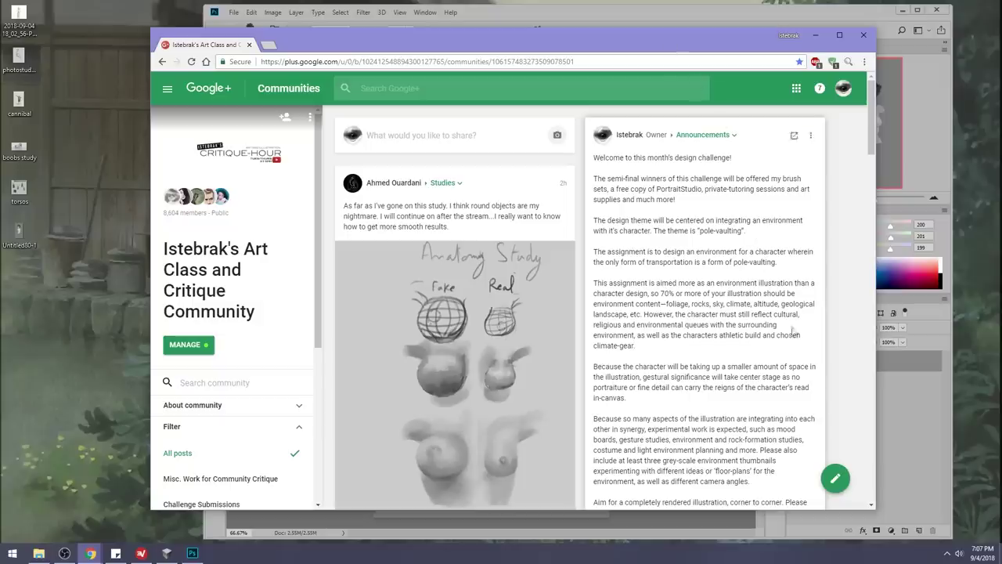
Check the September 2018 calendar again, and close the community page's browser window to return to Photoshop.
{"action": "left_click", "coordinate": [962, 551]}
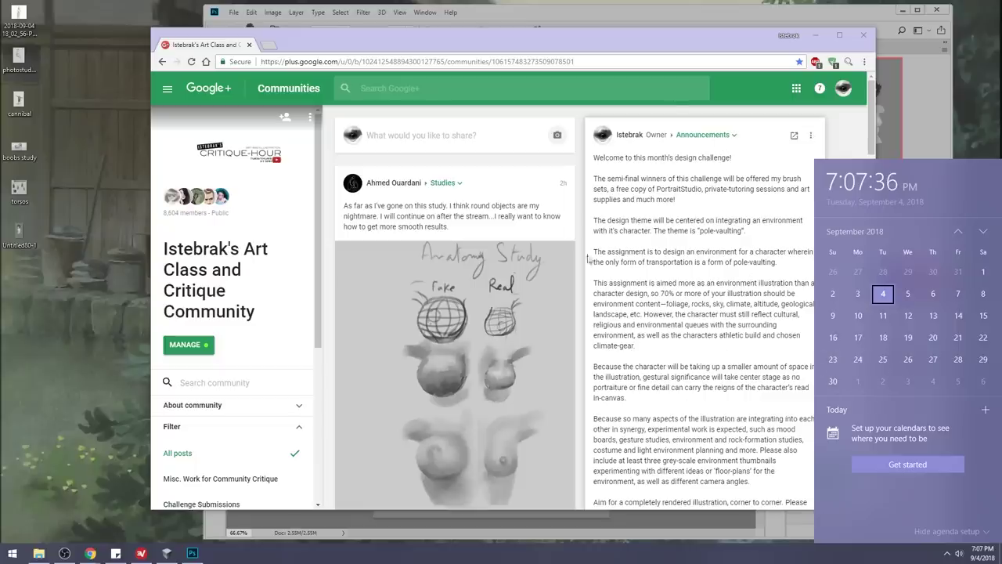
{"action": "left_click", "coordinate": [736, 232]}
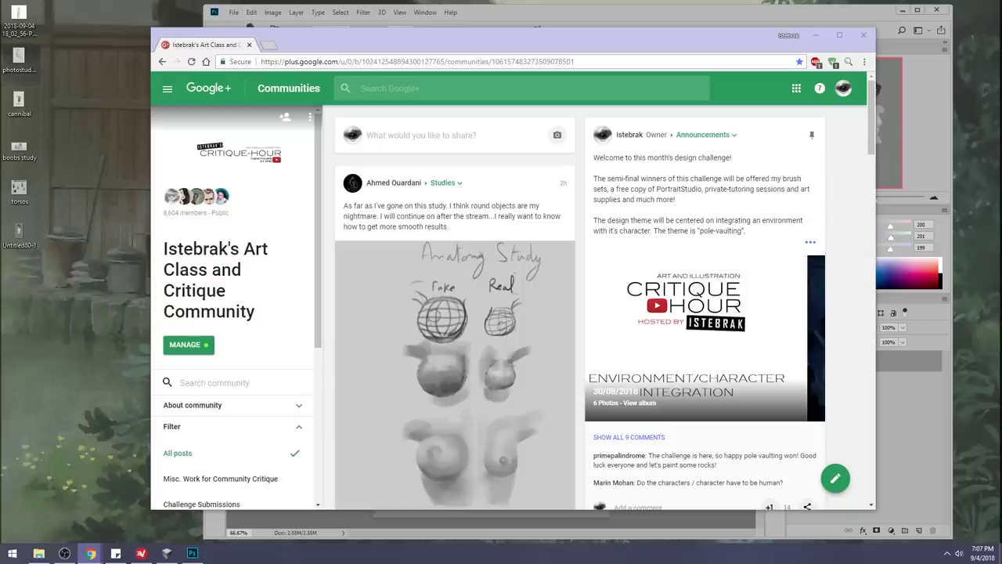
{"action": "left_click", "coordinate": [864, 35]}
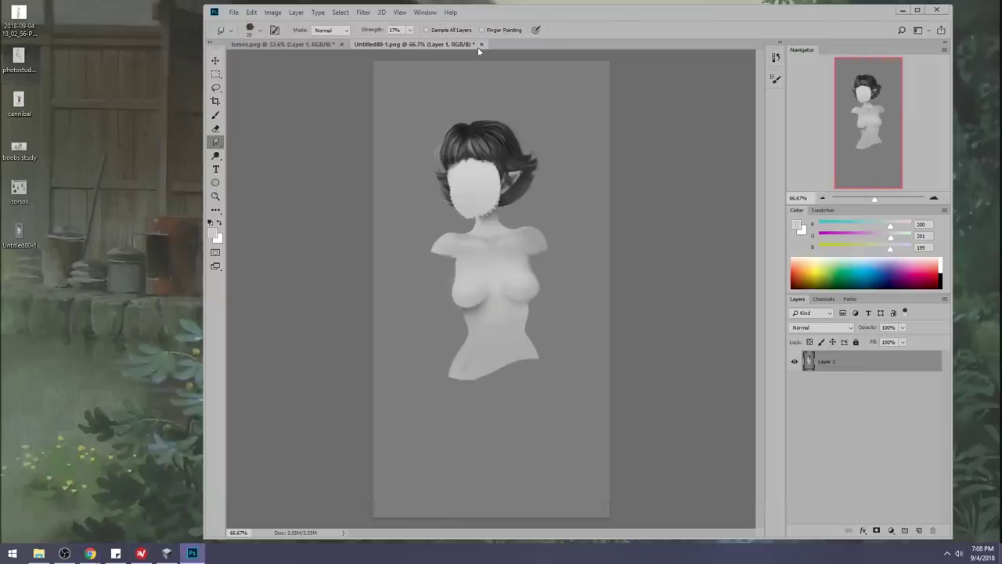
Flatten the Untitled80-1.png image and close the document, saving its changes.
{"action": "right_click", "coordinate": [850, 361]}
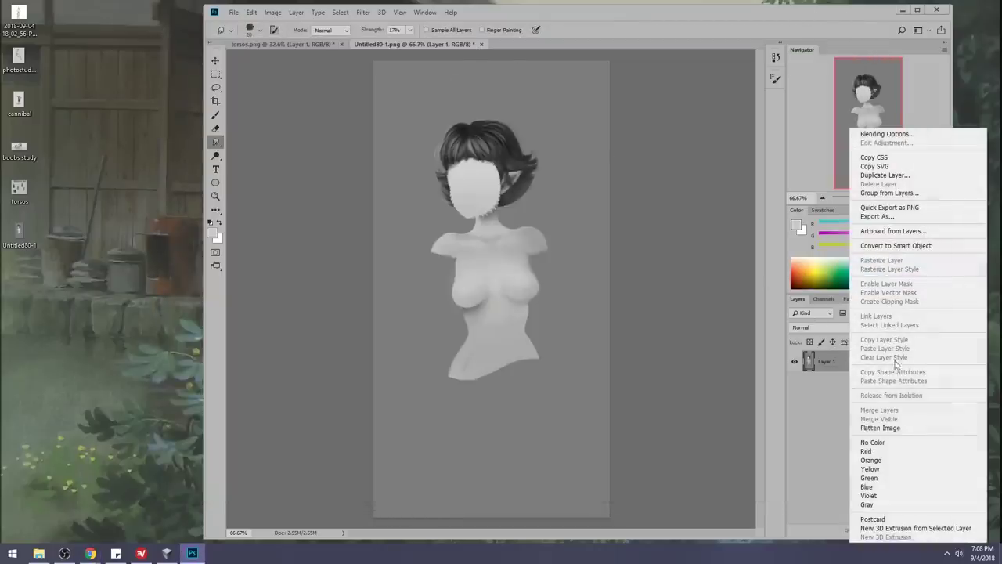
{"action": "left_click", "coordinate": [893, 428]}
{"action": "left_click", "coordinate": [459, 44]}
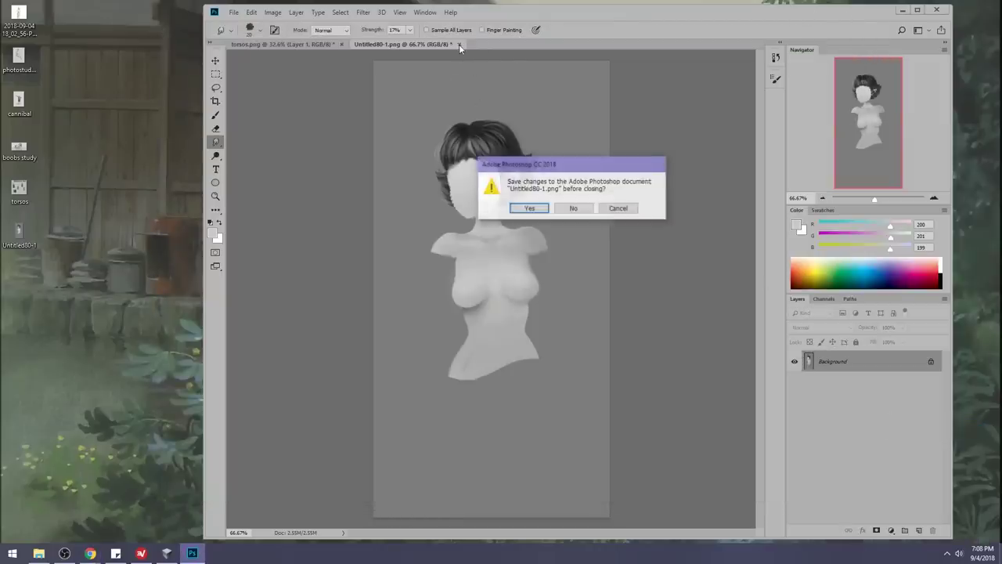
{"action": "left_click", "coordinate": [530, 208]}
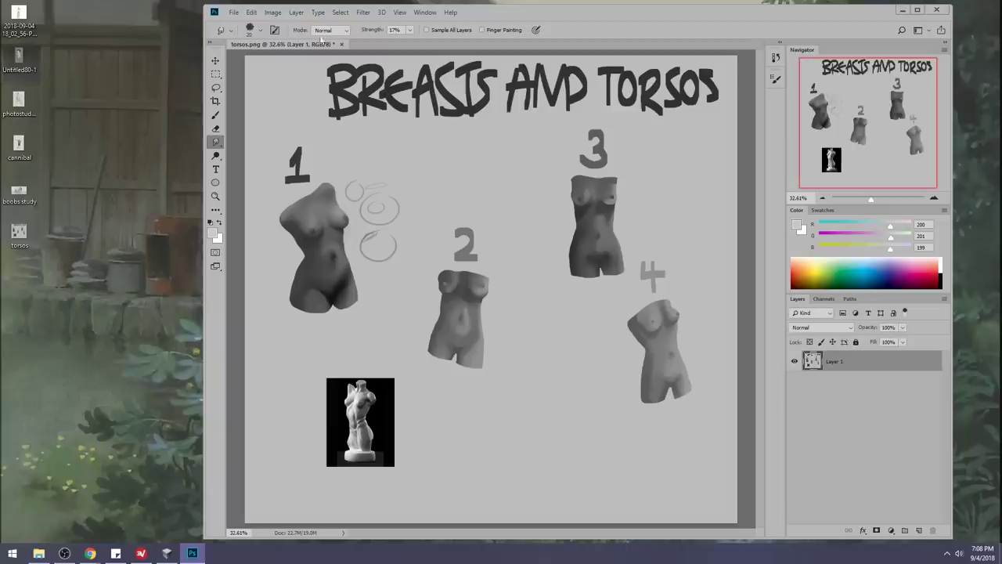
Close the torsos.png document with its changes saved, and quit Photoshop.
{"action": "left_click", "coordinate": [342, 44]}
{"action": "left_click", "coordinate": [530, 207]}
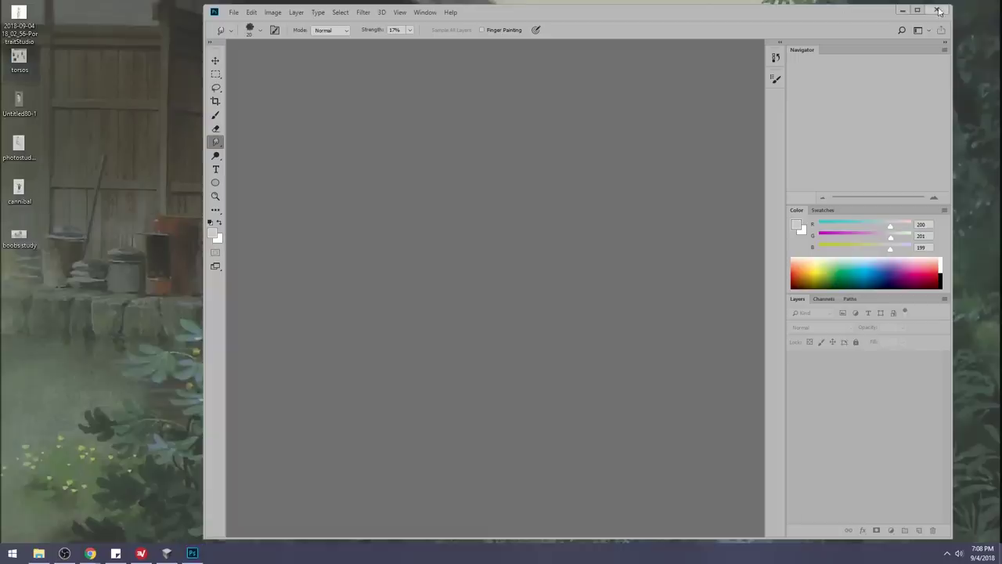
{"action": "left_click", "coordinate": [938, 11]}
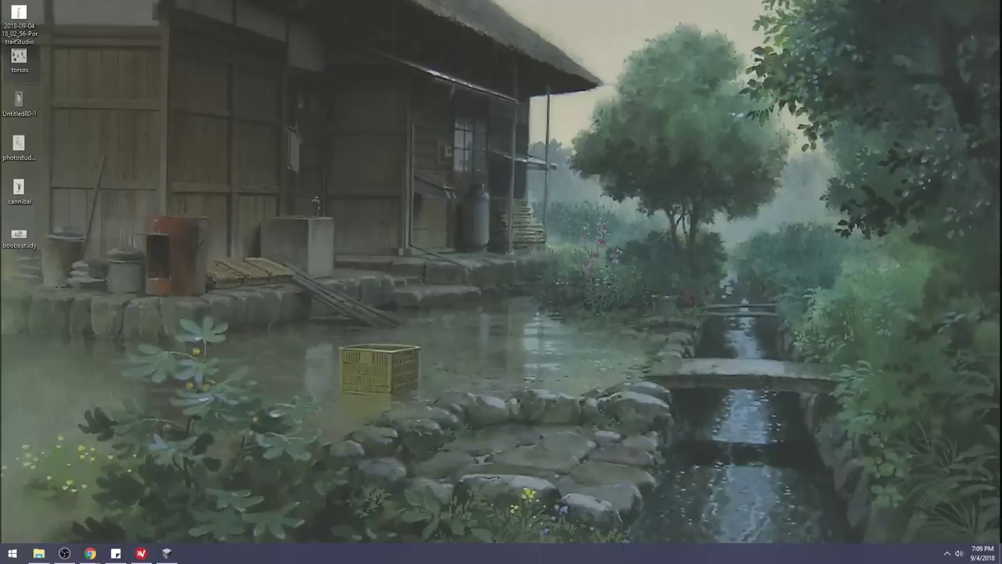
Open Google Chrome from the desktop.
{"action": "left_click", "coordinate": [90, 553]}
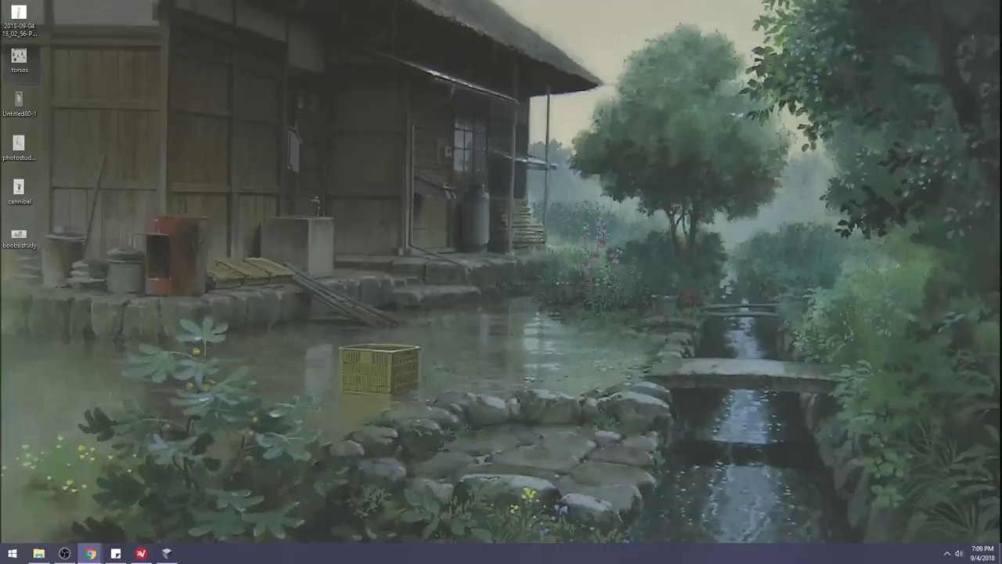